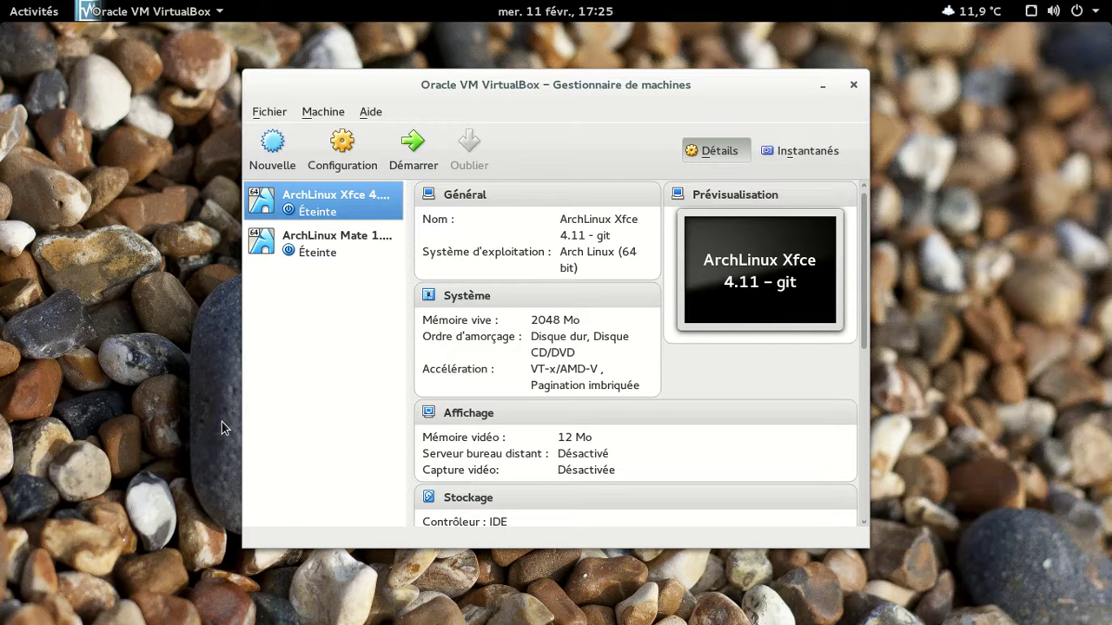
Step: Start the ArchLinux Xfce 4.11 - git virtual machine, boot Arch Linux and log in with the account password
key("Return")
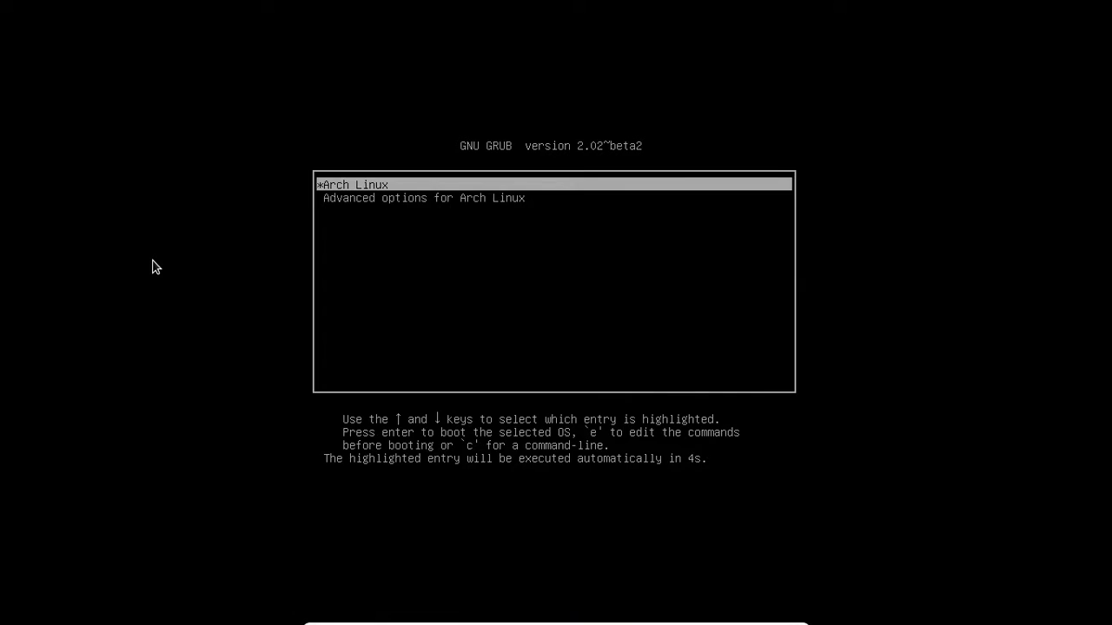
key("Return")
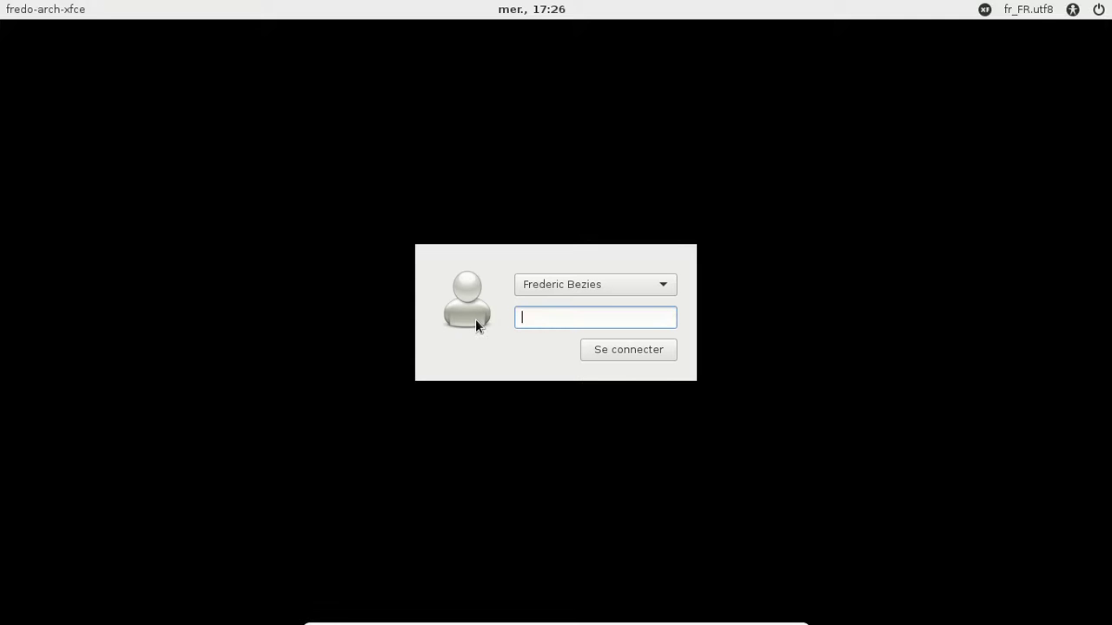
type("********")
key("Return")
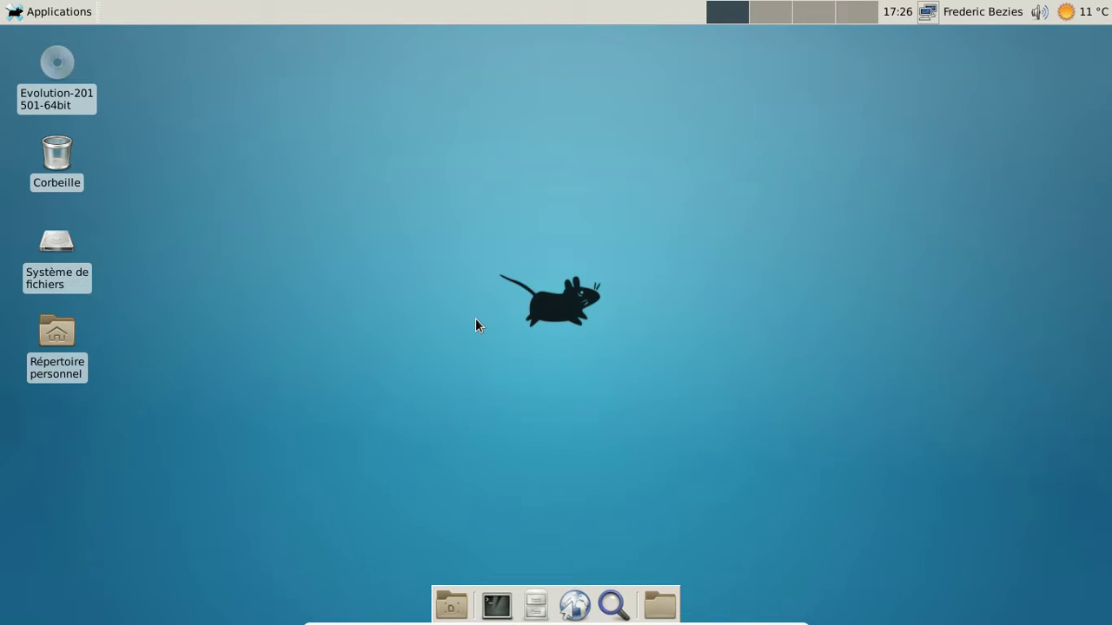
Step: View the version information of the Xfce desktop and of xfce4-panel, and close both About windows
left_click(83, 15)
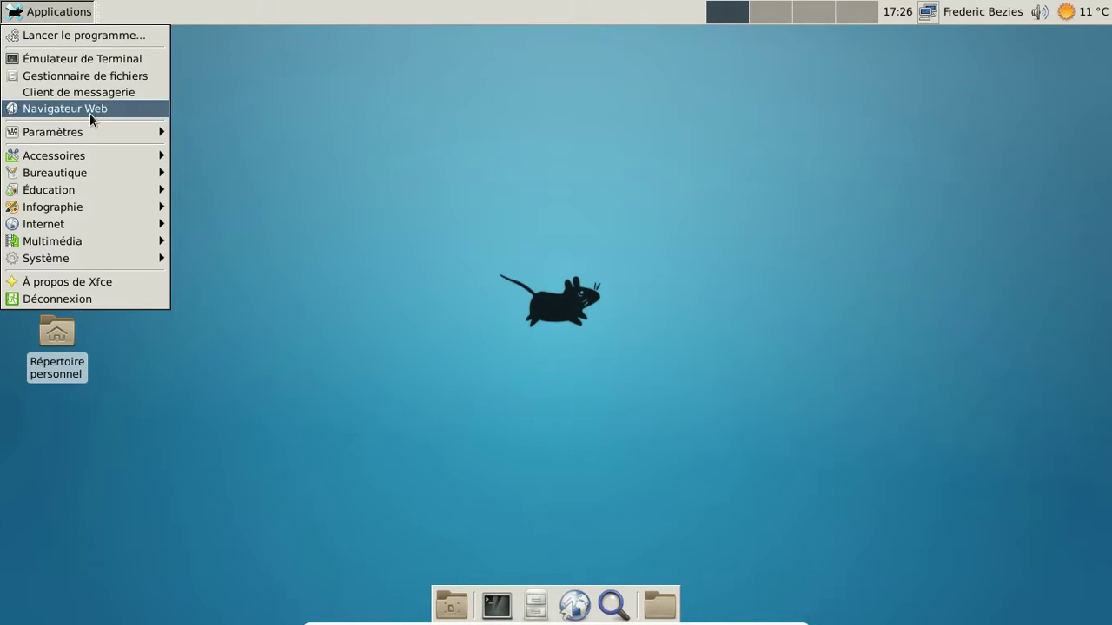
left_click(99, 284)
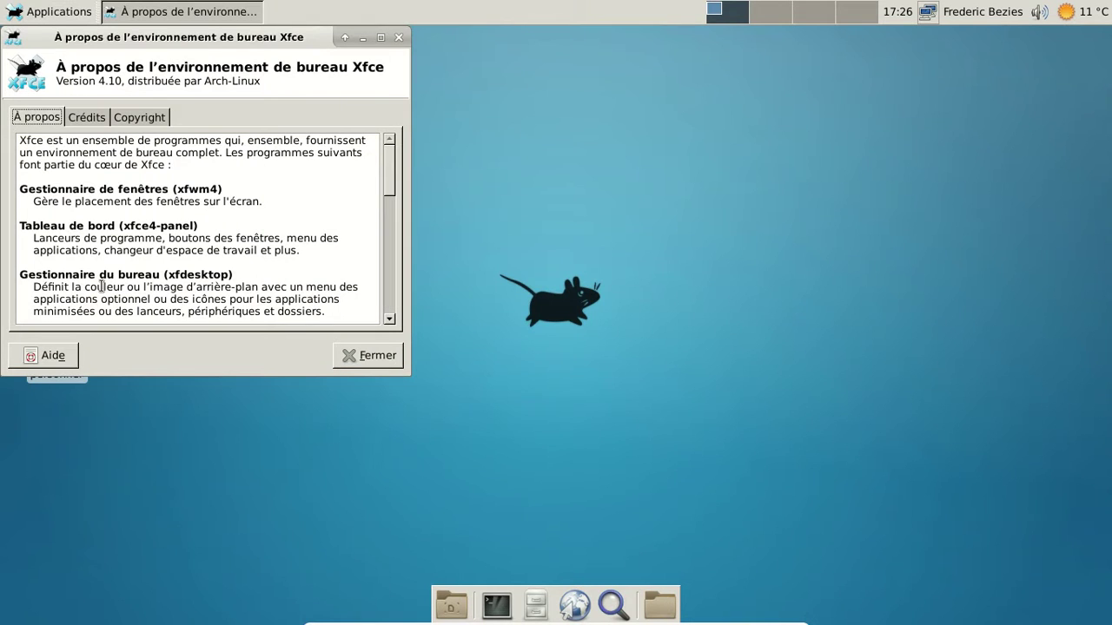
right_click(502, 13)
mouse_move(539, 105)
left_click(741, 190)
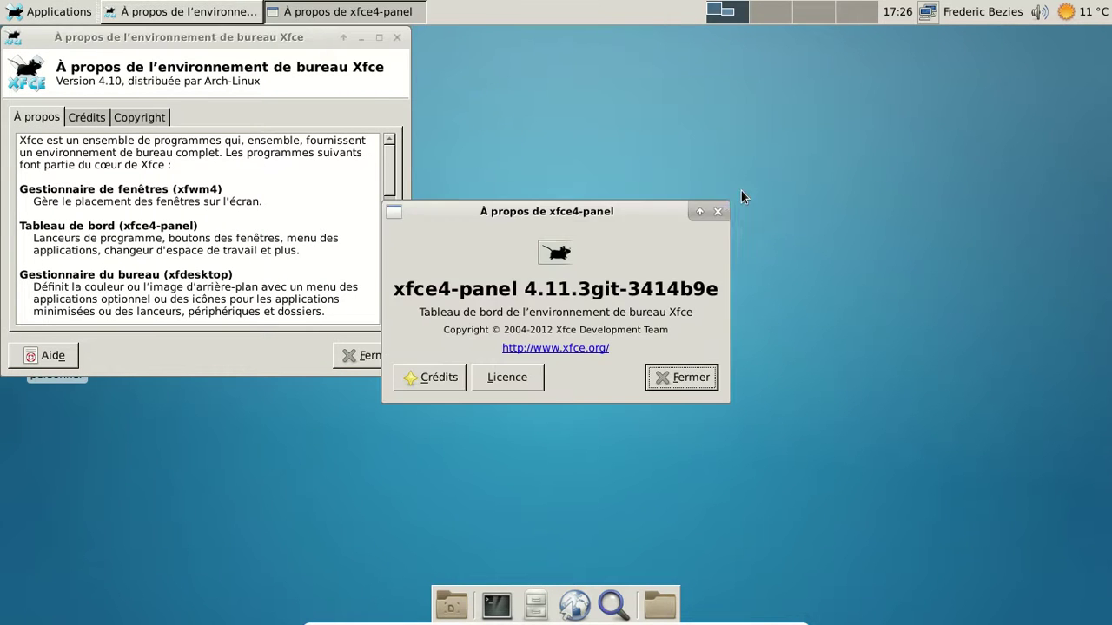
left_click_drag(572, 219, 771, 189)
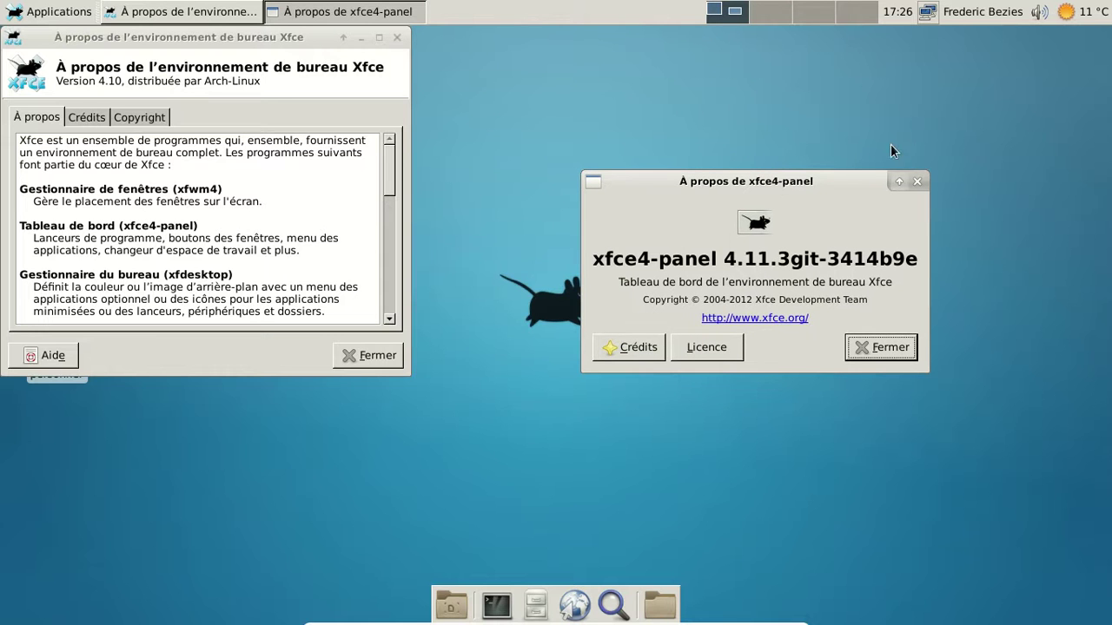
left_click(916, 184)
left_click_drag(280, 48, 531, 89)
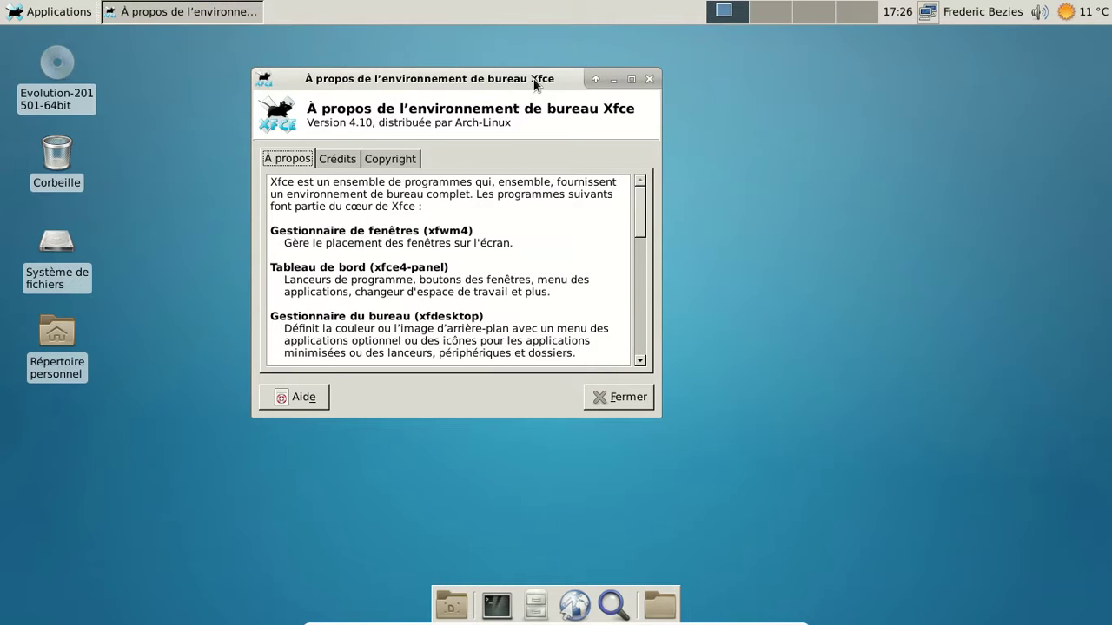
left_click(643, 399)
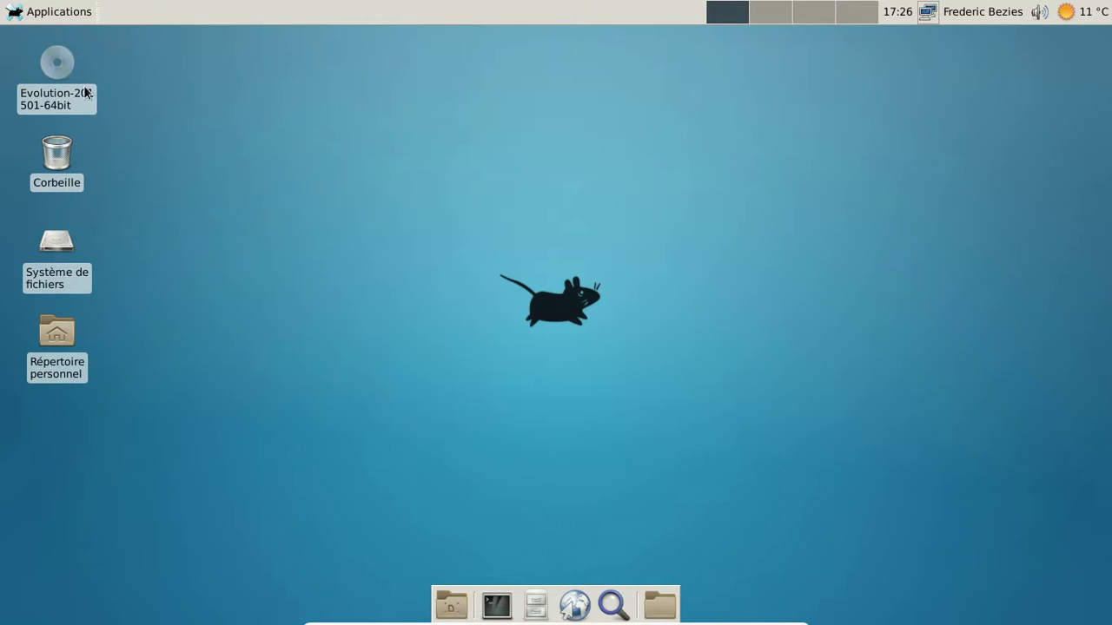
Step: Open the file manager and view the About information for Thunar
left_click(536, 606)
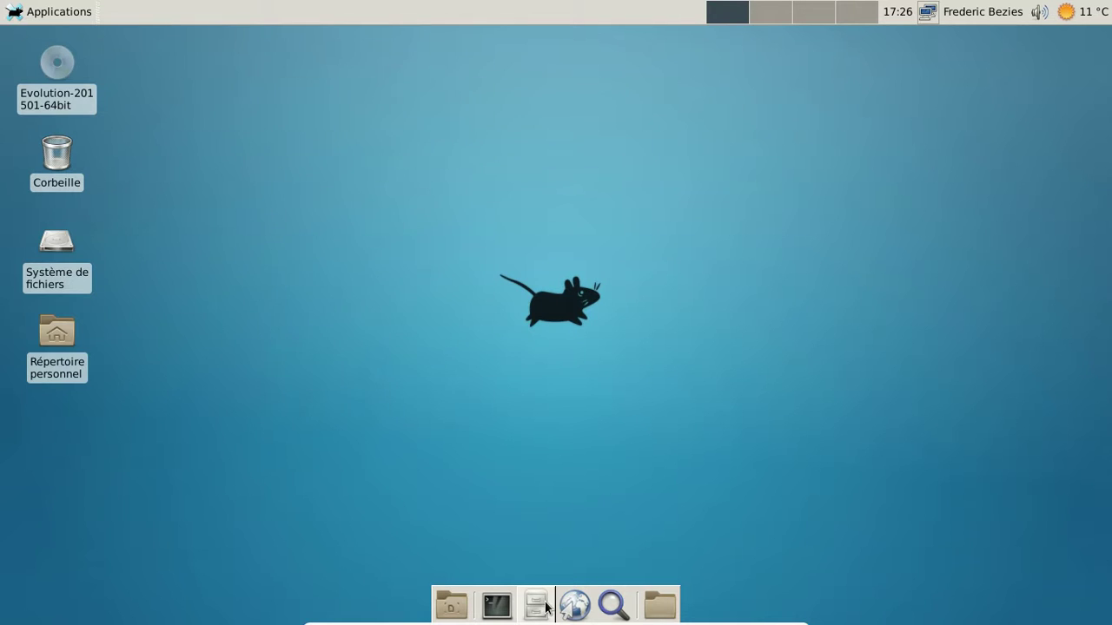
left_click_drag(297, 38, 514, 80)
left_click(424, 104)
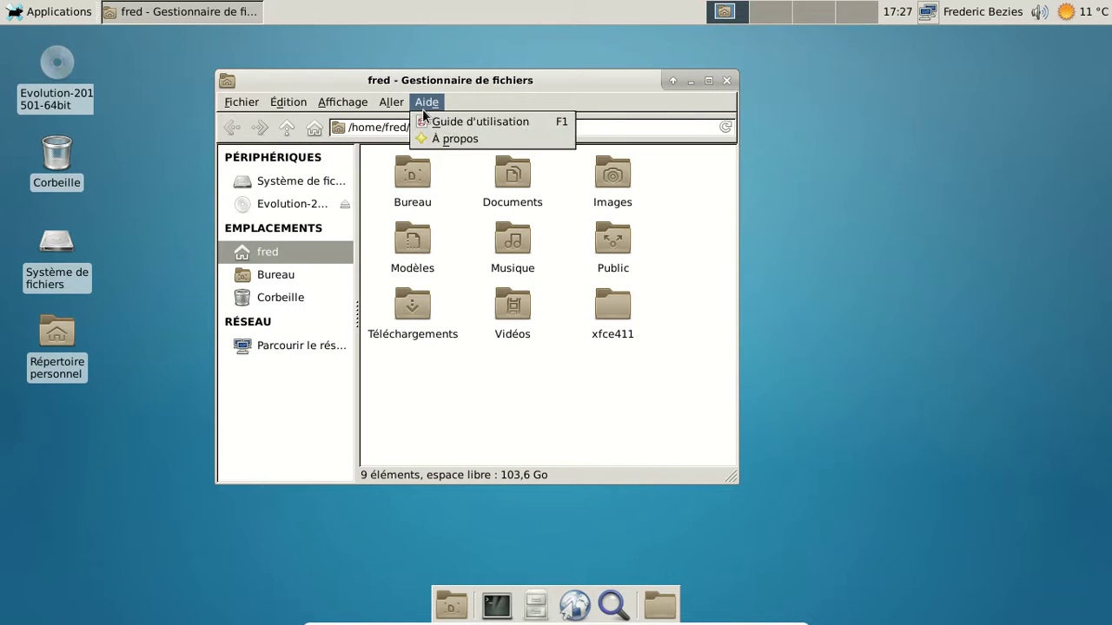
left_click(438, 136)
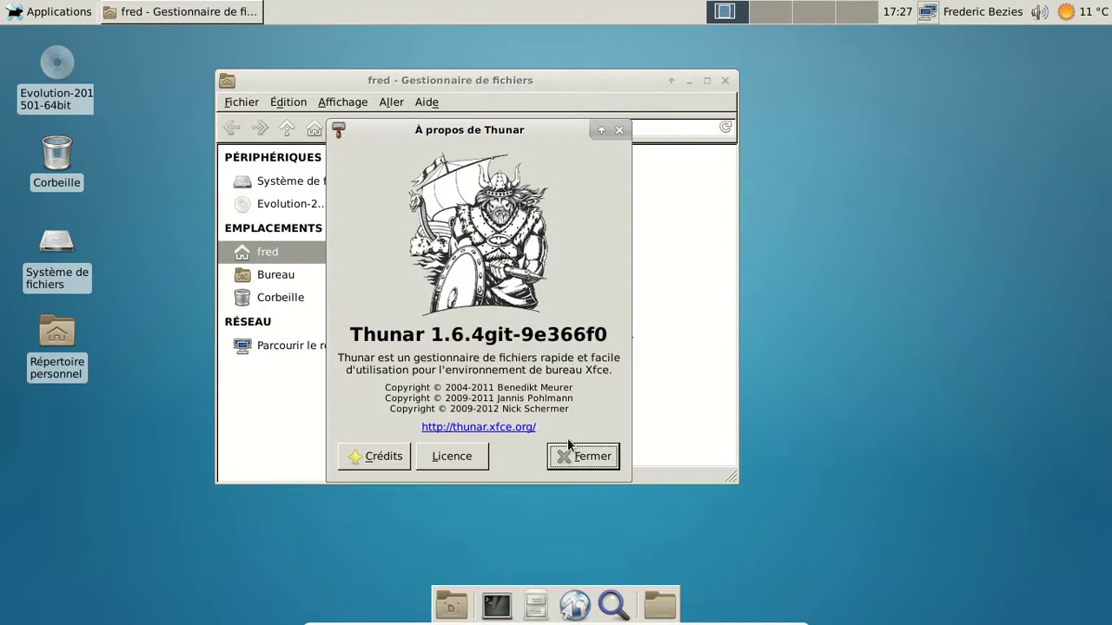
left_click(582, 457)
Step: View the general properties of the xfce411 folder
left_click(620, 312)
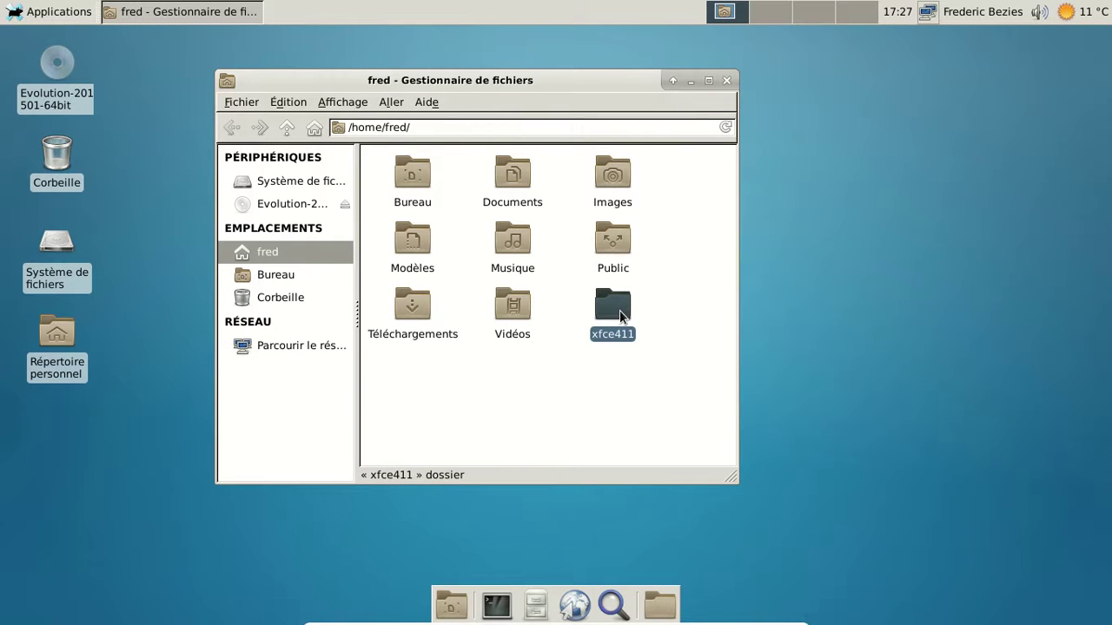
key("alt+Return")
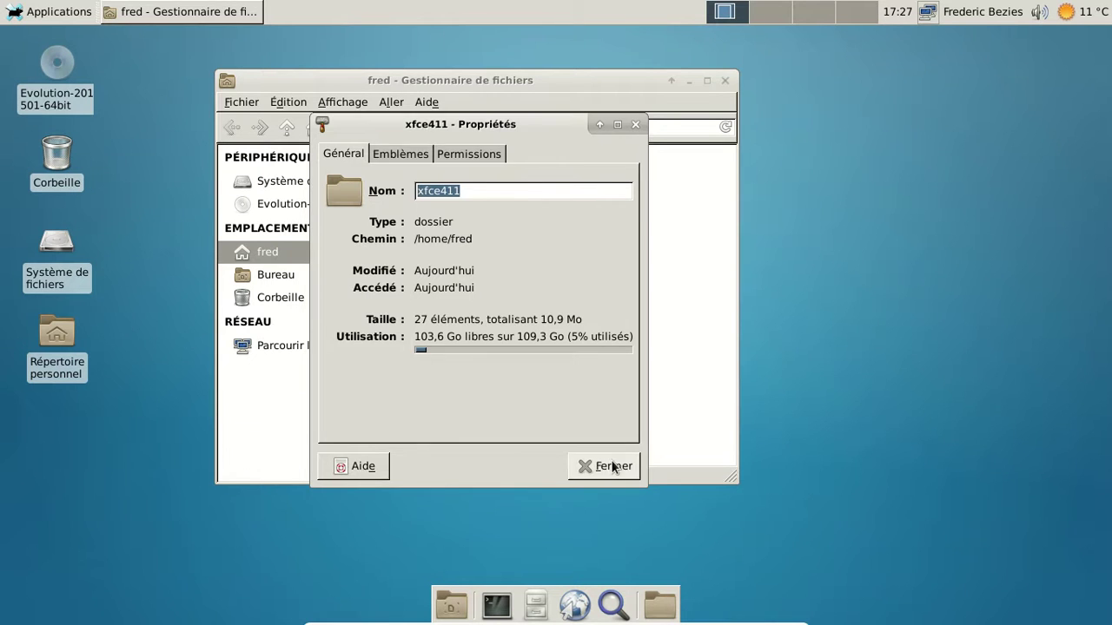
left_click(611, 468)
Step: Open a terminal inside the xfce411 folder and check its total size with du -sh
double_click(621, 327)
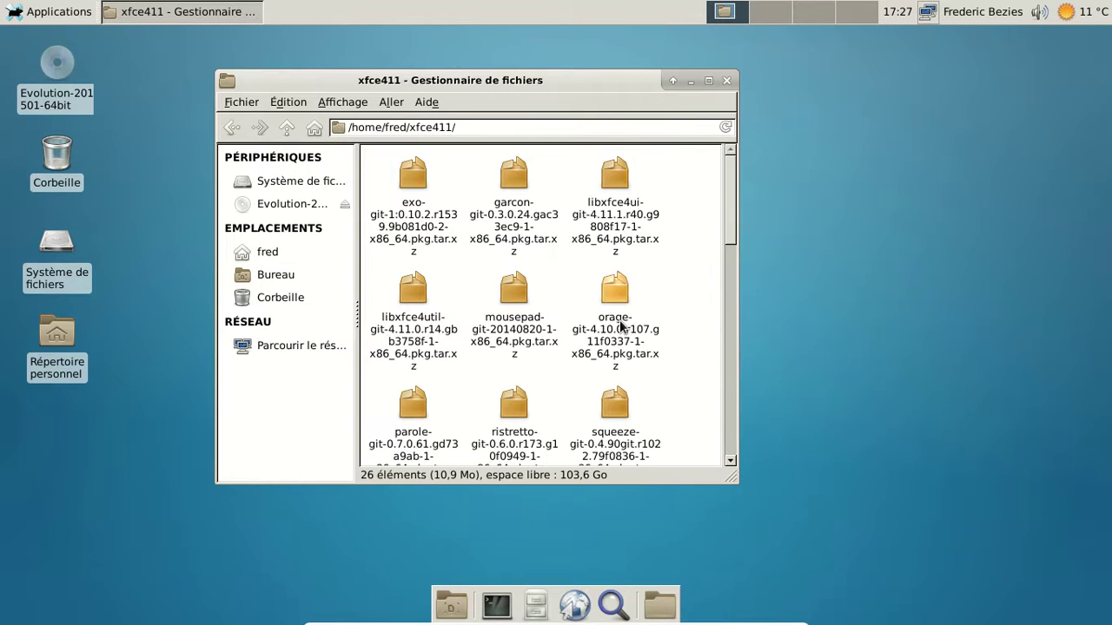
right_click(659, 257)
left_click(695, 286)
right_click(695, 287)
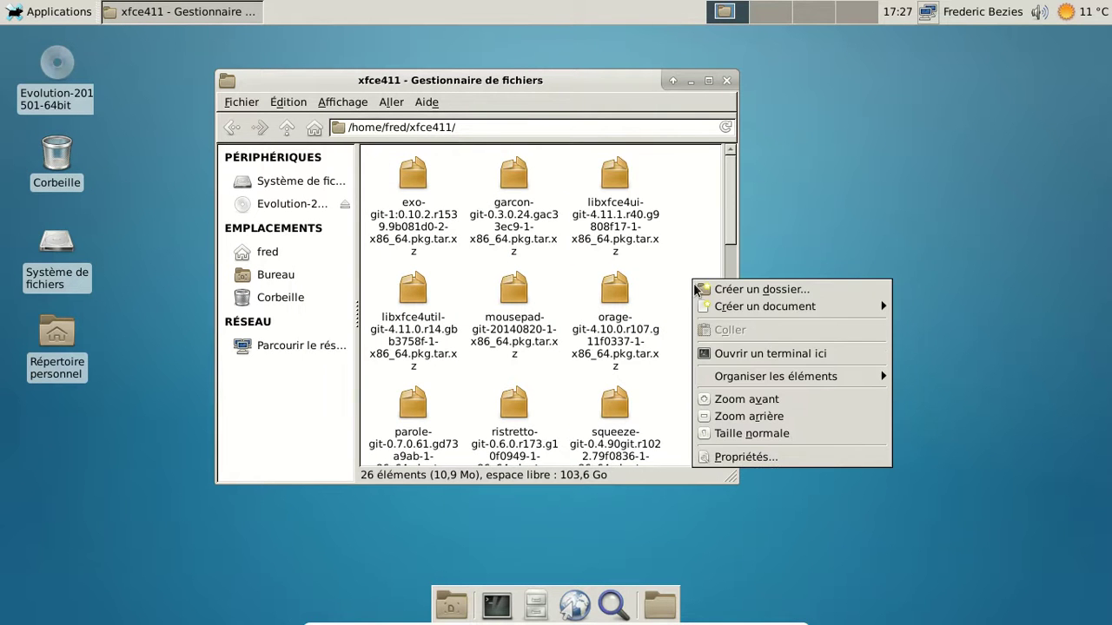
left_click(733, 354)
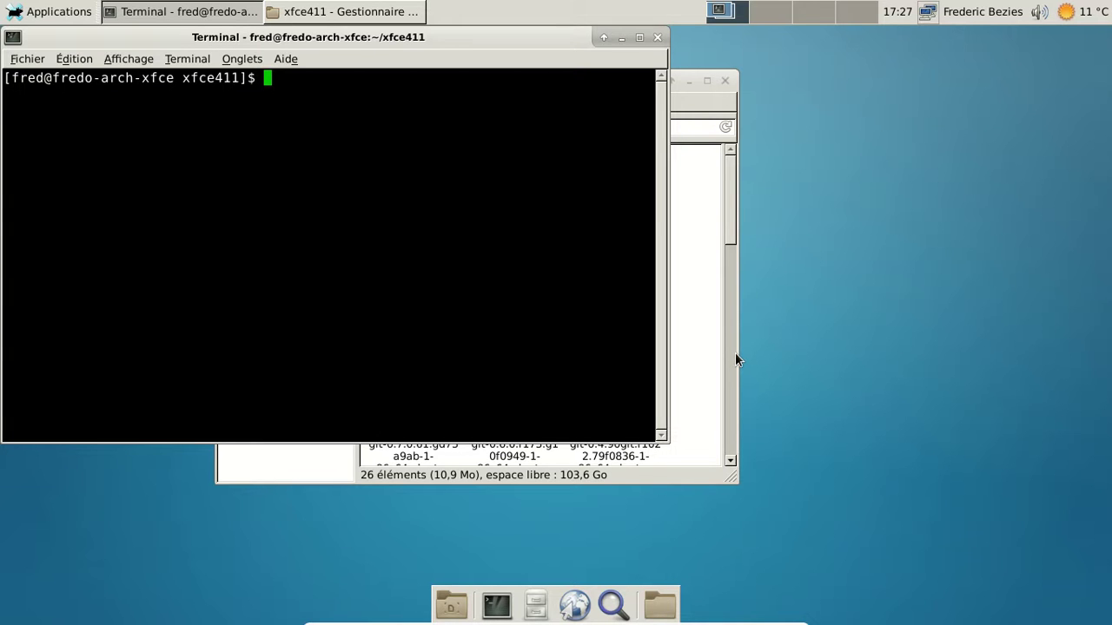
type("du -sh")
key("Return")
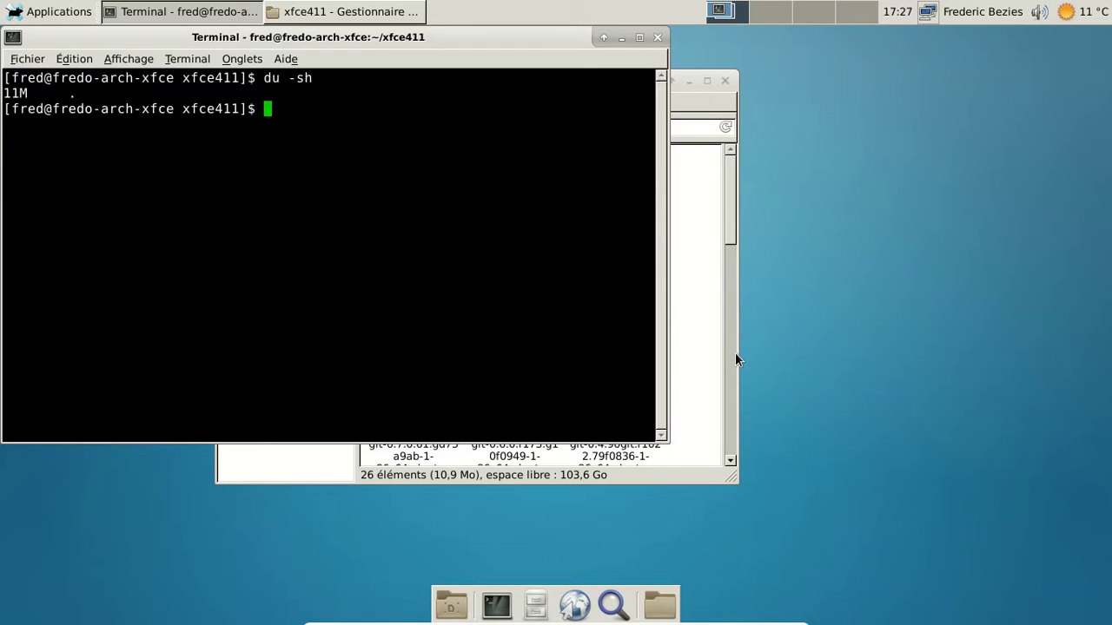
Step: Run xz -vv9 * on the folder's packages, and rerun it as xz -vvd * to decompress them all
type("xz -vv9 *")
key("Return")
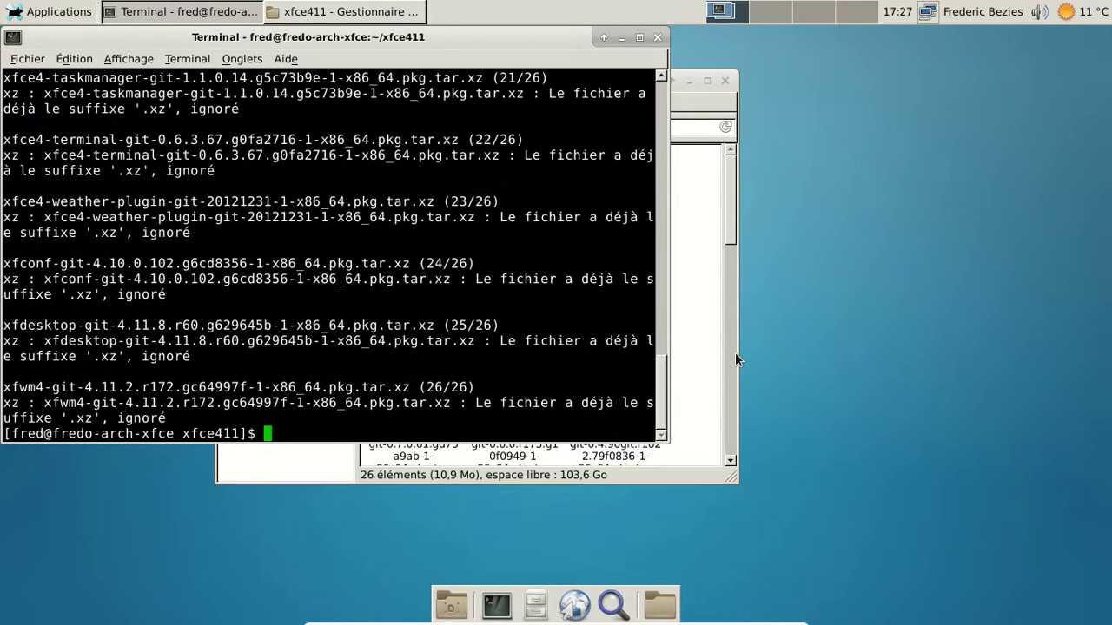
key("Up")
key("Left")
key("Left")
key("BackSpace")
type("d")
key("Return")
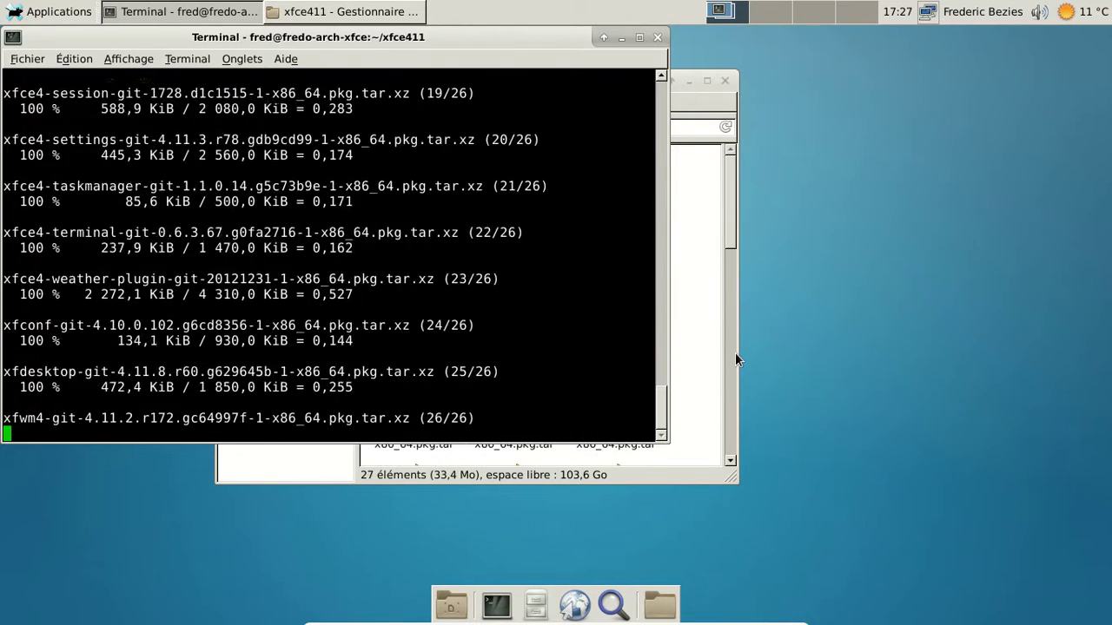
Step: Check the size of the decompressed packages with du -sh and exit the terminal
type("du -sh")
key("Return")
type("exit")
key("Return")
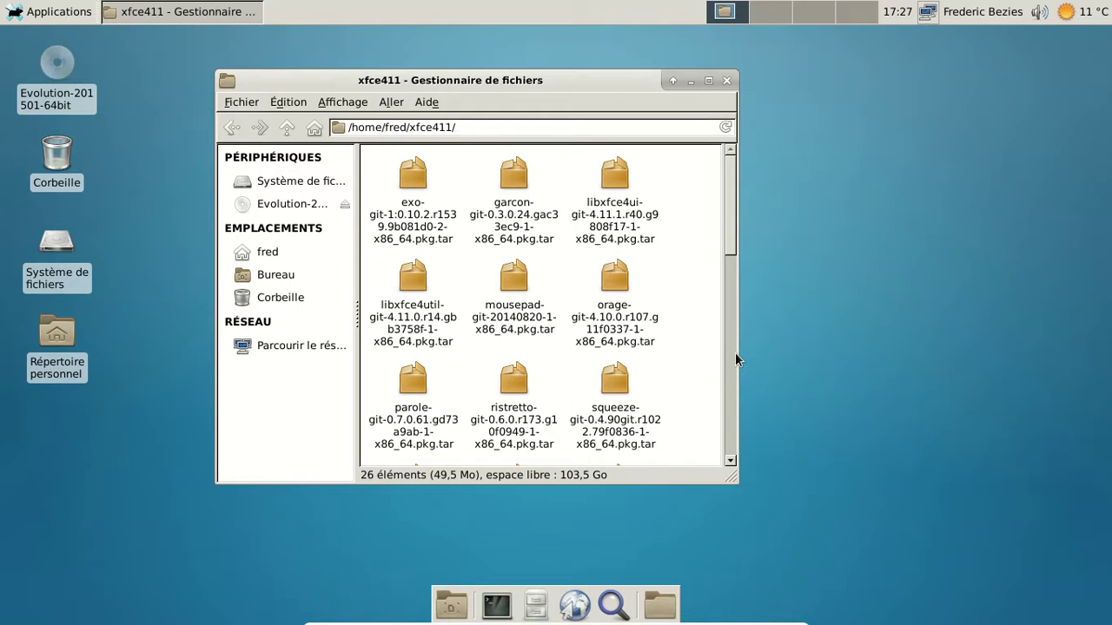
Step: View the weather forecast report, and close both the report and the file manager
left_click(1072, 21)
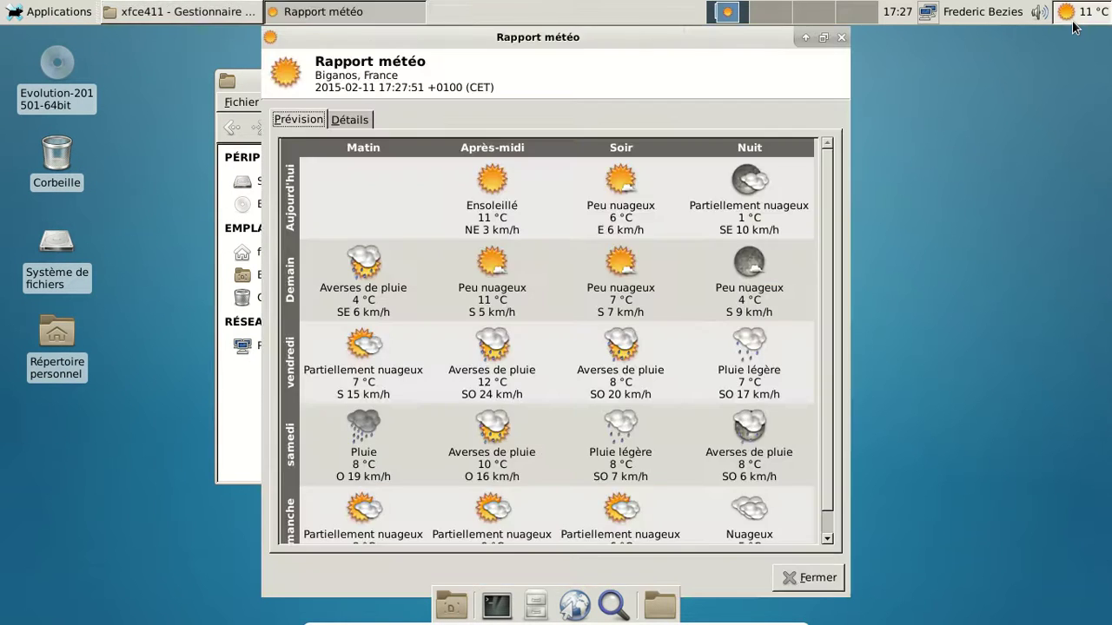
left_click(837, 41)
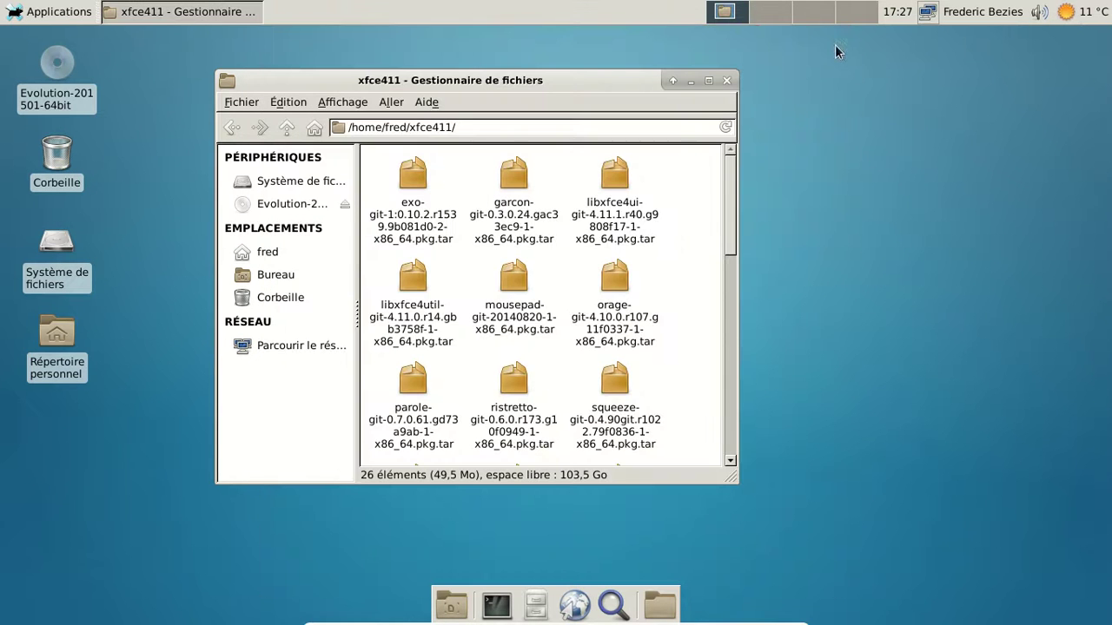
left_click(730, 80)
Step: Open the desktop's appearance settings and examine the style, icon, font and toolbar options
left_click(78, 16)
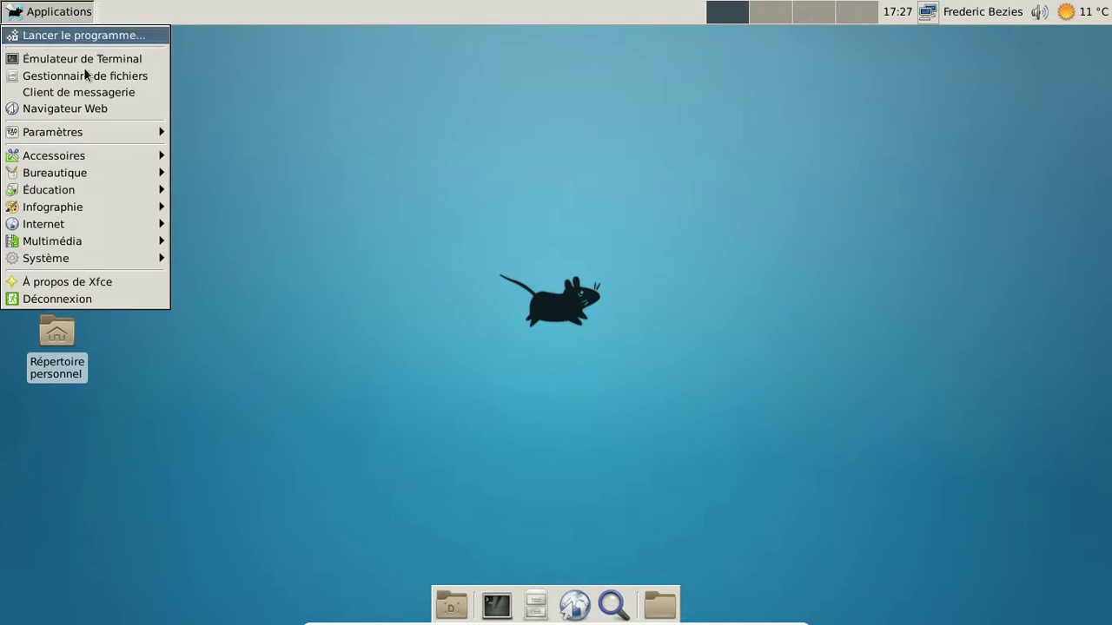
mouse_move(95, 141)
left_click(248, 133)
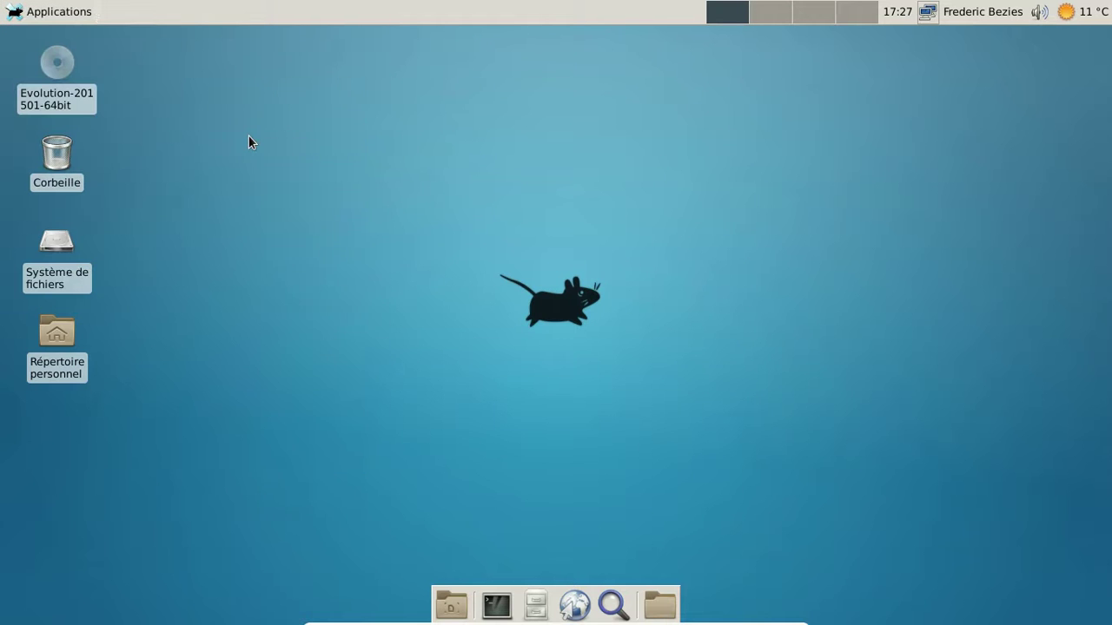
left_click(358, 211)
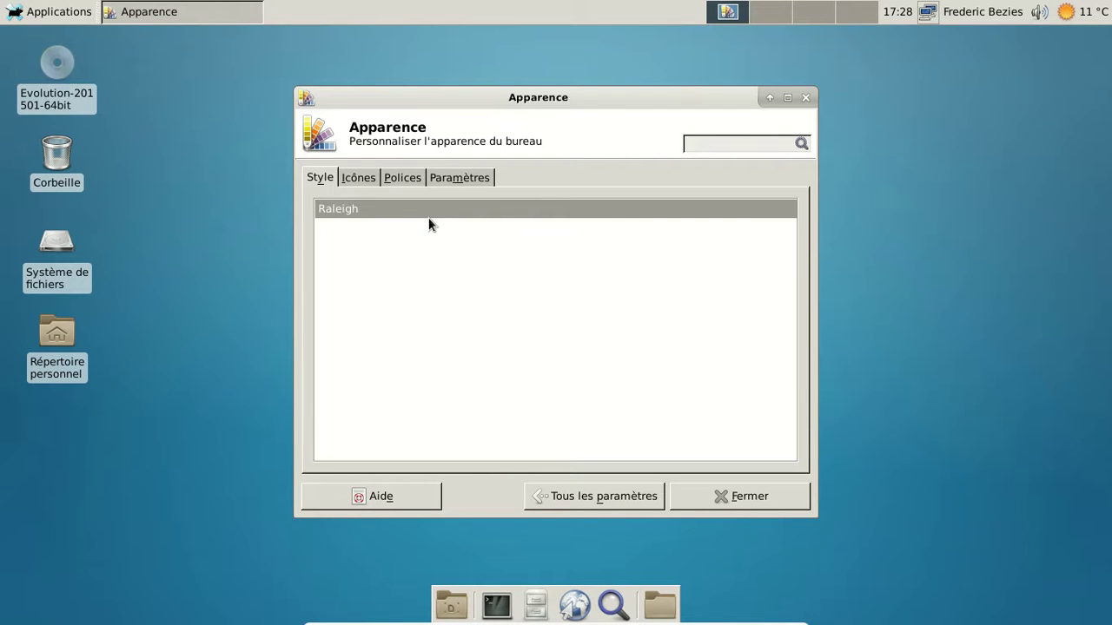
left_click(358, 177)
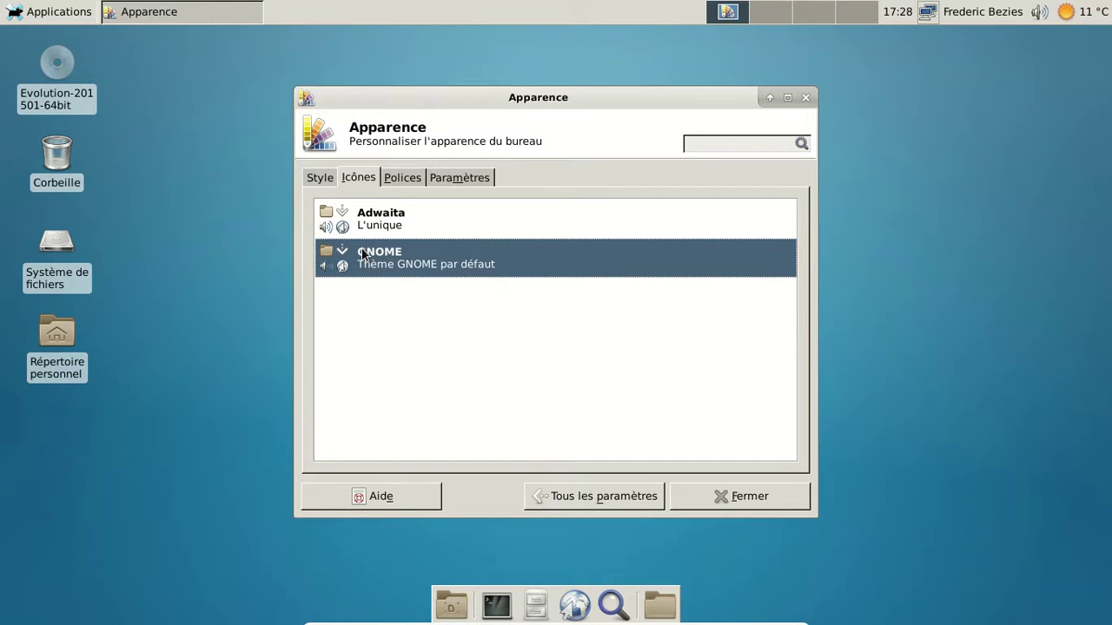
left_click(399, 178)
left_click(444, 179)
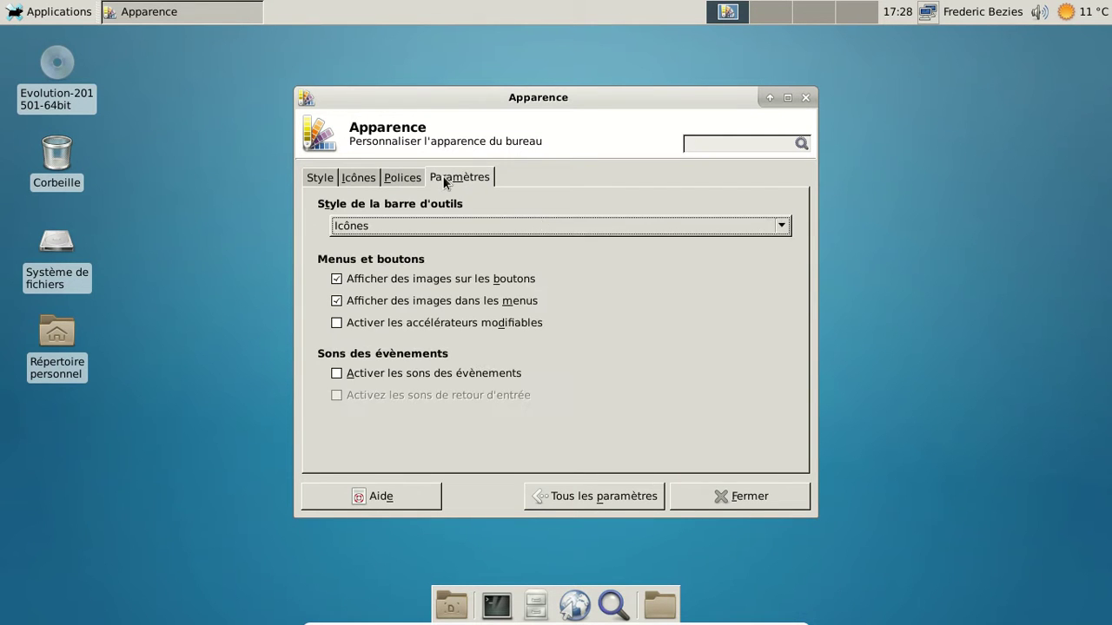
Step: Open the keyboard settings and examine the layout, application shortcut and behaviour options
left_click(556, 495)
left_click(516, 371)
left_click(567, 176)
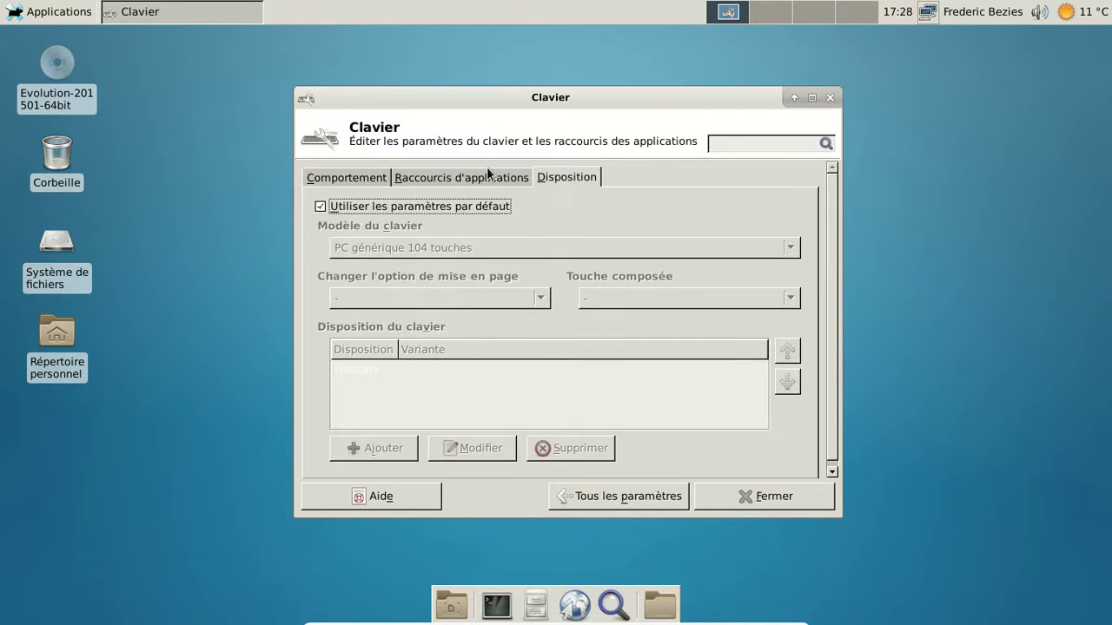
left_click(439, 178)
left_click(330, 178)
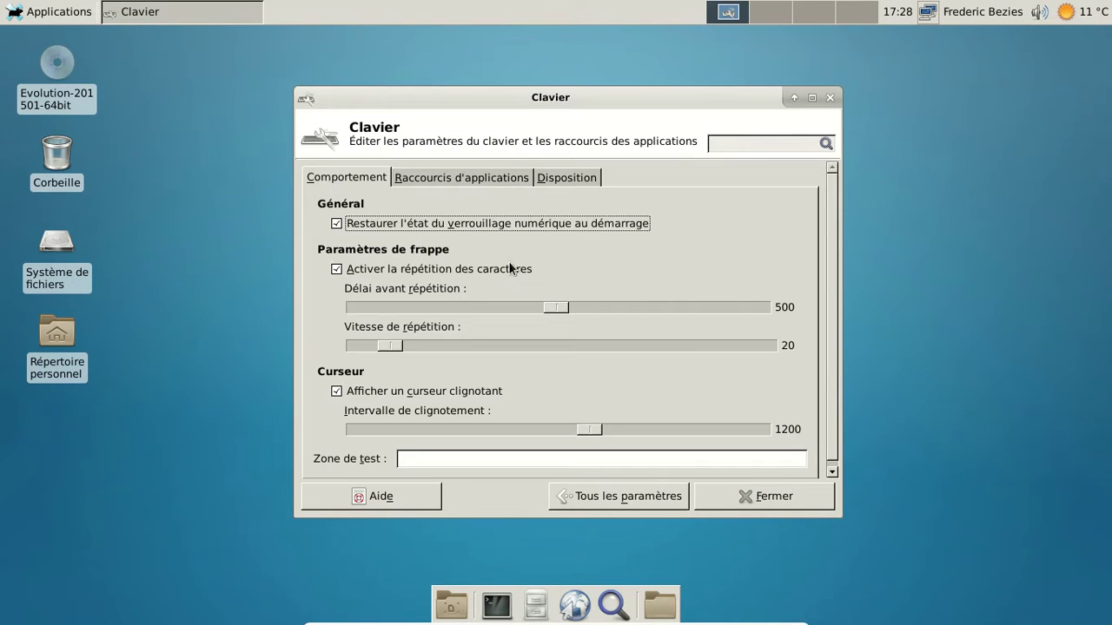
Step: Return to the overview of all settings, look through the remaining categories and close it
left_click(639, 496)
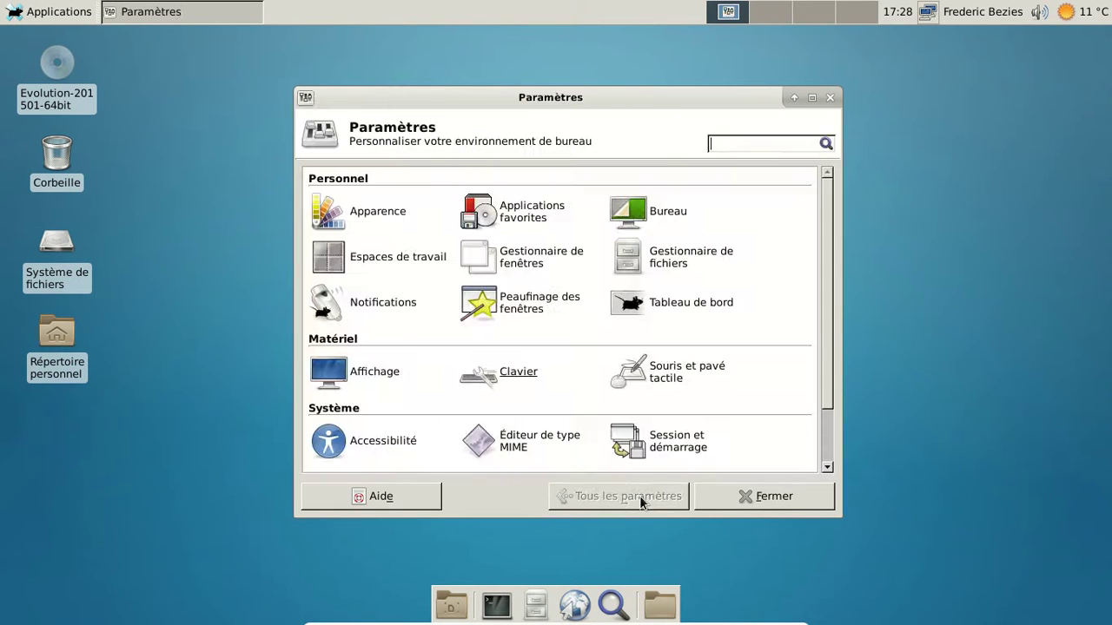
left_click_drag(831, 263, 829, 461)
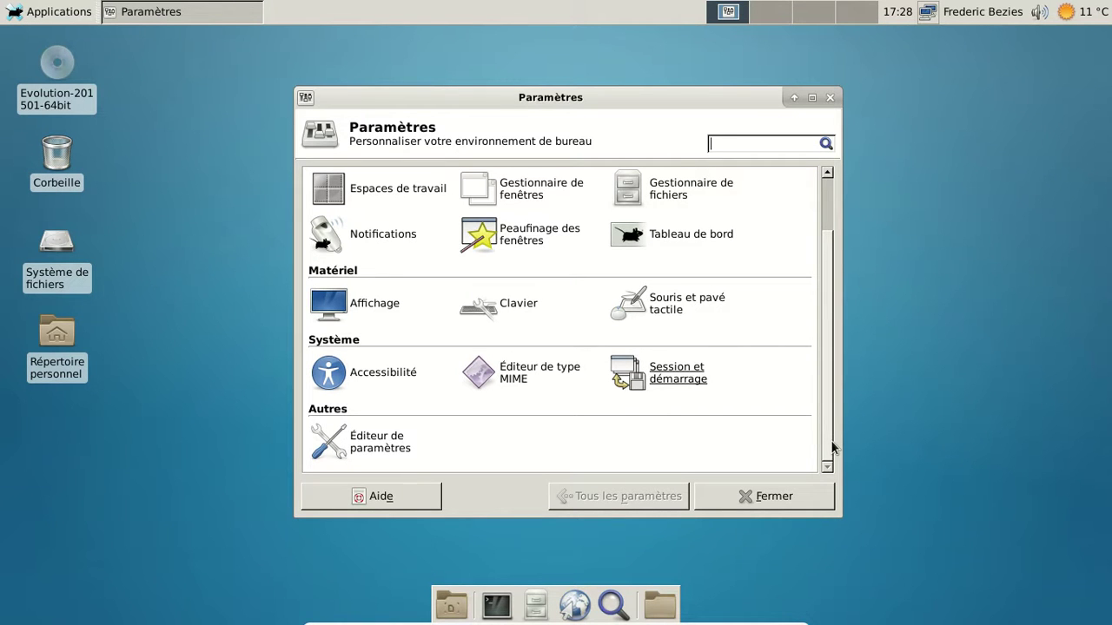
left_click(830, 98)
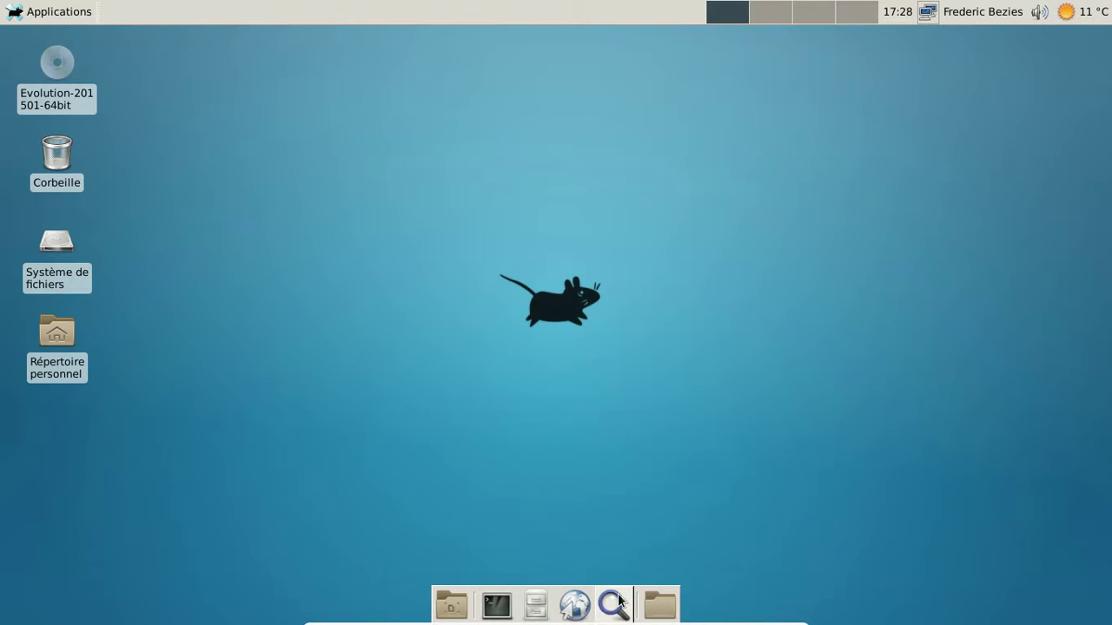
Step: Launch the Squeeze archive manager from the accessories
left_click(75, 13)
mouse_move(81, 158)
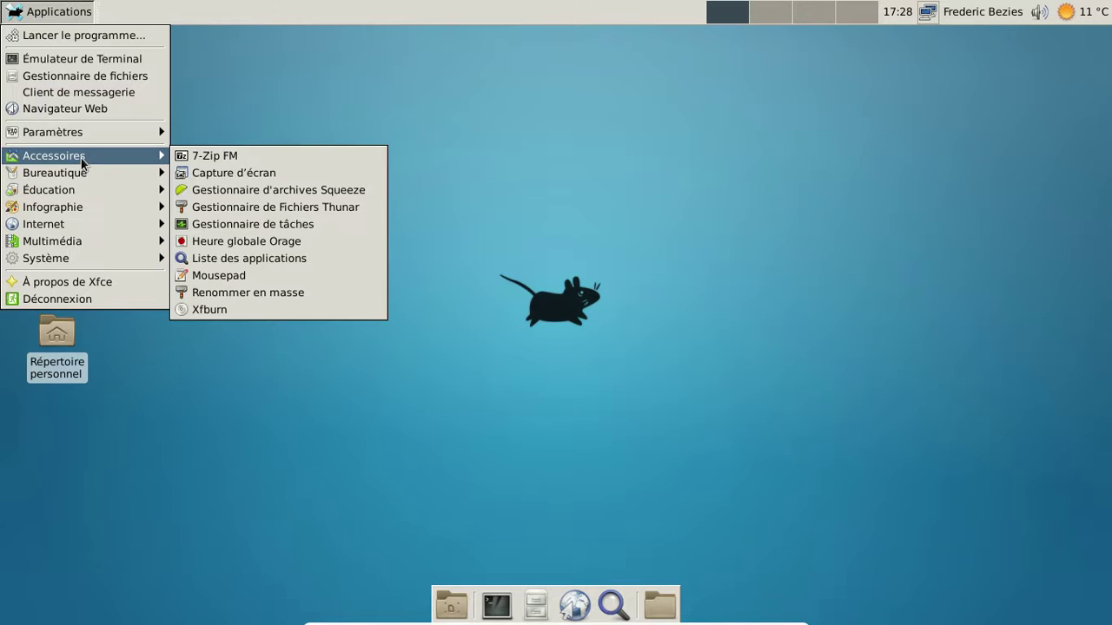
left_click(305, 189)
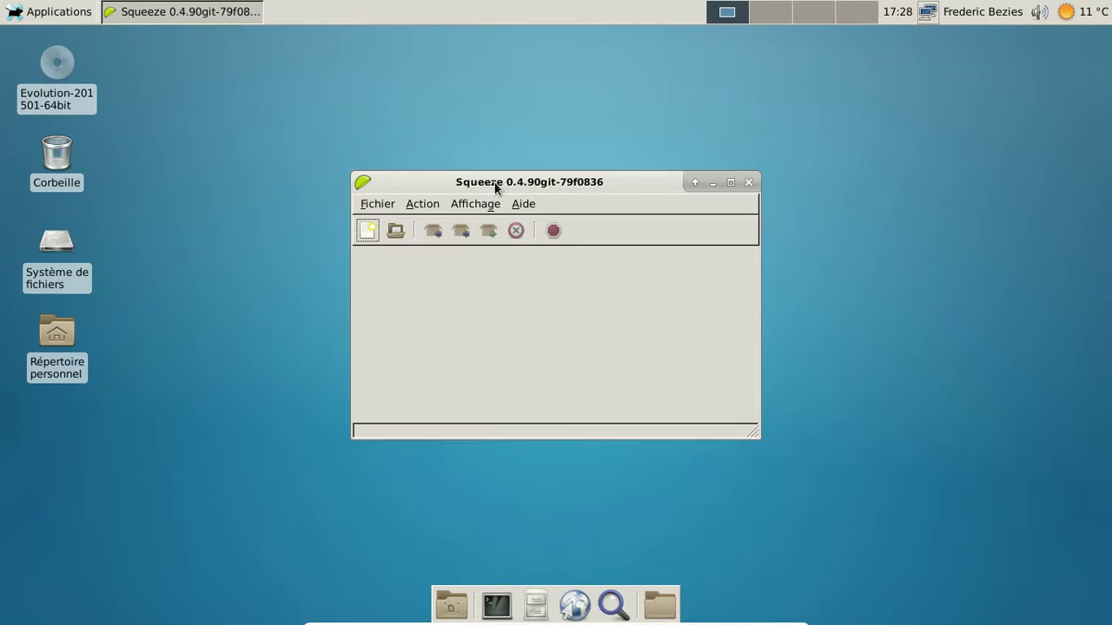
Step: Launch the Xfburn disc-burning application from the multimedia programs and dismiss its startup warning
left_click(43, 13)
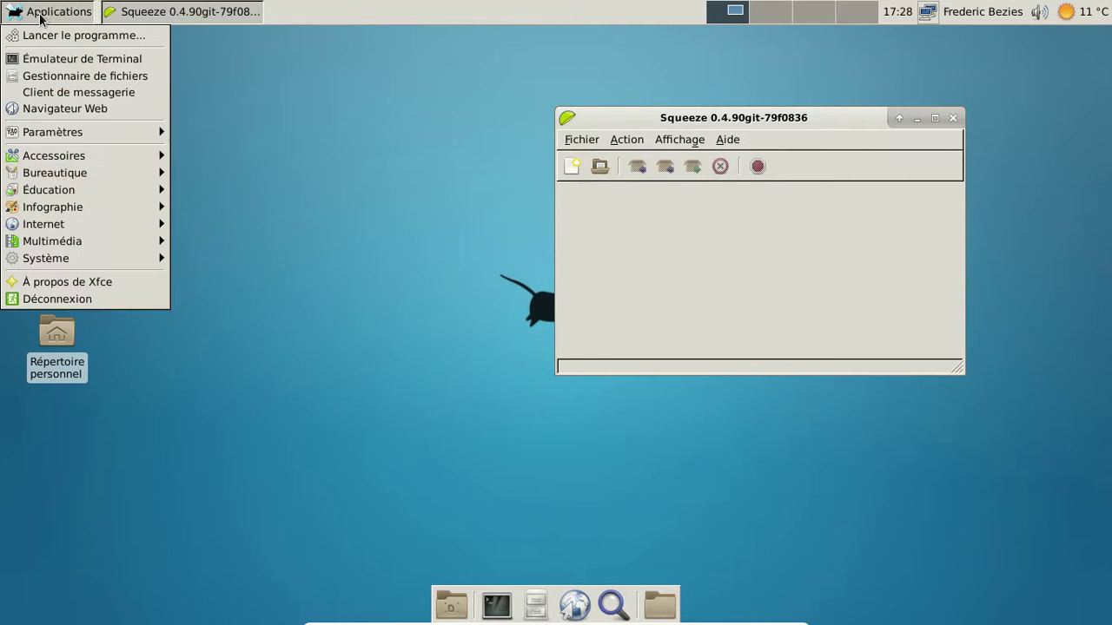
mouse_move(111, 174)
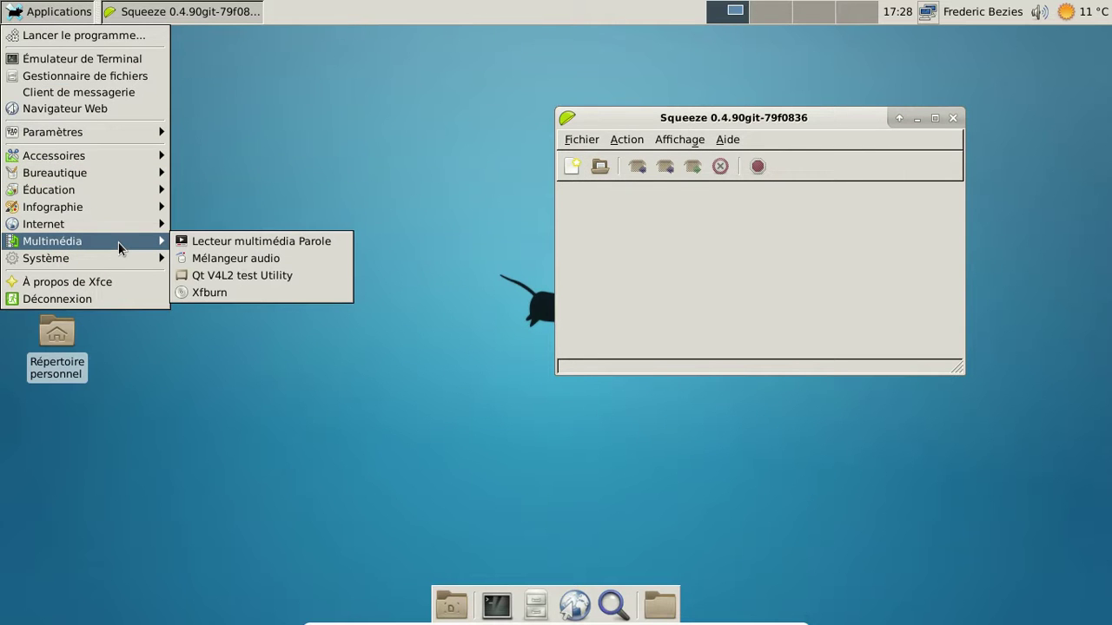
left_click(251, 295)
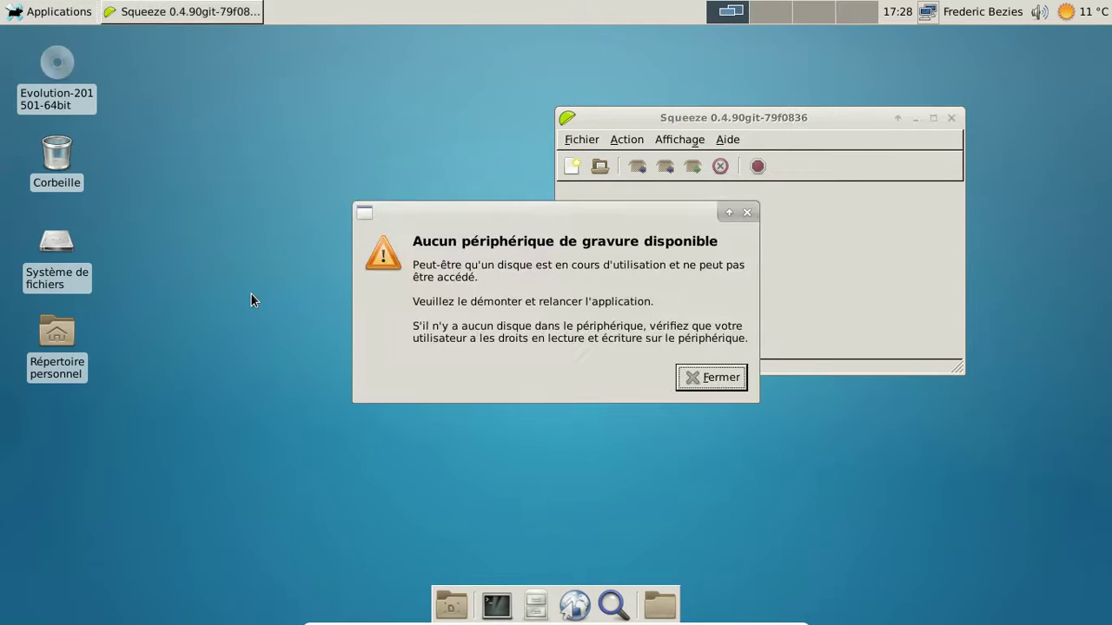
left_click(731, 375)
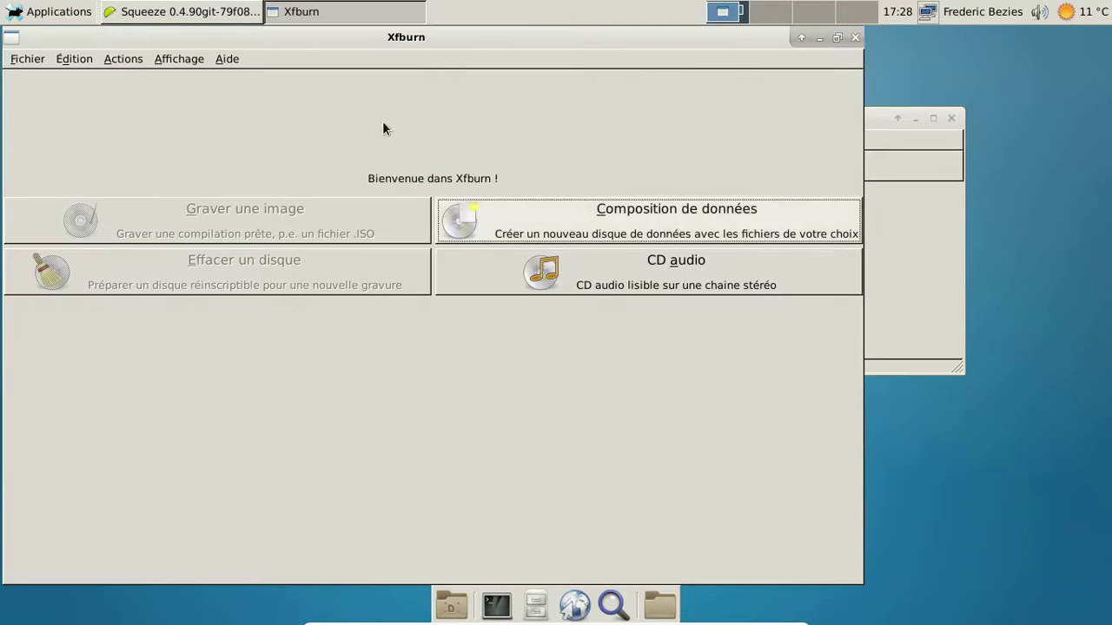
Step: Check Xfburn's version information, and close both Xfburn and the Squeeze archive manager
left_click(233, 59)
left_click(248, 76)
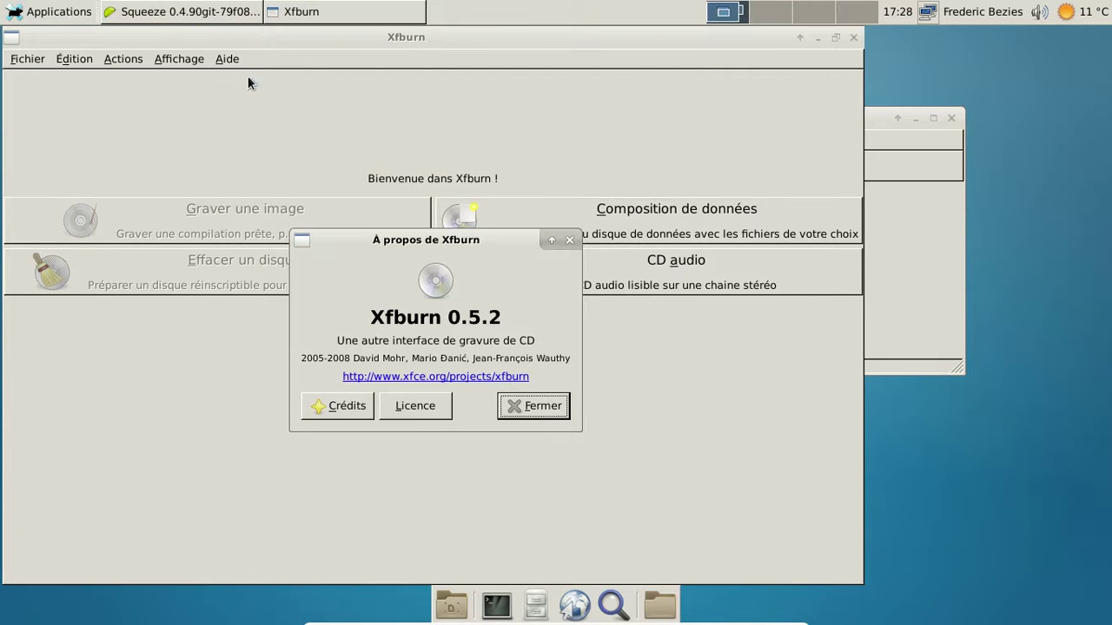
left_click(543, 406)
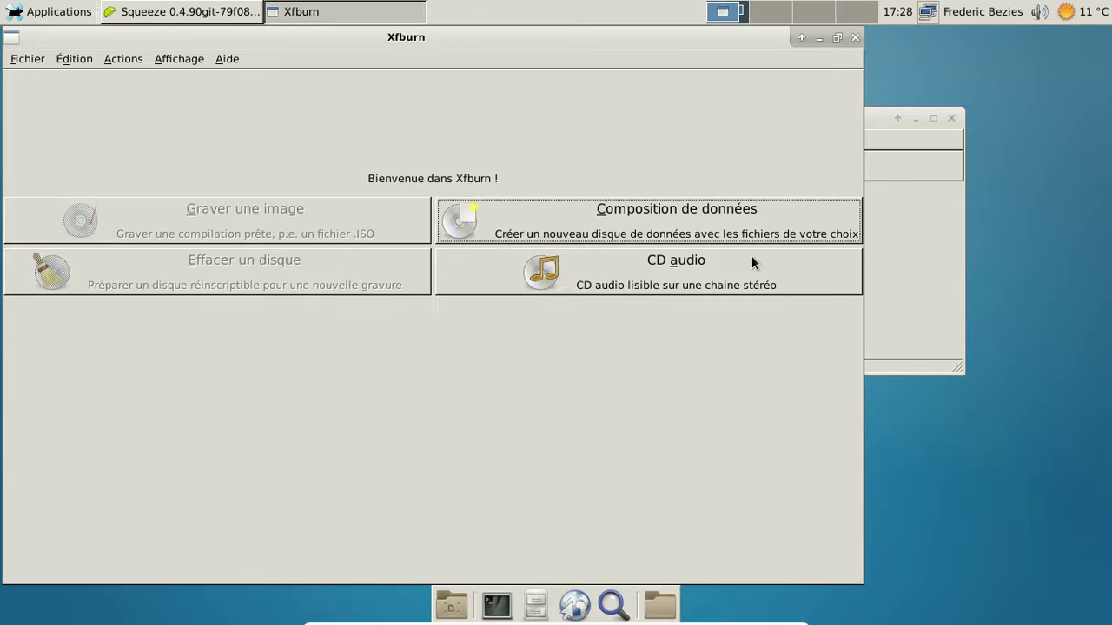
left_click(853, 38)
left_click(952, 119)
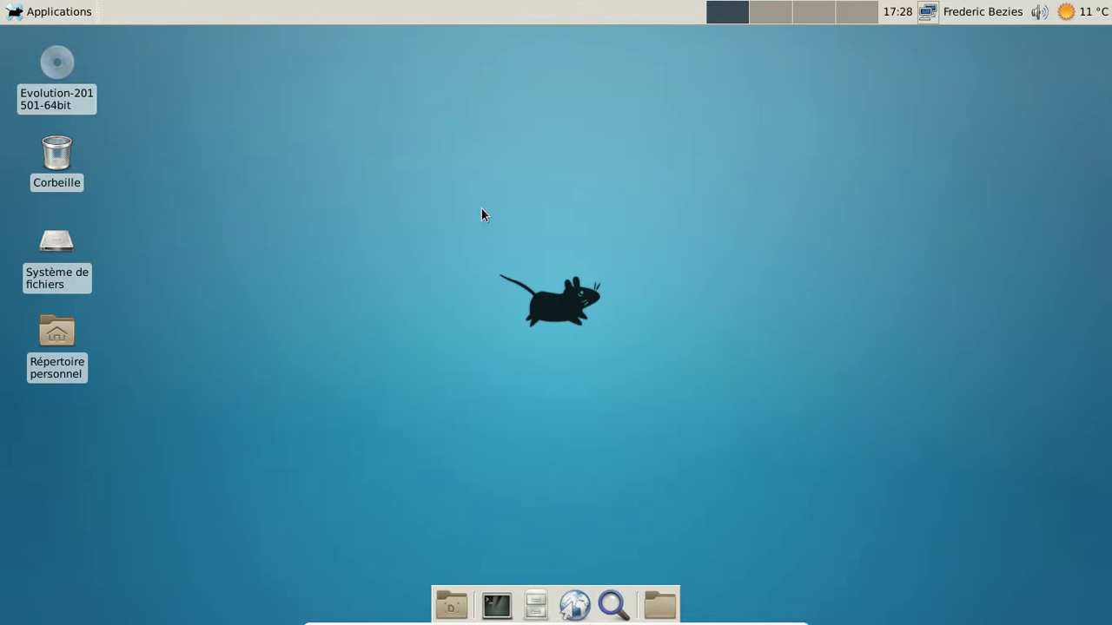
Step: Look through the application categories and launch the Parole media player
left_click(74, 16)
mouse_move(102, 130)
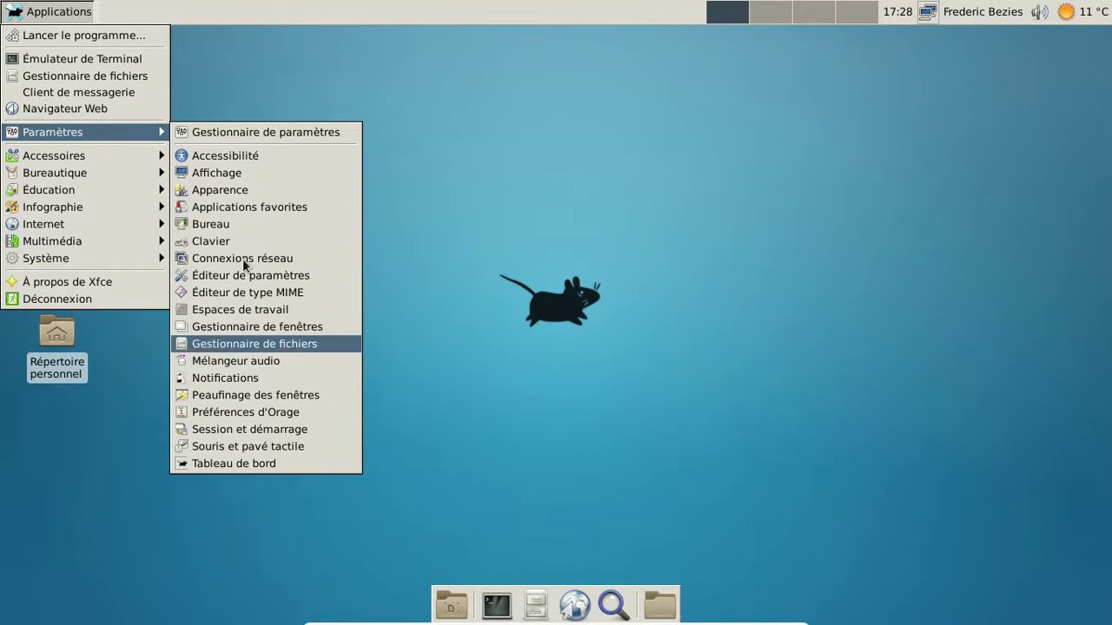
mouse_move(130, 172)
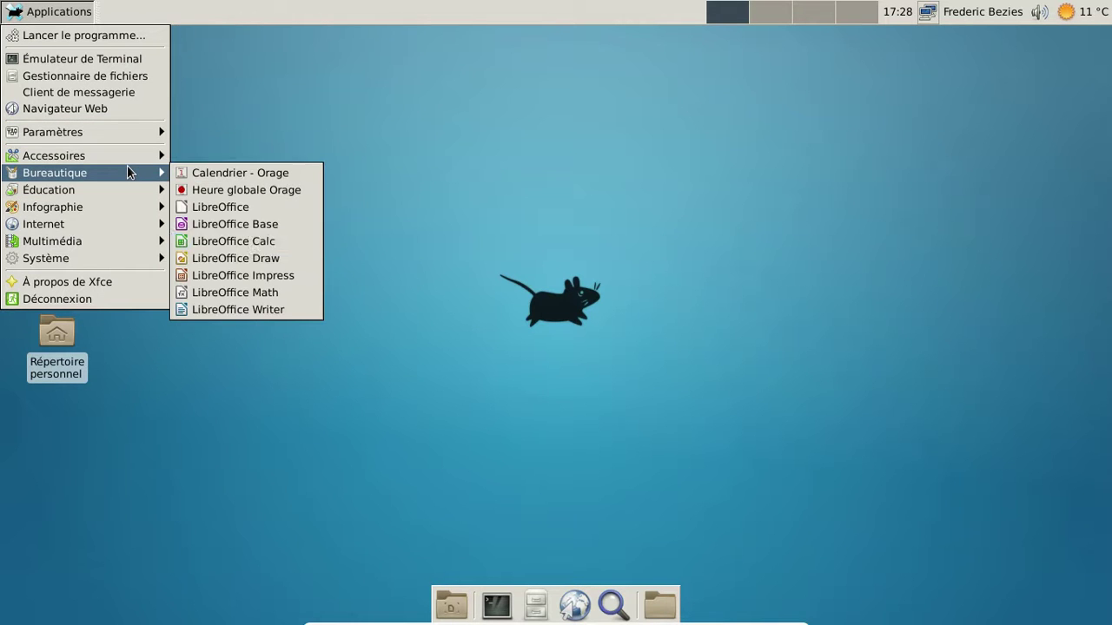
mouse_move(96, 240)
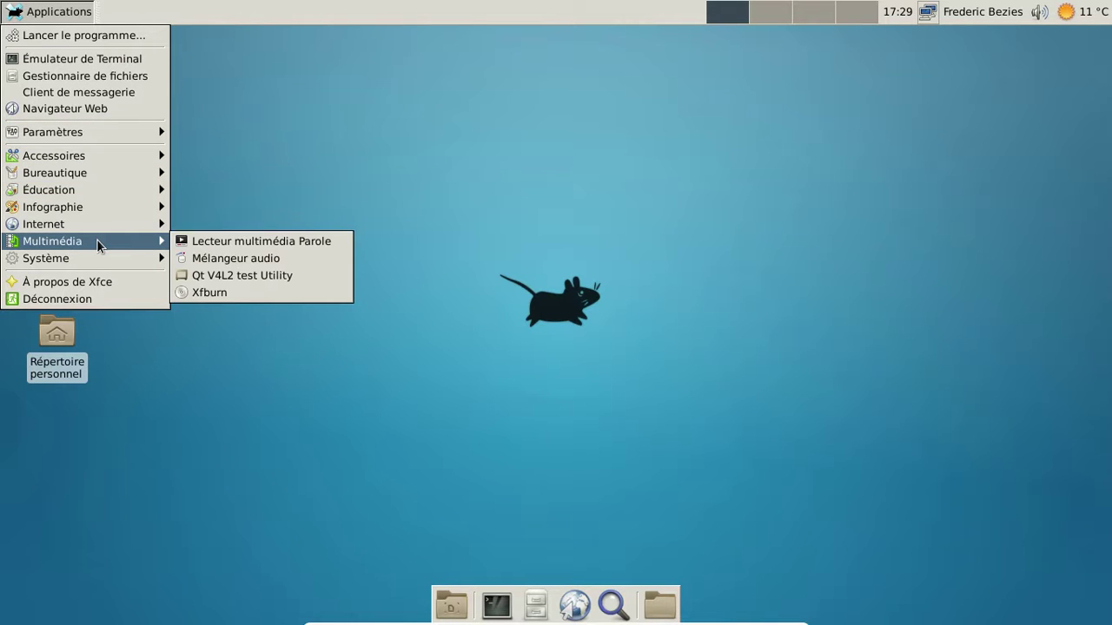
left_click(223, 242)
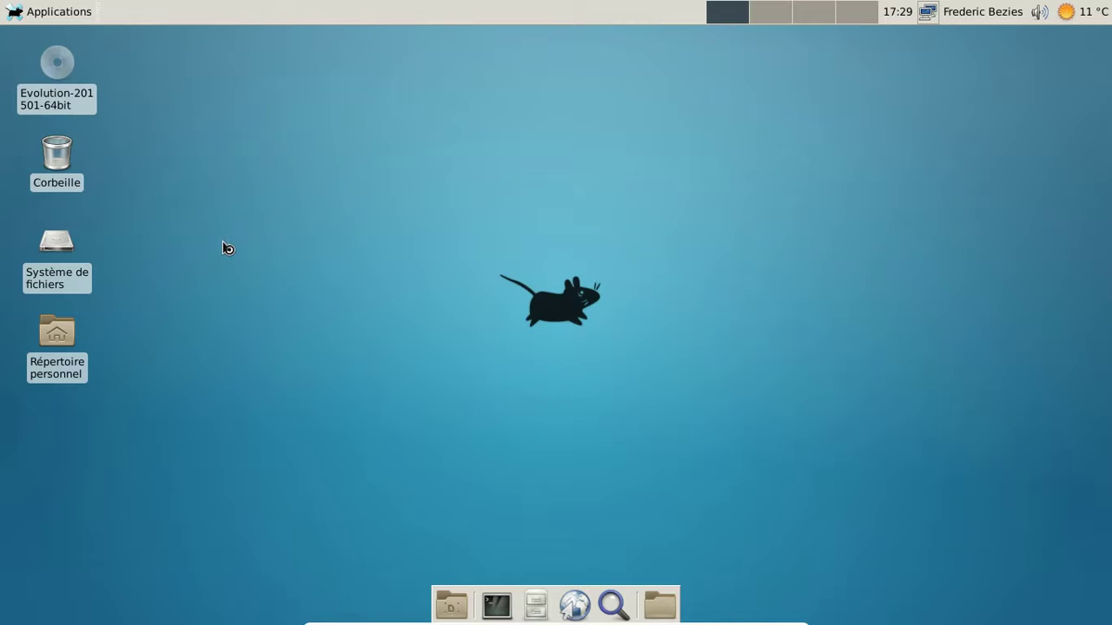
Step: View the version information of the Parole media player and close it again, keeping the player open
left_click(456, 170)
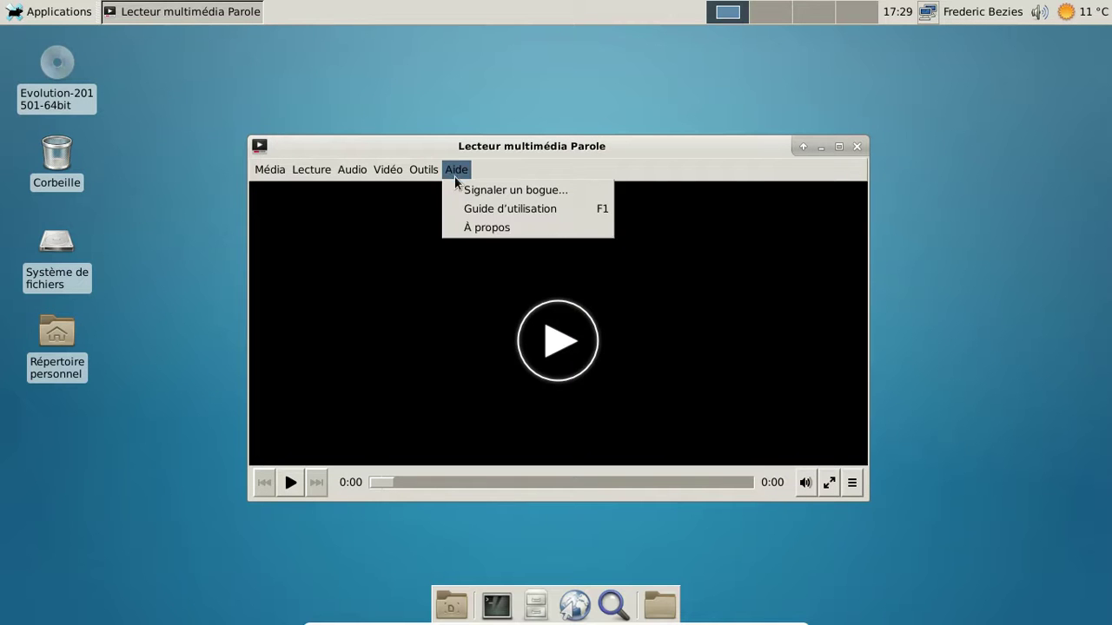
left_click(476, 227)
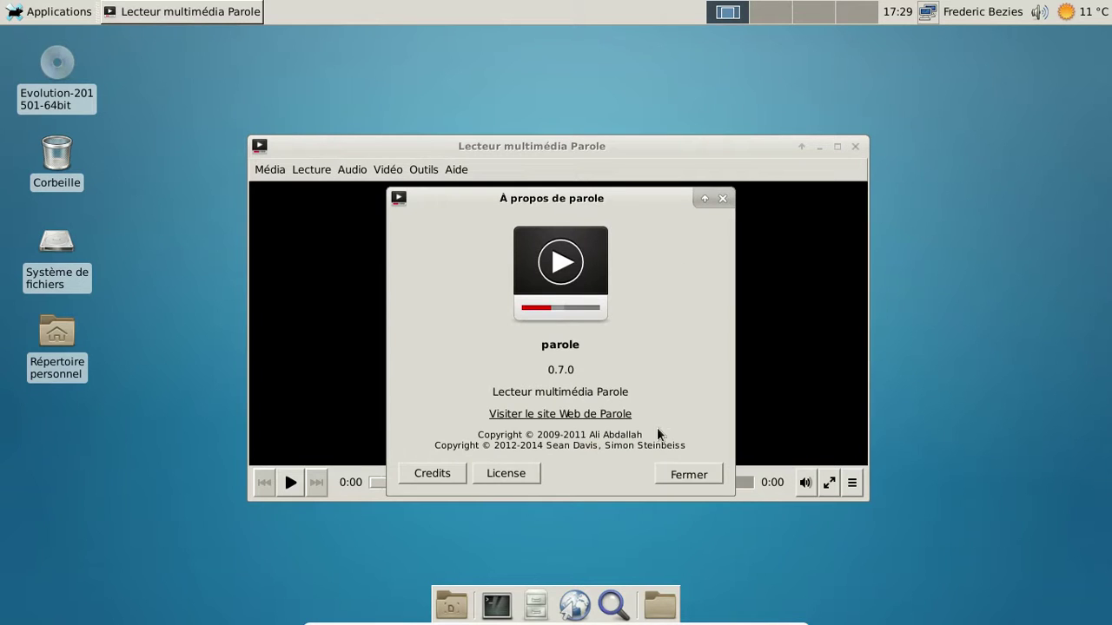
left_click(682, 474)
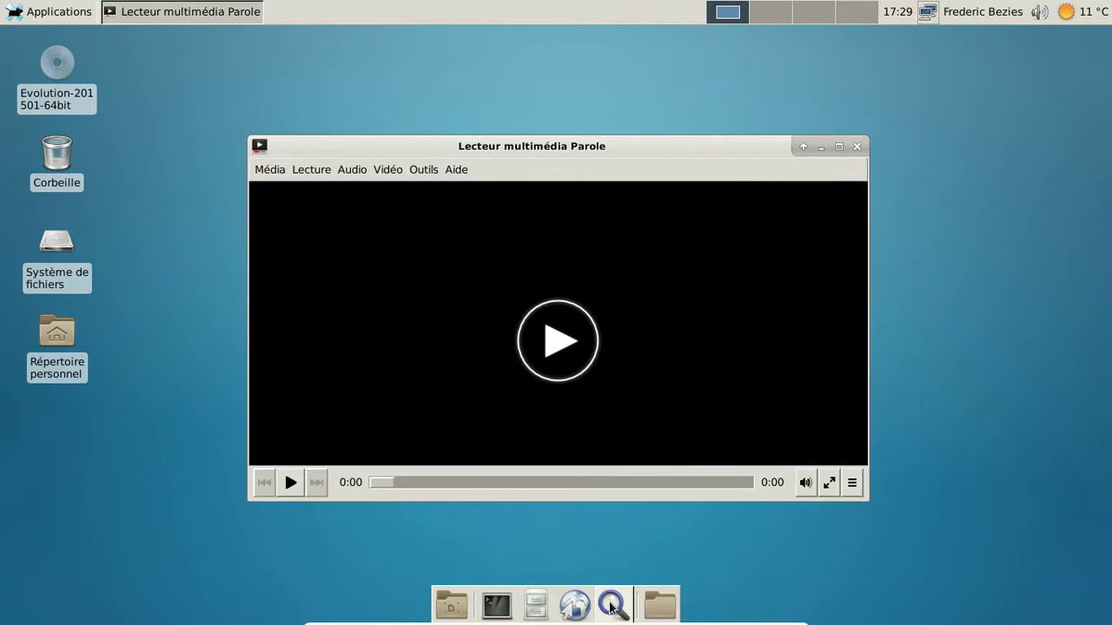
Step: Switch to the Firefox web browser and load the site peach.blender.org
left_click(575, 608)
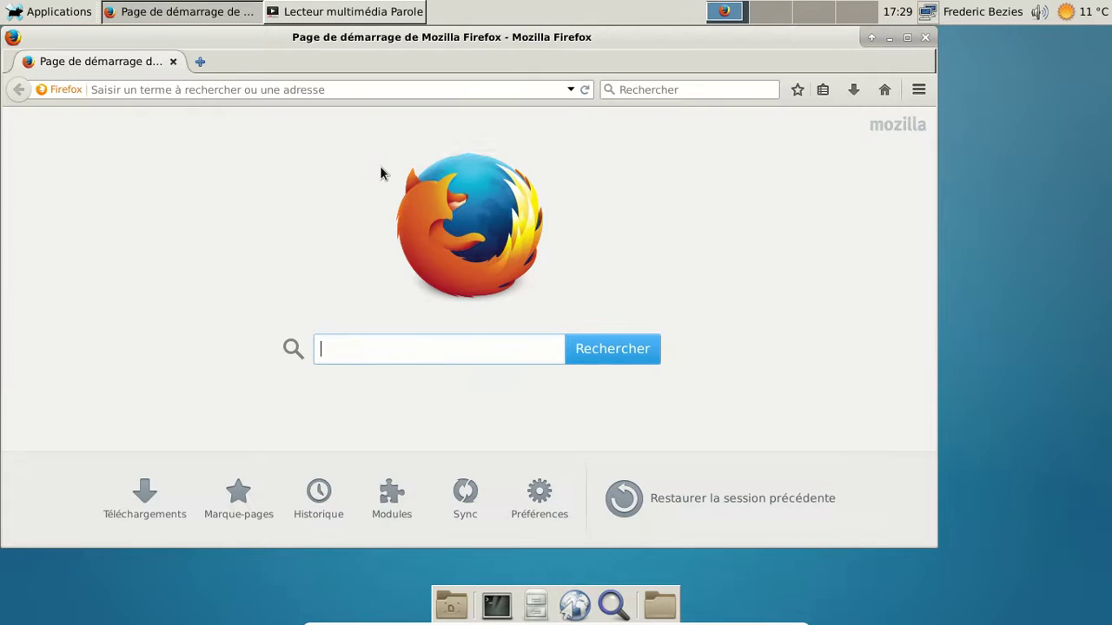
left_click(236, 90)
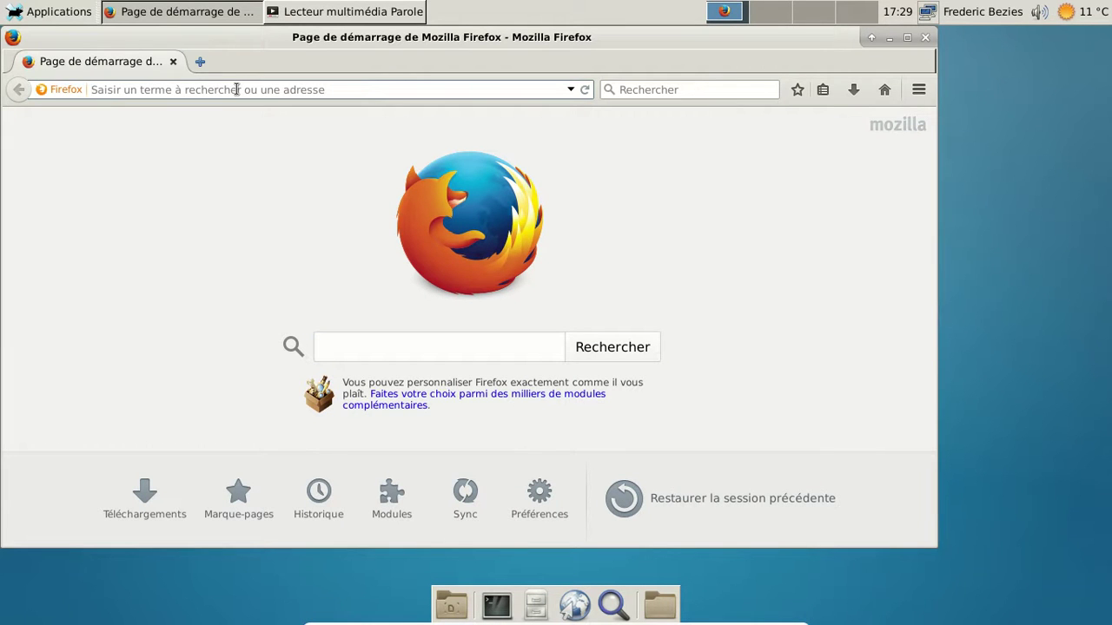
type("peach")
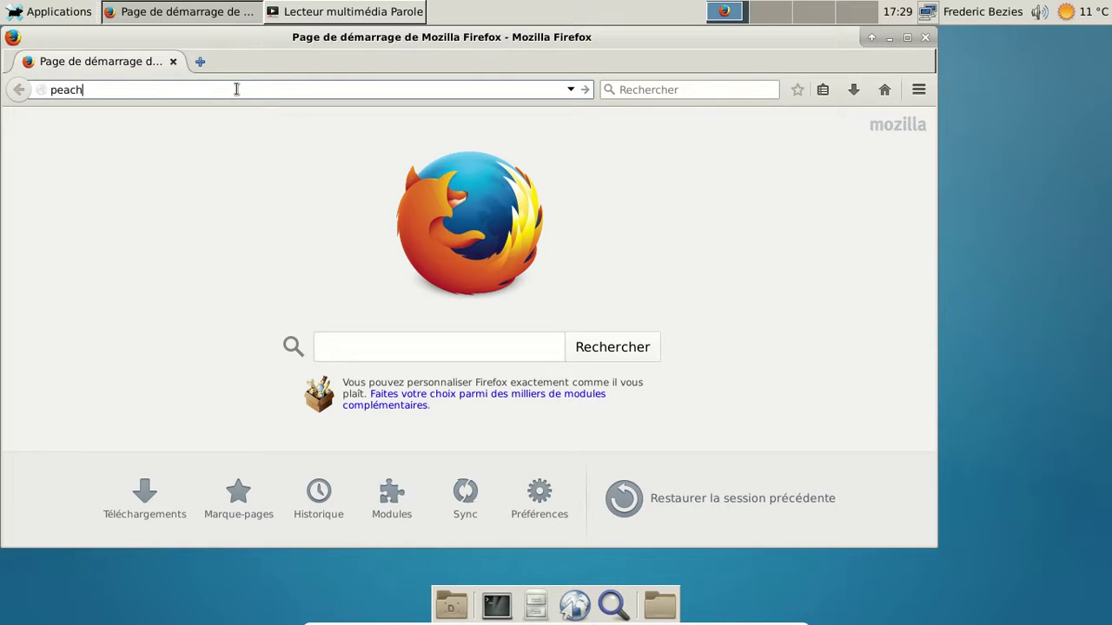
type(".blend")
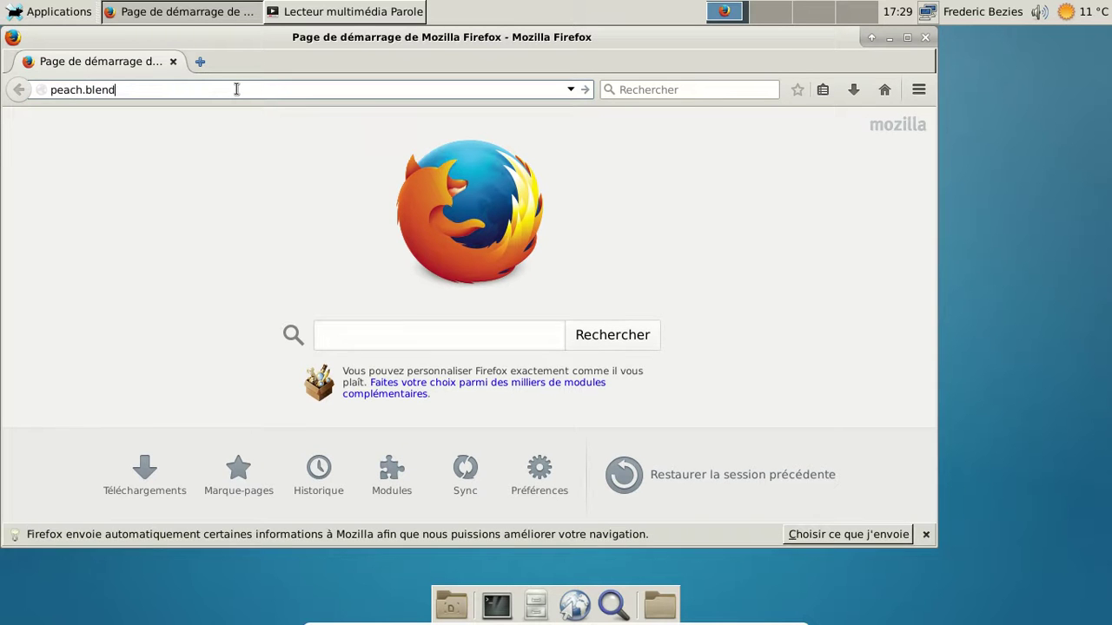
type("er.org")
key("Return")
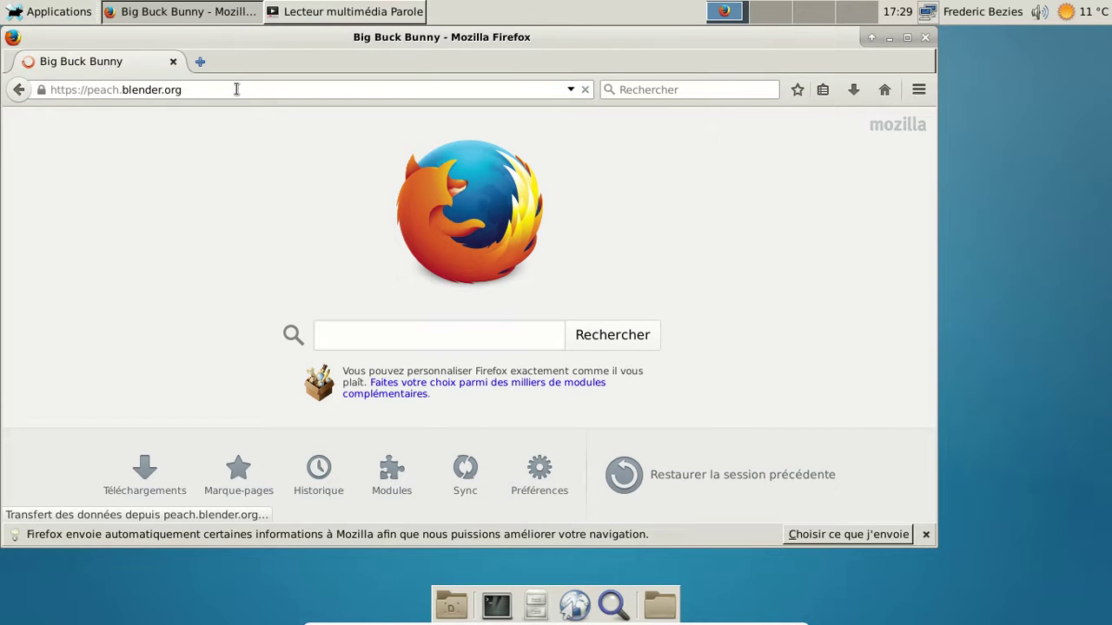
Step: Go to the Download page of the Big Buck Bunny site and dismiss Firefox's data-sharing notice
scroll(458, 251, "down", 3)
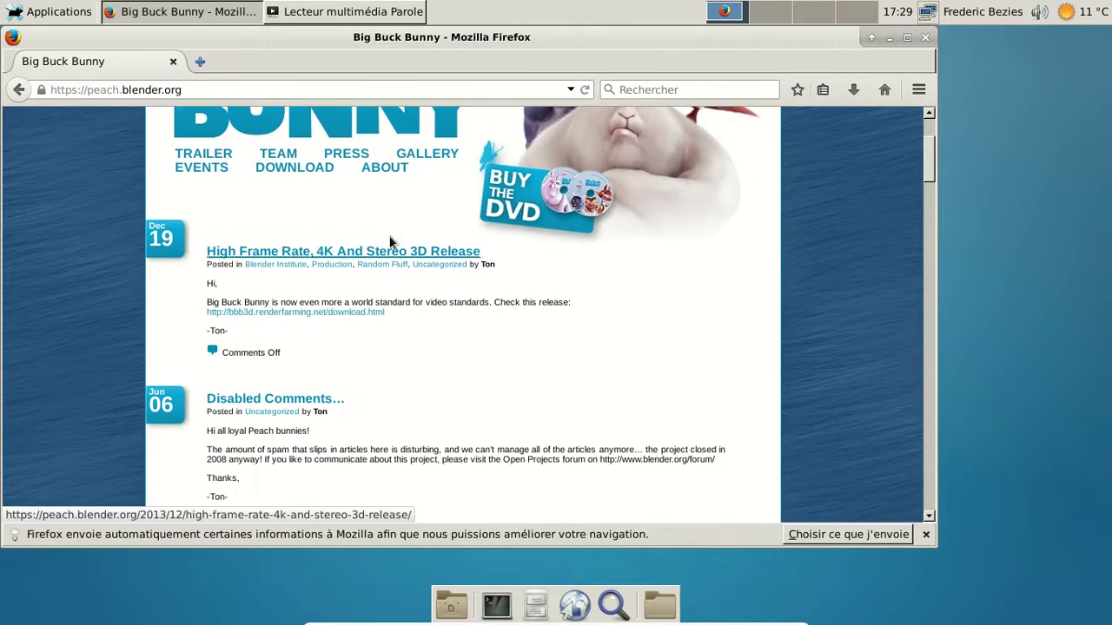
left_click(305, 171)
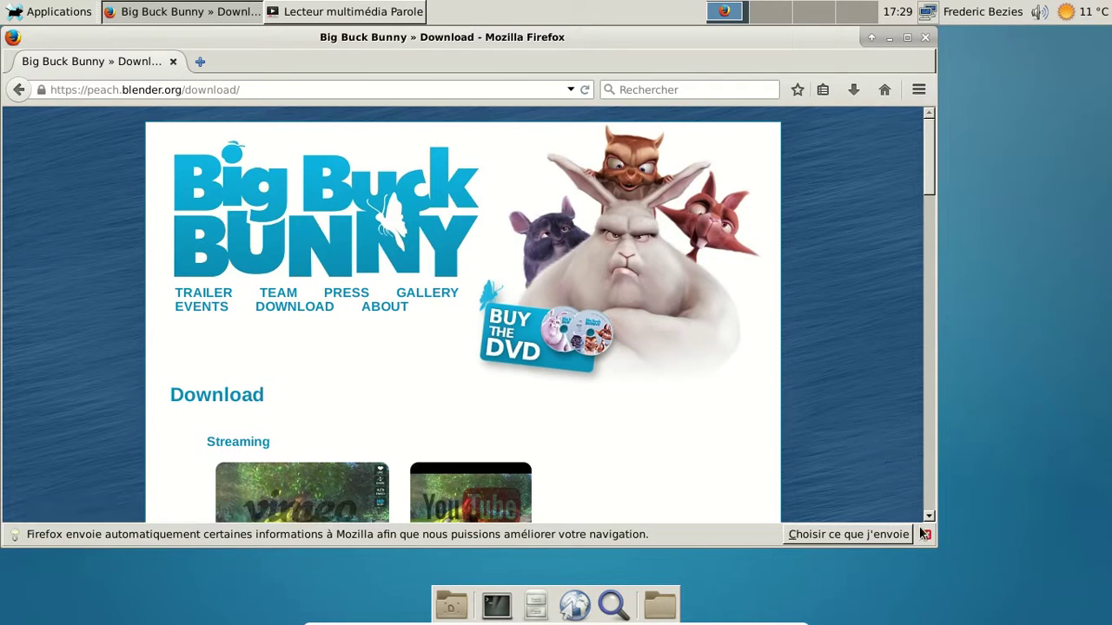
left_click(926, 534)
Step: Save the 854 x 480 OGG video from the Italy mirror as big_buck_bunny_480p_stereo.ogg in the Téléchargements folder
scroll(684, 356, "down", 15)
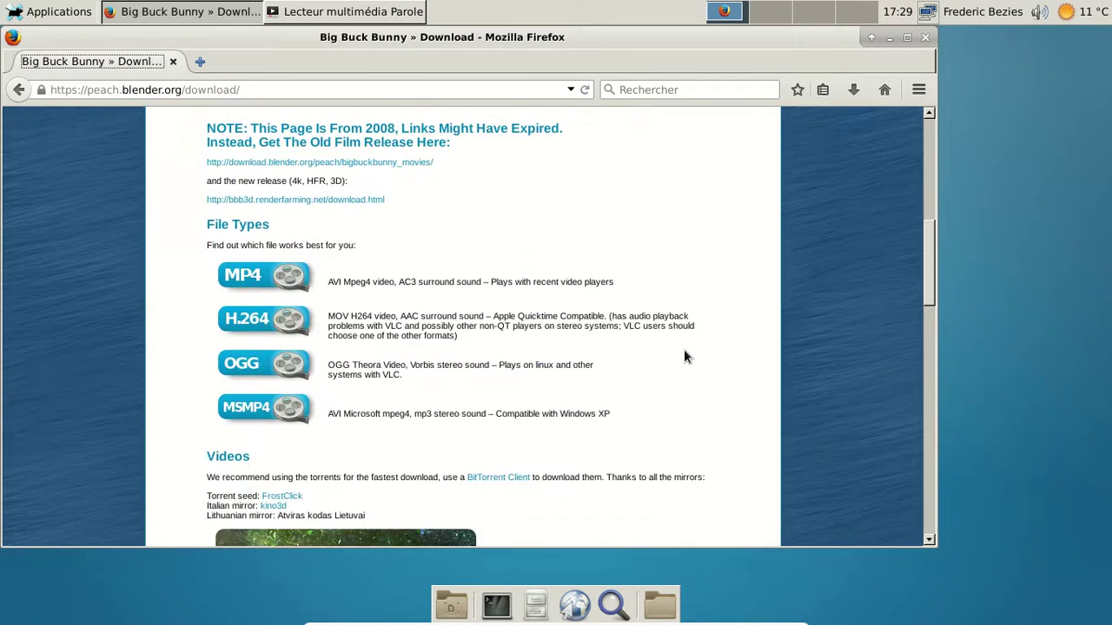
scroll(536, 318, "down", 7)
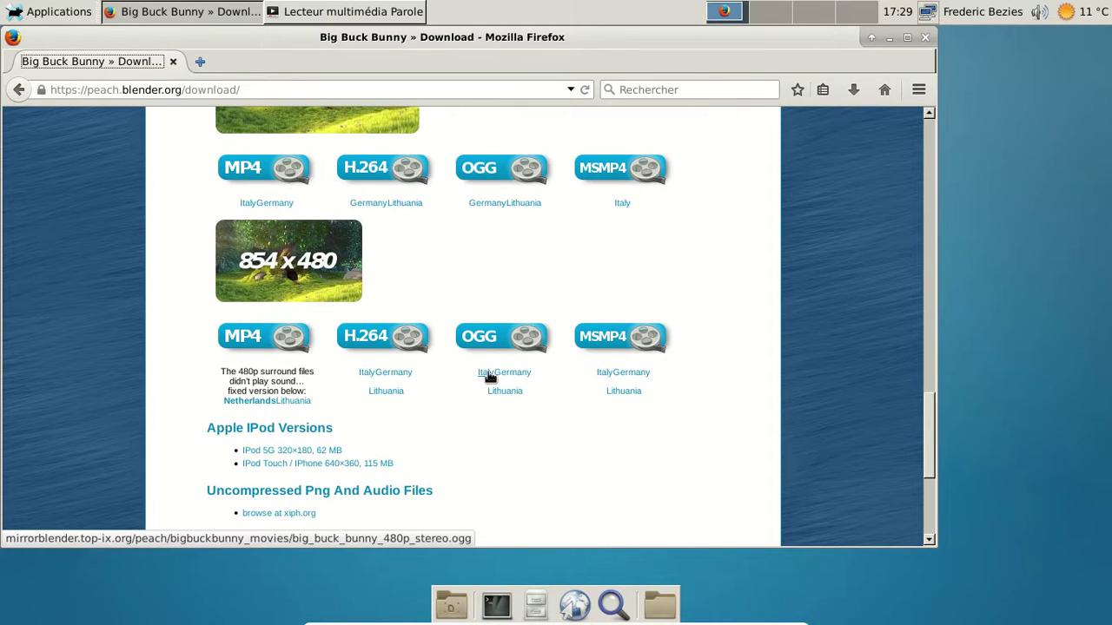
right_click(489, 375)
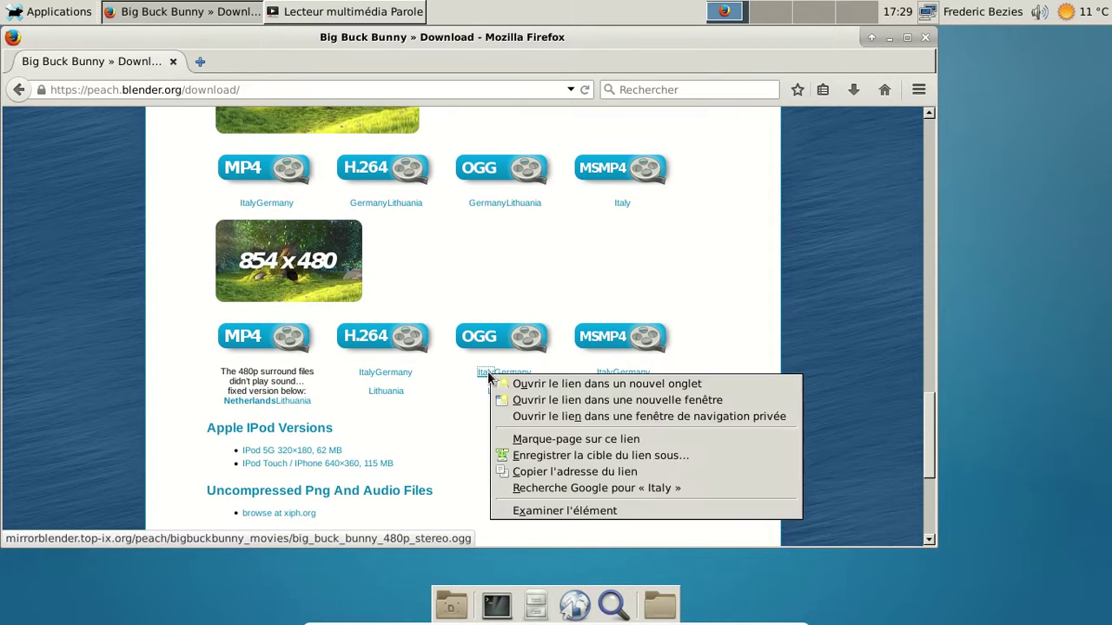
left_click(596, 455)
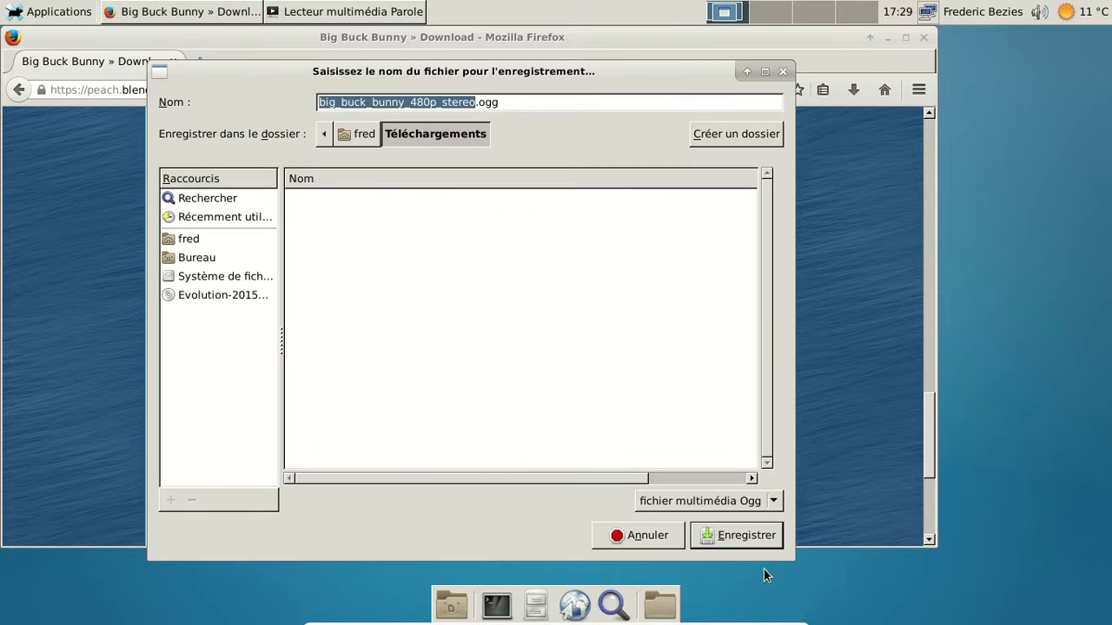
left_click(747, 535)
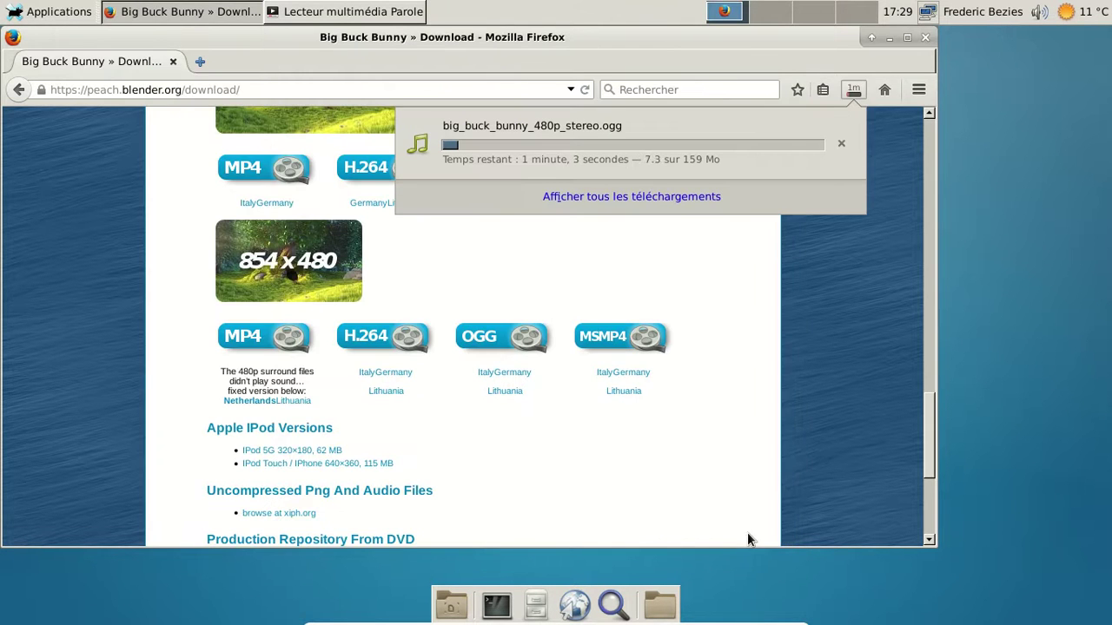
left_click(853, 90)
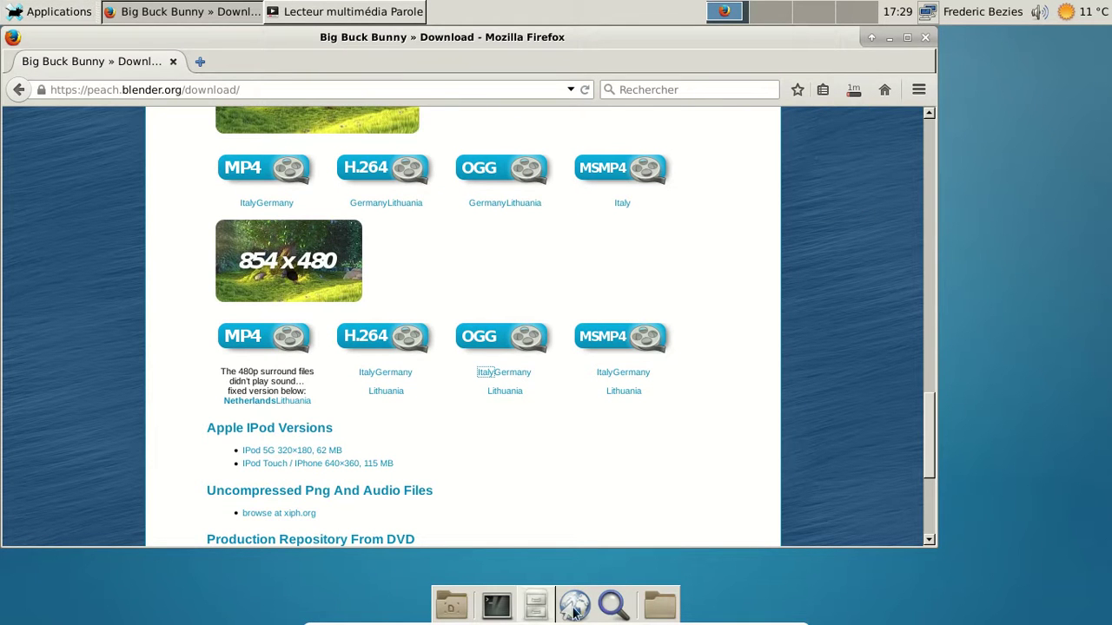
Step: Open the application finder, look through the complete list of installed applications and select the image viewer
left_click(613, 606)
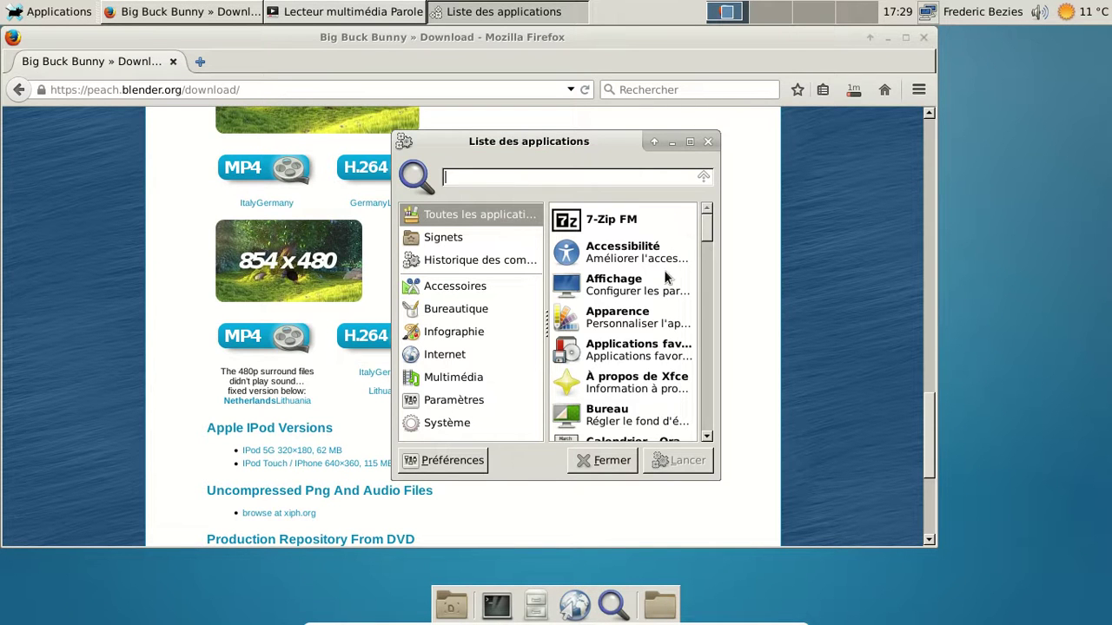
scroll(671, 266, "down", 3)
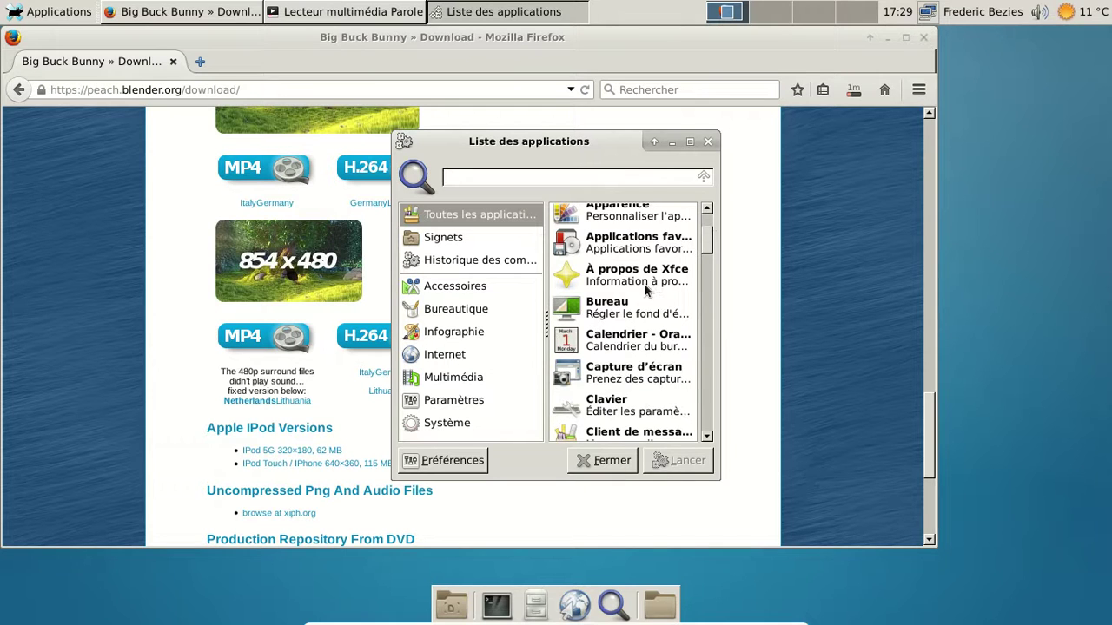
scroll(645, 291, "down", 2)
scroll(645, 291, "down", 3)
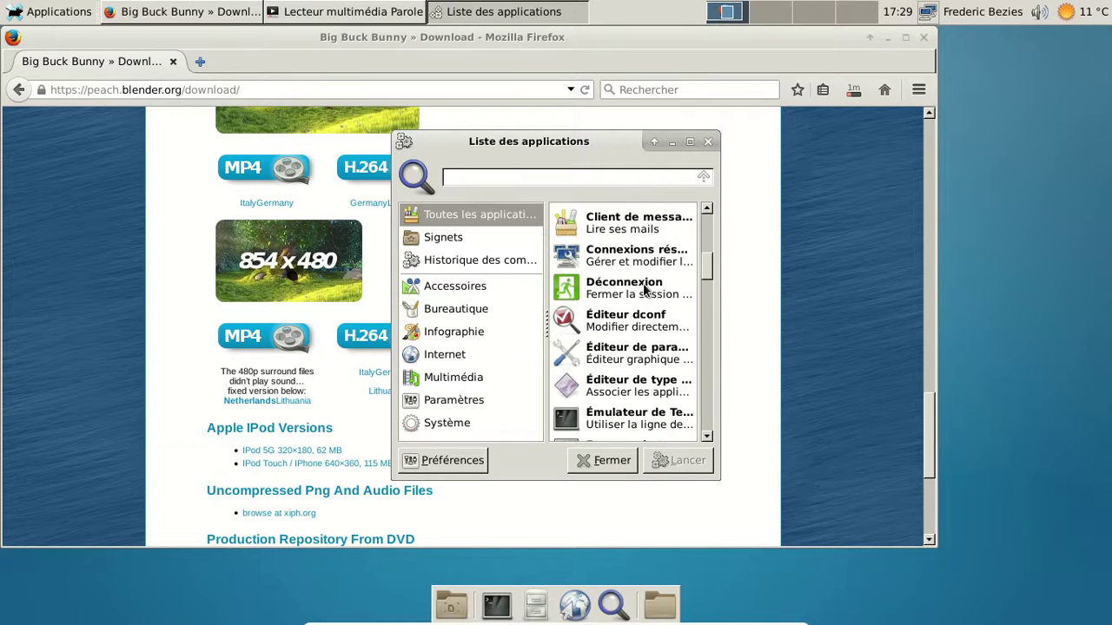
scroll(707, 276, "down", 3)
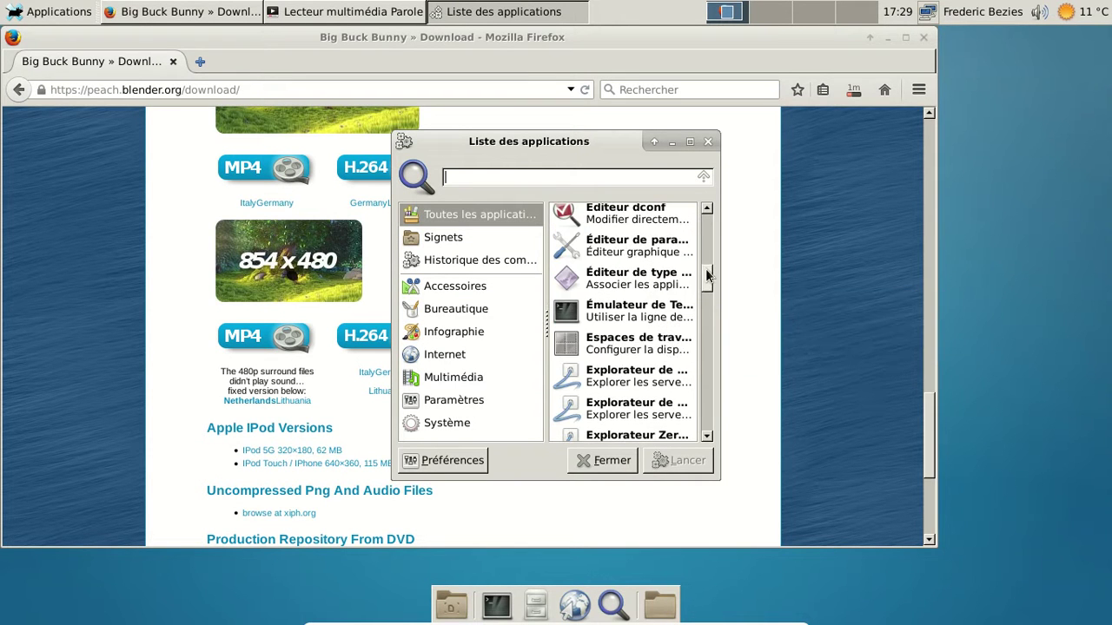
scroll(705, 311, "down", 5)
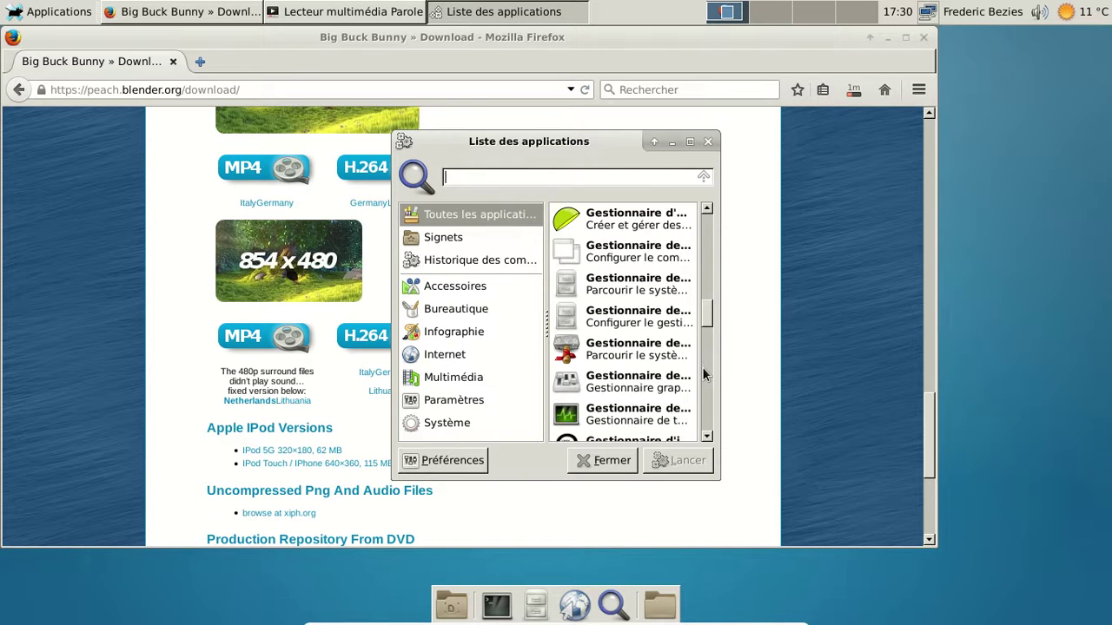
scroll(705, 374, "down", 3)
scroll(705, 373, "down", 6)
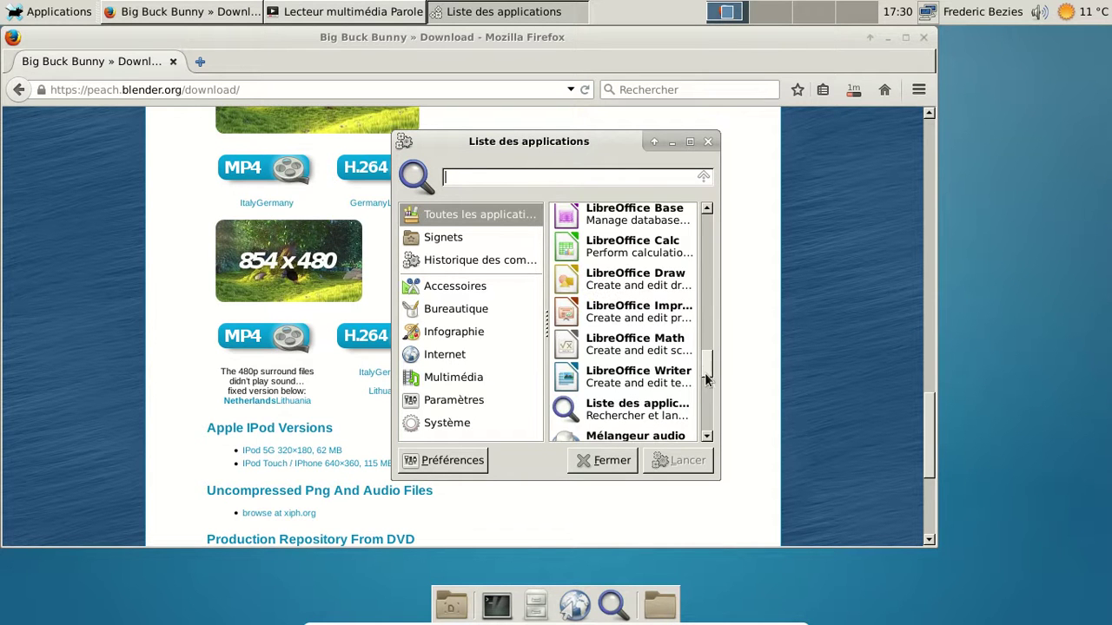
scroll(706, 374, "down", 5)
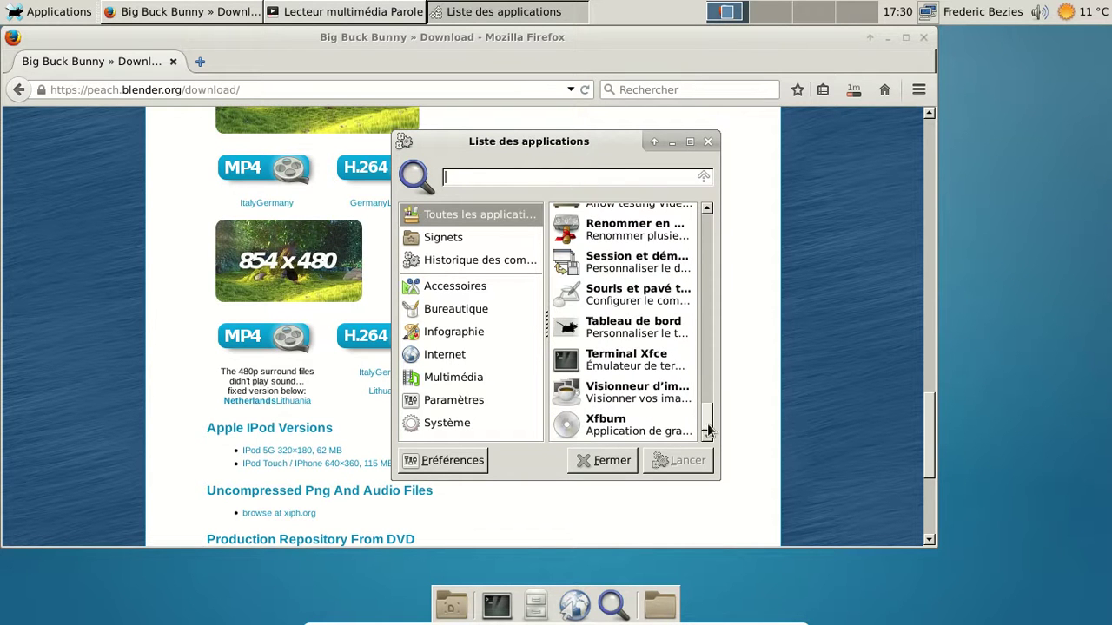
left_click(666, 404)
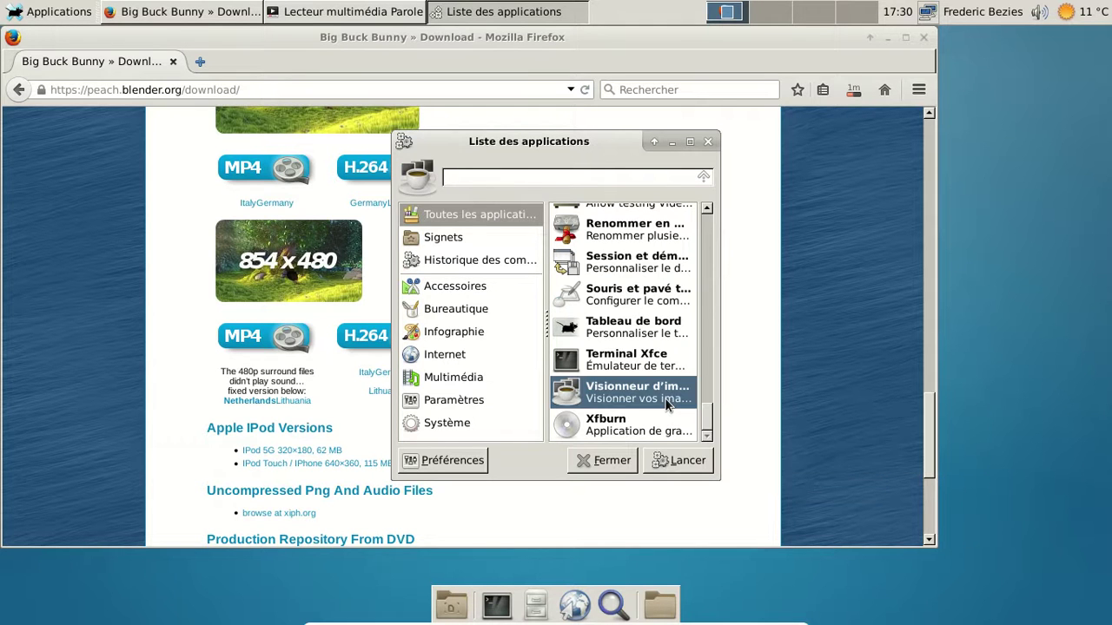
Step: Launch the image viewer, check its version in the About information, and close it
double_click(667, 404)
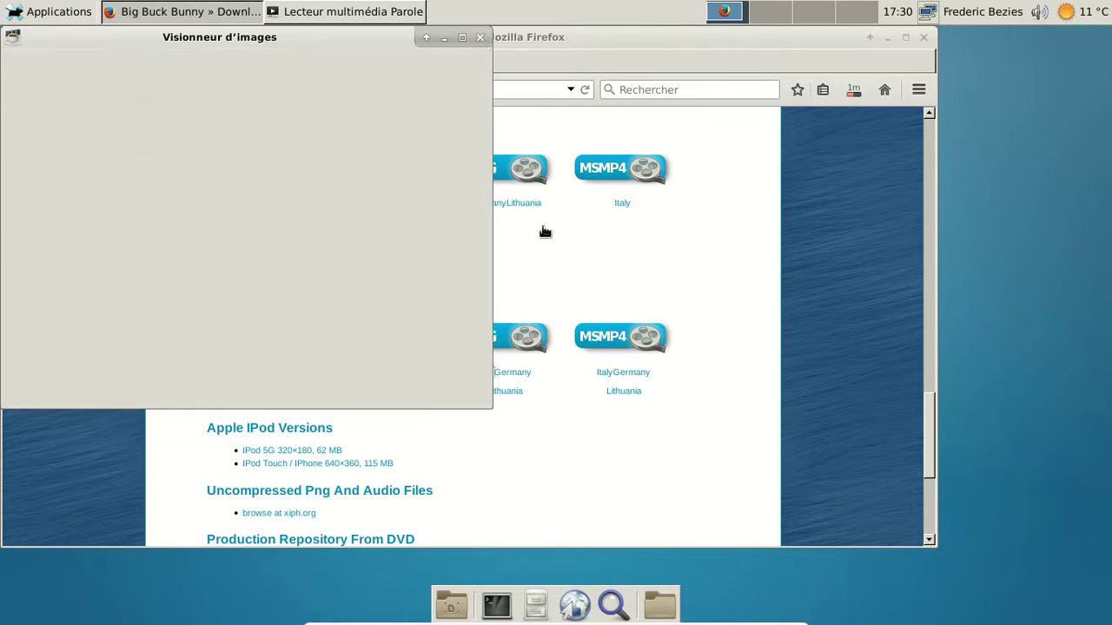
left_click(222, 59)
left_click(252, 96)
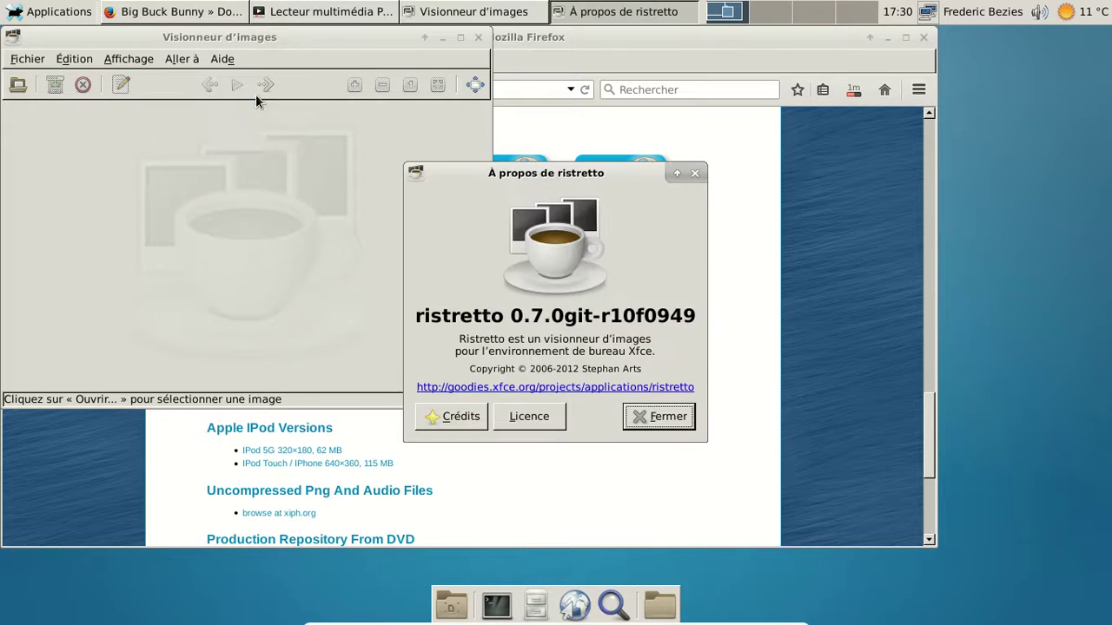
left_click(647, 405)
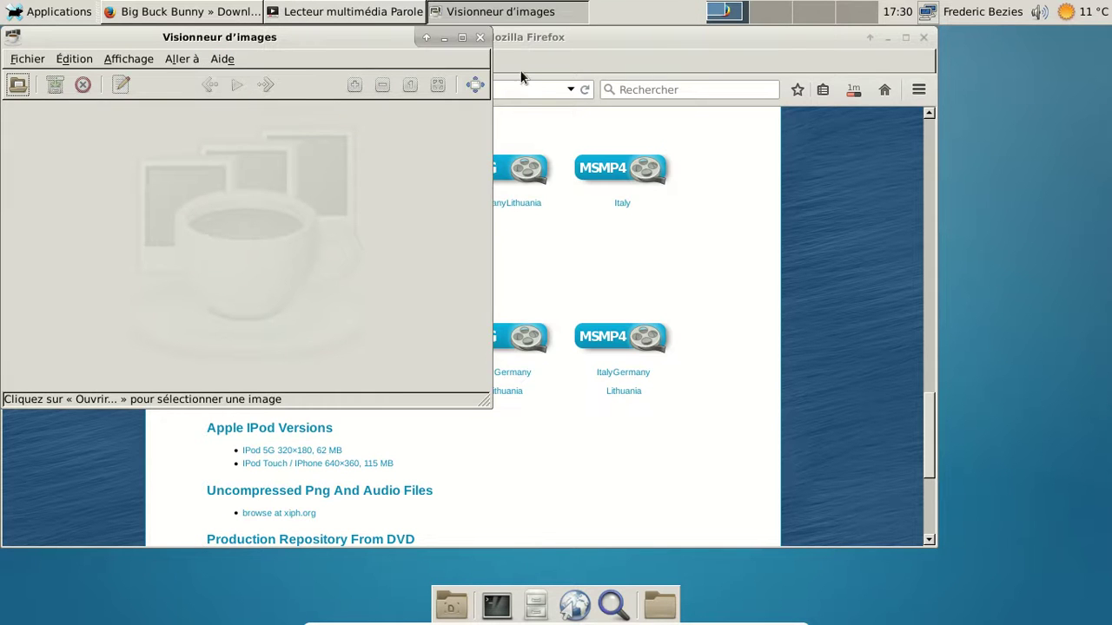
left_click(477, 37)
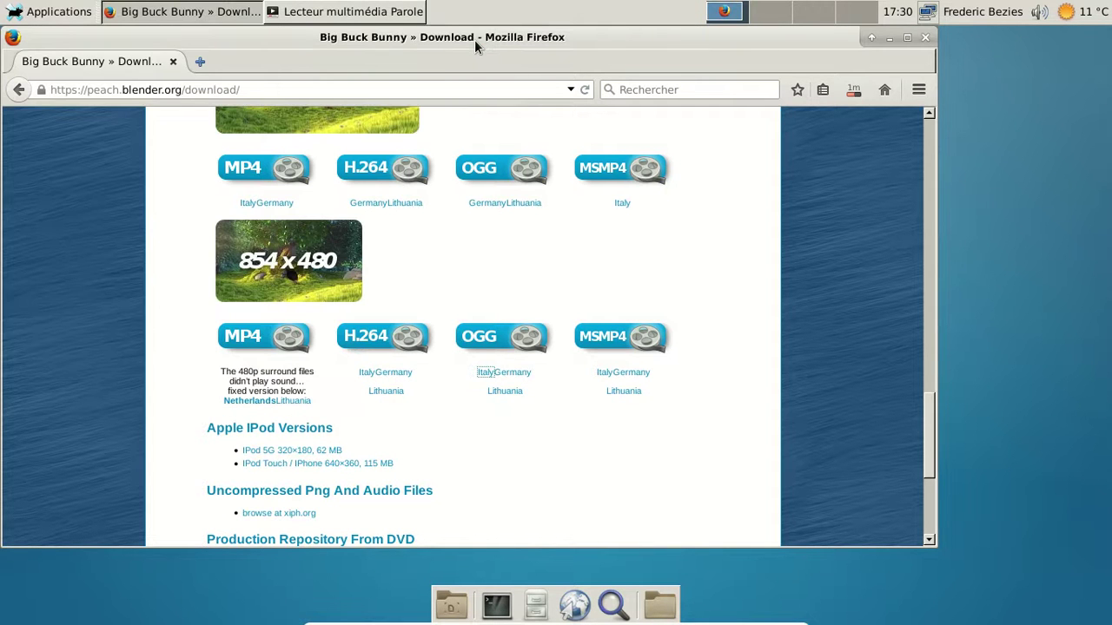
Step: Move the Firefox window clear of the desktop icons and look through the installed applications by category, including Système and Bureautique
left_click_drag(442, 55, 552, 65)
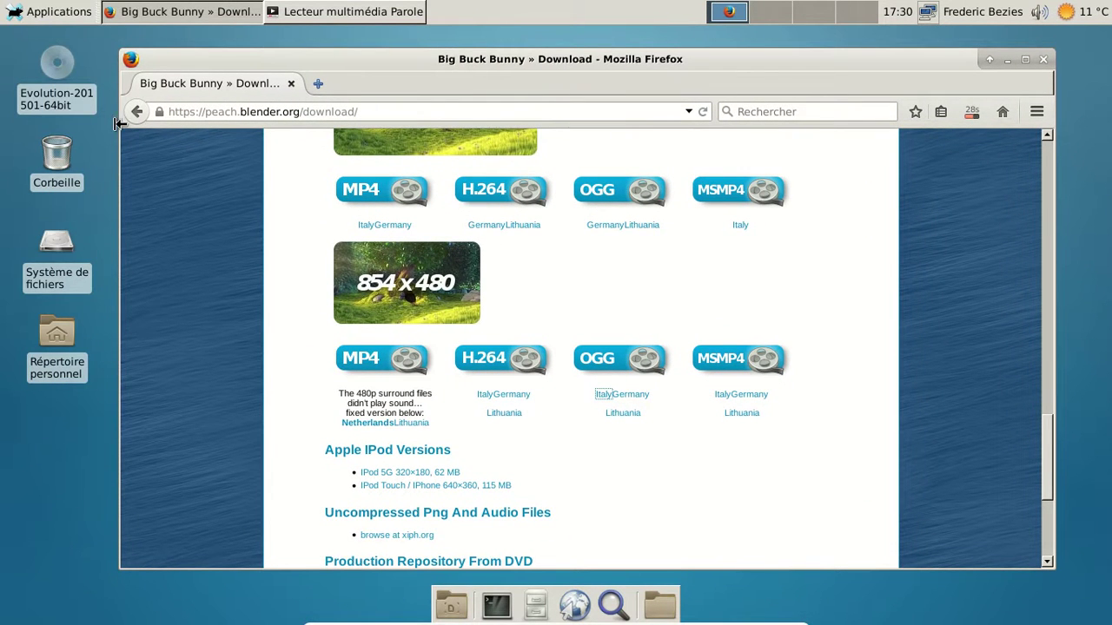
left_click(57, 14)
mouse_move(139, 259)
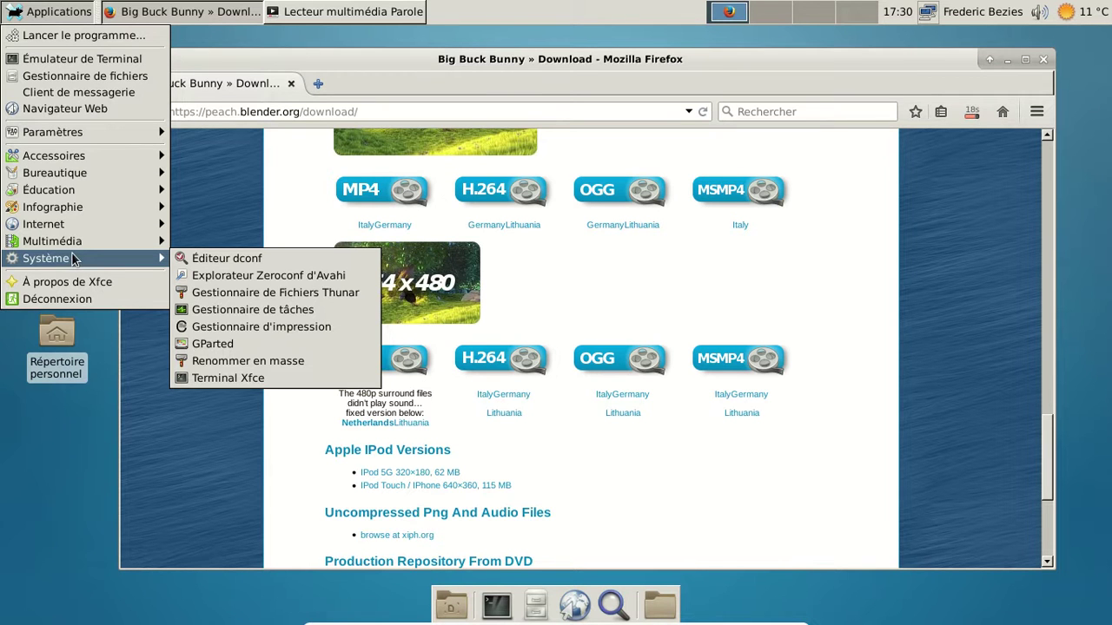
mouse_move(55, 241)
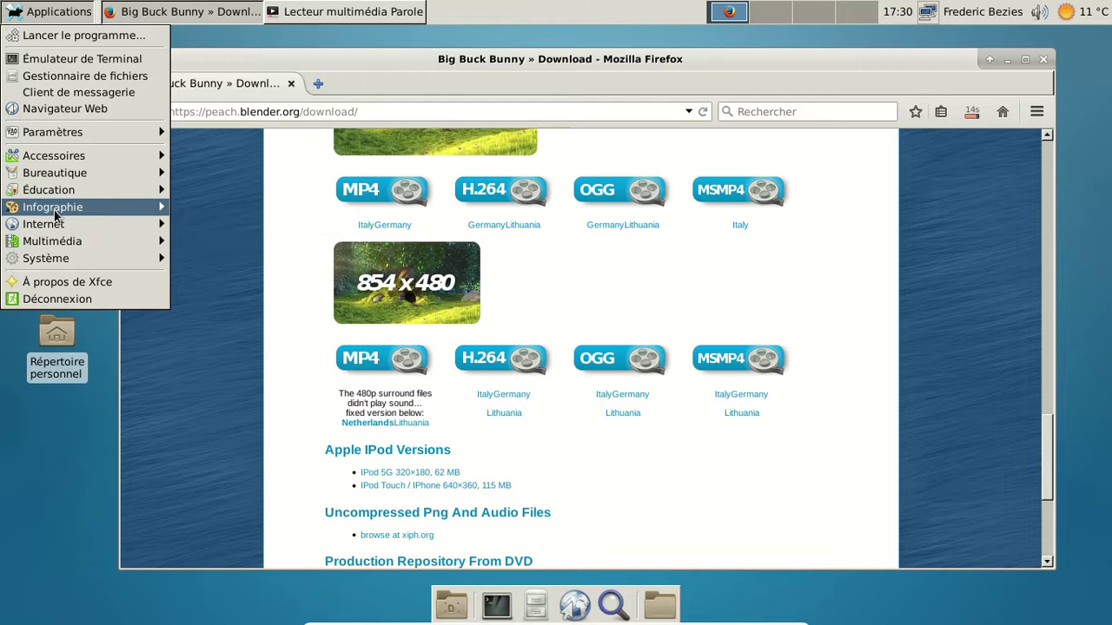
mouse_move(54, 210)
mouse_move(57, 172)
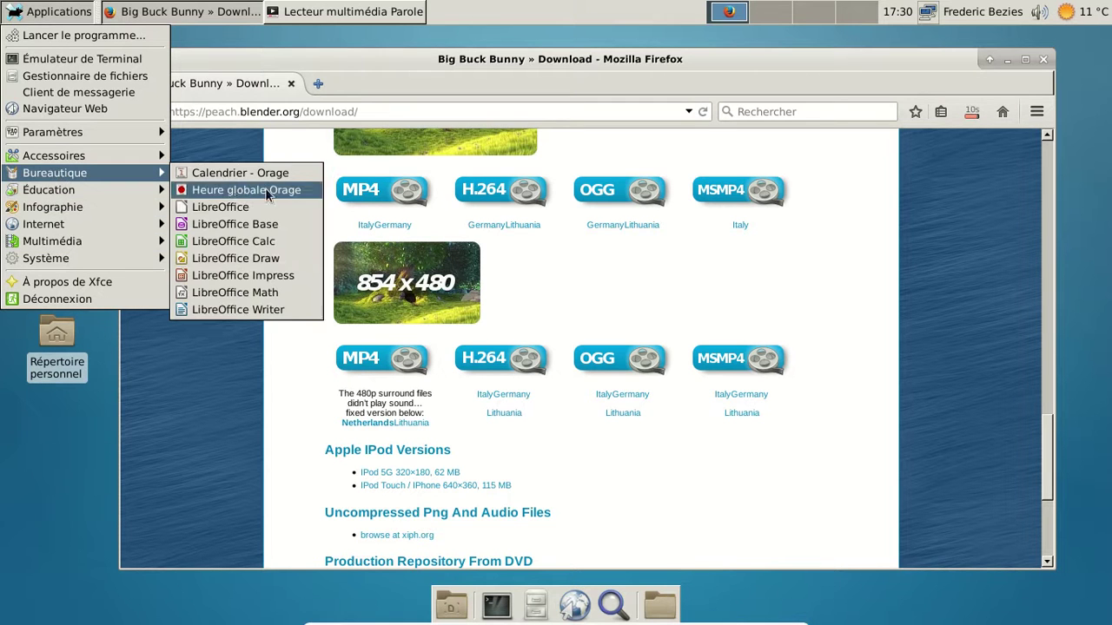
Step: View the panel clock's calendar for février 2015 and check the panel's weather indicator
left_click(895, 12)
left_click(895, 12)
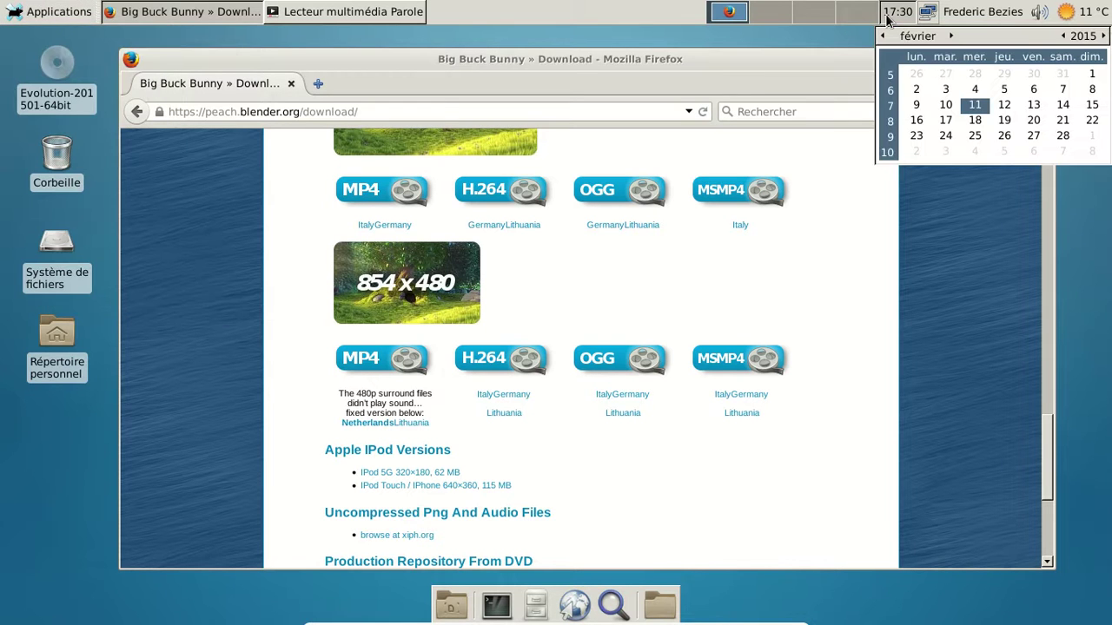
left_click(974, 108)
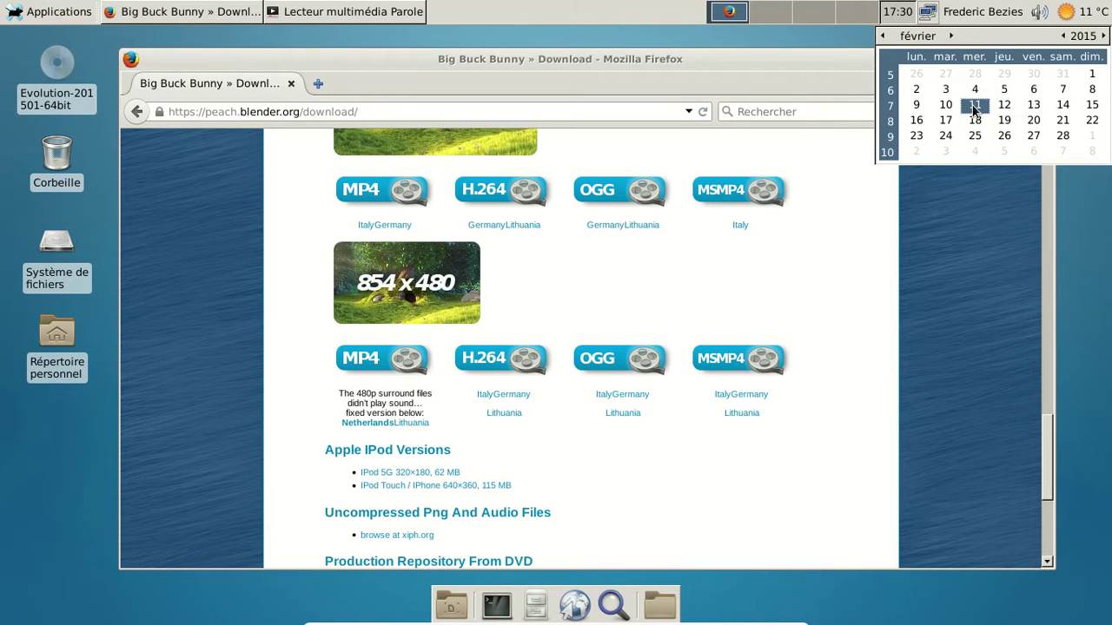
left_click(902, 13)
left_click(1076, 12)
left_click(1075, 12)
Step: Look through the list of new items that can be added to the panel and close it without adding any
right_click(706, 12)
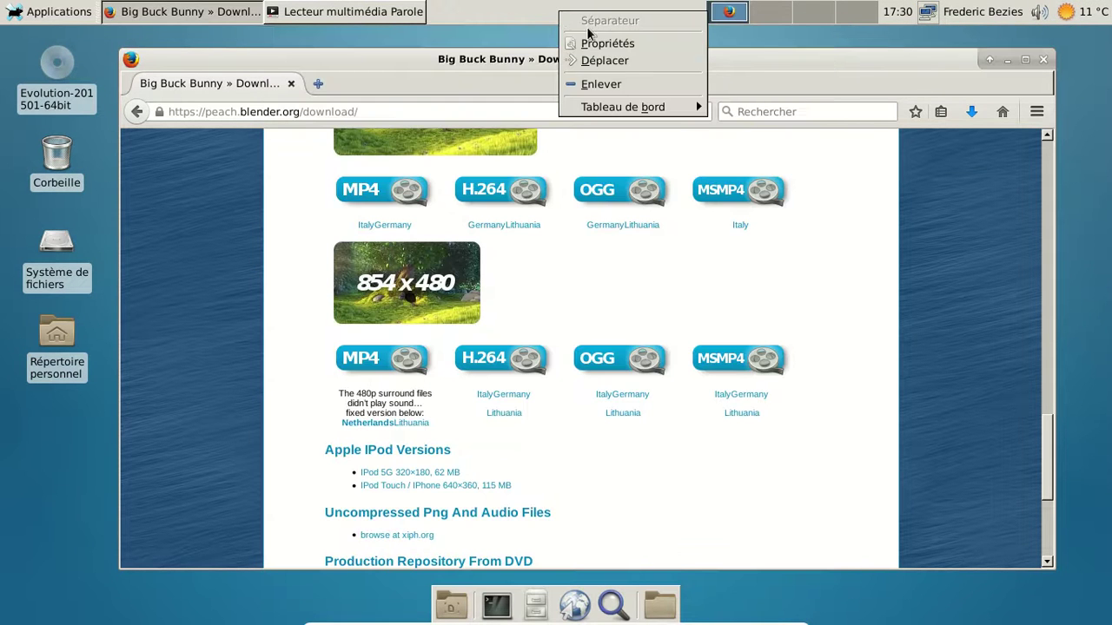
mouse_move(639, 113)
left_click(782, 108)
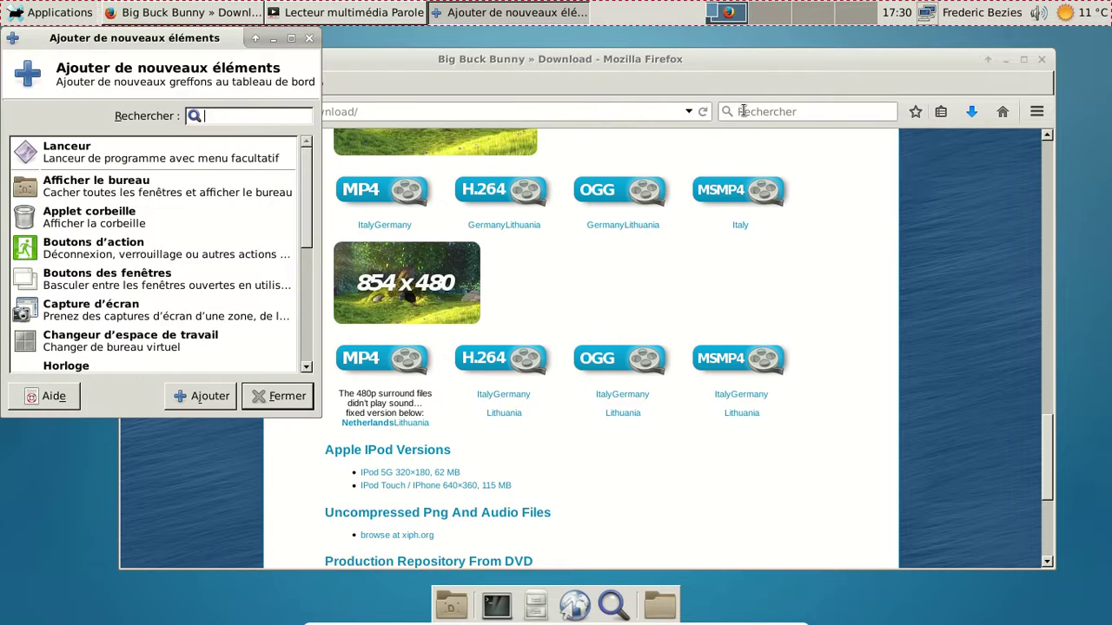
scroll(231, 239, "down", 2)
scroll(231, 239, "down", 5)
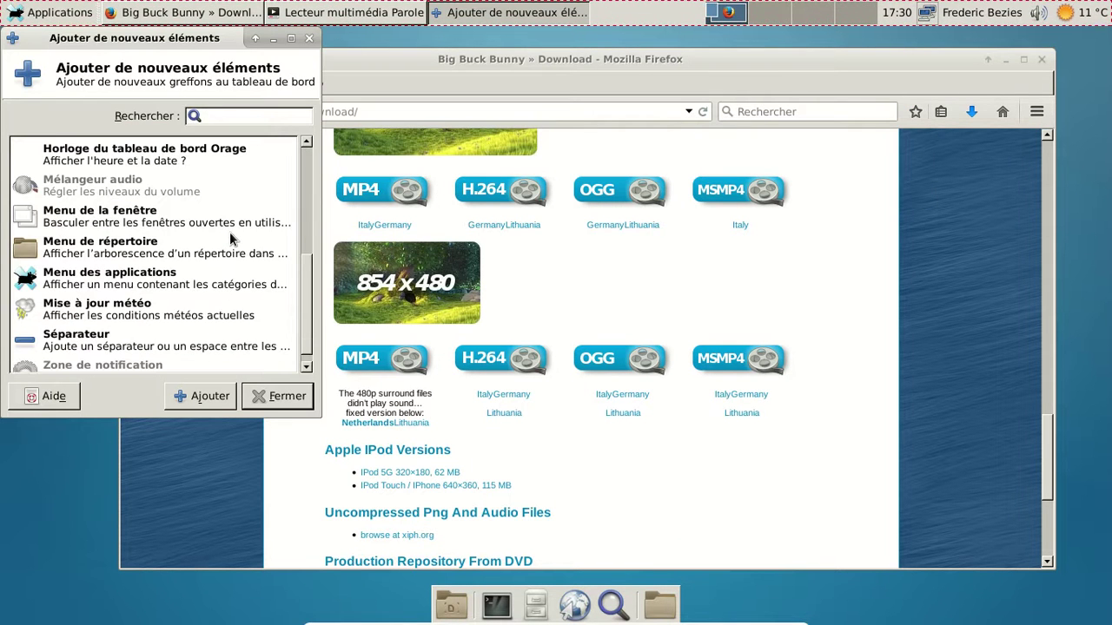
scroll(231, 239, "up", 5)
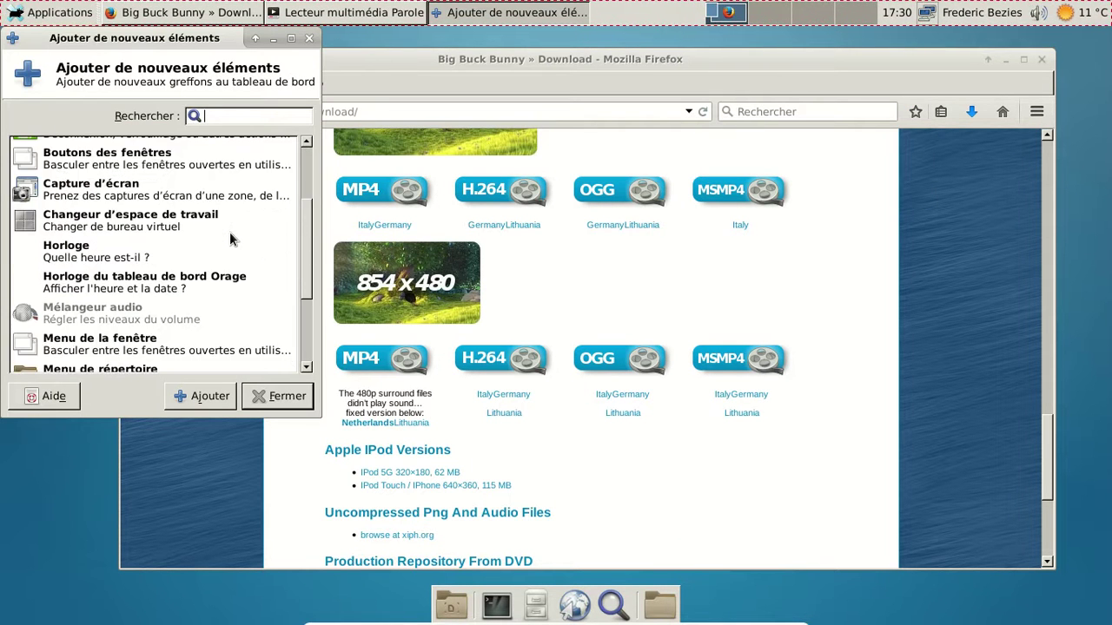
scroll(231, 239, "up", 2)
left_click(277, 396)
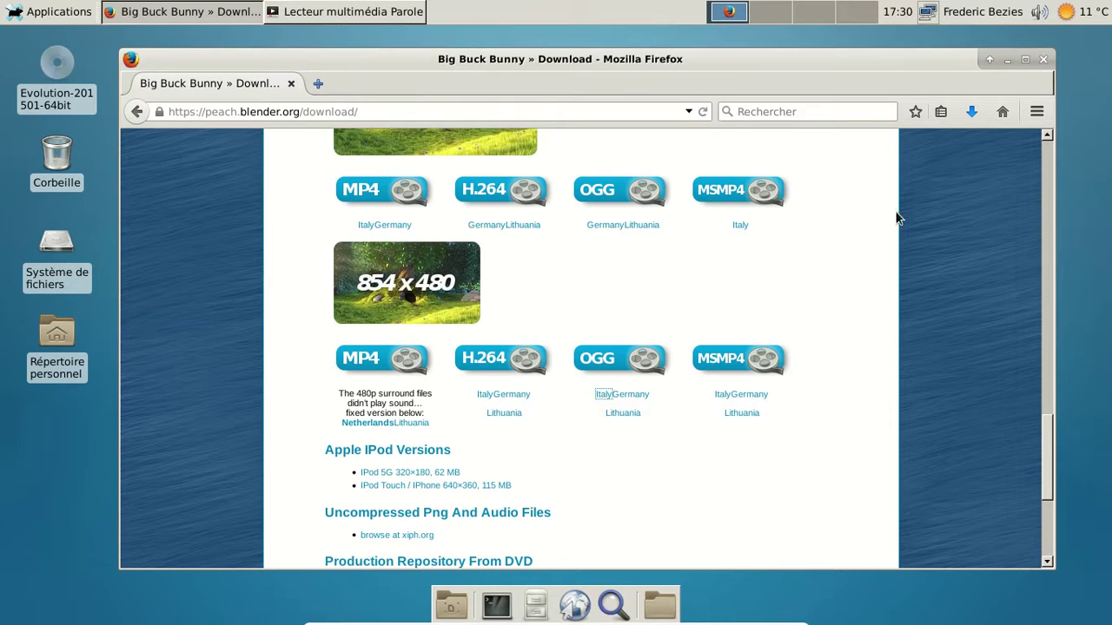
Step: Close the Firefox browser and the Parole media player
left_click(1038, 62)
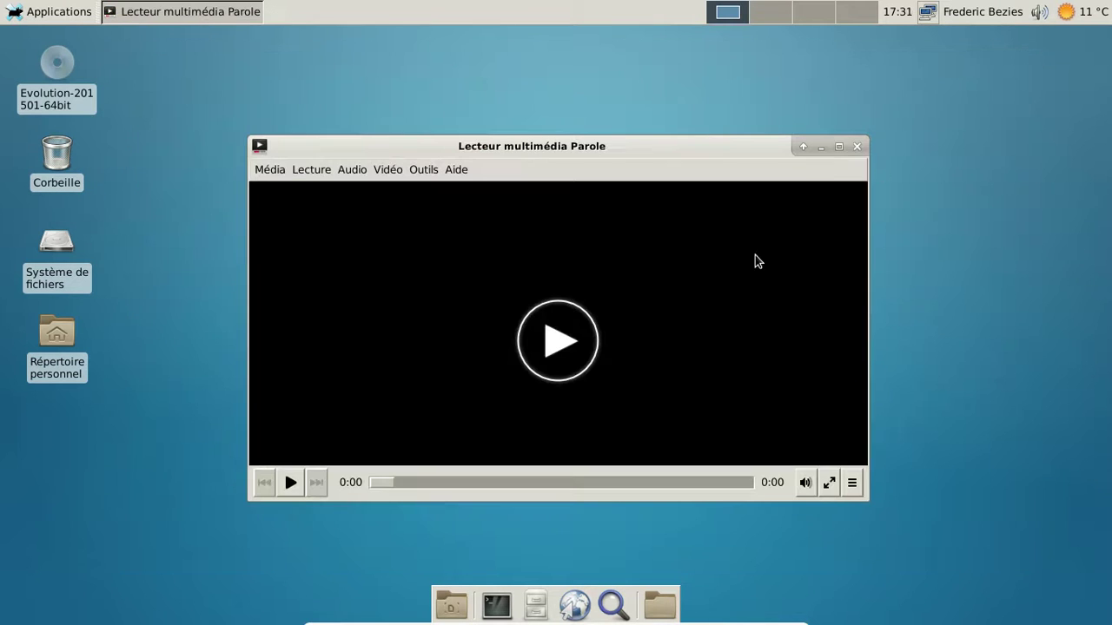
left_click(858, 147)
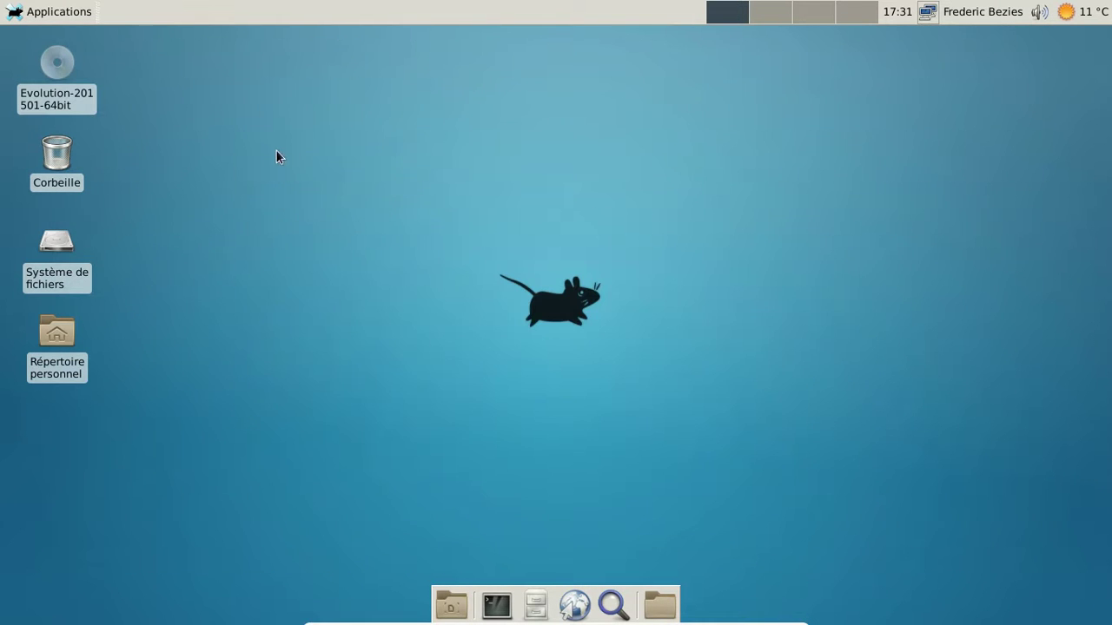
Step: Launch the task manager and review the running processes along with the processor and memory usage
left_click(75, 18)
mouse_move(94, 260)
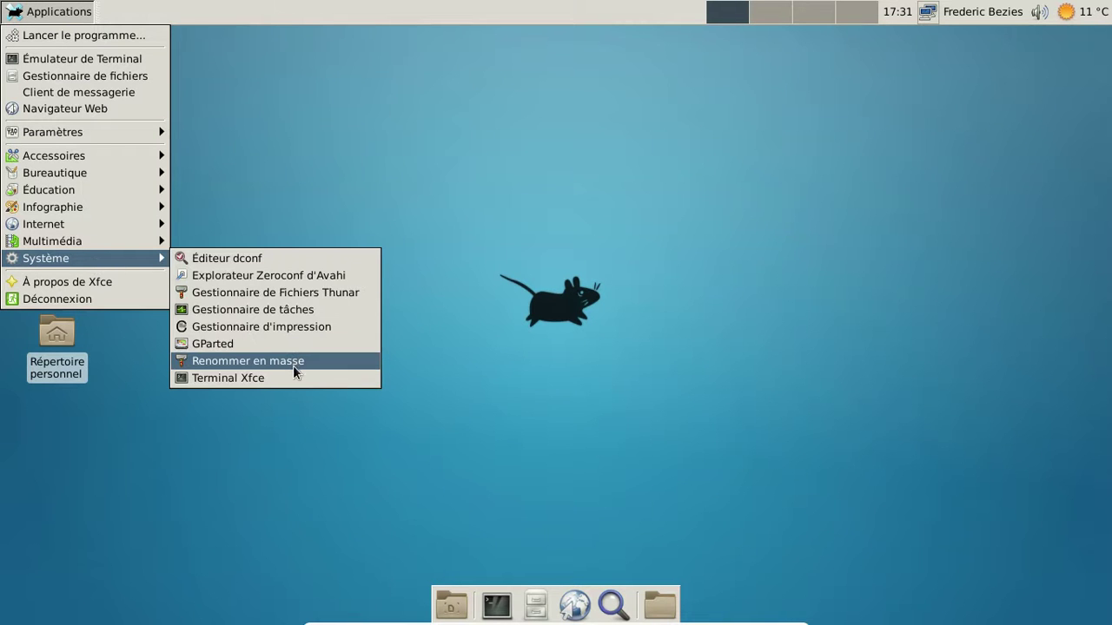
left_click(260, 311)
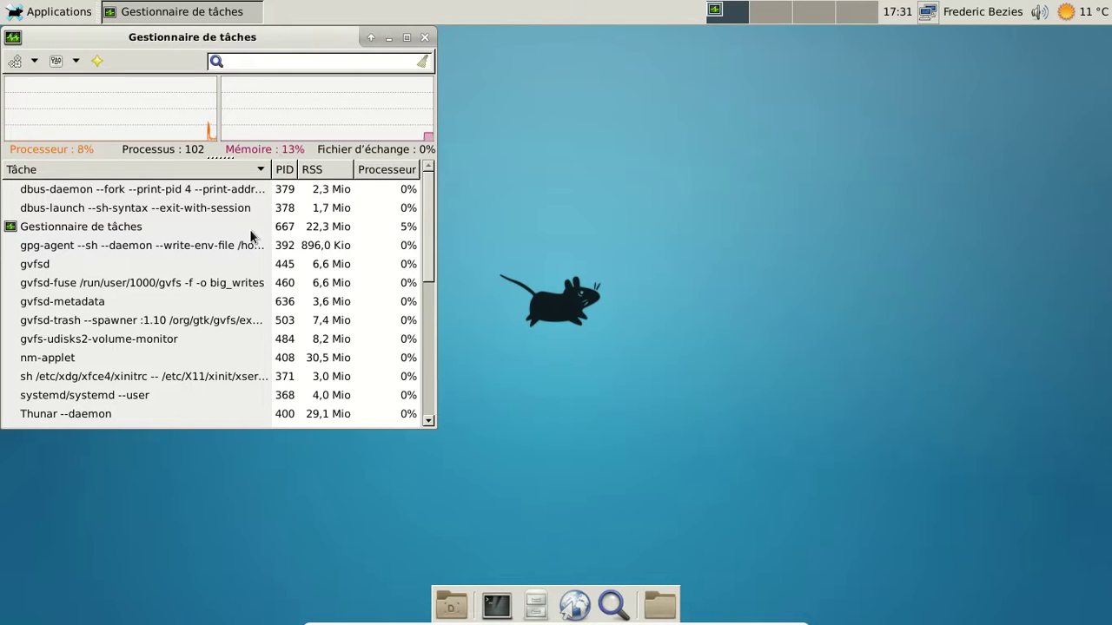
left_click_drag(433, 198, 437, 384)
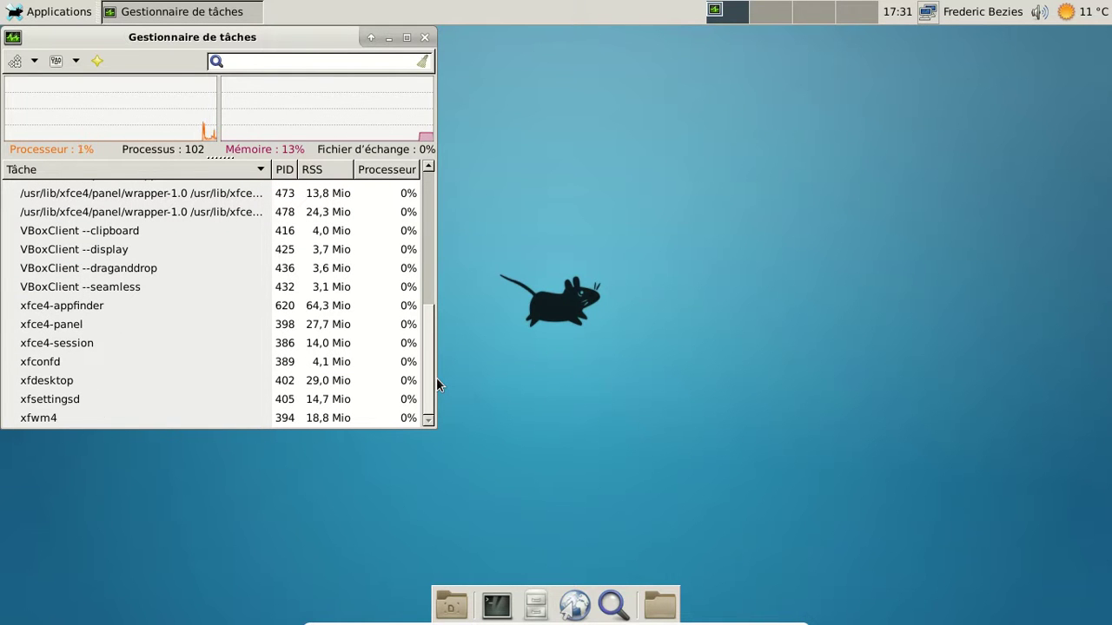
left_click_drag(437, 379, 418, 167)
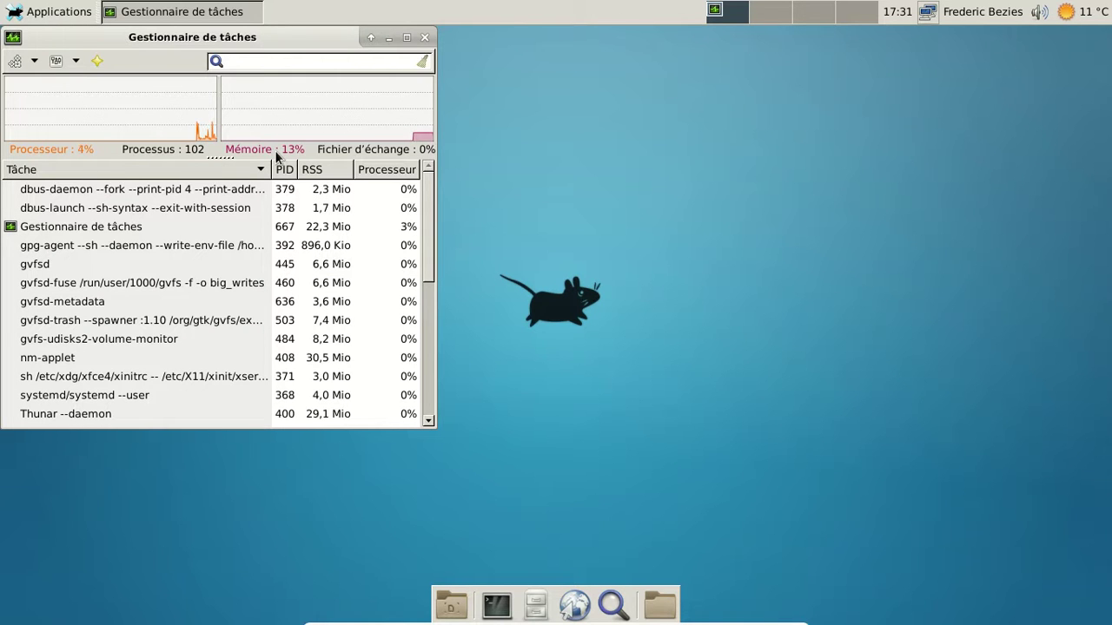
left_click(48, 11)
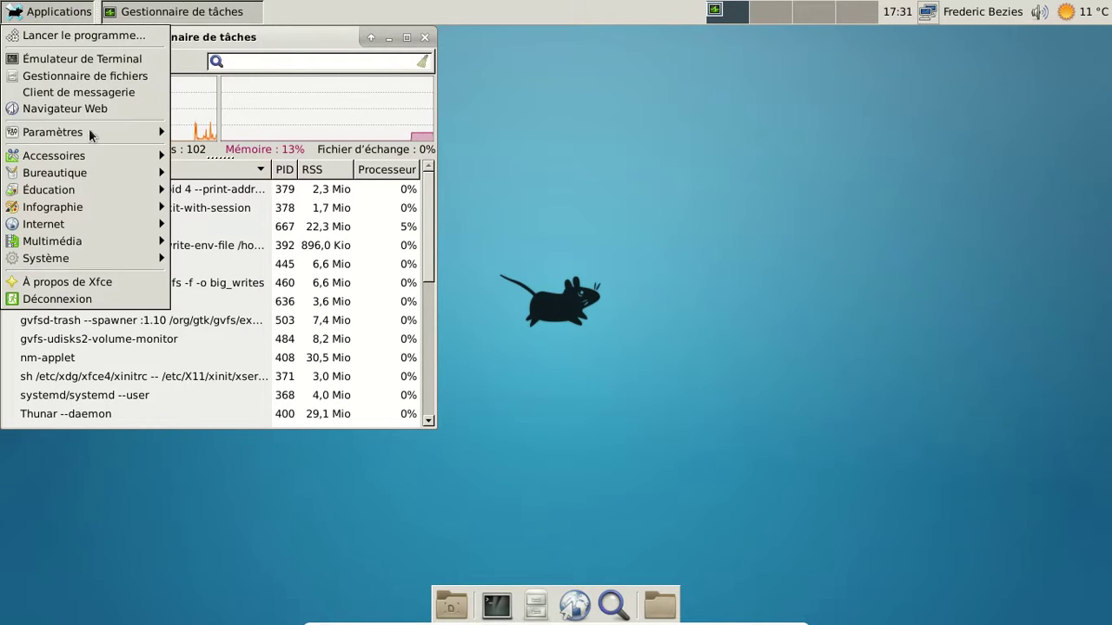
mouse_move(92, 157)
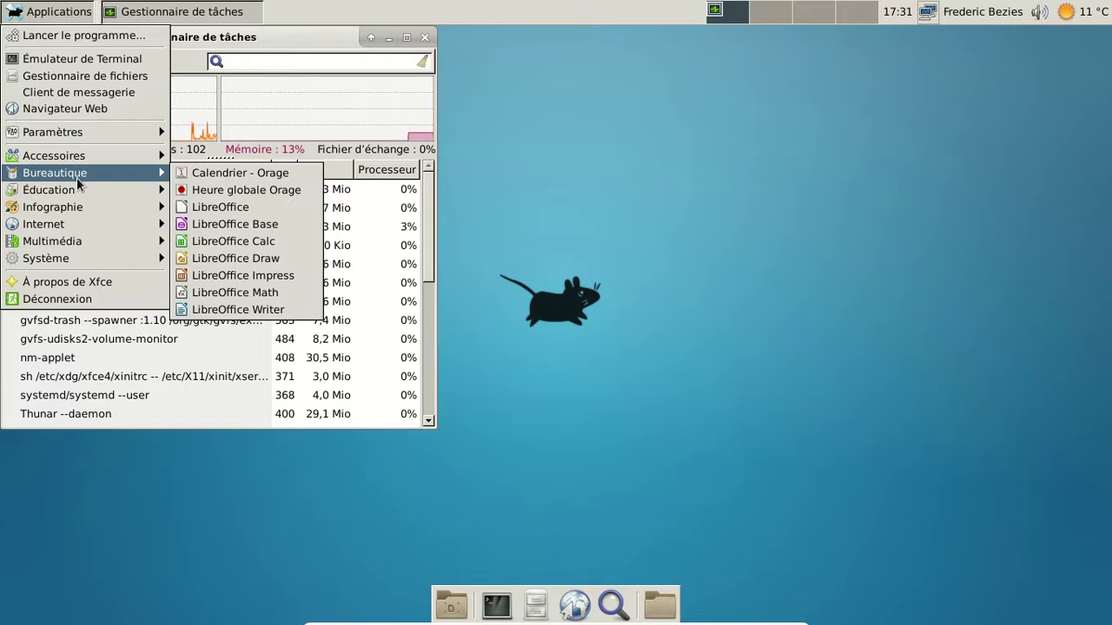
left_click(505, 615)
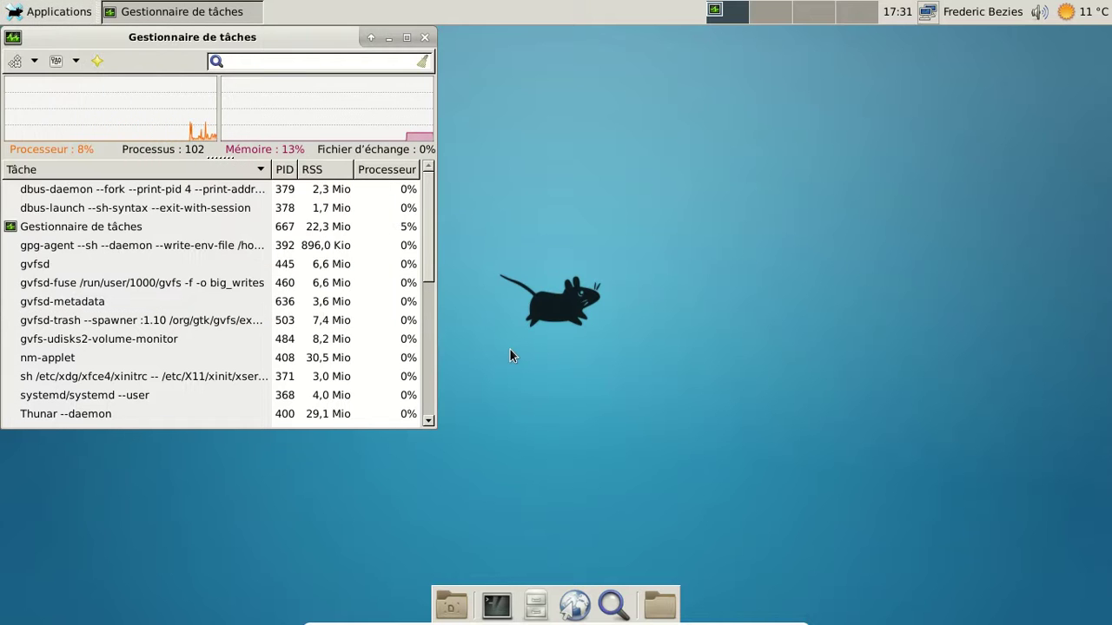
Step: Open a terminal and run yaourt -S galculator-gtk2 to install the calculator package
left_click(500, 616)
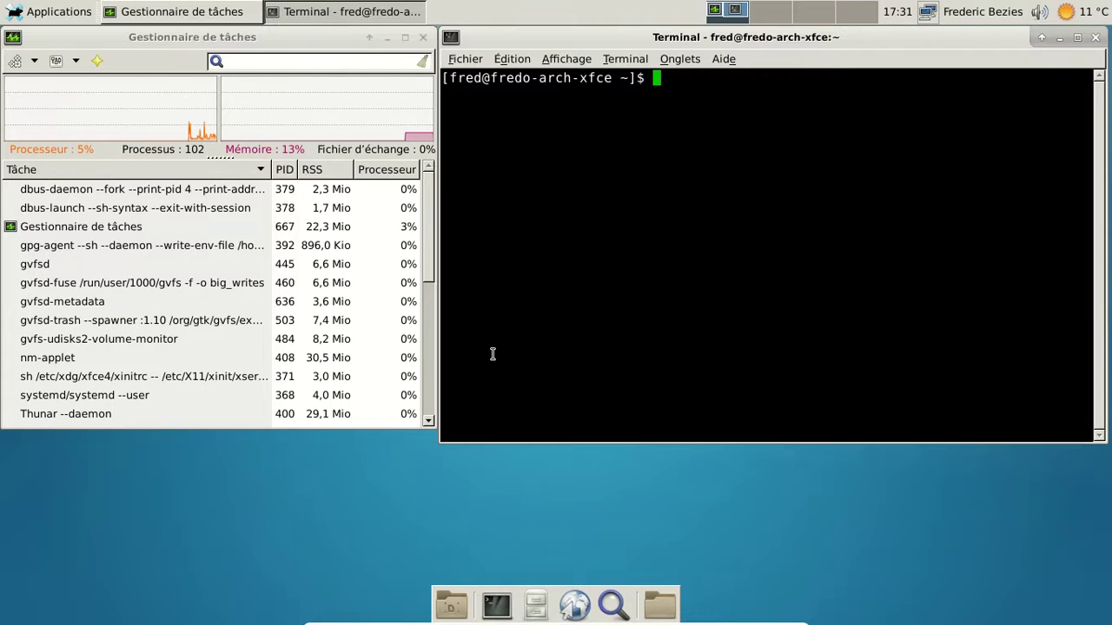
type("yaourt -")
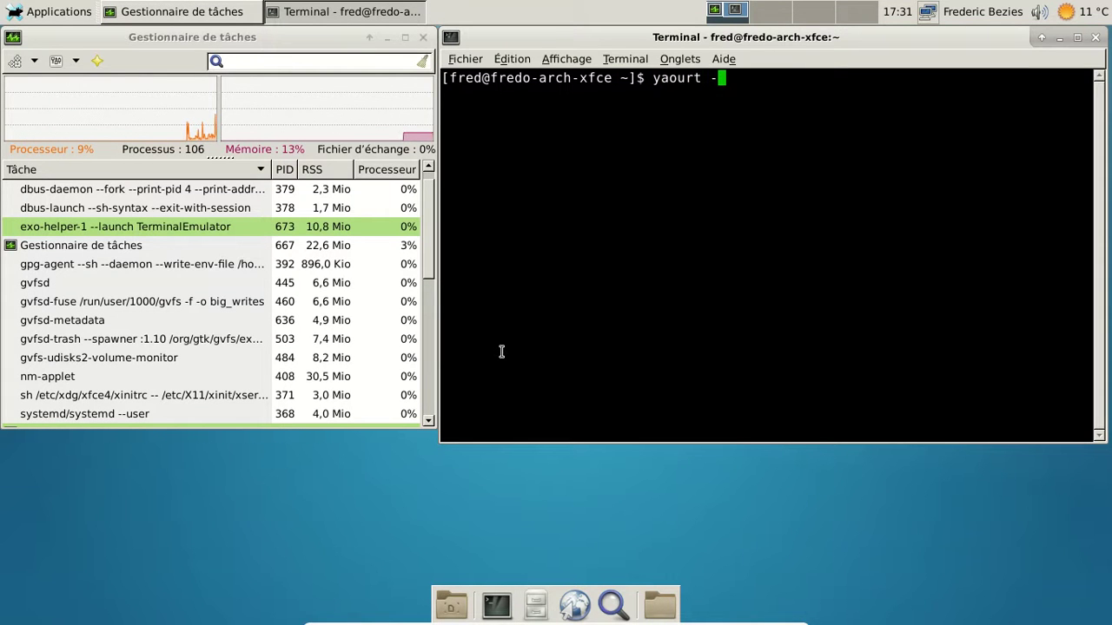
type("S gac")
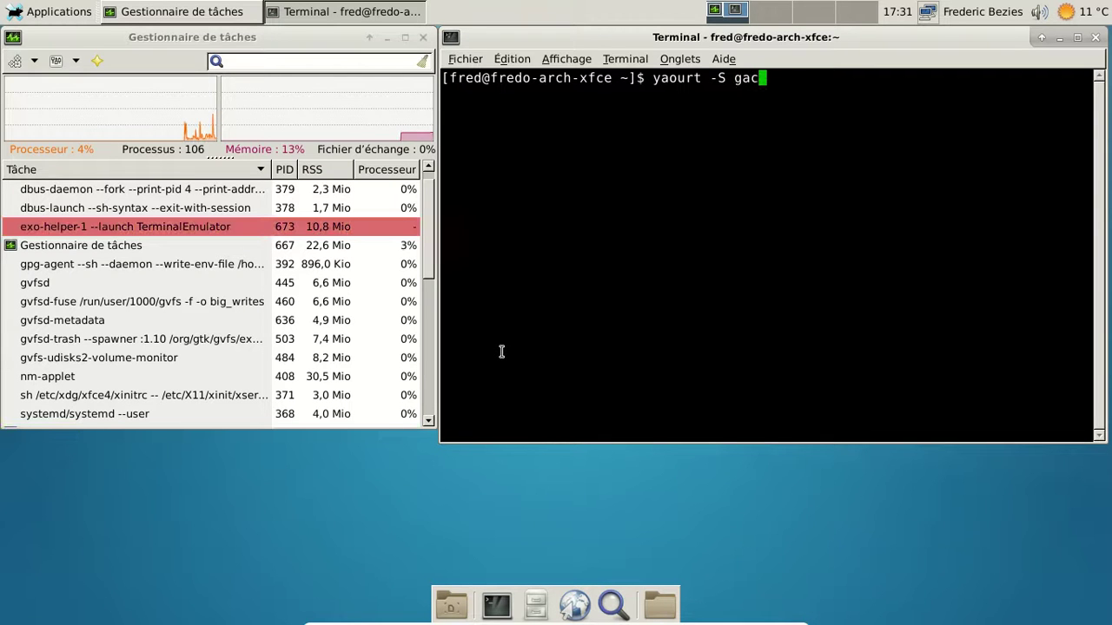
key("BackSpace")
type("lcut")
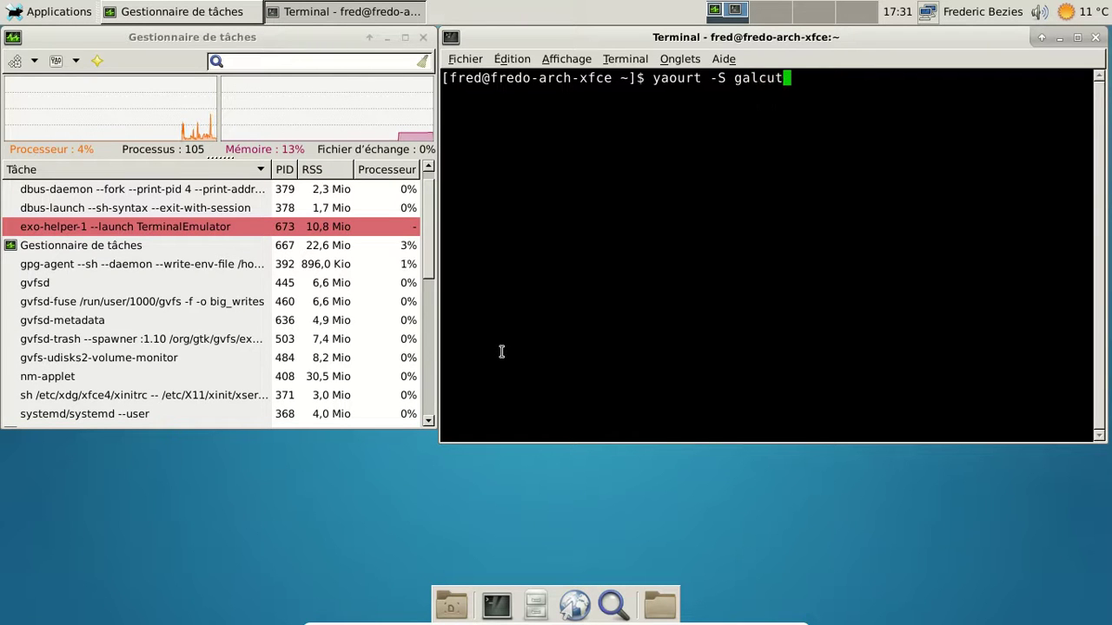
key("BackSpace")
type("lator-gtk2")
key("Return")
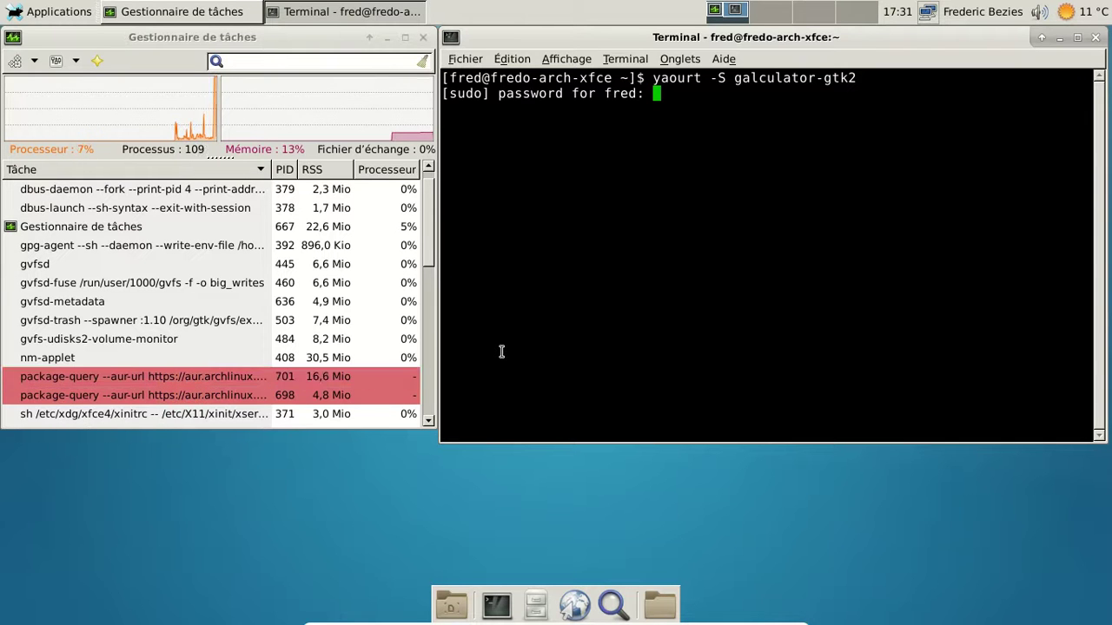
Step: Enter the sudo password and accept the installation of galculator-gtk2
key("Return")
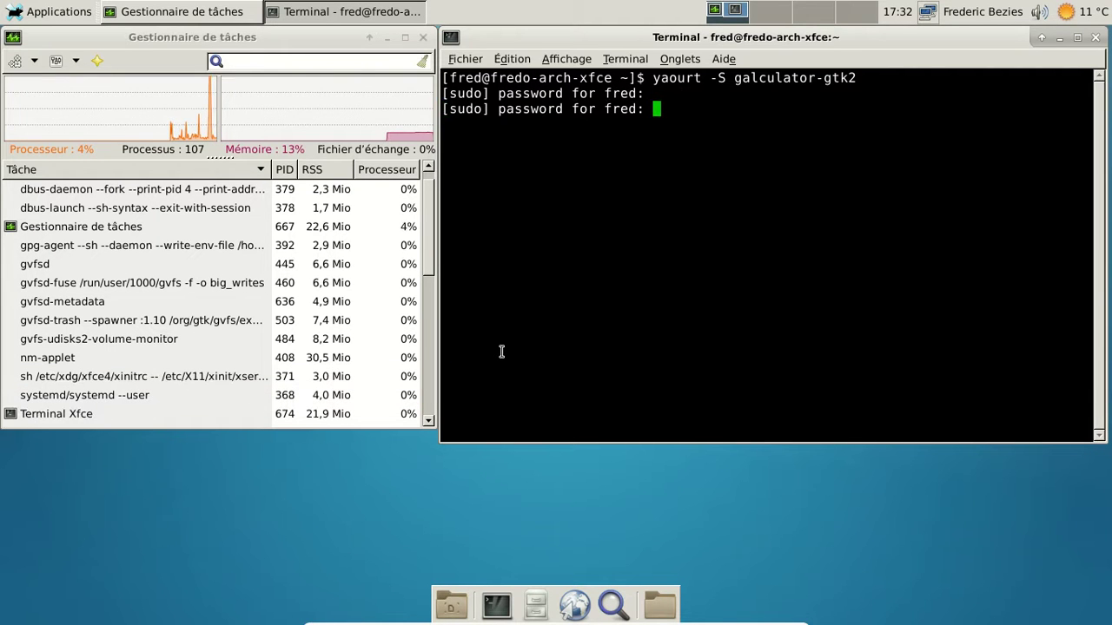
key("Return")
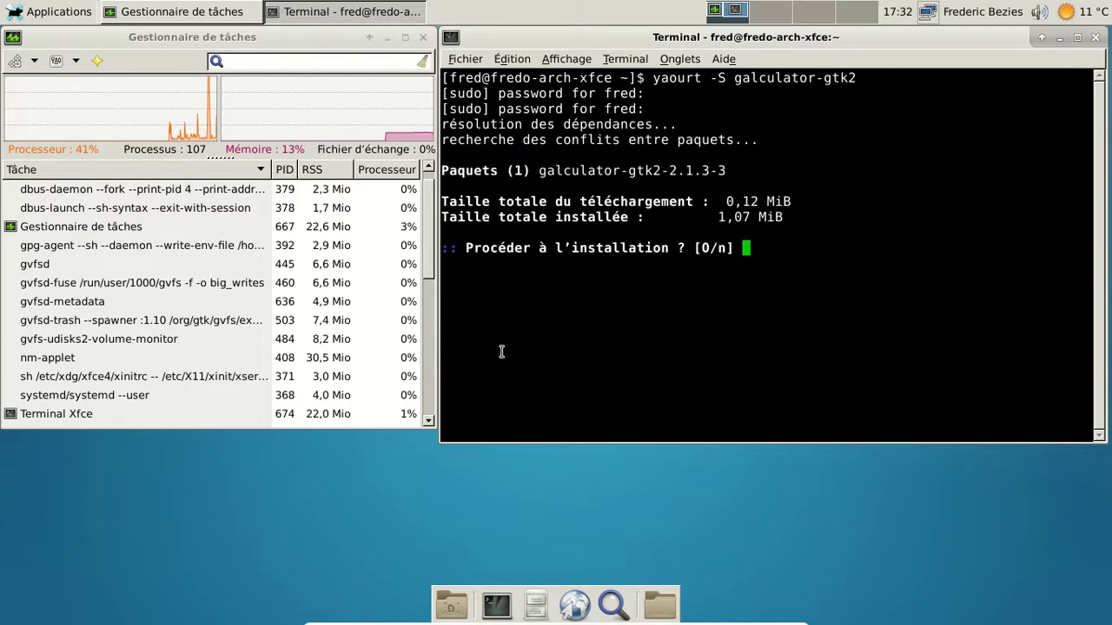
key("Return")
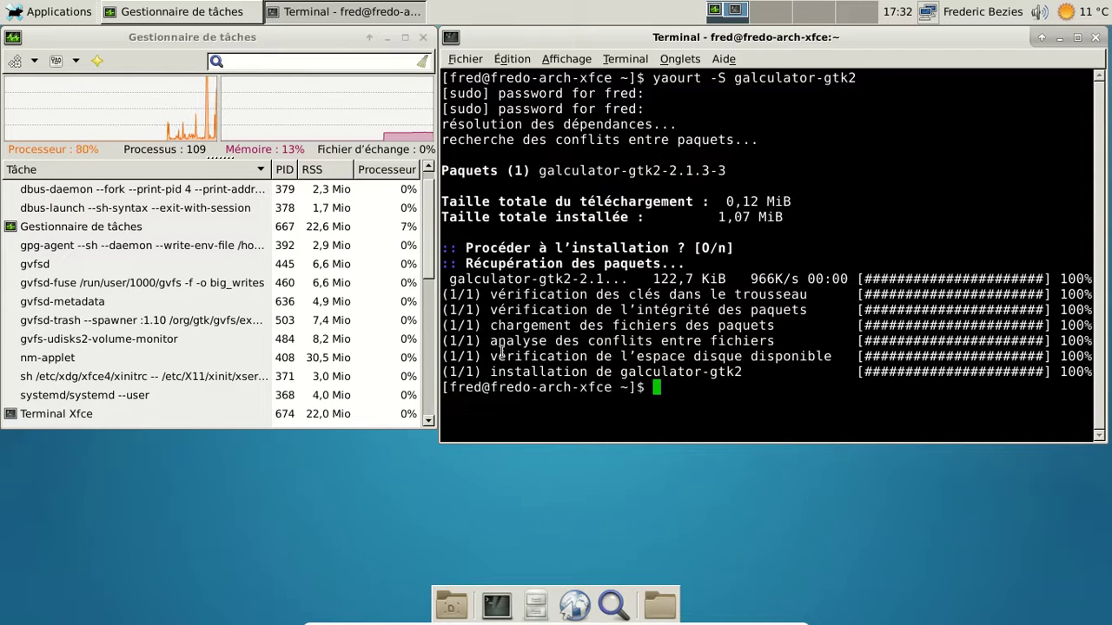
Step: Launch galculator, multiply 2048 by 13 and divide the result by 100
left_click(54, 12)
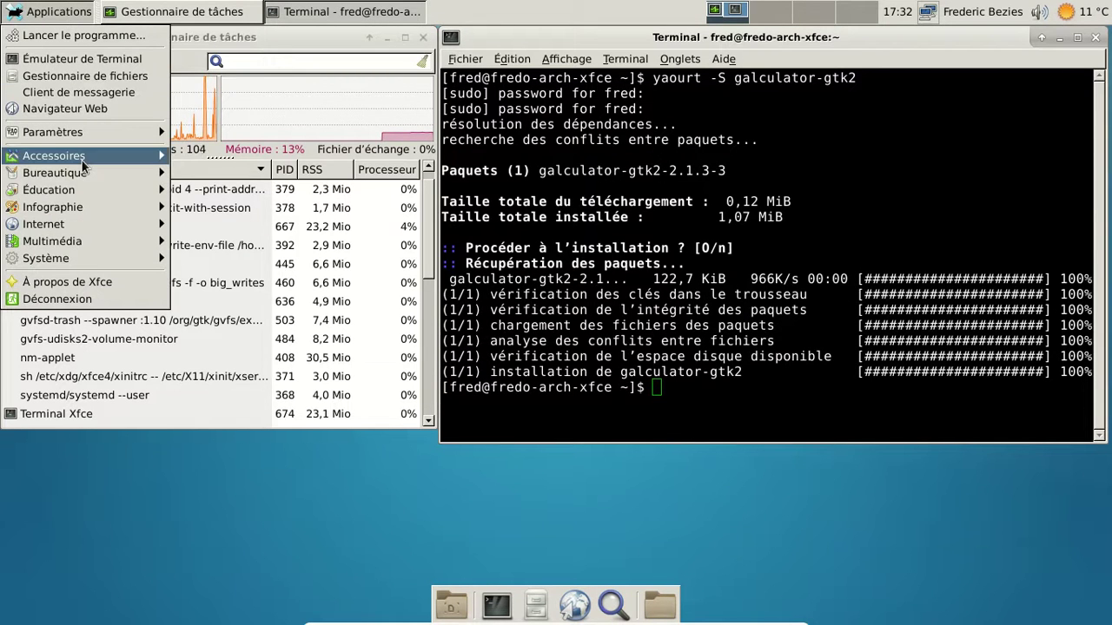
mouse_move(104, 155)
left_click(249, 189)
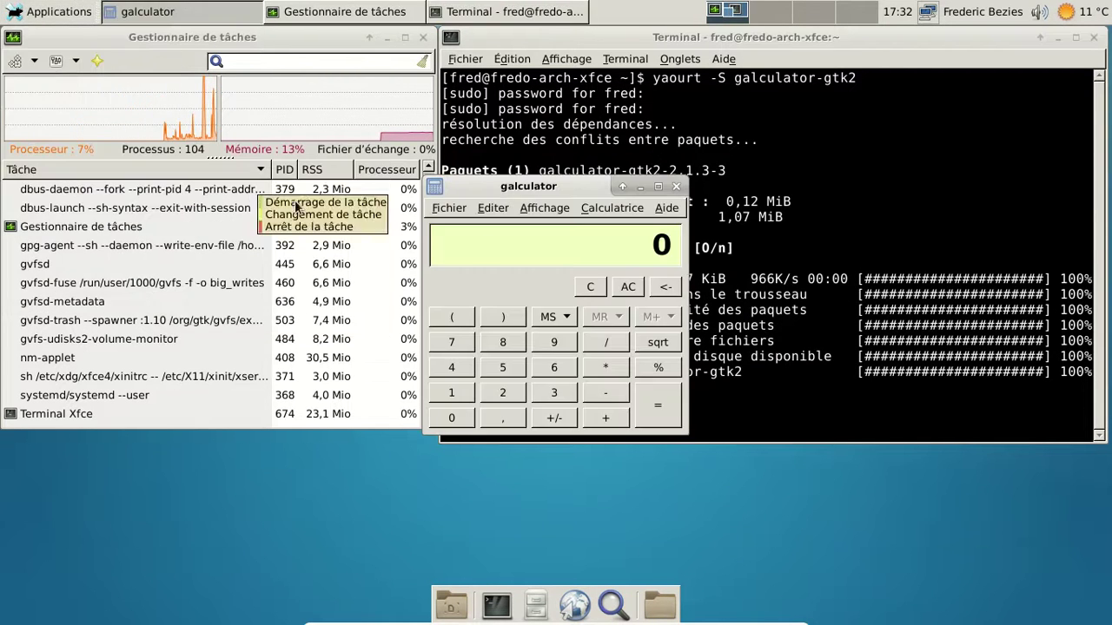
type("2048")
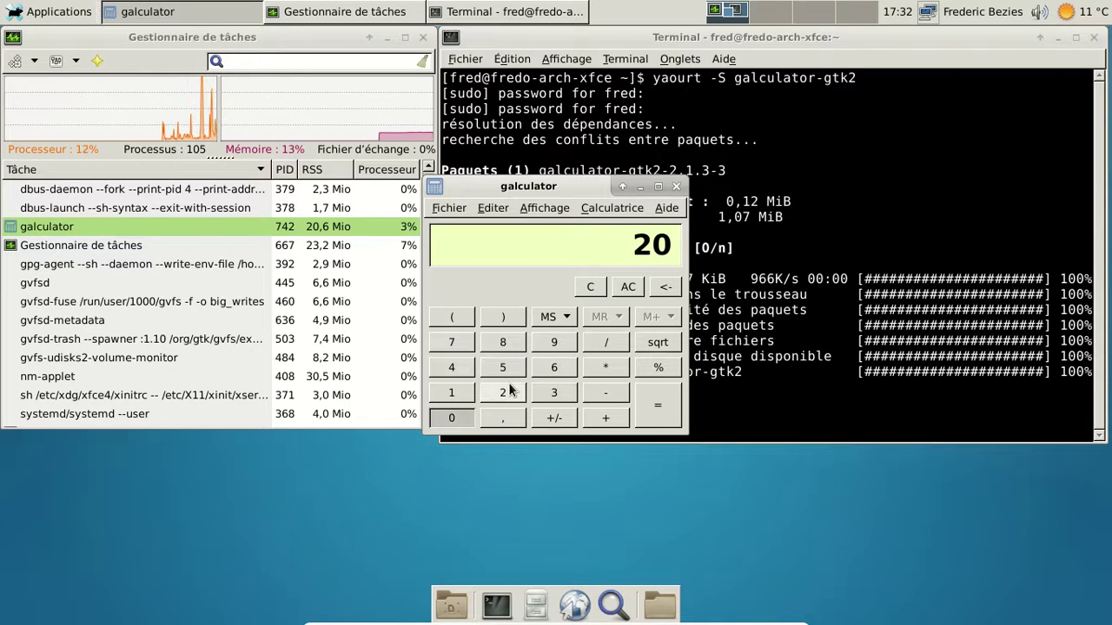
type("*13")
key("Return")
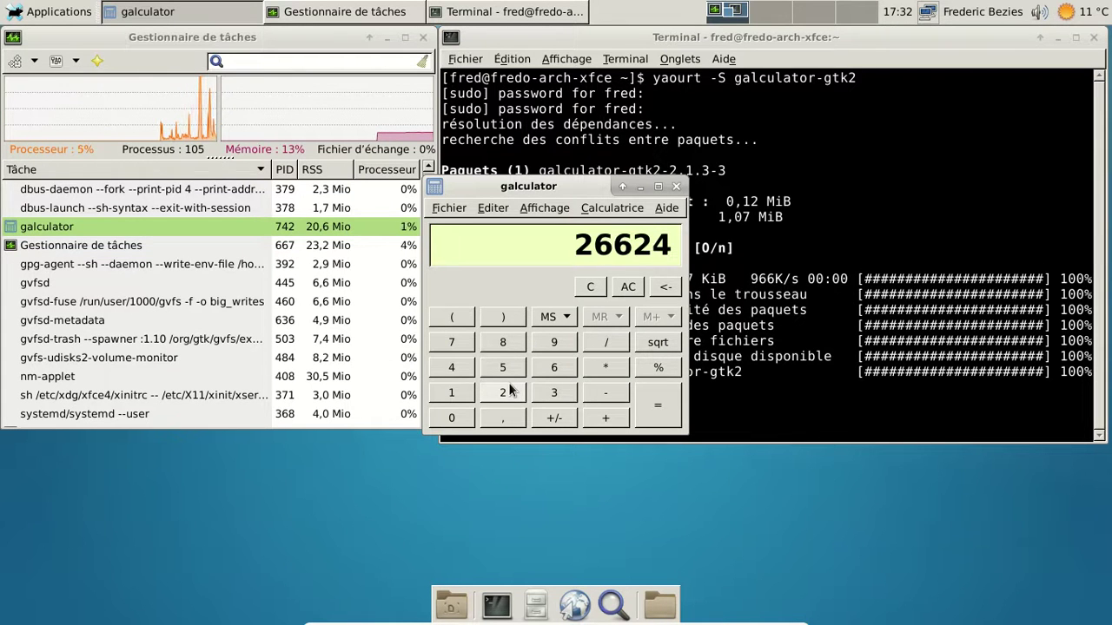
type("/100")
key("Return")
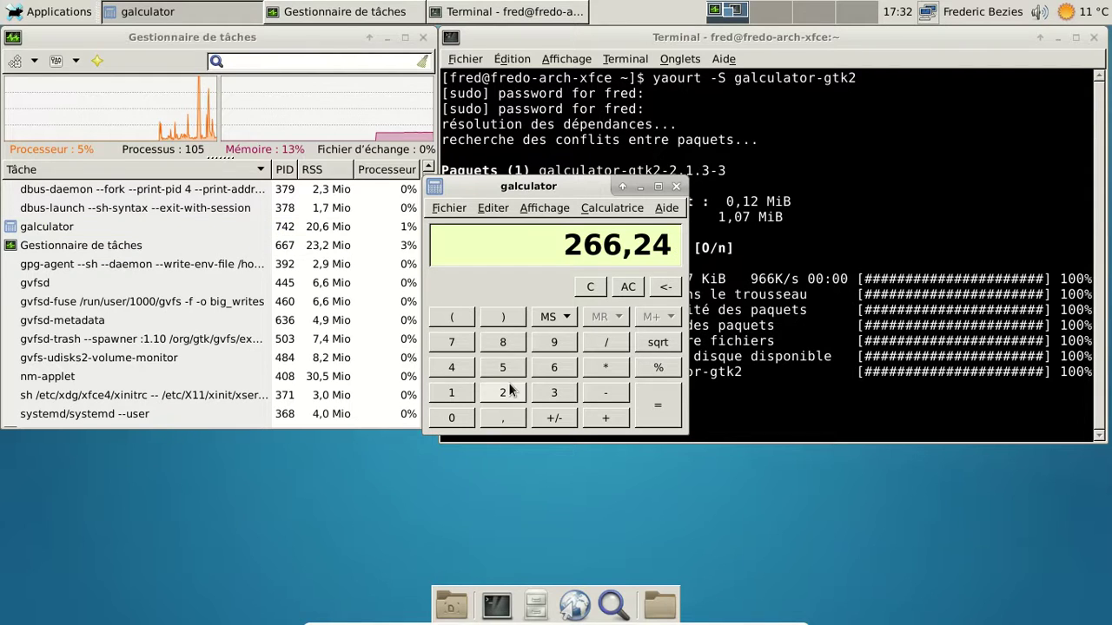
Step: Close the terminal, the calculator and the task manager
left_click(1094, 37)
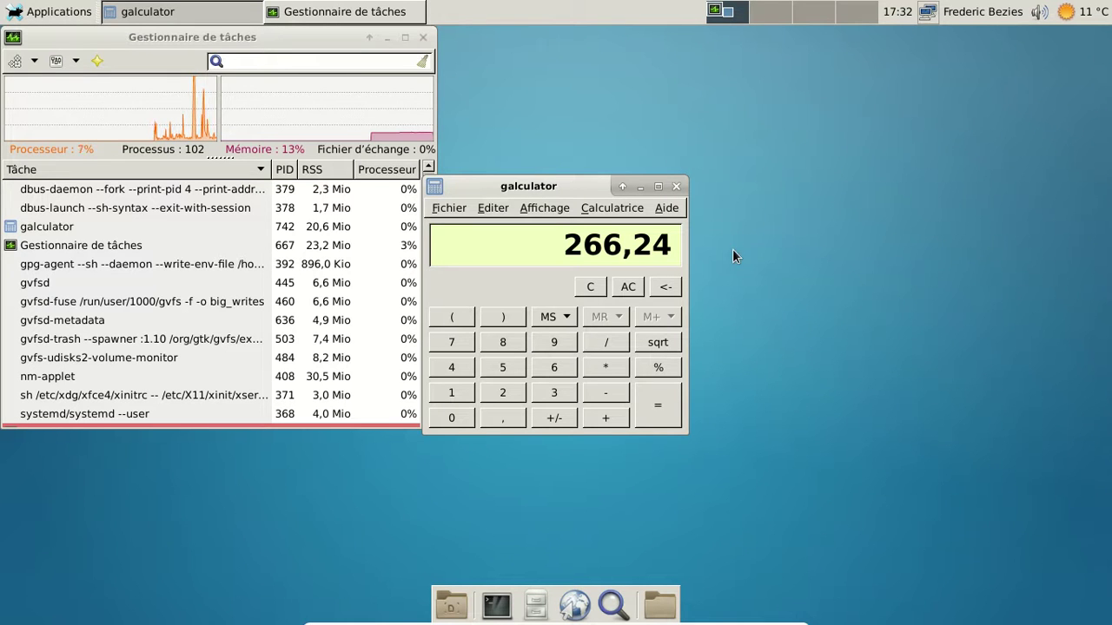
left_click(678, 187)
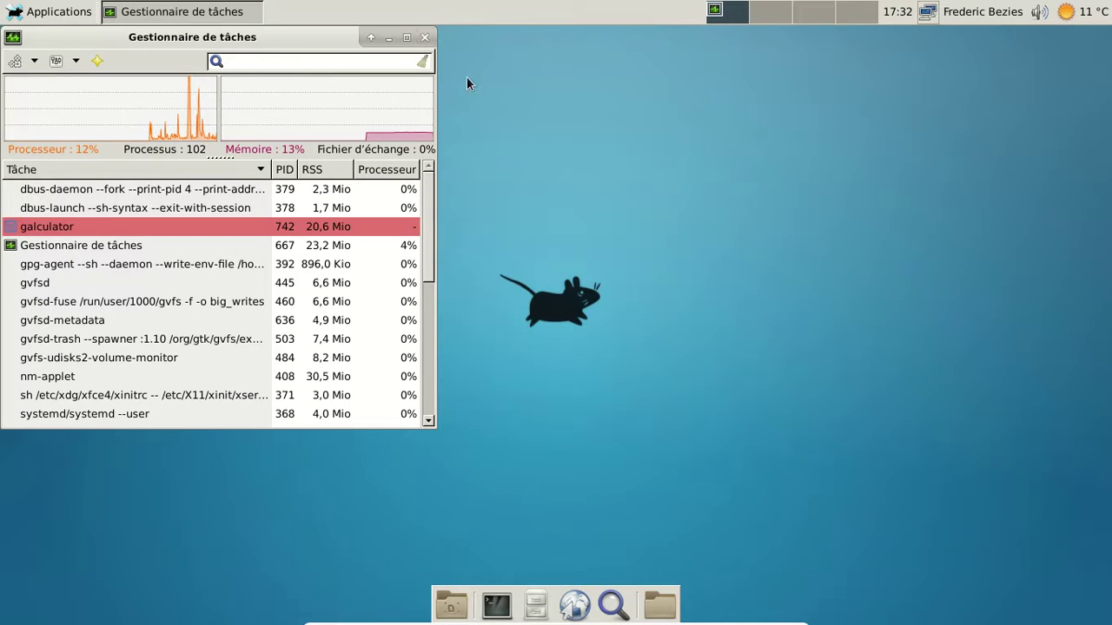
left_click(425, 37)
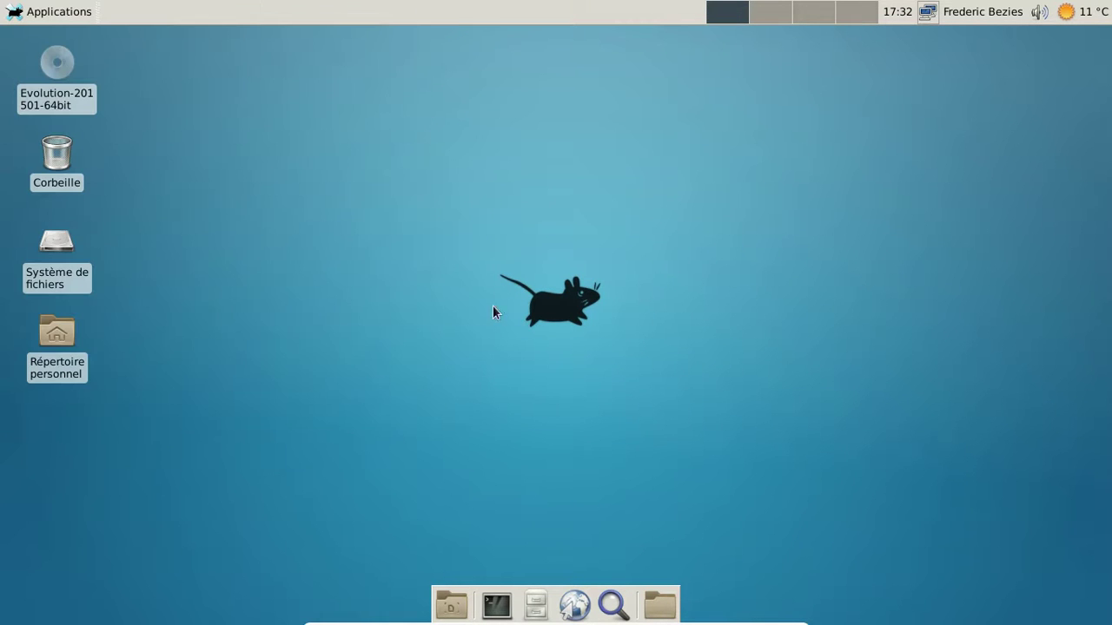
Step: Open big_buck_bunny_480p_stereo.ogg from the Téléchargements folder with the Parole media player and dismiss the error
left_click(537, 604)
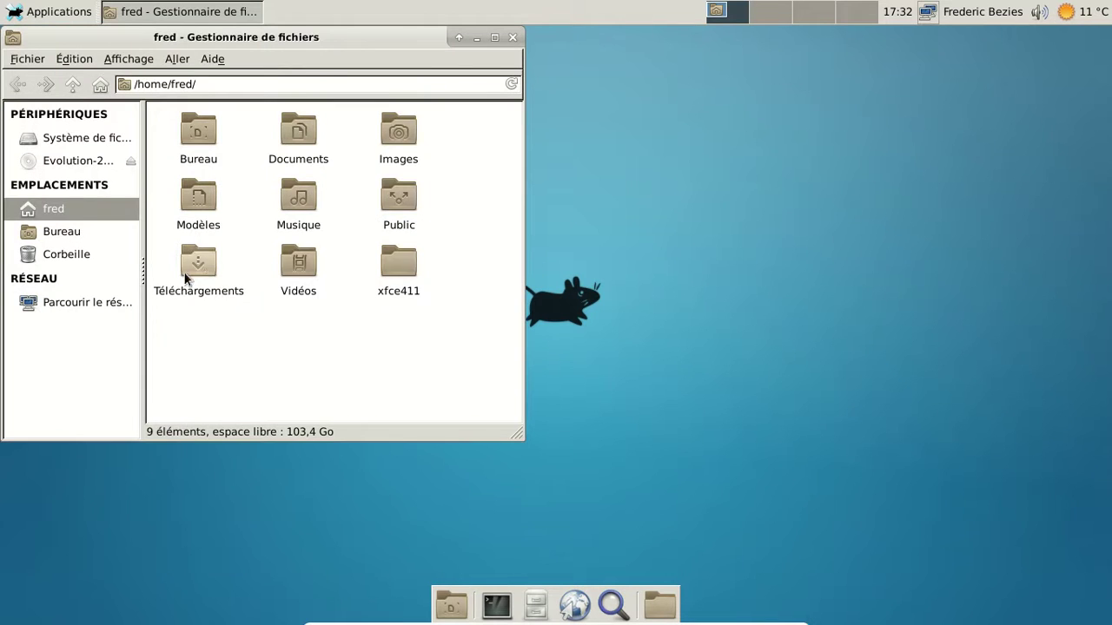
double_click(195, 276)
right_click(233, 173)
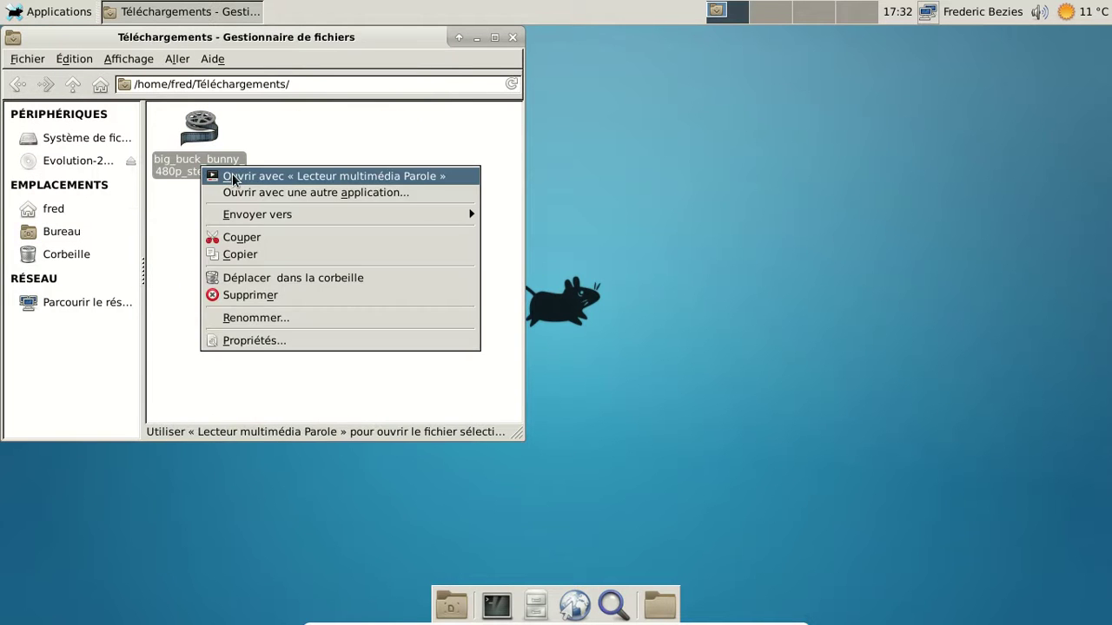
left_click(238, 179)
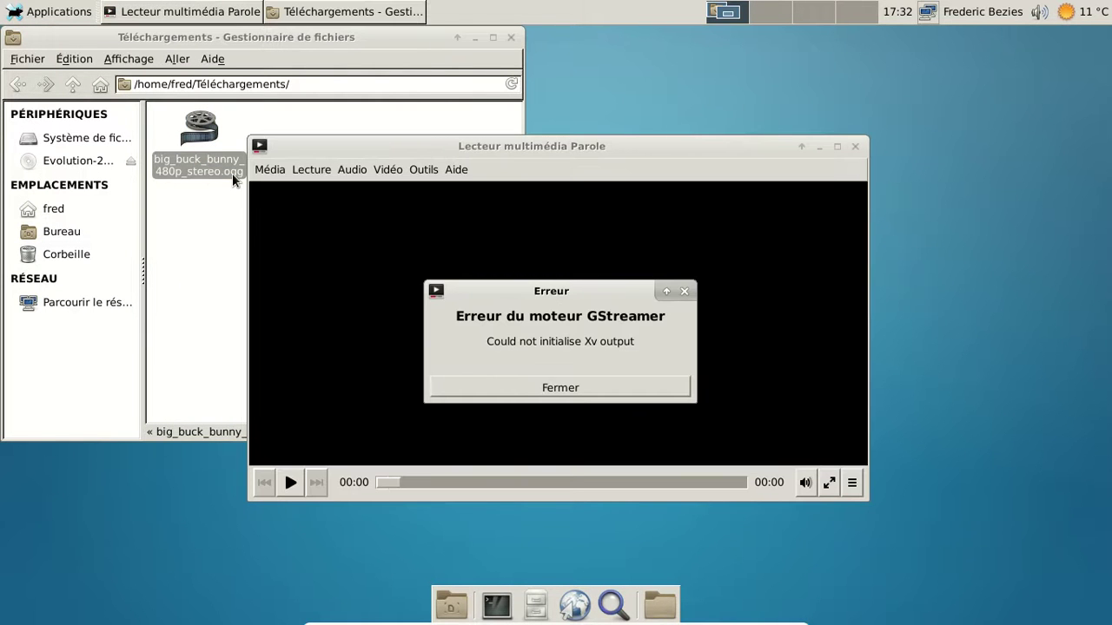
left_click(603, 387)
Step: Set Parole's video output to X Window System (sans Xv) and close its preferences
left_click(431, 175)
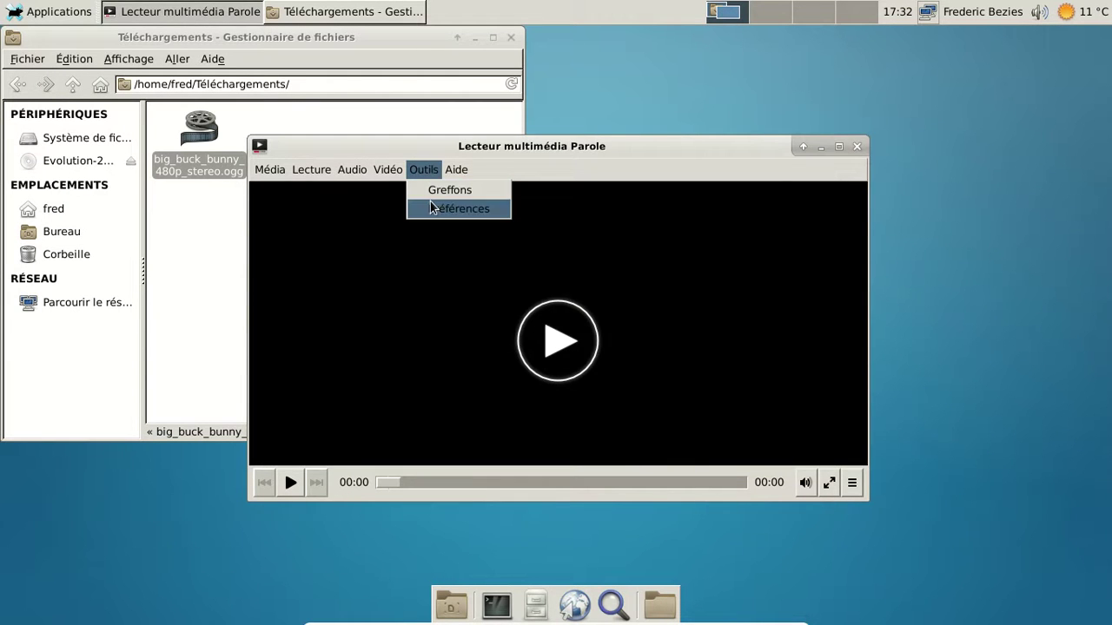
left_click(431, 209)
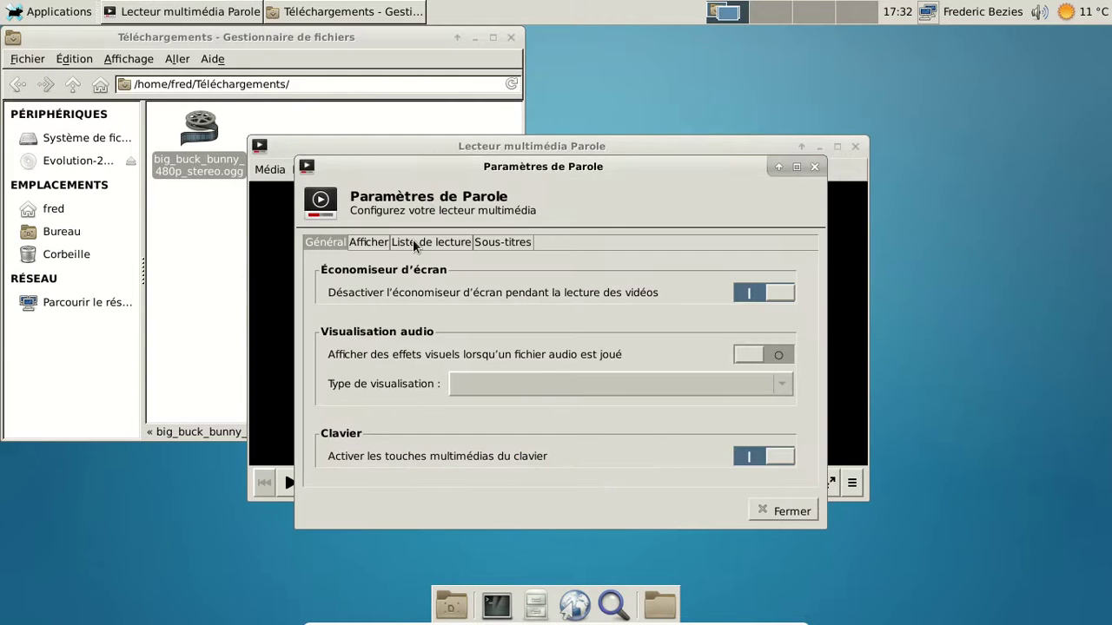
left_click(359, 246)
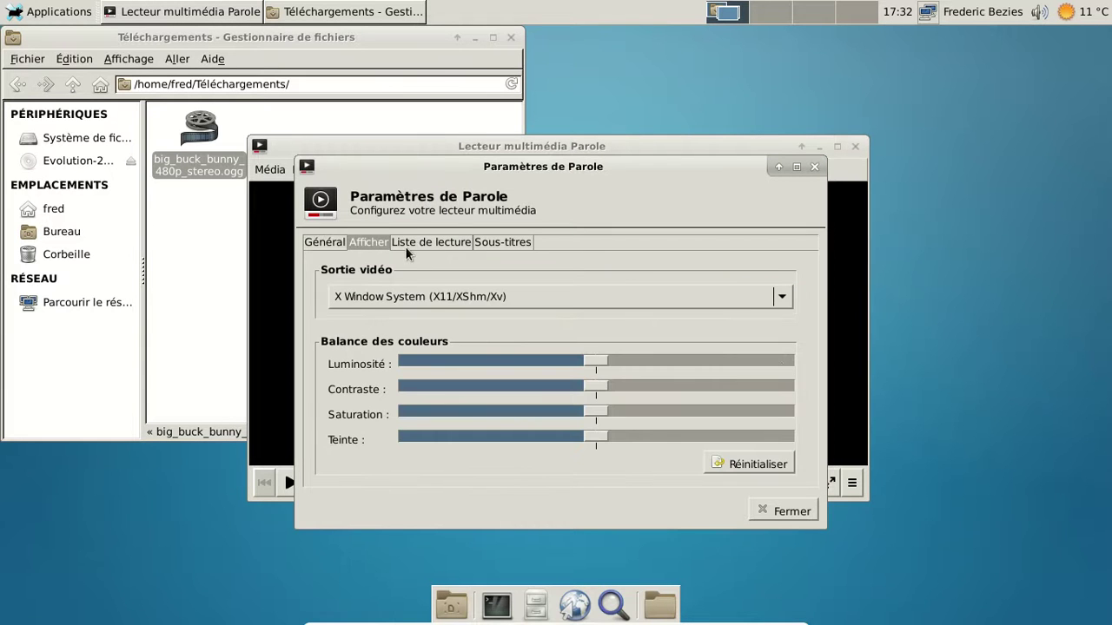
left_click(458, 303)
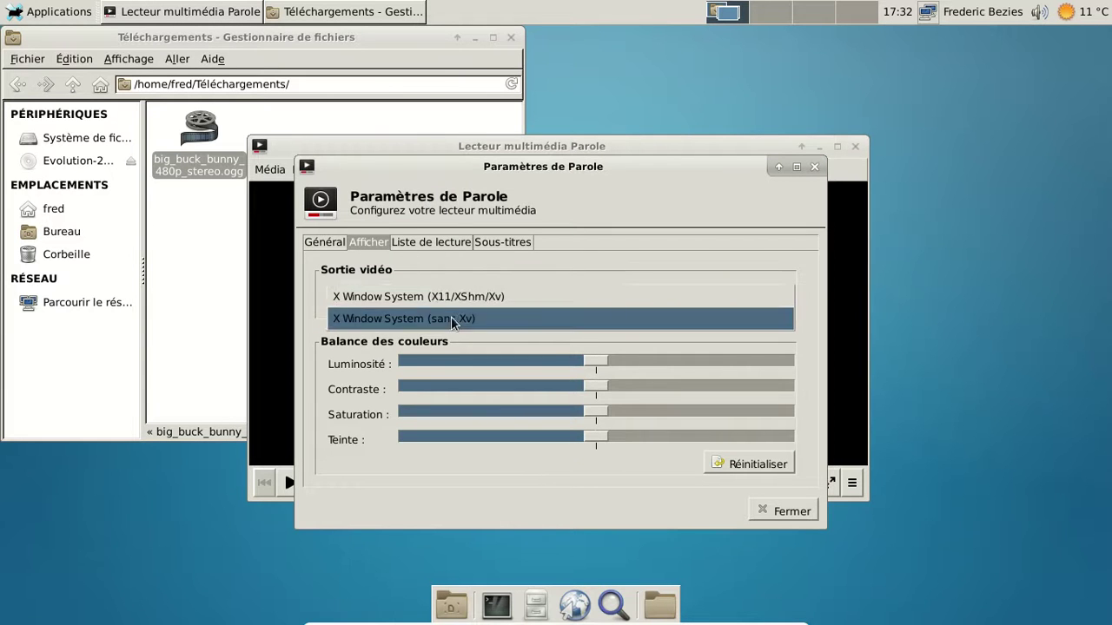
left_click(453, 321)
left_click(786, 548)
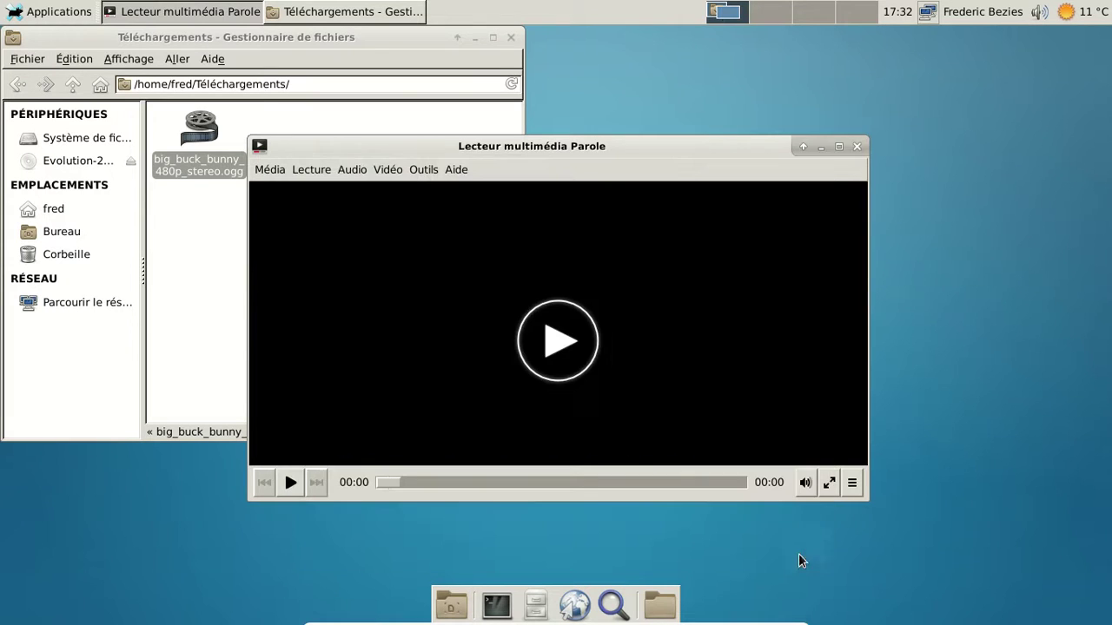
Step: Restart Parole by reopening the Big Buck Bunny video, dismiss the additional-software prompt and close the player
left_click(855, 146)
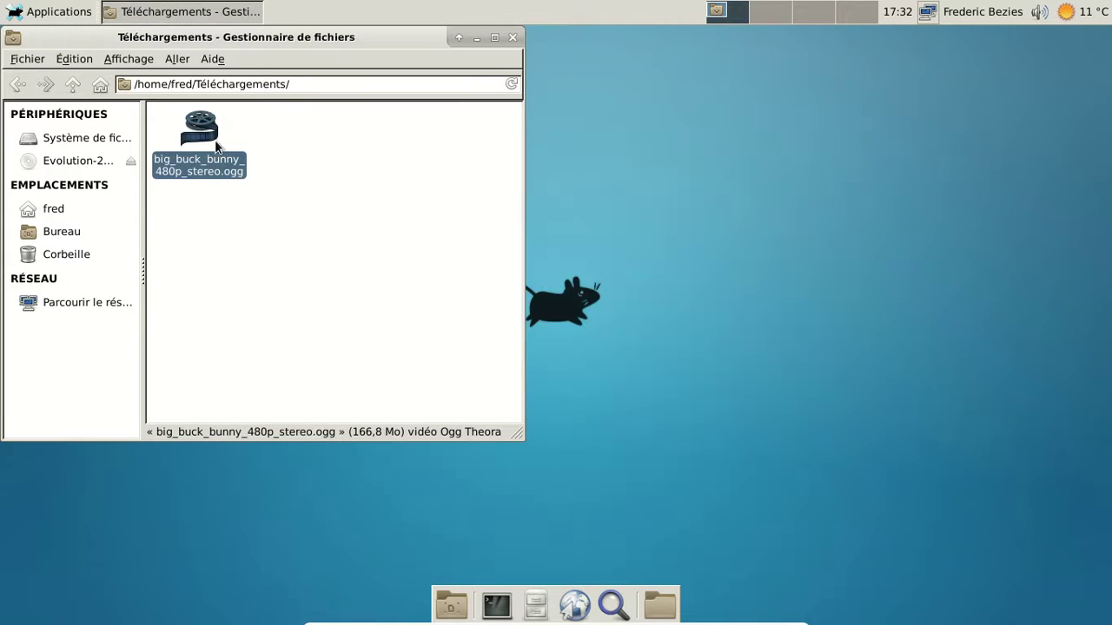
right_click(215, 144)
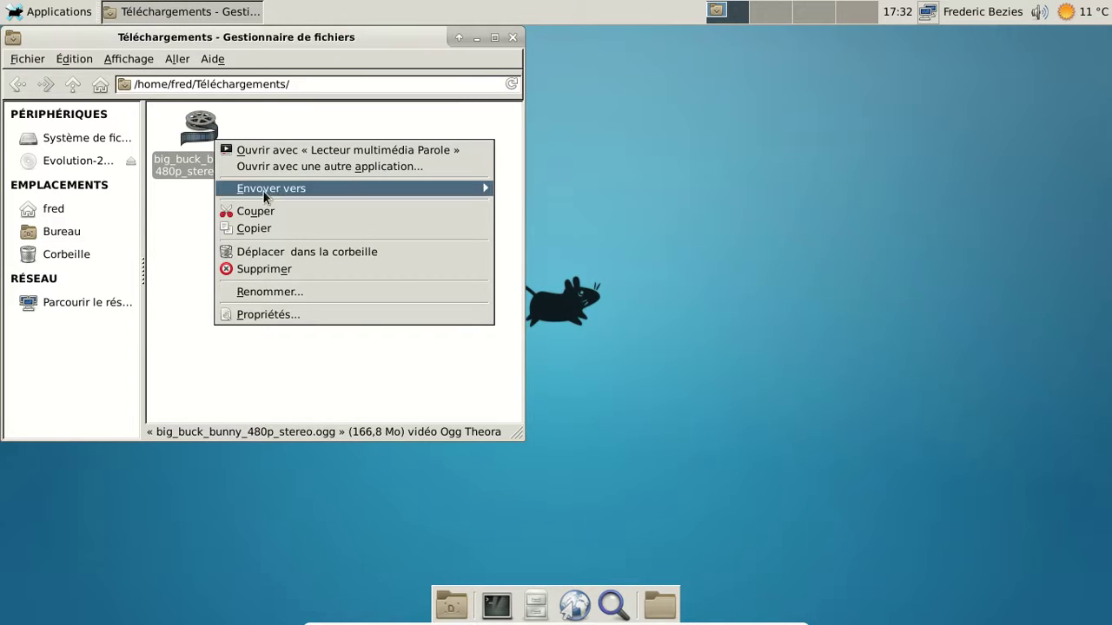
left_click(304, 150)
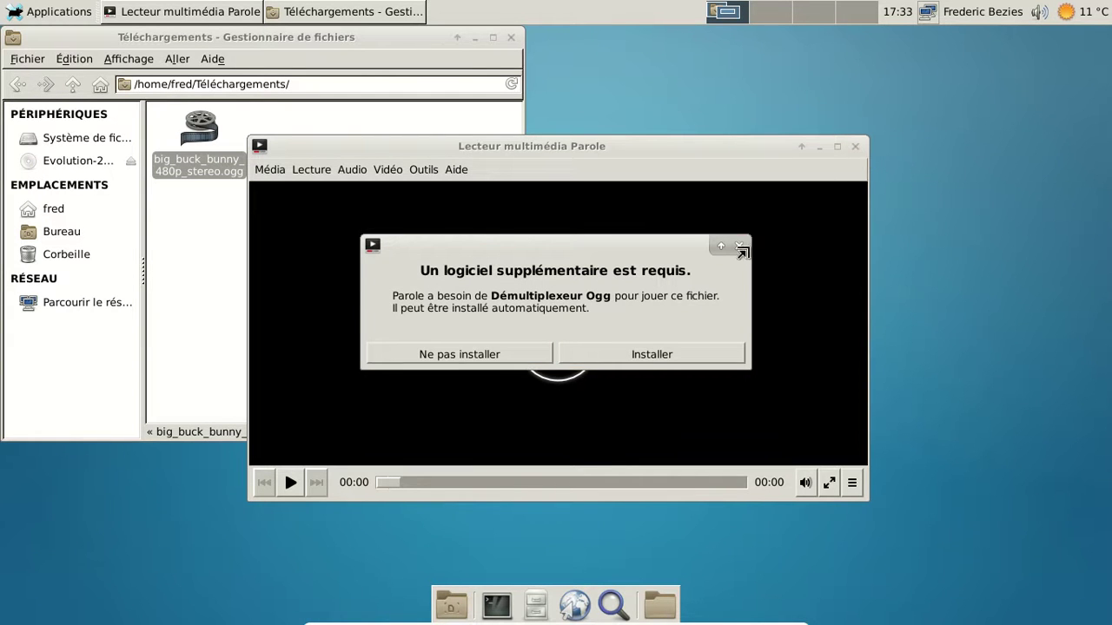
left_click(739, 246)
left_click(858, 148)
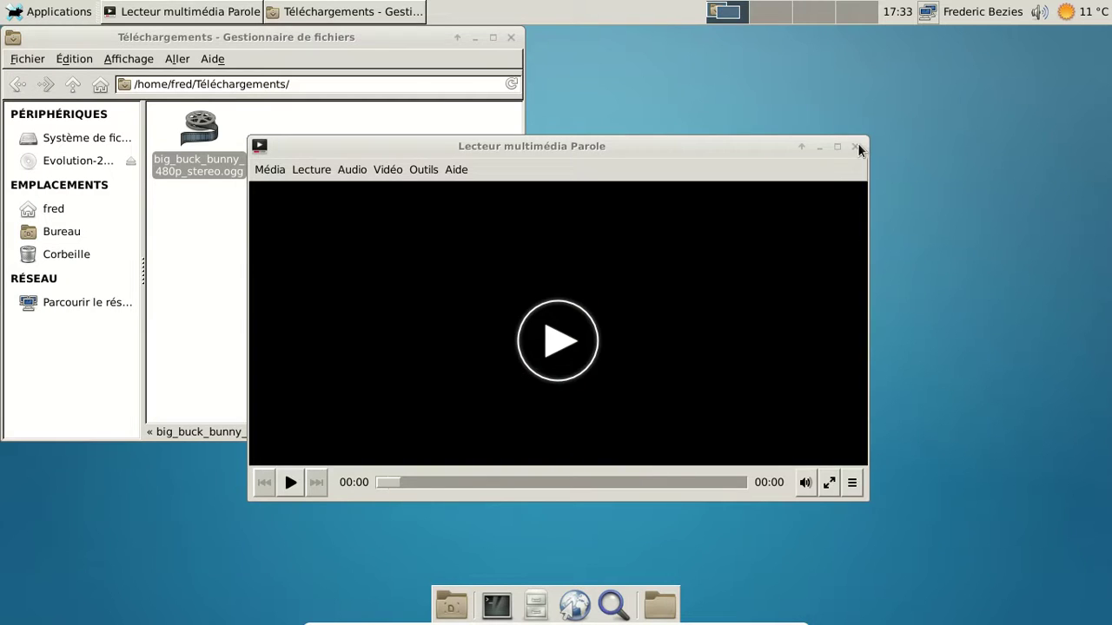
Step: Open a terminal and query the details of the installed Parole git package with yaourt -Qi
left_click(497, 604)
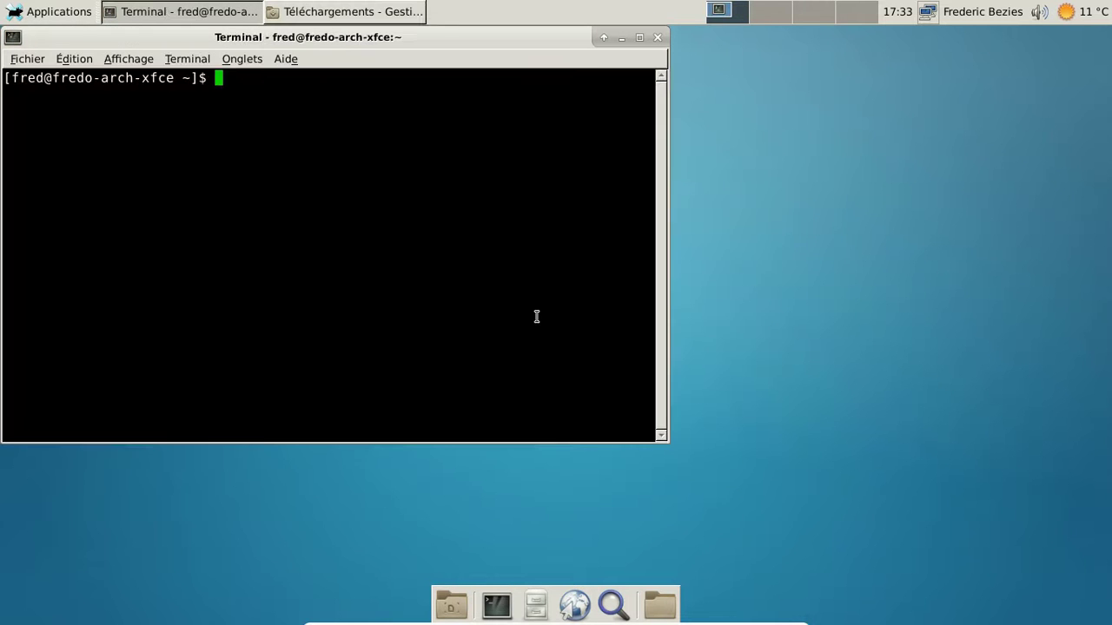
type("yaourt -Qi parole")
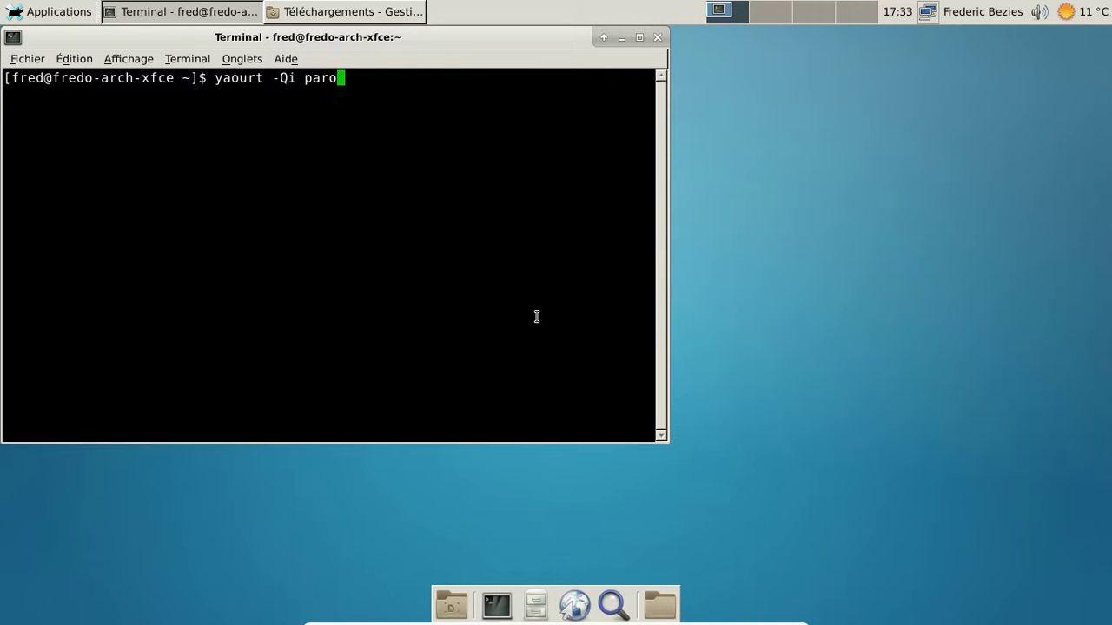
key("Return")
key("Up")
type("-gtit")
key("Return")
key("Up")
key("Left")
key("BackSpace")
key("Return")
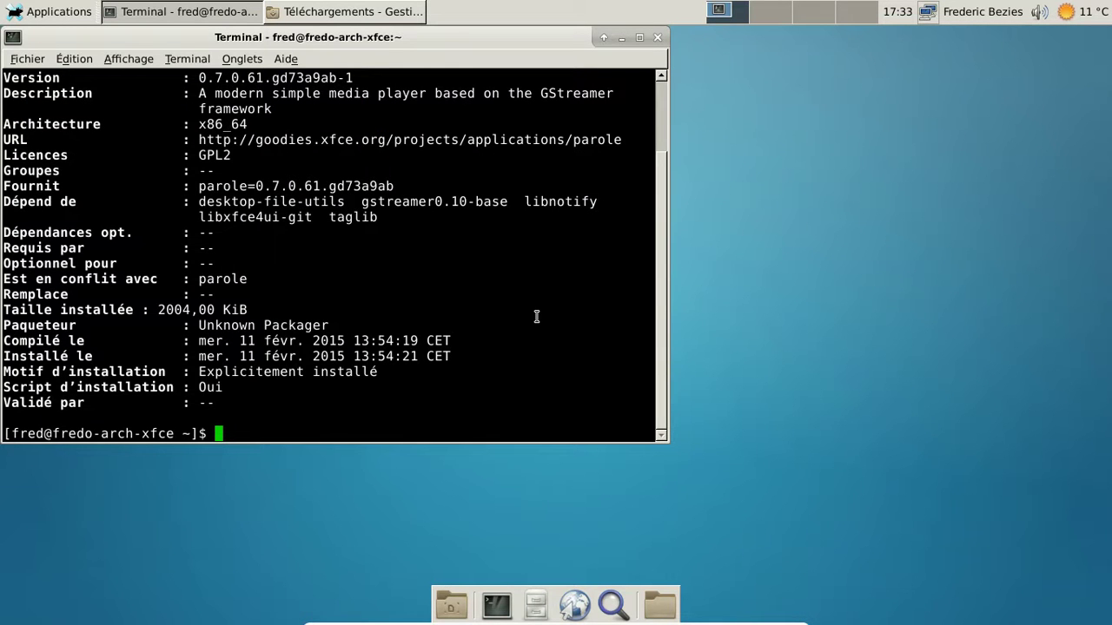
Step: Run yaourt -S gstreamer0.10-plugins, enter the sudo password, keep the default selection of all packages and accept the installation
type("yaourt -S gstreamer0.10-plugins")
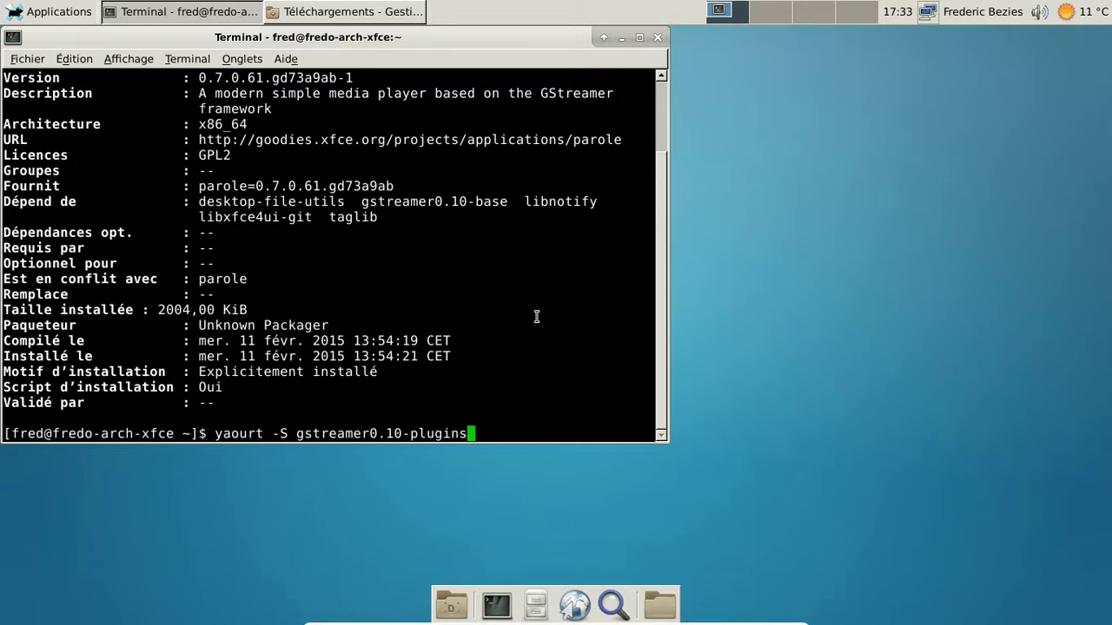
key("Return")
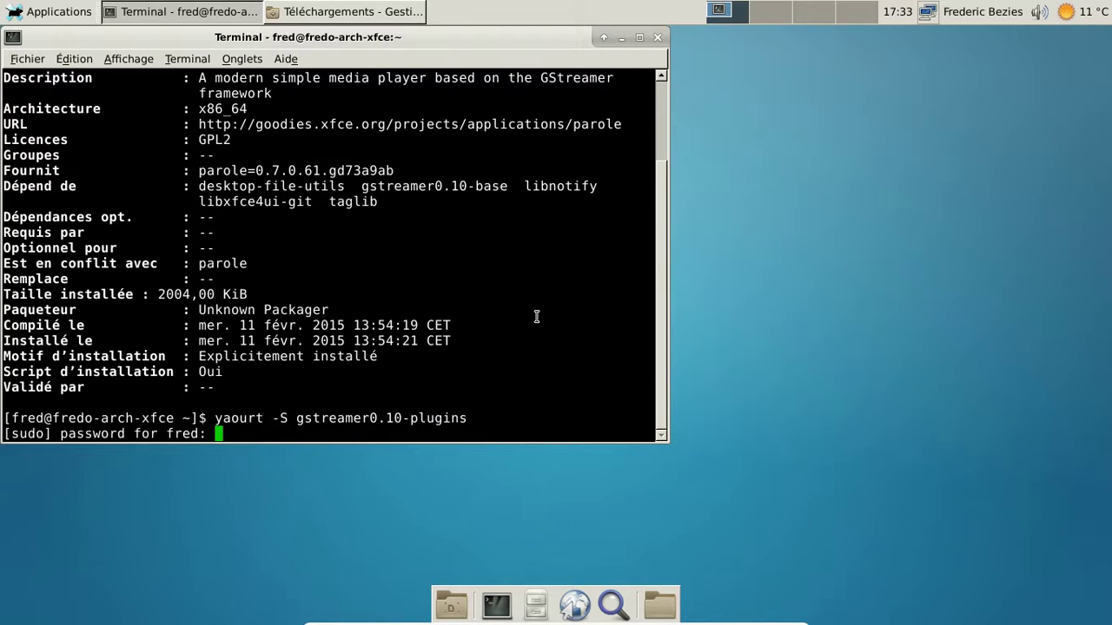
key("Return")
key("Return")
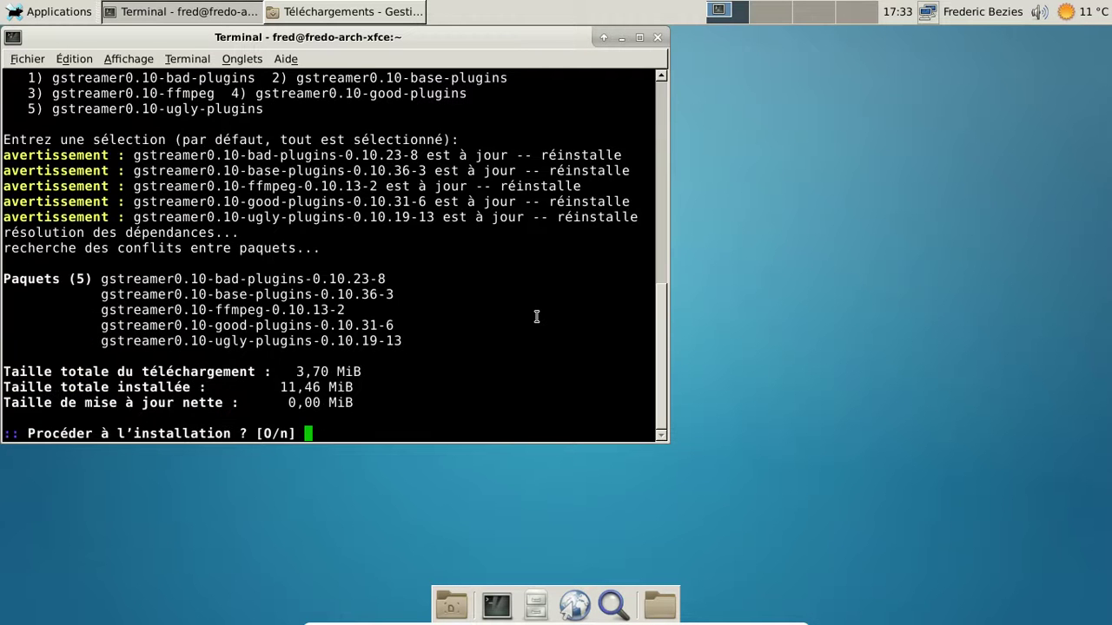
key("Return")
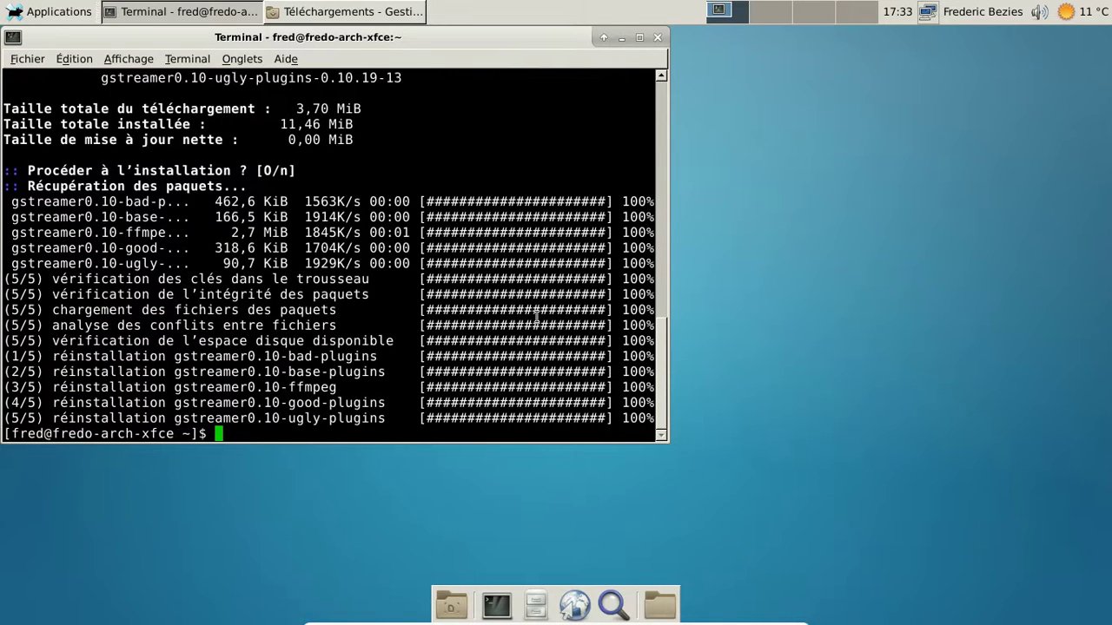
Step: Start Parole from the terminal with parole & and open big_buck_bunny_480p_stereo.ogg in it
type("parole &")
key("Return")
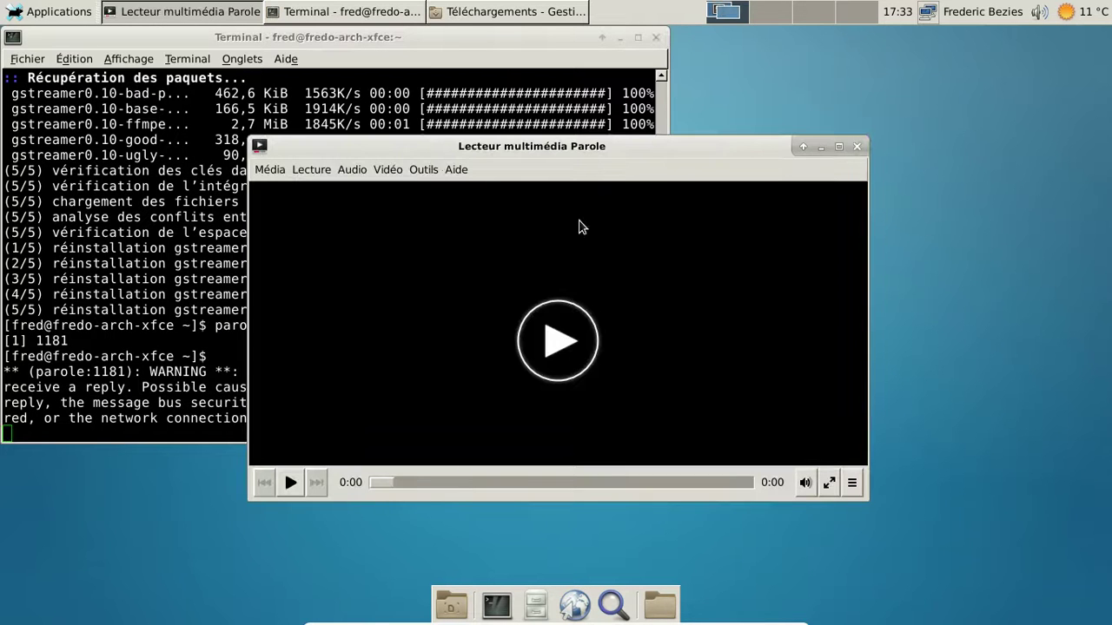
left_click(268, 169)
left_click(282, 188)
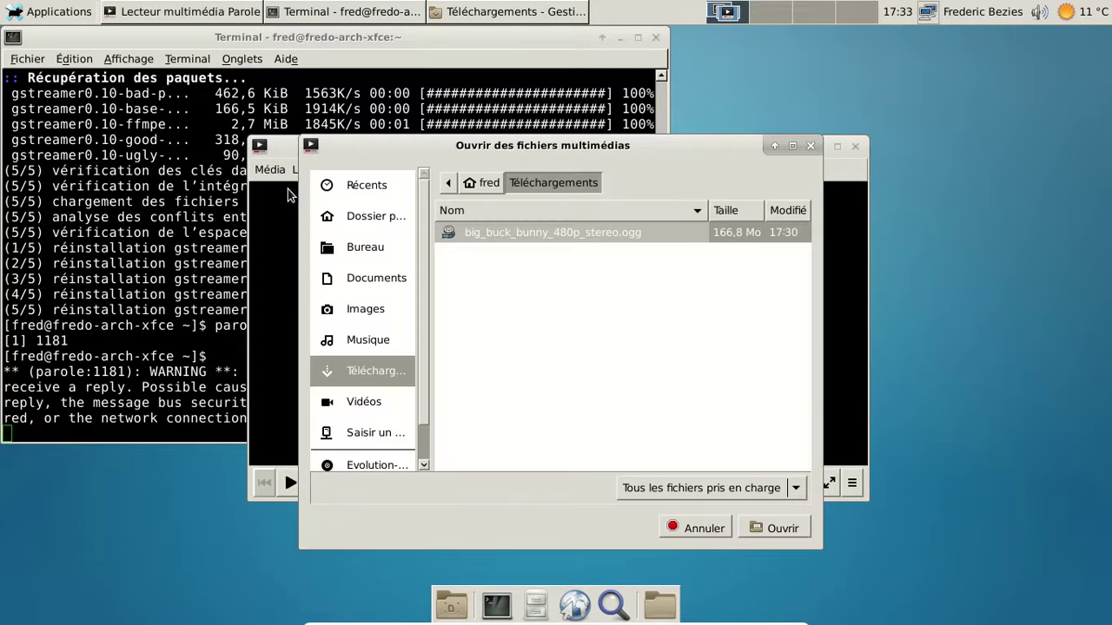
left_click(804, 526)
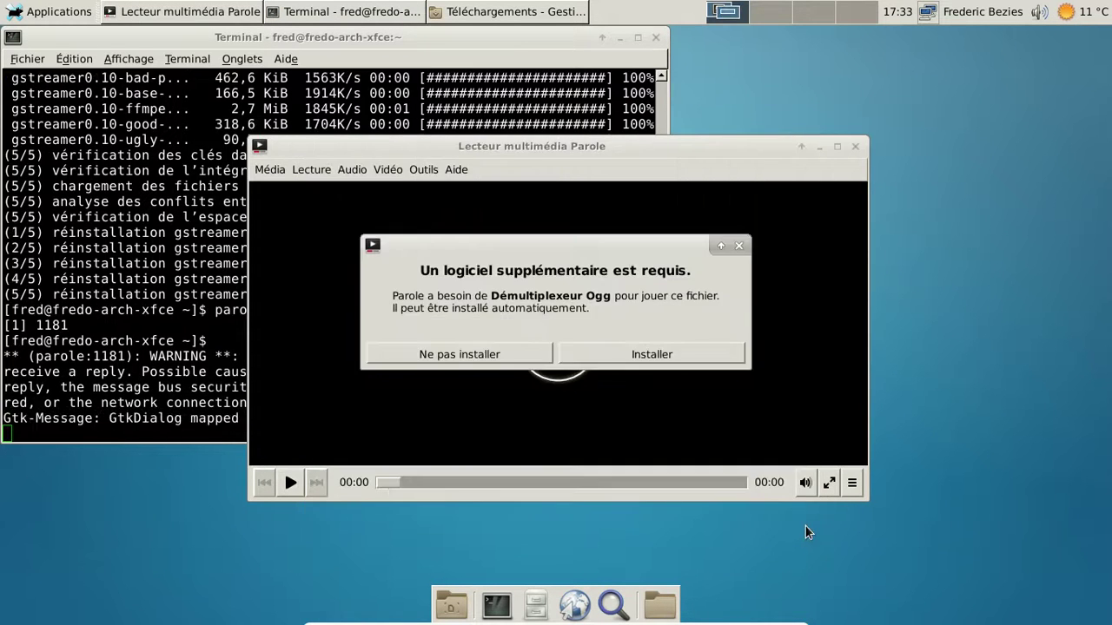
Step: Move the Parole window and its additional-software prompt aside to read the messages in the terminal
left_click_drag(537, 148, 756, 122)
left_click_drag(597, 248, 795, 229)
left_click(354, 330)
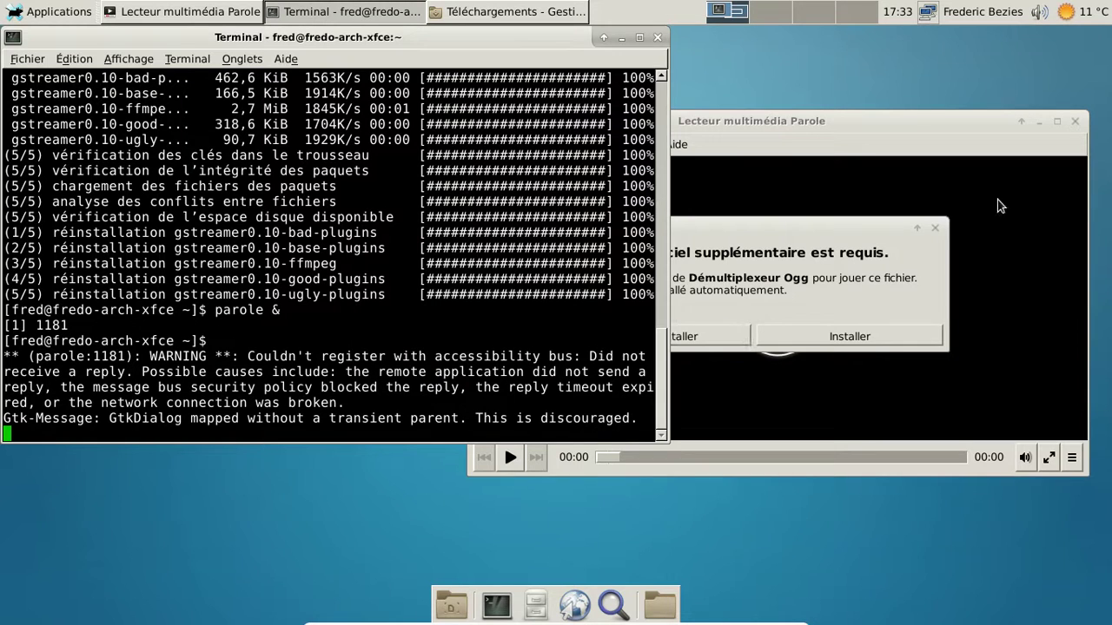
left_click(930, 233)
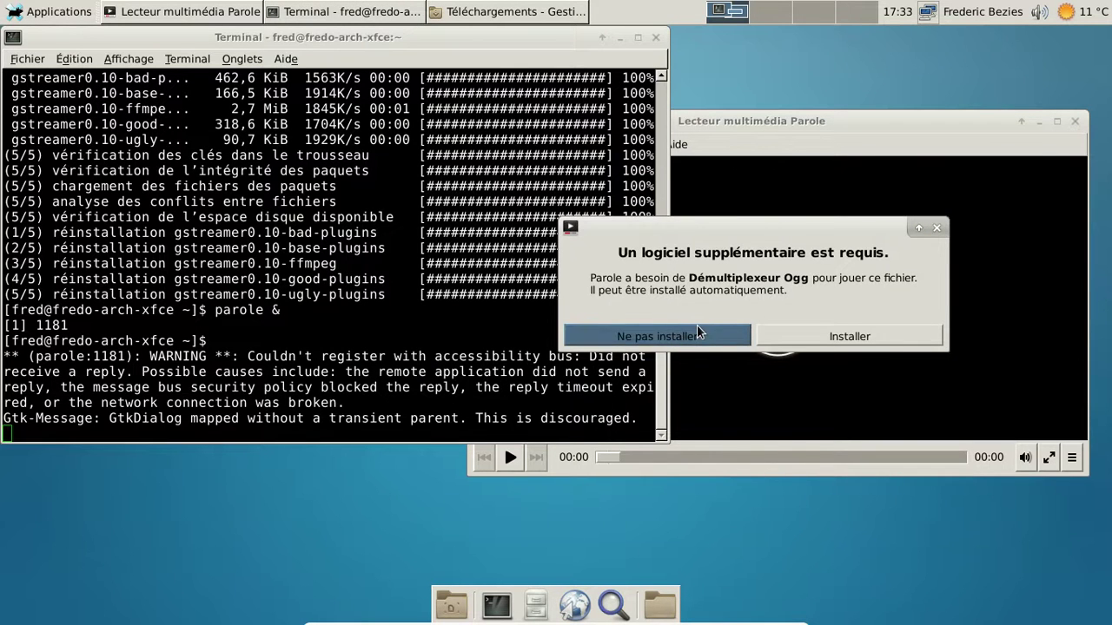
Step: Try to close Parole, interrupt the terminal and run xkill & to force the player shut
left_click(1079, 124)
left_click(307, 335)
key("ctrl+c")
type("xkill &")
key("Return")
key("Return")
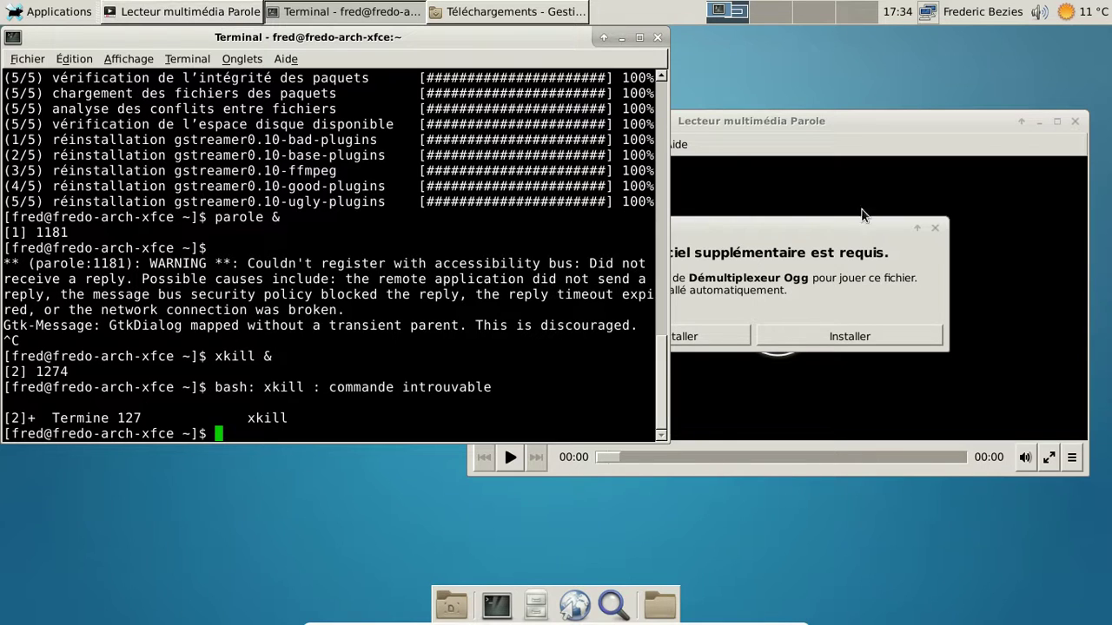
Step: Dismiss Parole's prompt to install the Ogg demultiplexer
left_click(847, 314)
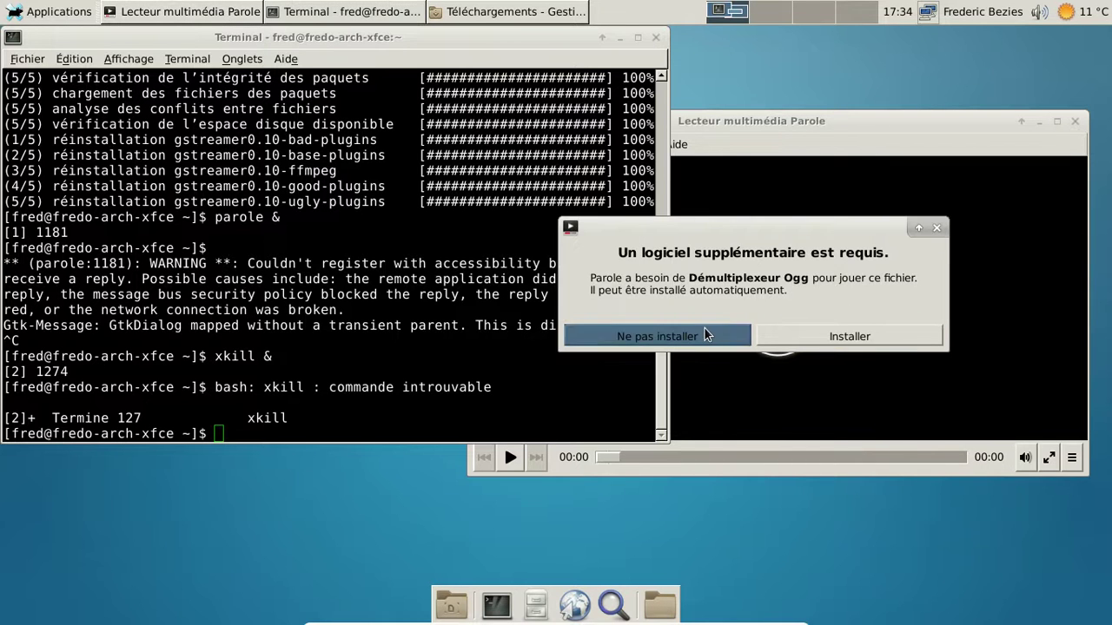
left_click(937, 227)
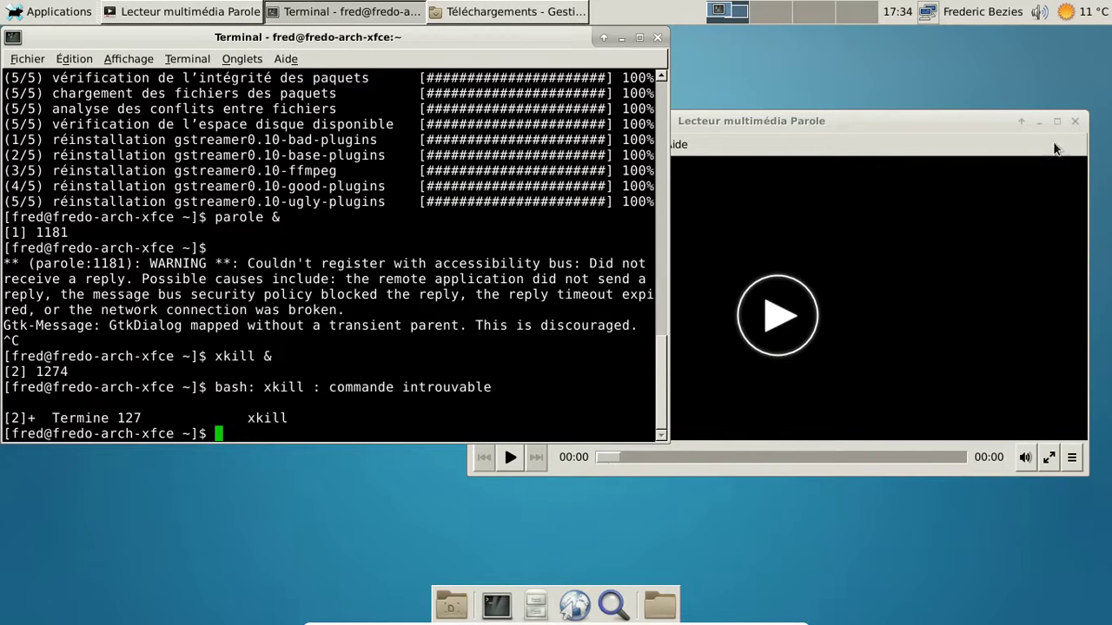
Step: Close Parole and reinstall the gst-plugins-good package with yaourt -S in the terminal, accepting the installation
left_click(1075, 121)
key("Up")
key("Up")
key("Up")
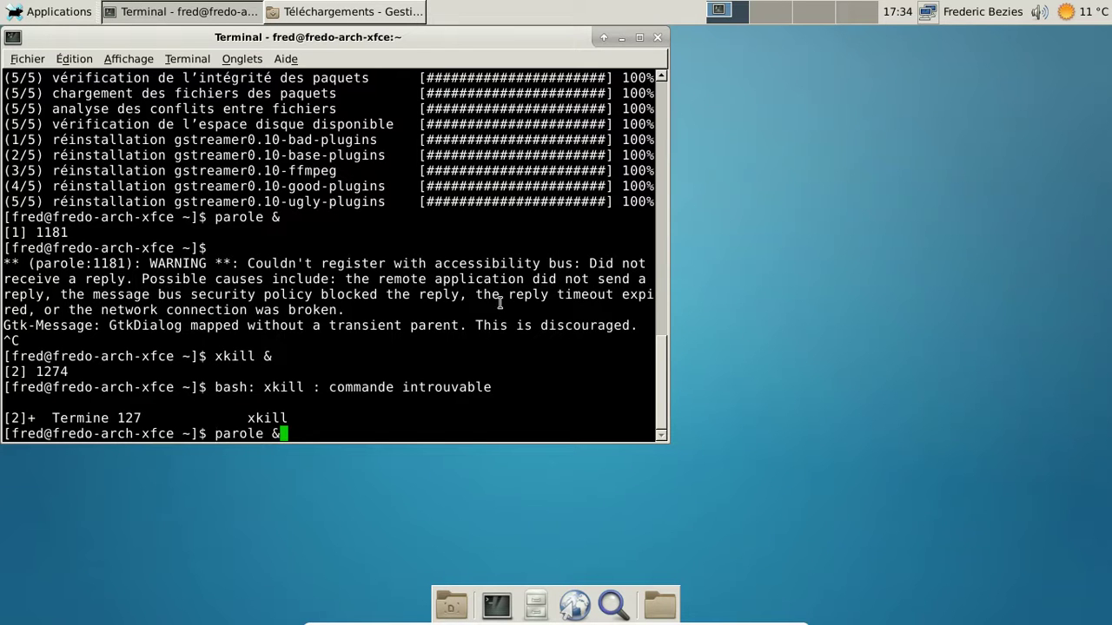
key("BackSpace")
key("BackSpace")
key("BackSpace")
key("BackSpace")
key("BackSpace")
key("BackSpace")
key("BackSpace")
key("BackSpace")
key("BackSpace")
key("BackSpace")
key("BackSpace")
key("BackSpace")
key("BackSpace")
key("BackSpace")
key("BackSpace")
key("BackSpace")
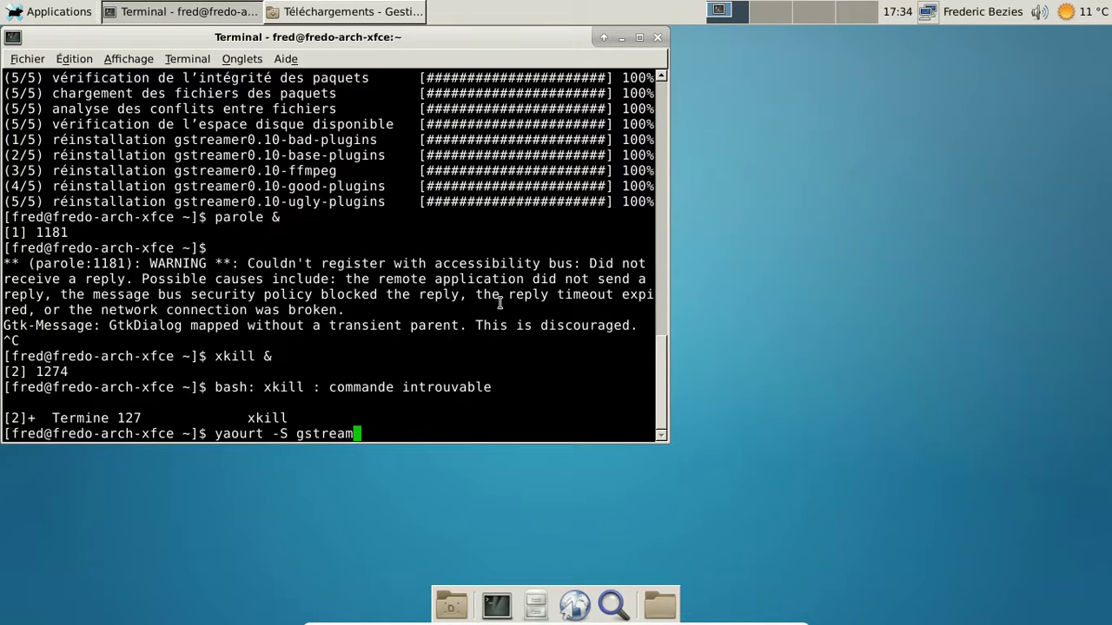
type("-plugins")
type("-gio")
key("BackSpace")
key("BackSpace")
type("ood")
key("BackSpace")
type("d")
key("Return")
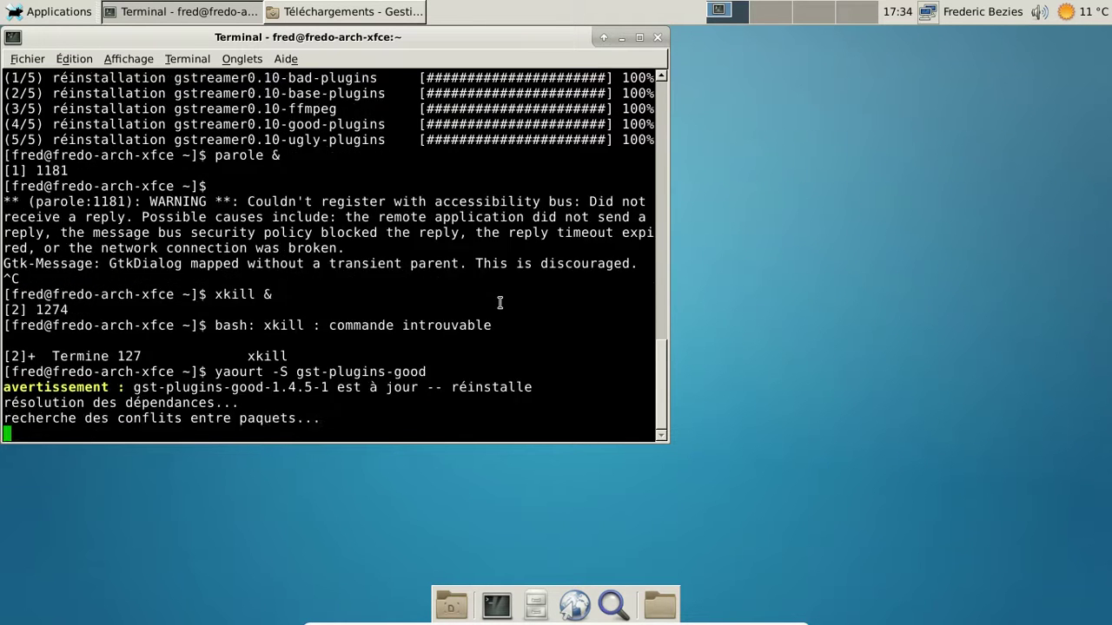
key("Return")
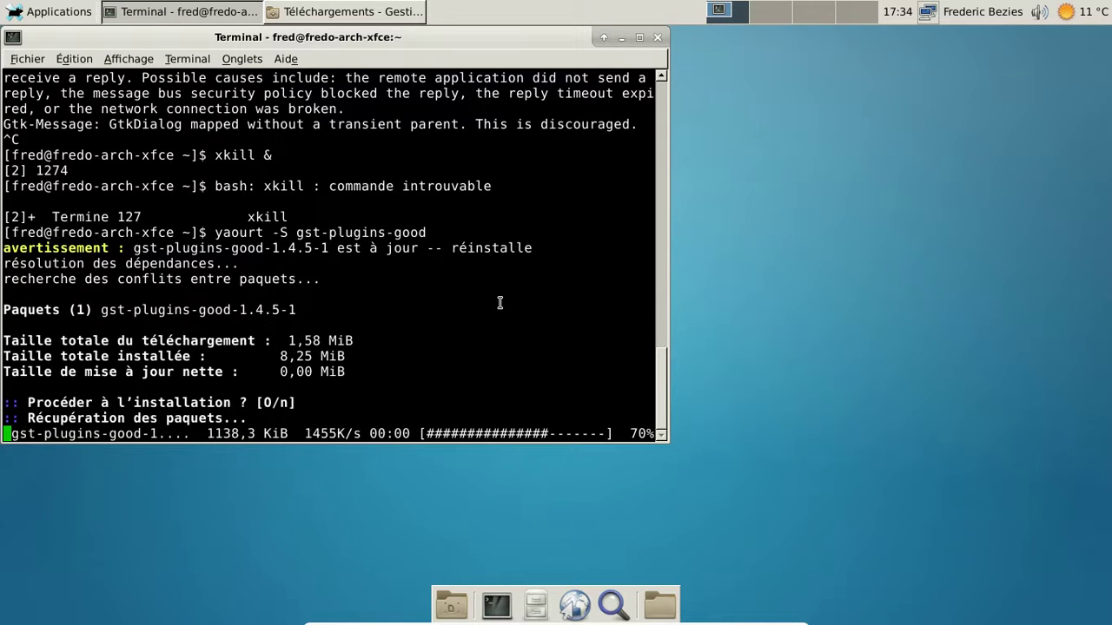
Step: Reinstall the gst-plugins-ugly package with yaourt -S and accept the installation
key("Up")
key("BackSpace")
key("BackSpace")
key("BackSpace")
key("BackSpace")
type("ugly")
key("Return")
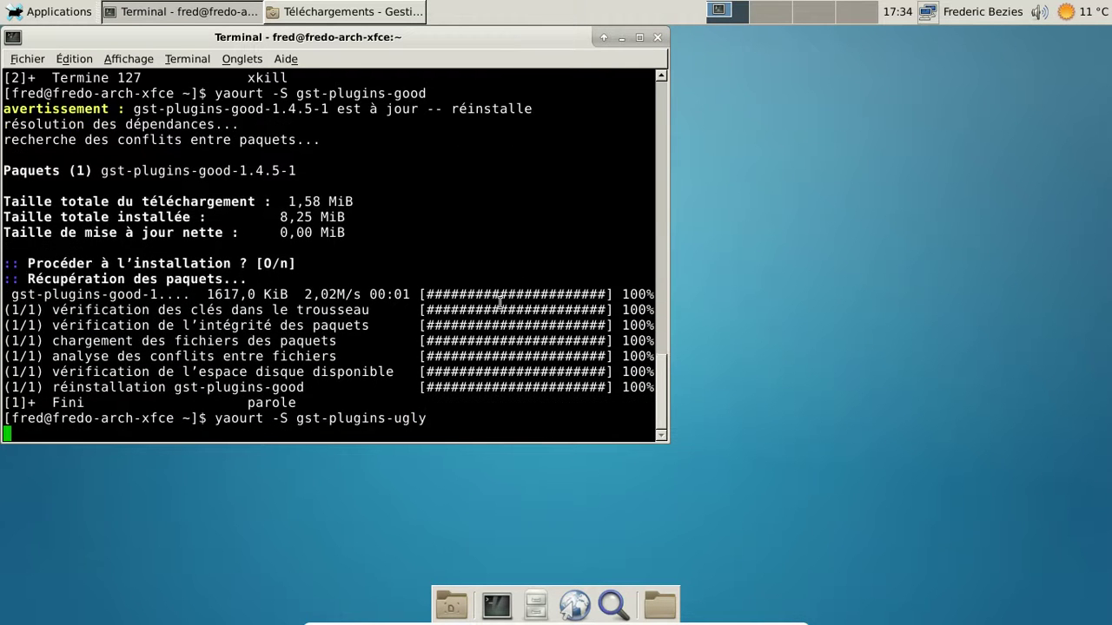
key("Return")
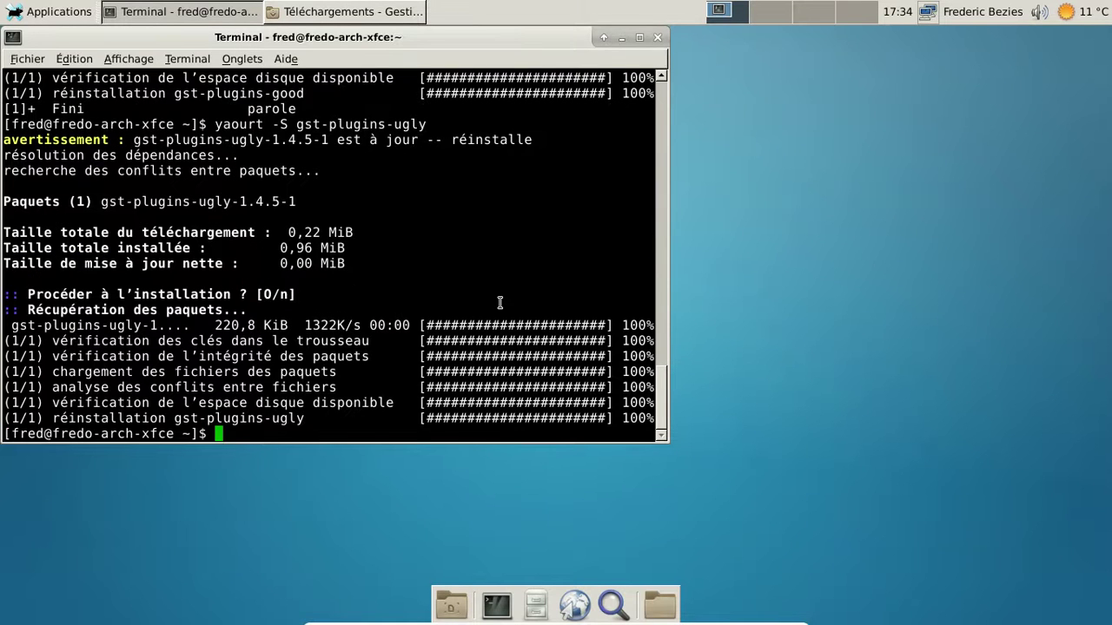
Step: Install the gst-libav package with yaourt -S and accept the installation
key("Up")
key("BackSpace")
key("BackSpace")
key("BackSpace")
key("BackSpace")
key("BackSpace")
key("BackSpace")
key("BackSpace")
key("BackSpace")
key("BackSpace")
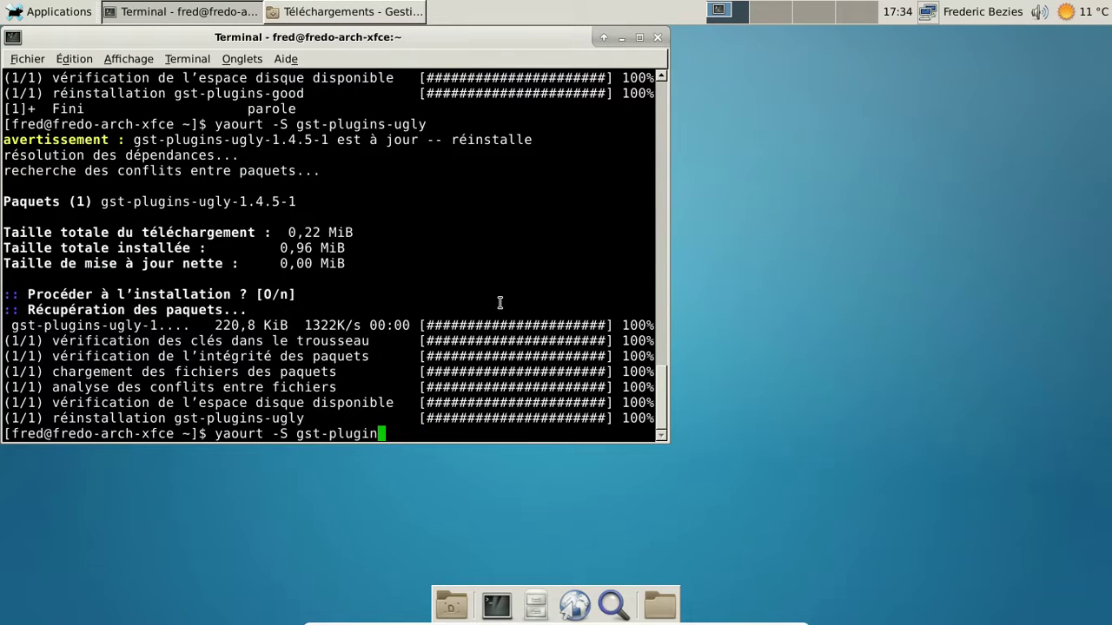
type("lis")
type("av")
key("Return")
key("Return")
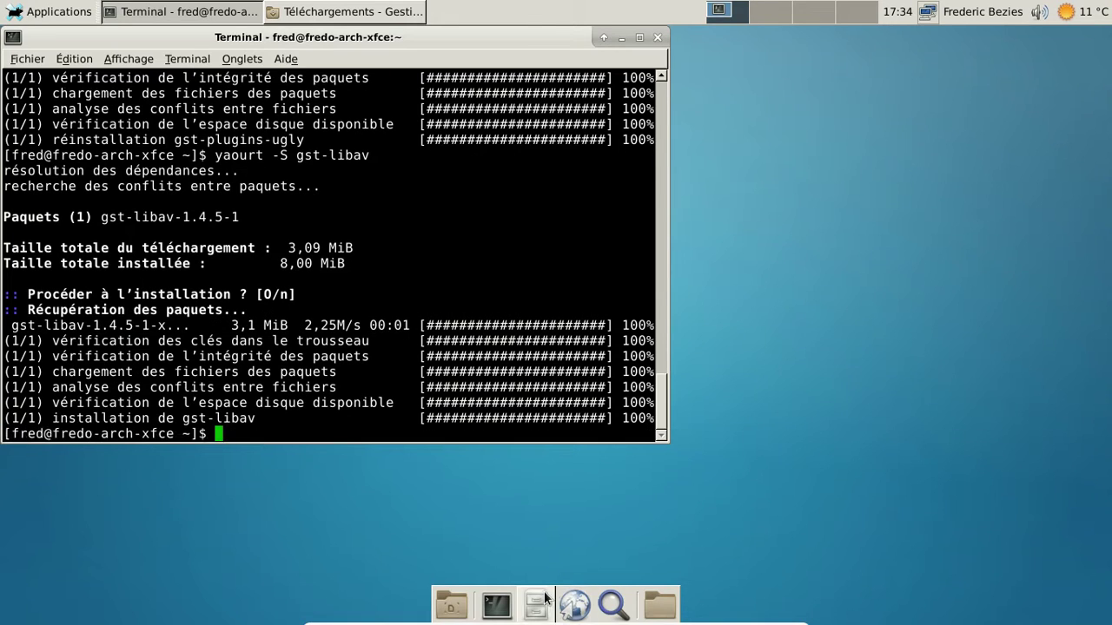
Step: Try to play big_buck_bunny_480p_stereo.ogg from the Téléchargements folder in Parole, dismissing the additional-software prompt and closing the player
left_click(536, 604)
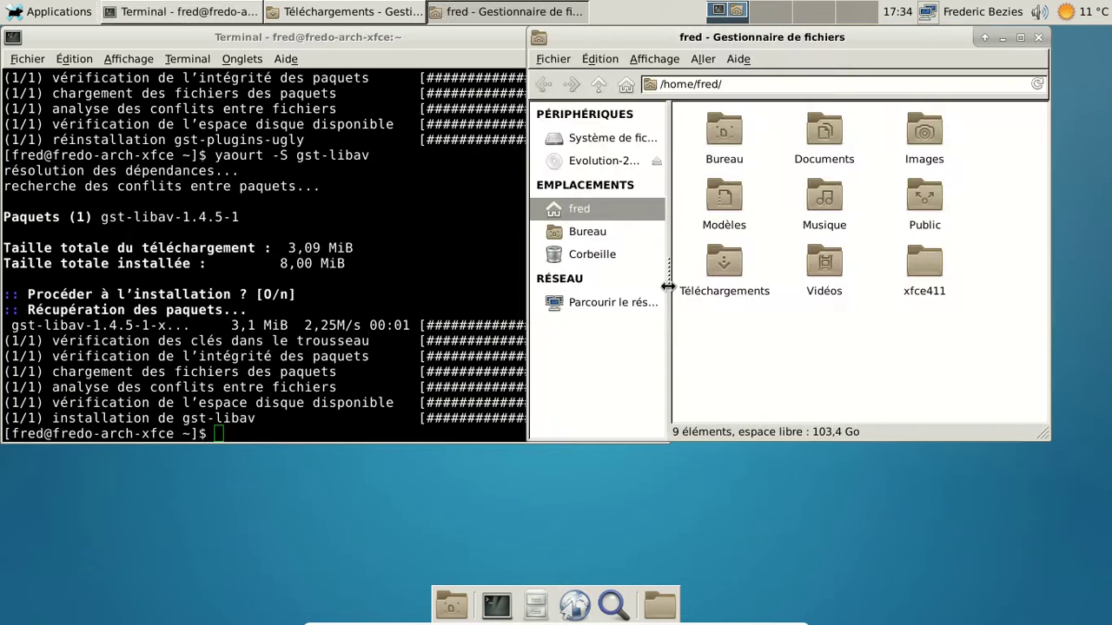
double_click(728, 271)
right_click(745, 139)
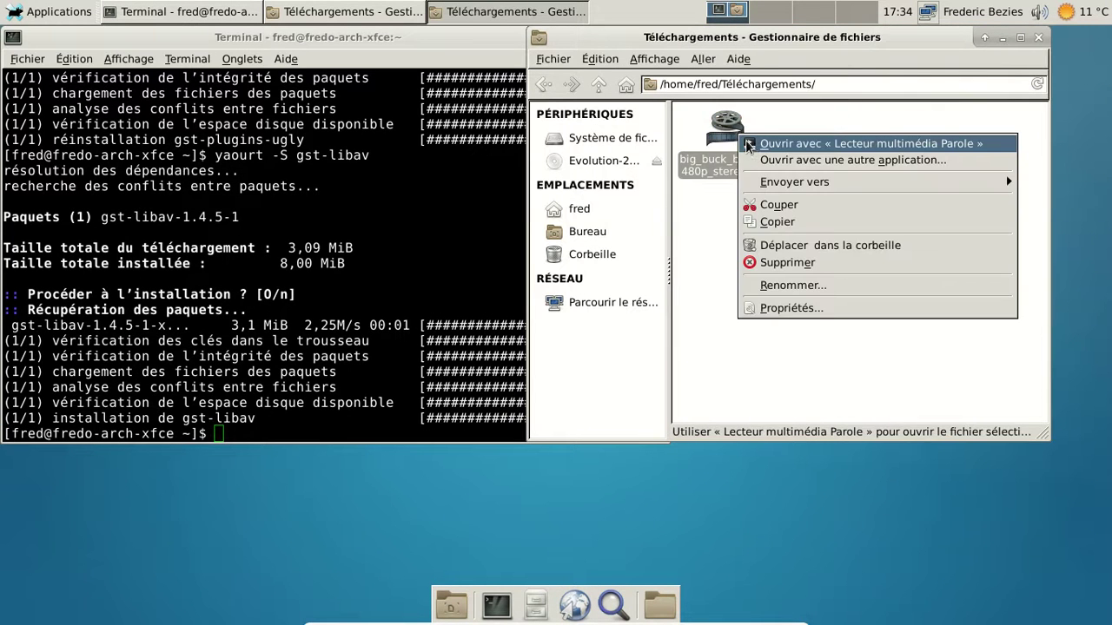
left_click(748, 144)
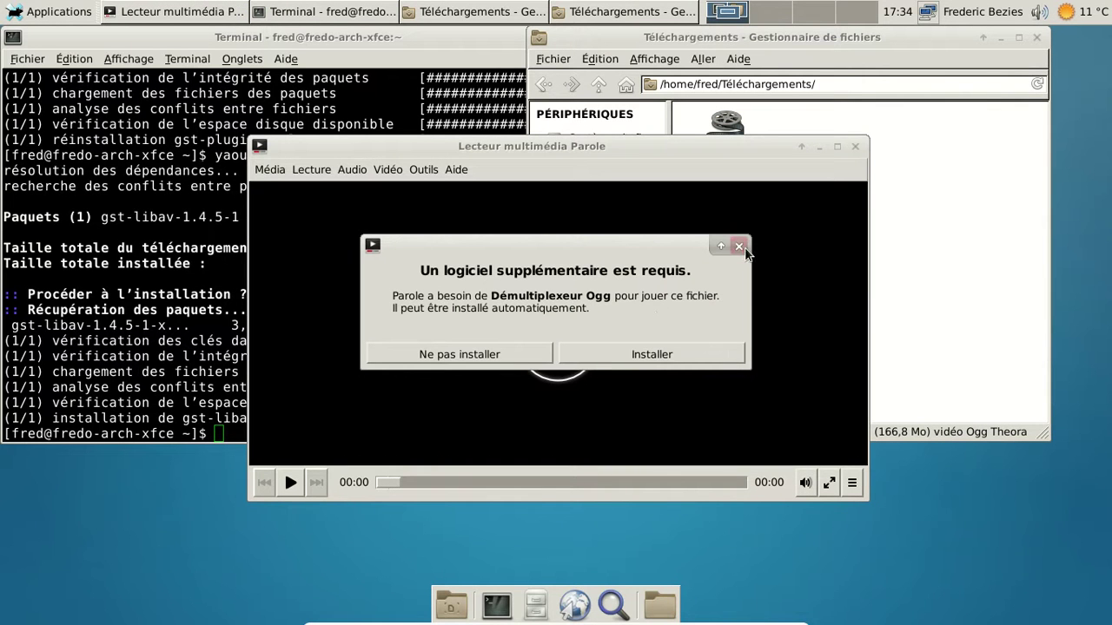
left_click(738, 246)
left_click(855, 146)
Step: Install gnome-mplayer and its dependencies with yaourt -S in the terminal
left_click(279, 341)
type("yaourt -S g")
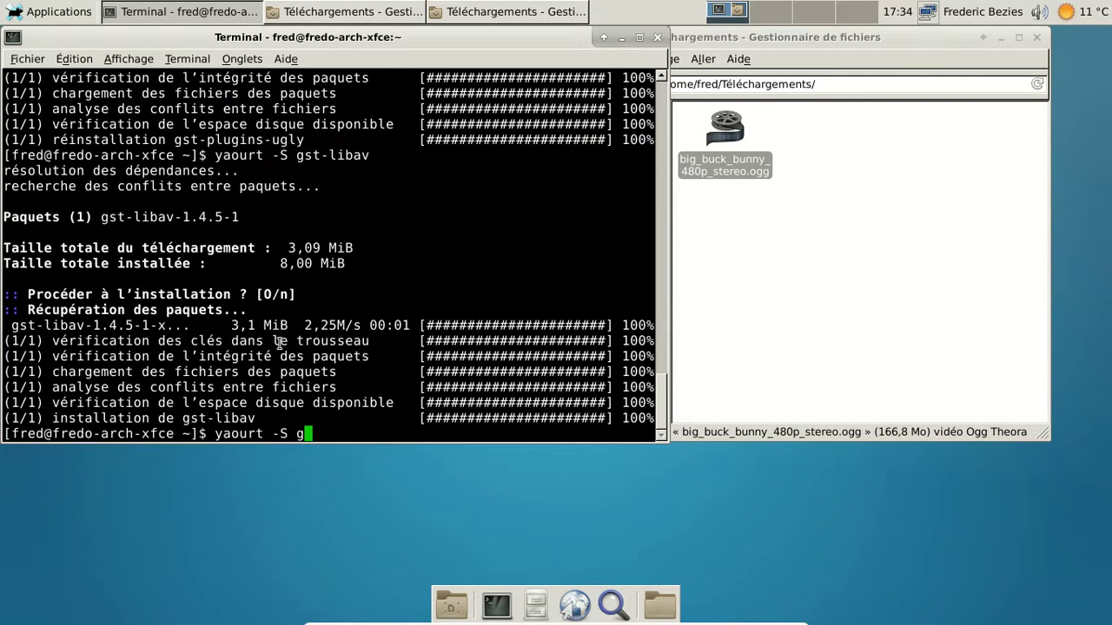
type("nome-mplayer")
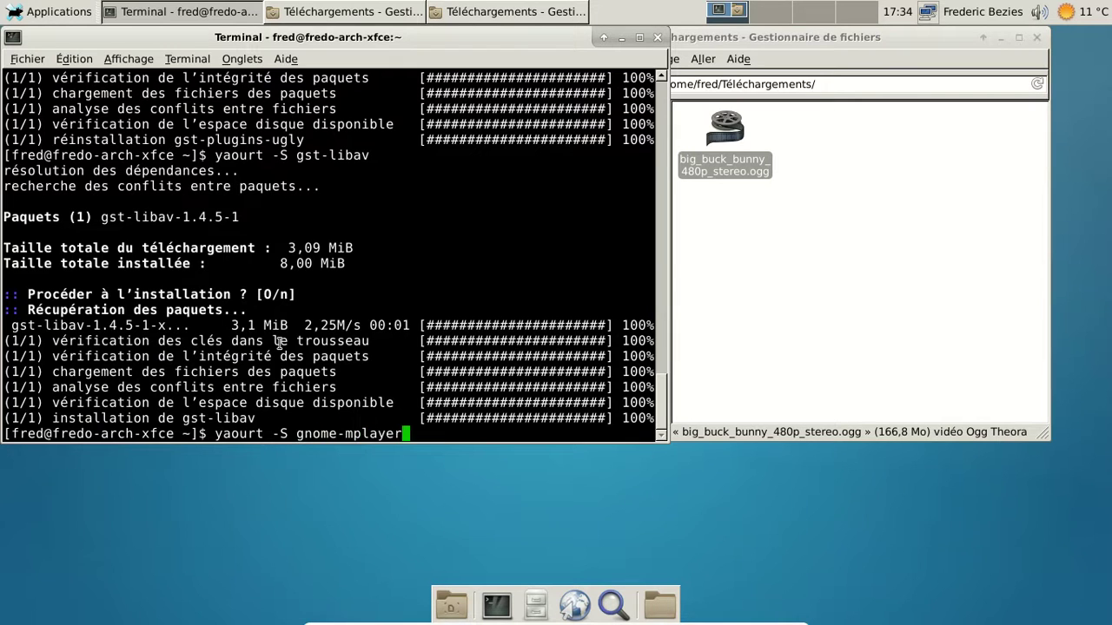
key("Return")
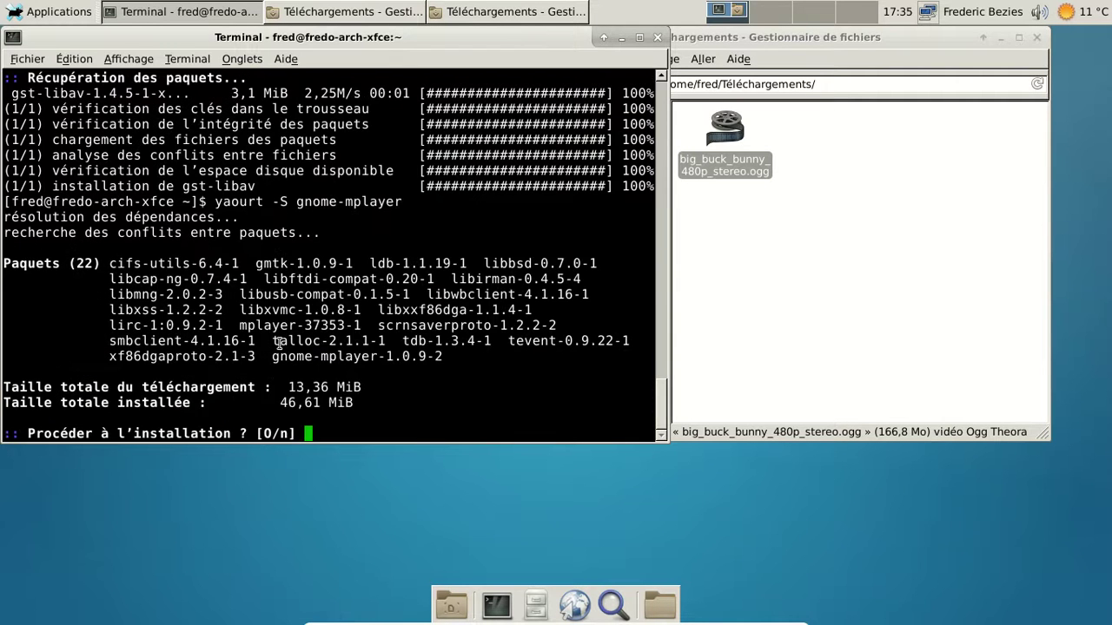
key("Return")
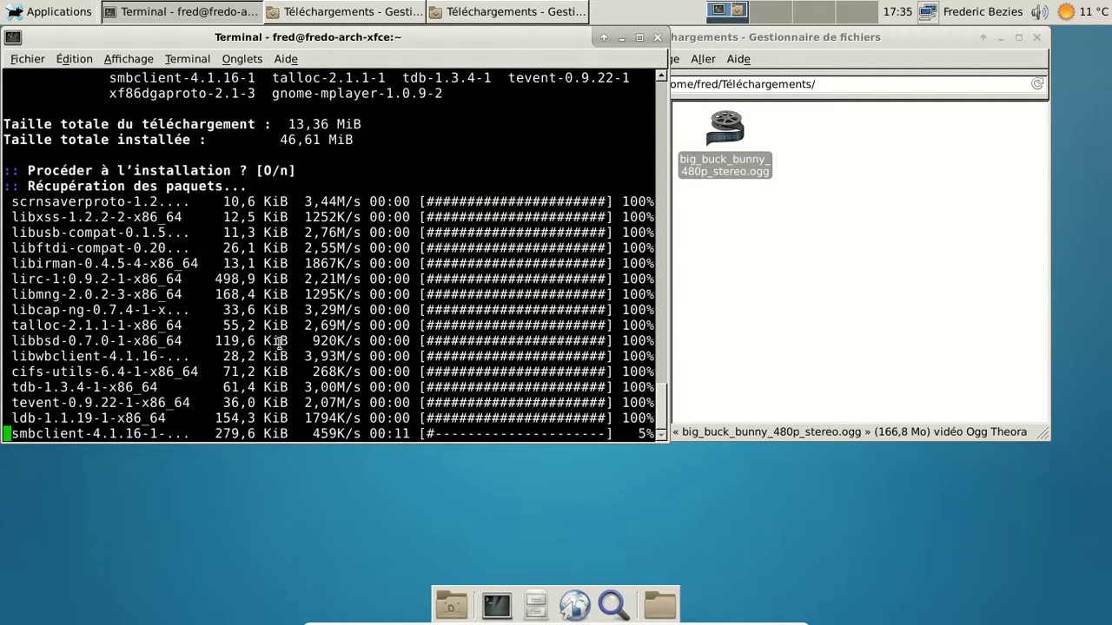
Step: Launch Mousepad from the accessories, check its version information, and close the editor
left_click(34, 18)
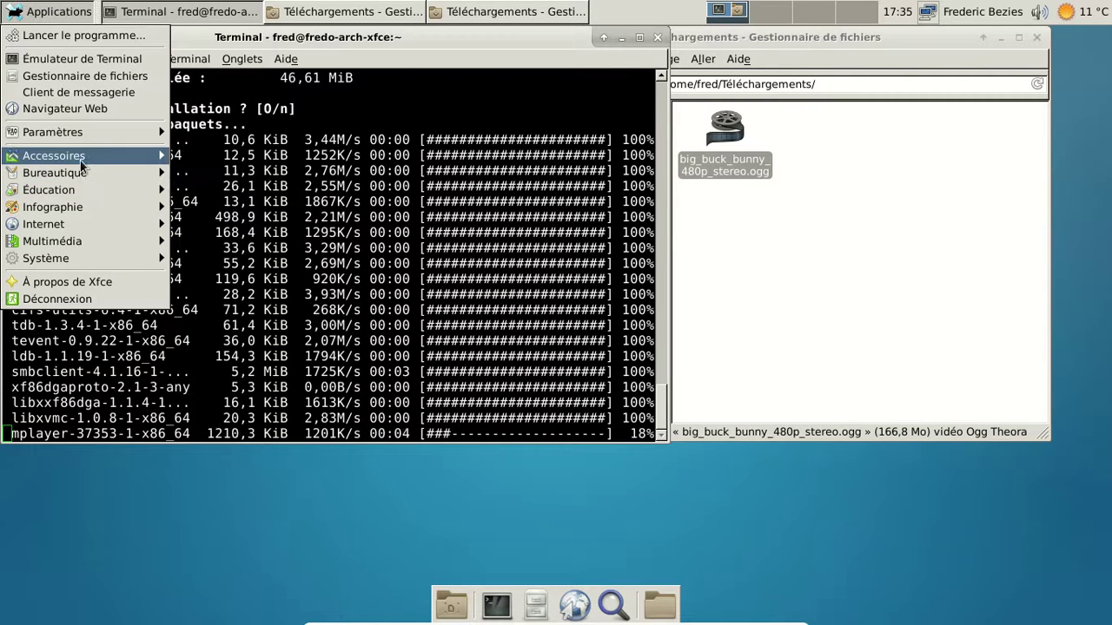
mouse_move(83, 160)
left_click(261, 298)
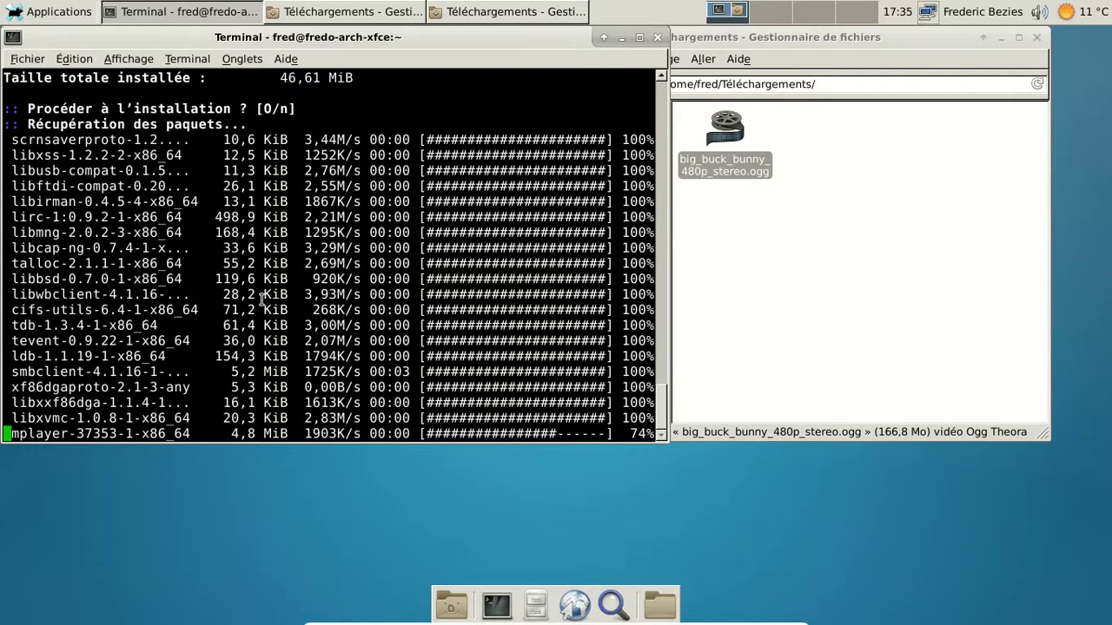
left_click(805, 62)
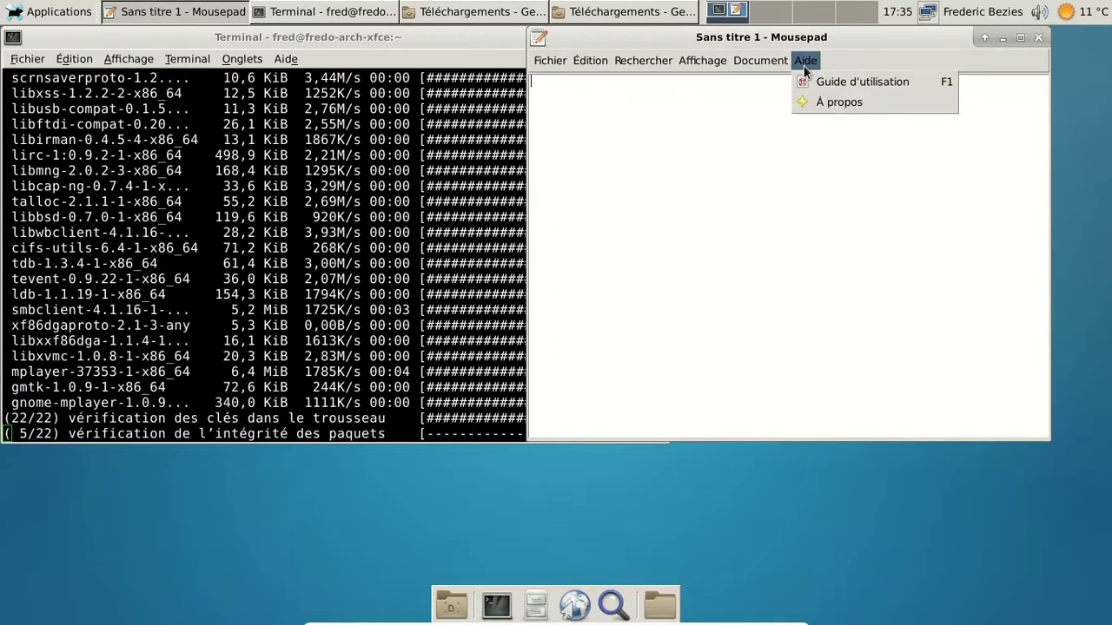
left_click(839, 101)
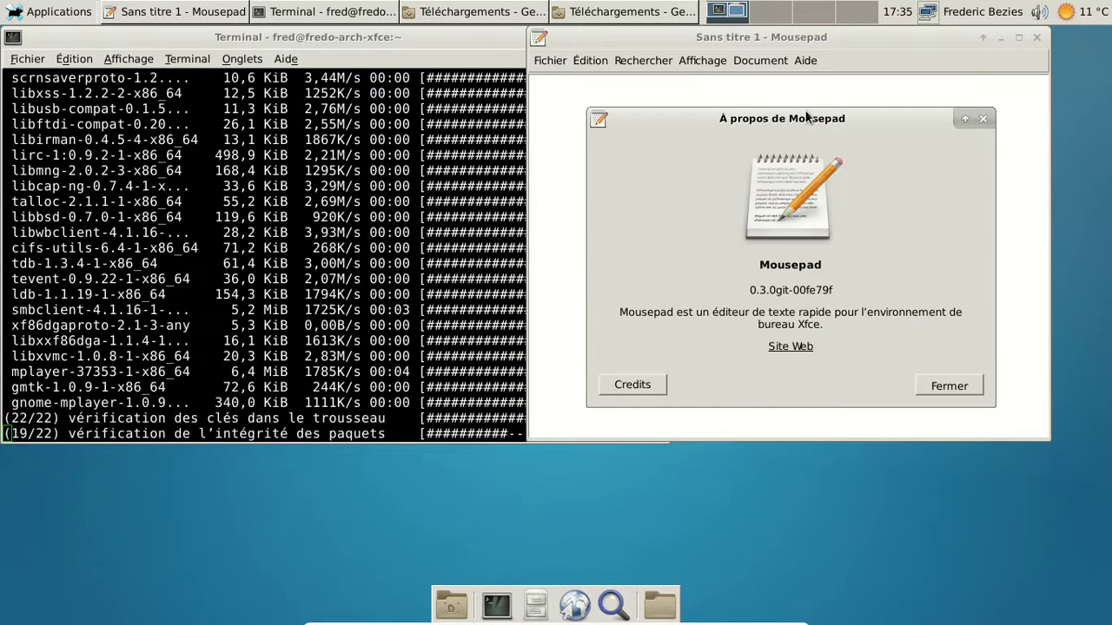
left_click(950, 386)
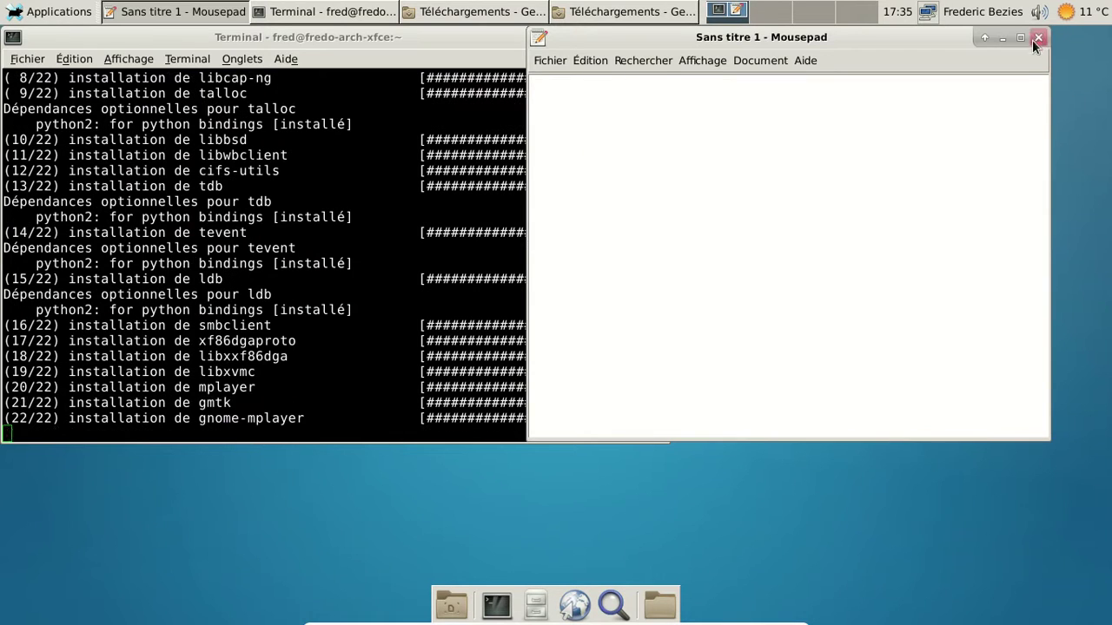
left_click(1037, 38)
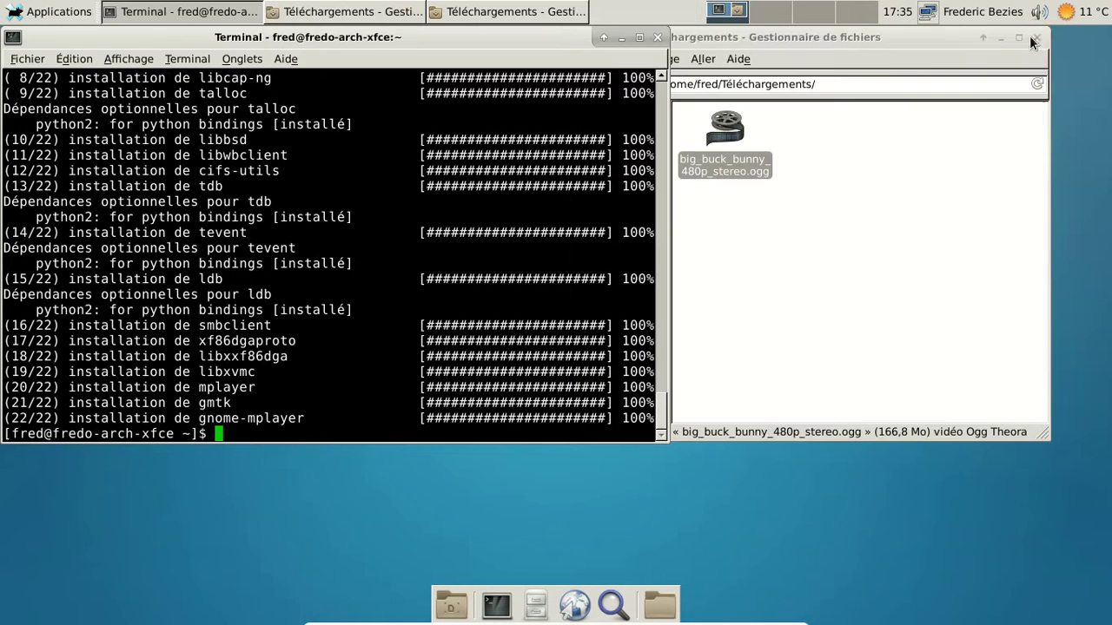
Step: Play big_buck_bunny_480p_stereo.ogg with MPlayer Media Player and close the player
left_click(718, 236)
left_click(724, 165)
right_click(724, 165)
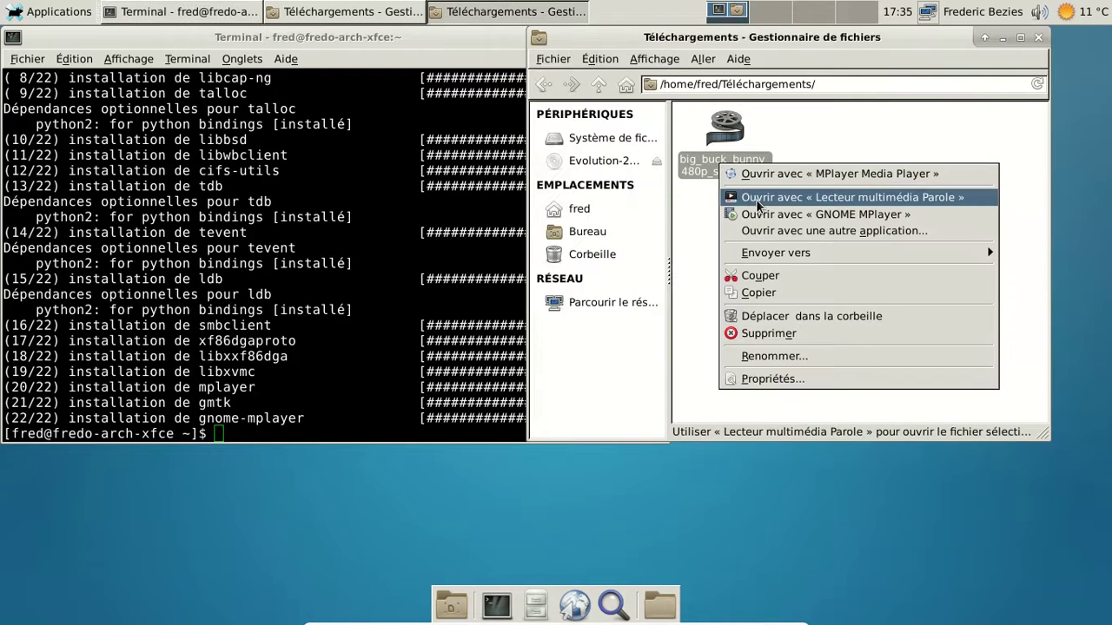
left_click(762, 176)
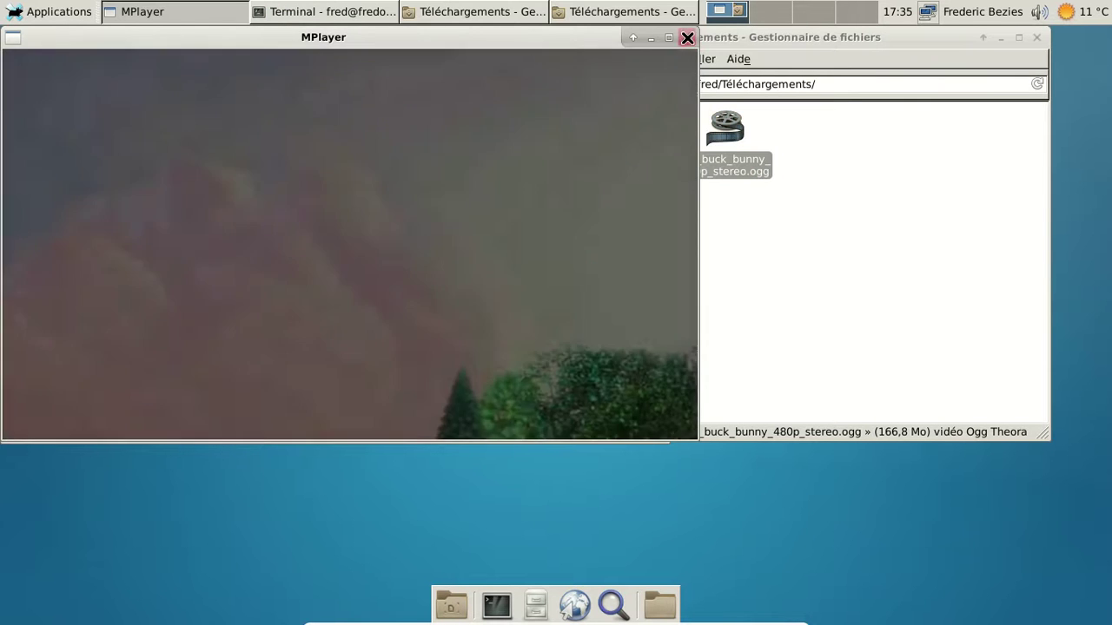
left_click(686, 37)
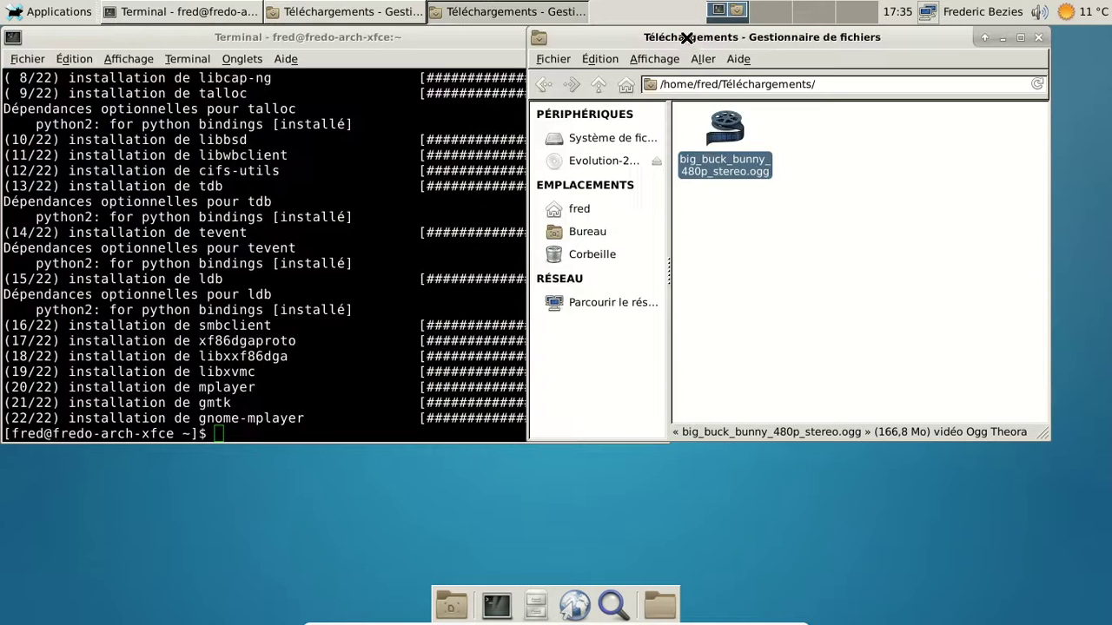
Step: Play big_buck_bunny_480p_stereo.ogg with GNOME MPlayer and close the player
right_click(714, 144)
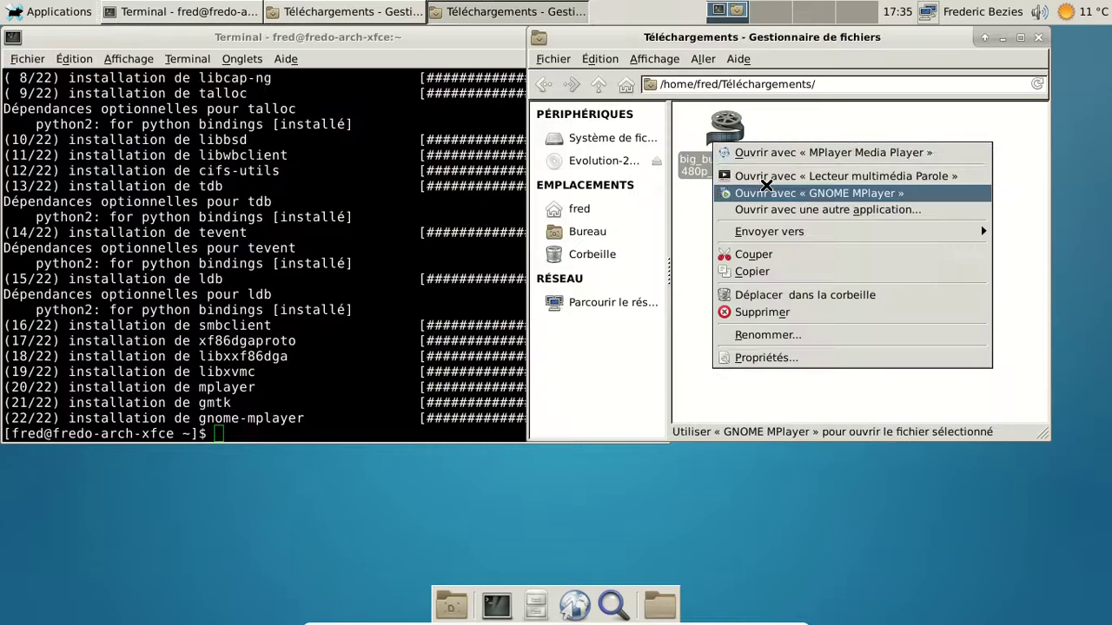
left_click(768, 191)
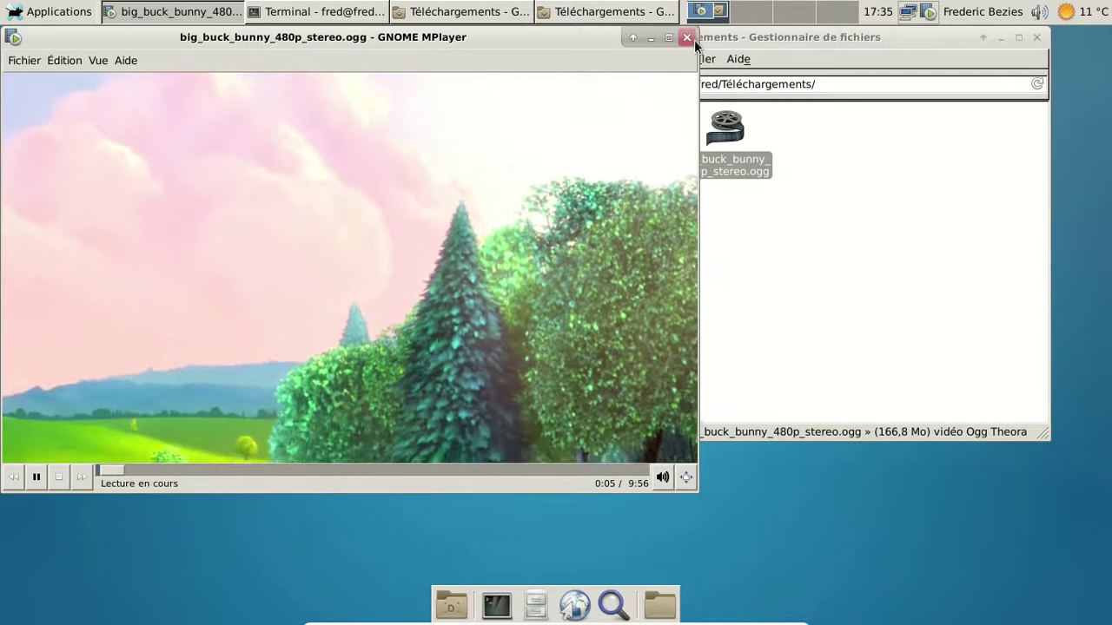
left_click(686, 38)
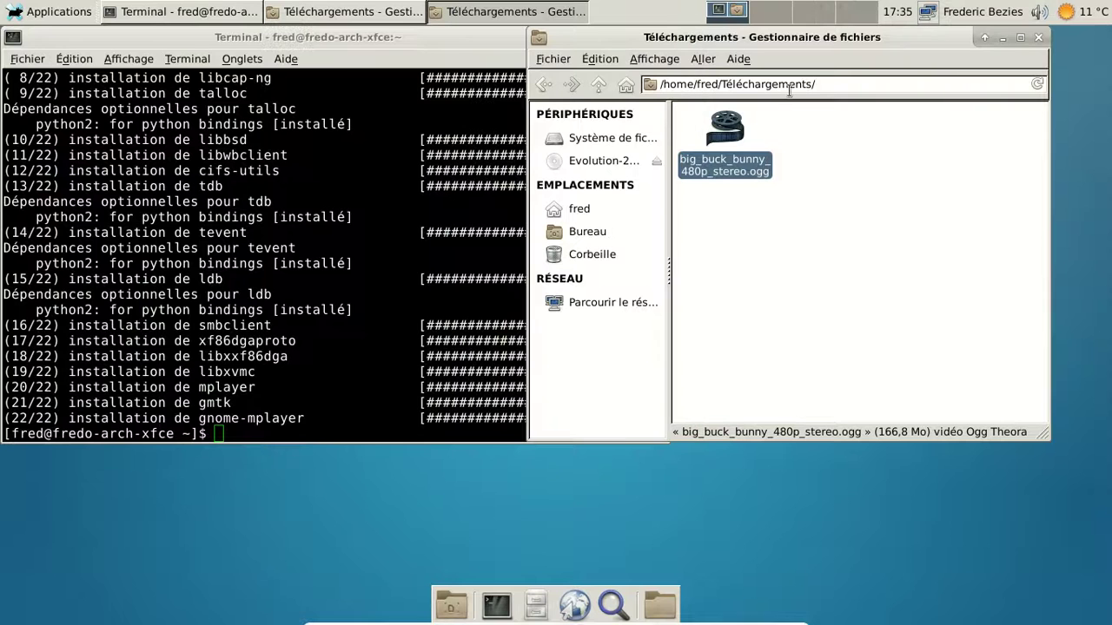
Step: Close the terminal and both Téléchargements file manager windows to clear the desktop
left_click(1038, 38)
left_click(658, 37)
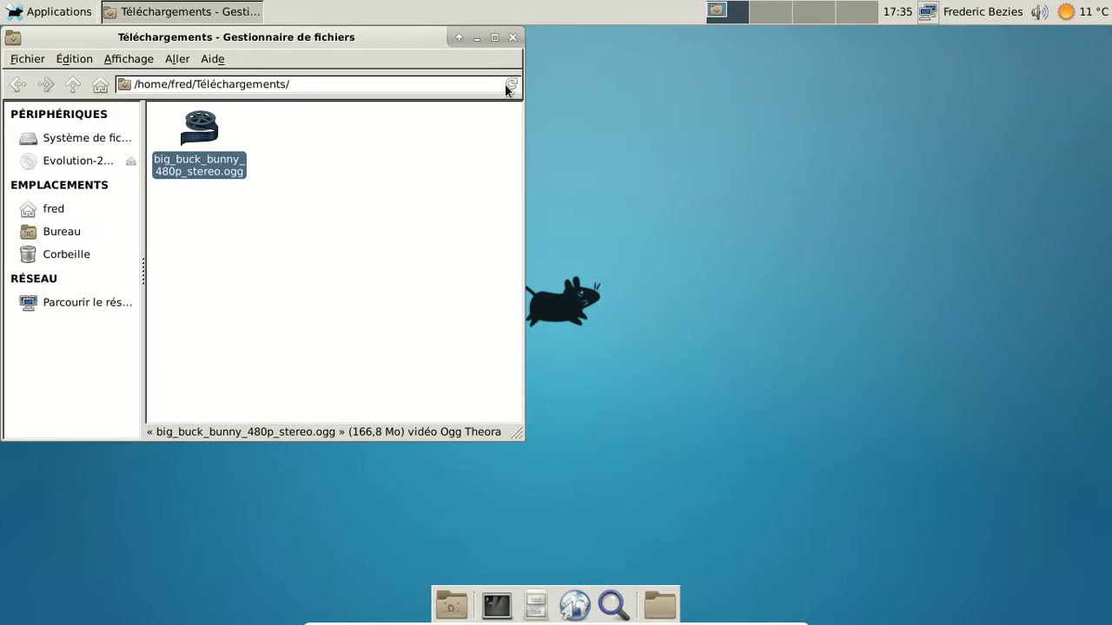
left_click(509, 39)
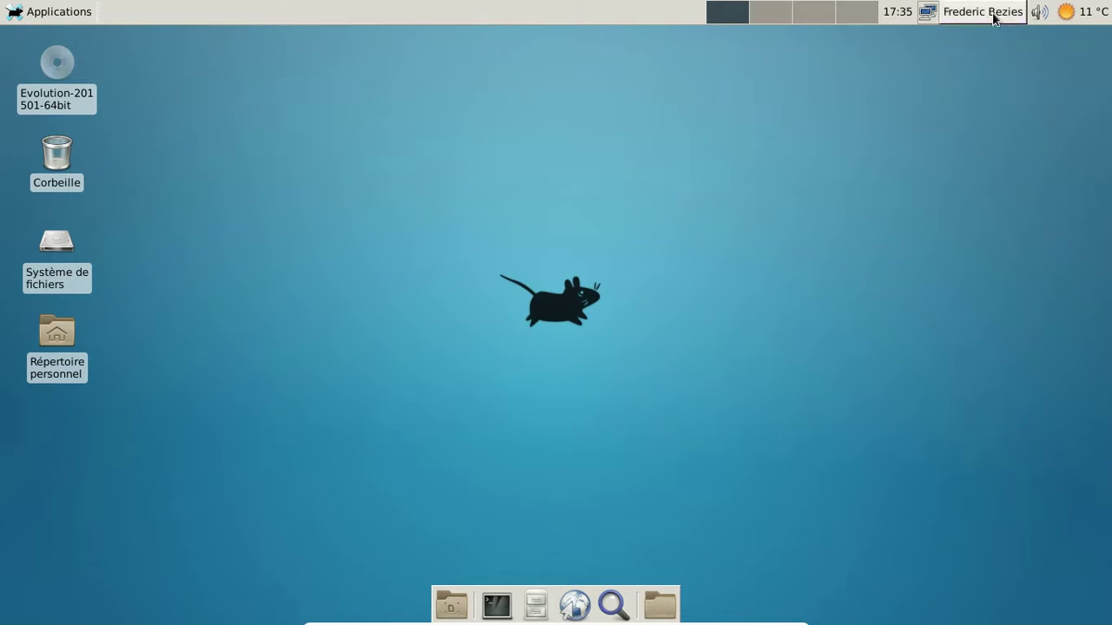
Step: Open the Xfce settings manager and display the compositor options of Peaufinage des fenêtres
left_click(83, 11)
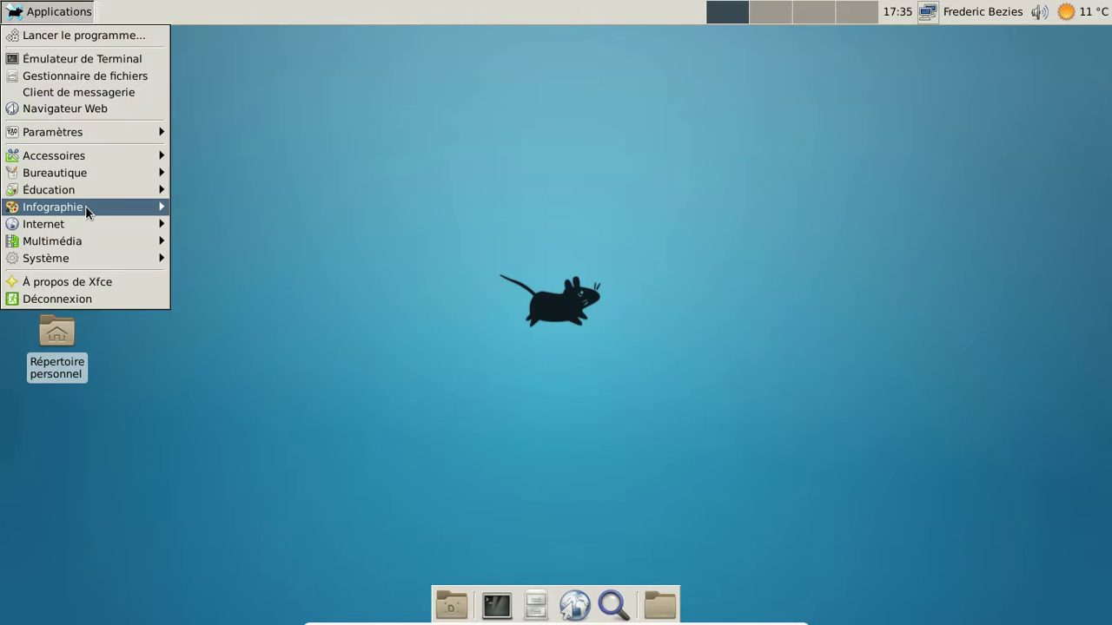
mouse_move(99, 227)
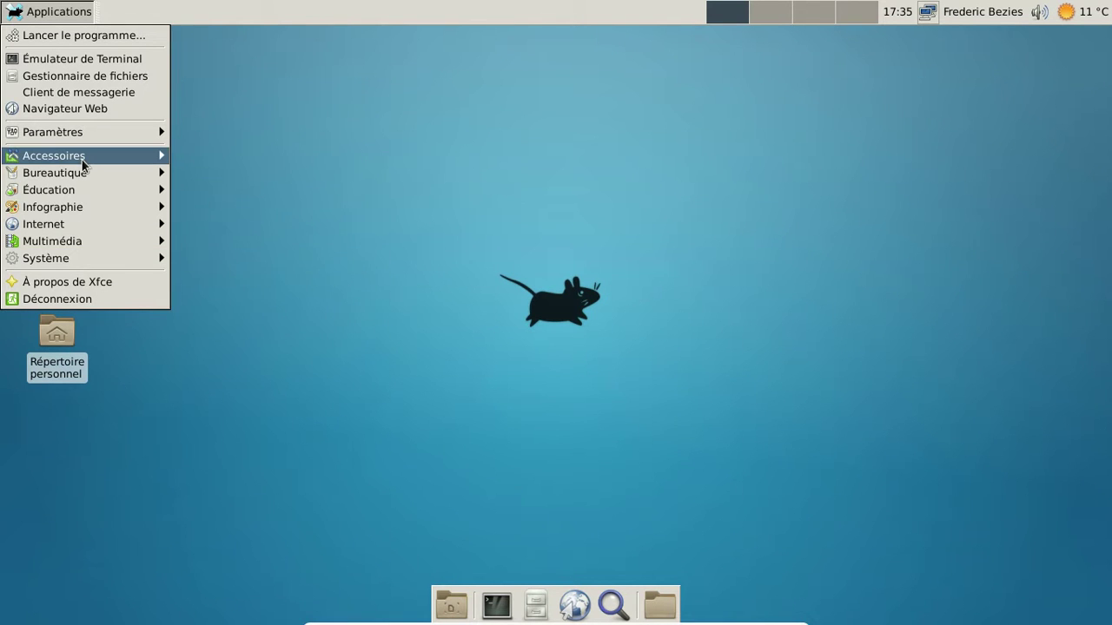
mouse_move(83, 161)
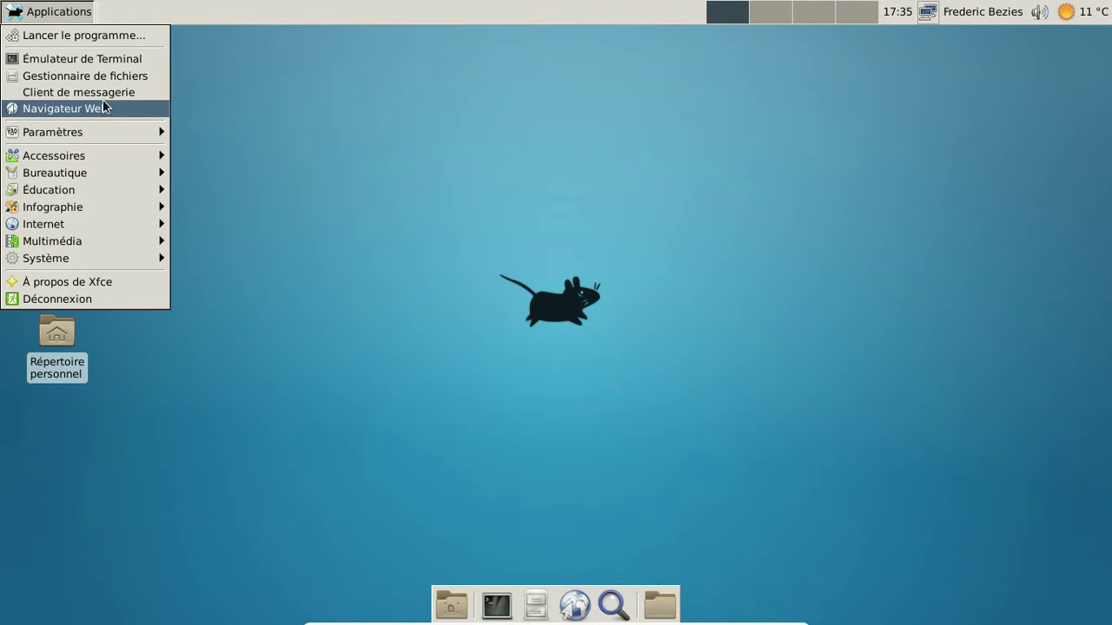
mouse_move(104, 132)
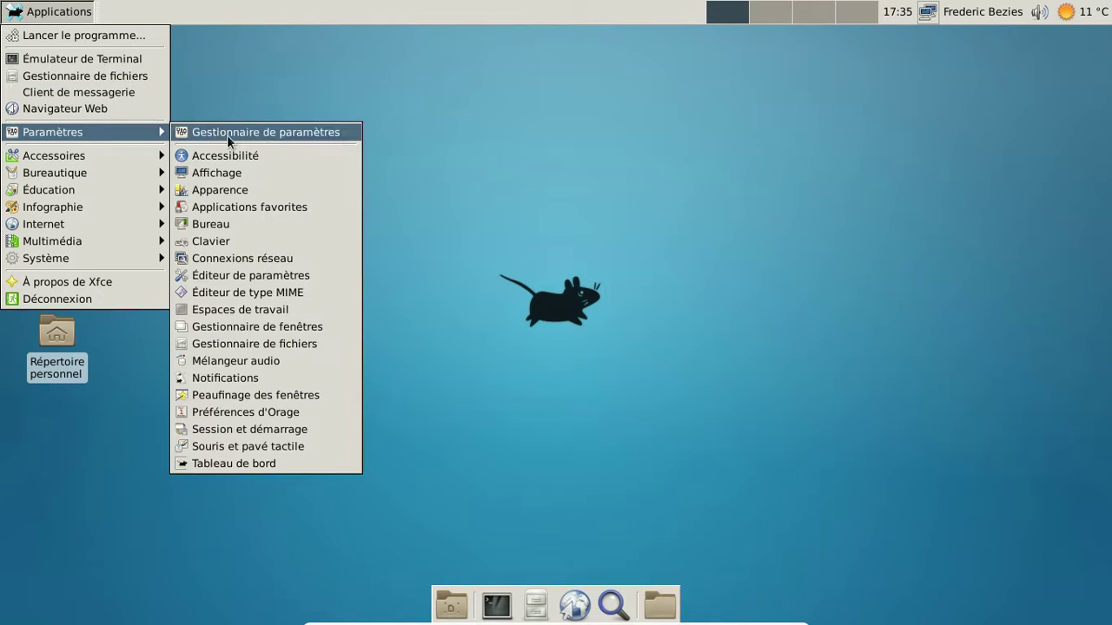
left_click(227, 134)
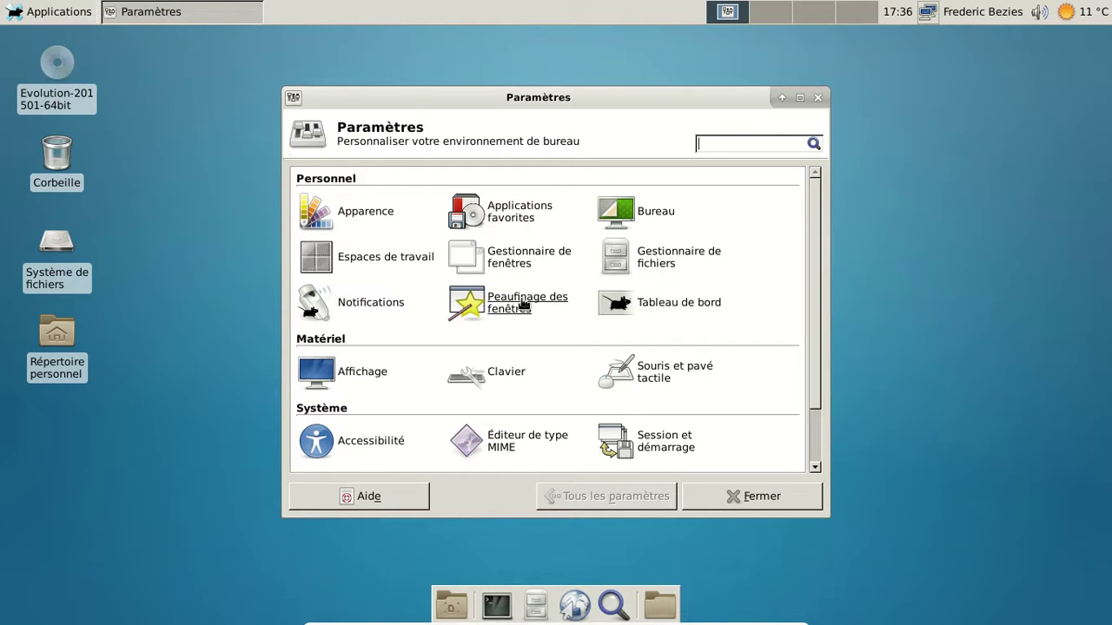
left_click(512, 240)
left_click(683, 176)
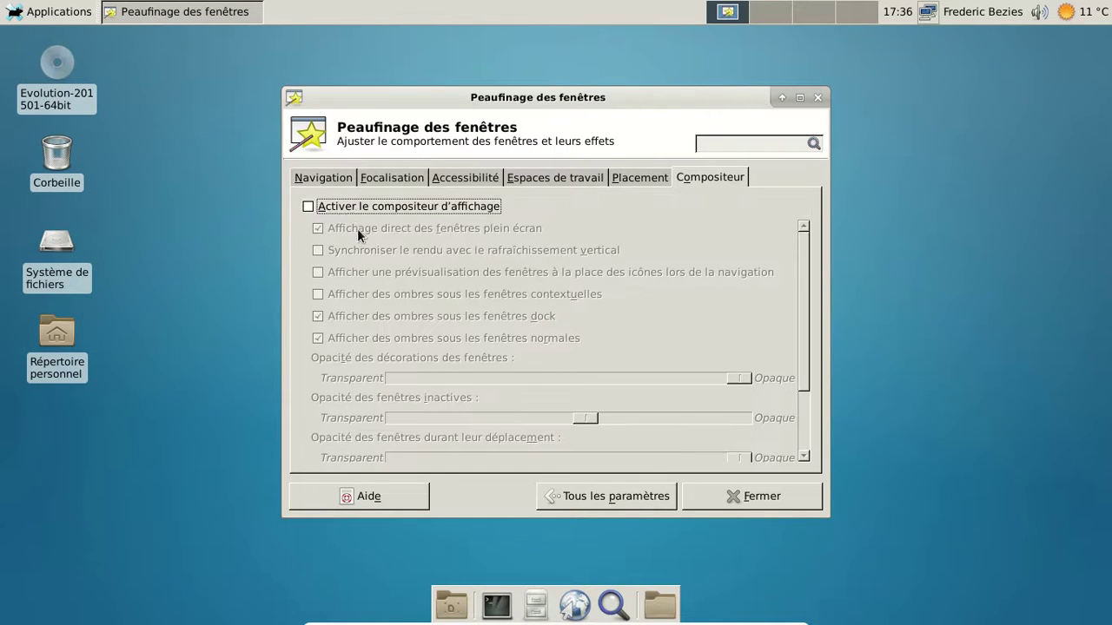
Step: Enable the display compositor, raise inactive-window opacity, lower moving-window opacity, and turn on shadows under contextual windows
left_click(349, 207)
left_click_drag(587, 418, 681, 425)
left_click_drag(738, 457, 590, 448)
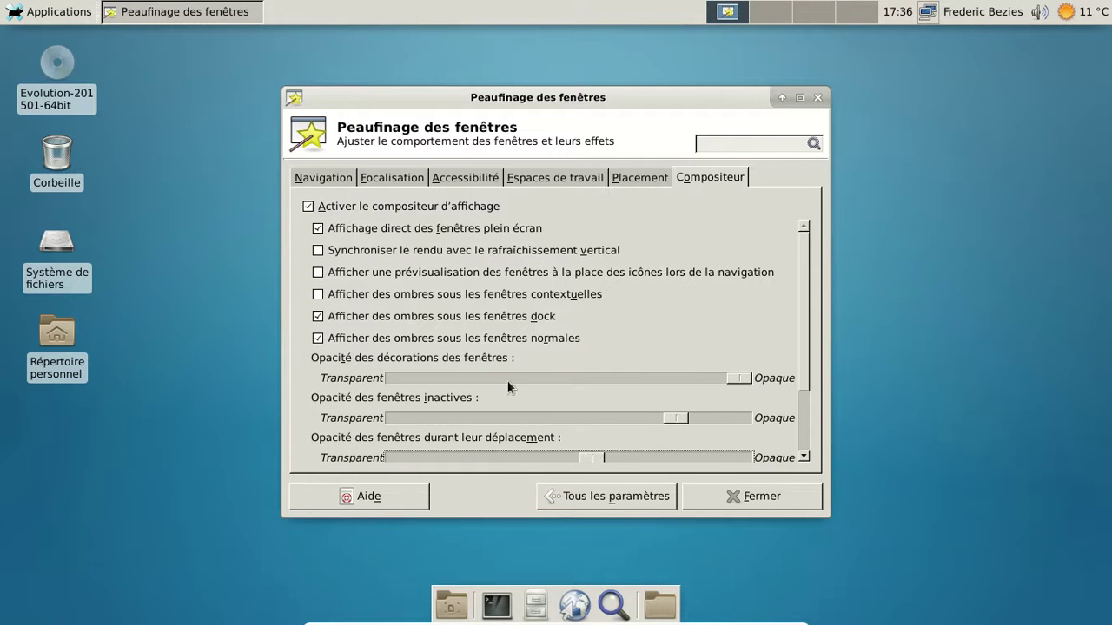
left_click(369, 295)
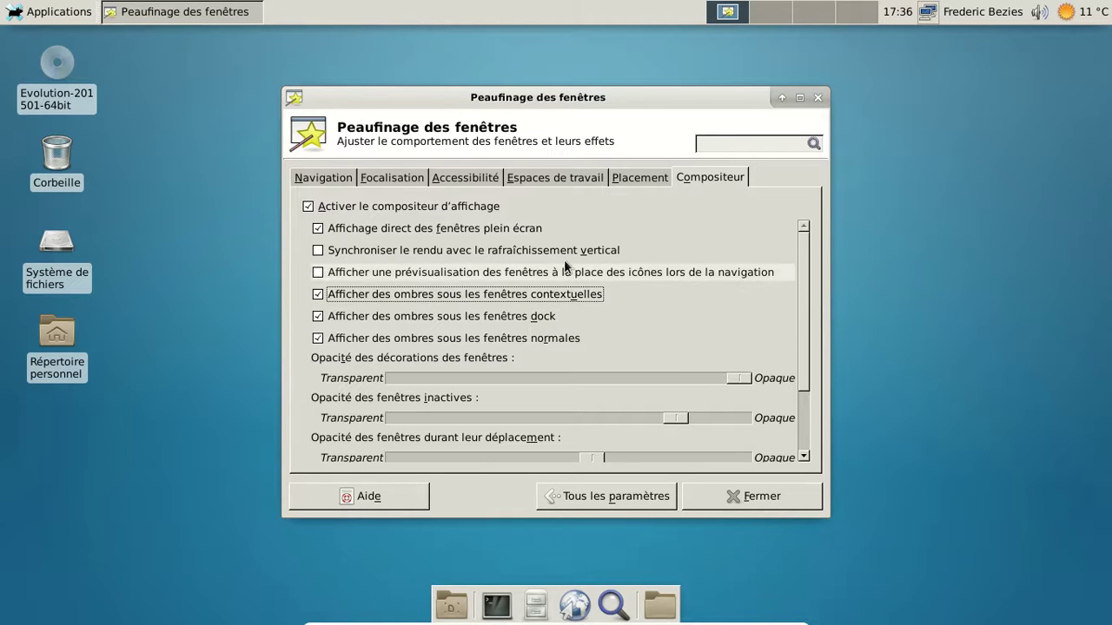
Step: Display the desktop's context menu to check the compositor effects, dismiss it, and close Peaufinage des fenêtres
right_click(910, 205)
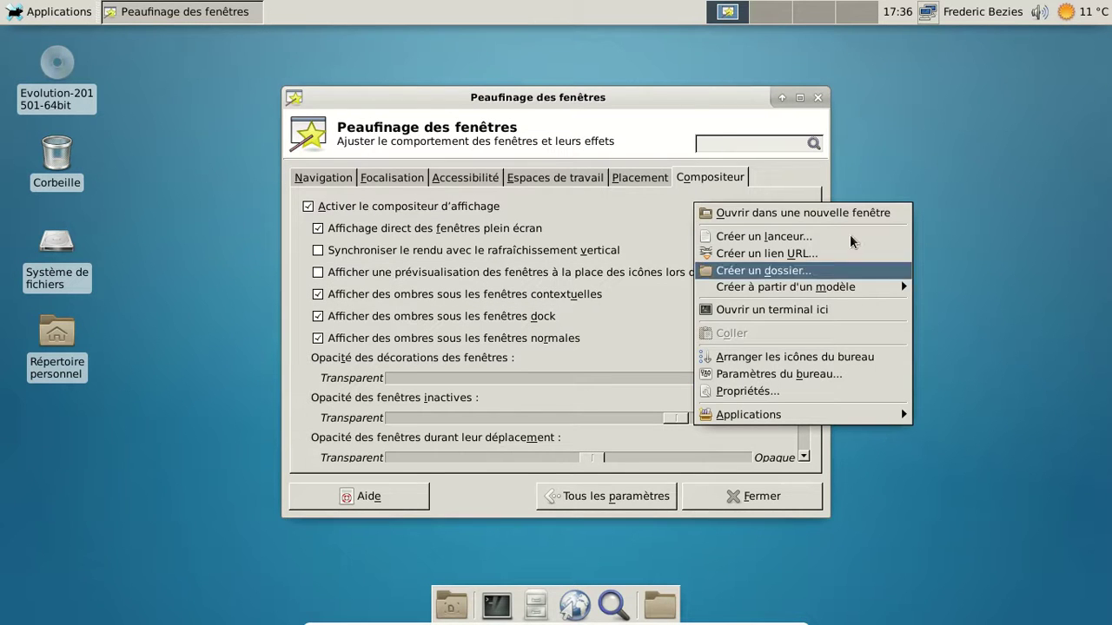
left_click(954, 152)
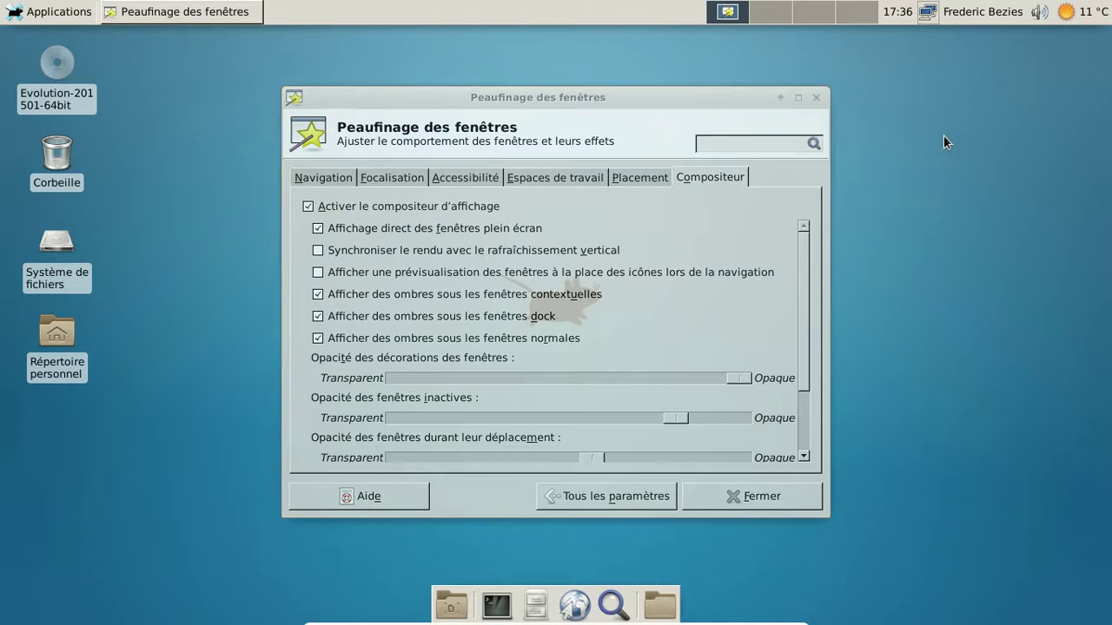
left_click(818, 98)
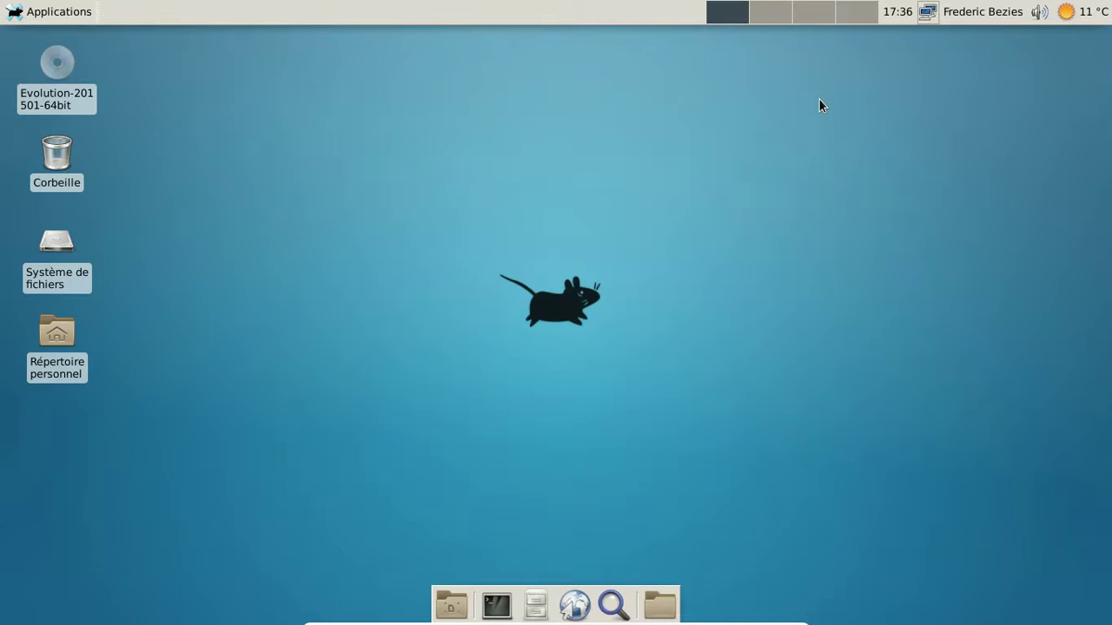
Step: Shut down the Xfce guest system from the user session menu and confirm the shutdown
left_click(1005, 17)
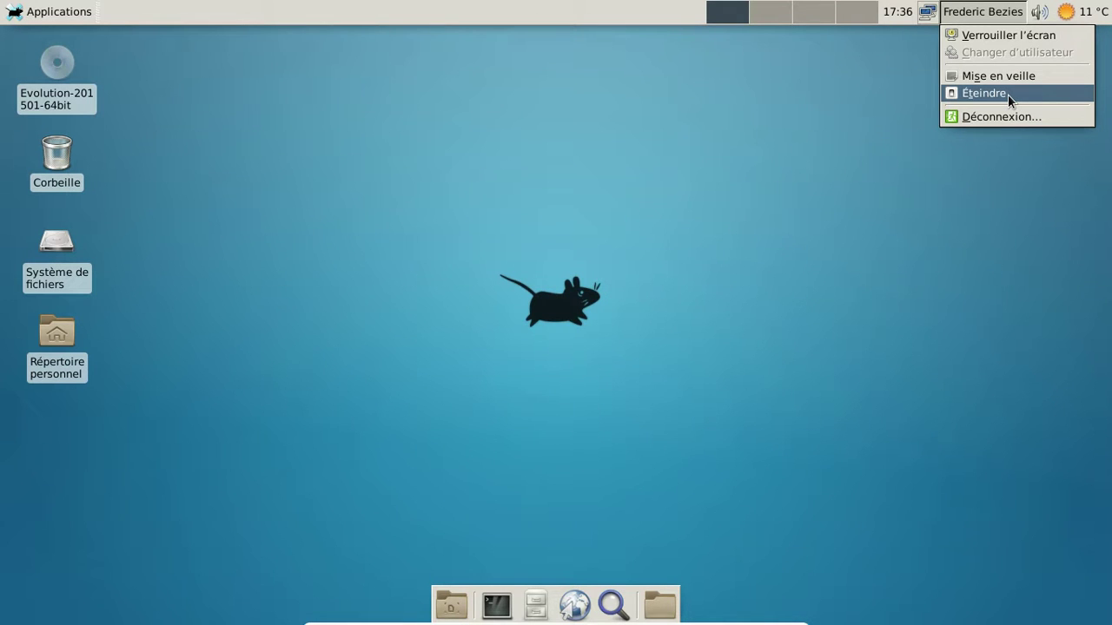
left_click(1008, 94)
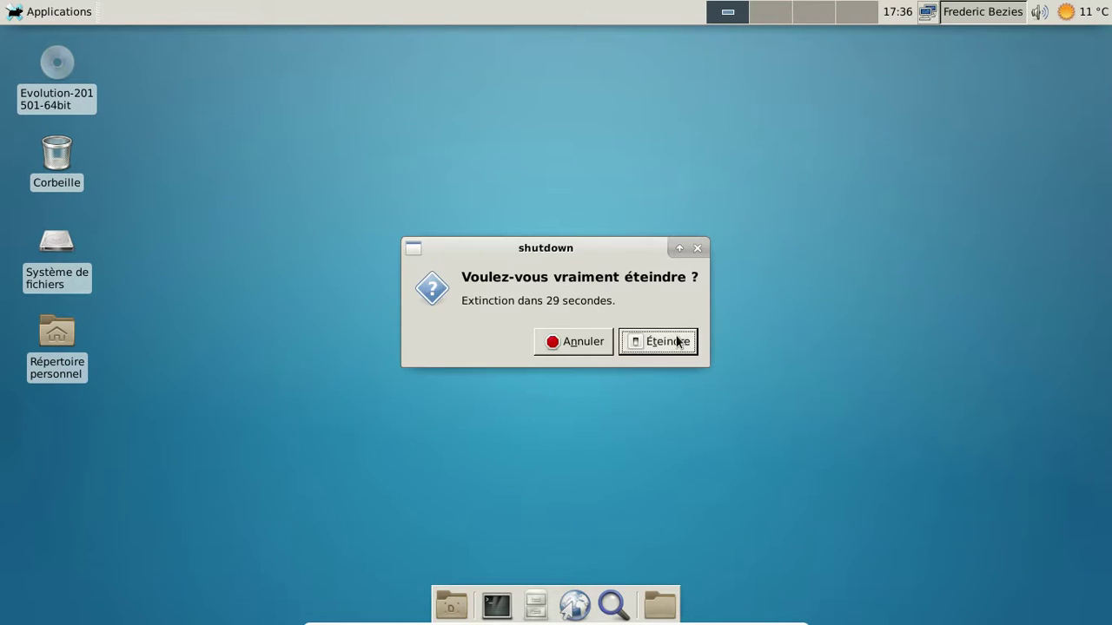
left_click(678, 341)
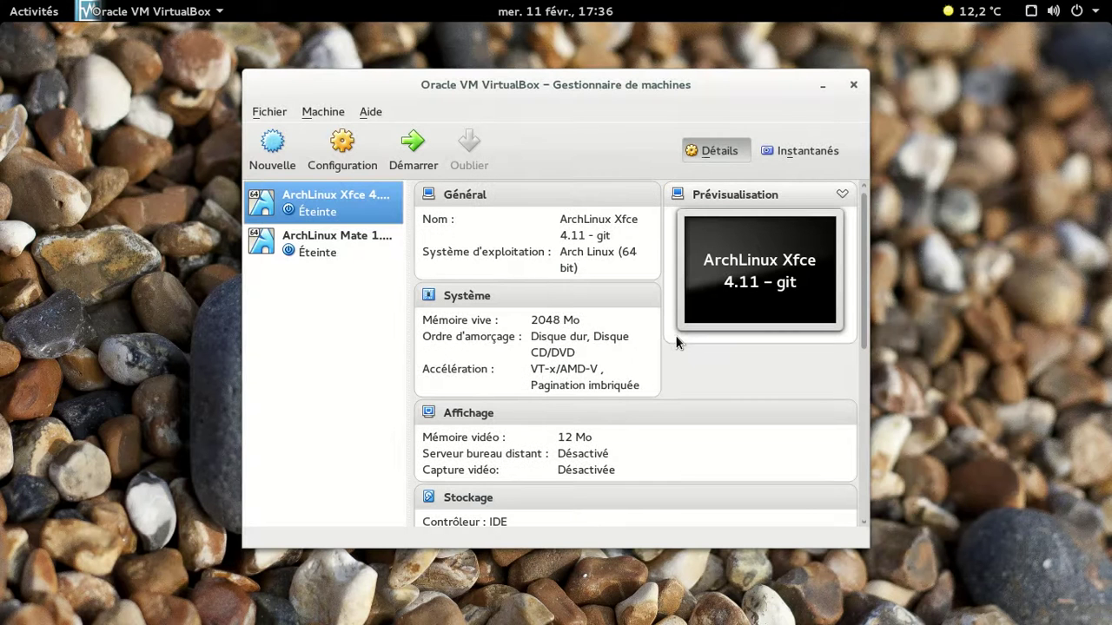
Step: Start the ArchLinux Mate 1.9.x virtual machine, boot the Arch Linux entry, and display the machine in full screen
left_click(374, 249)
left_click(413, 148)
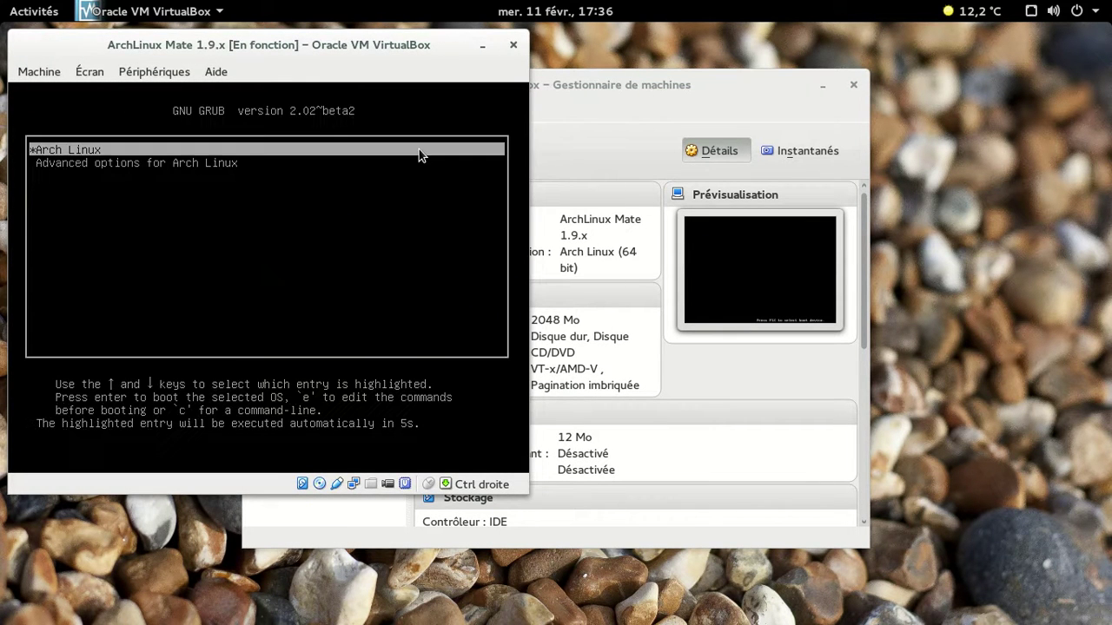
key("Return")
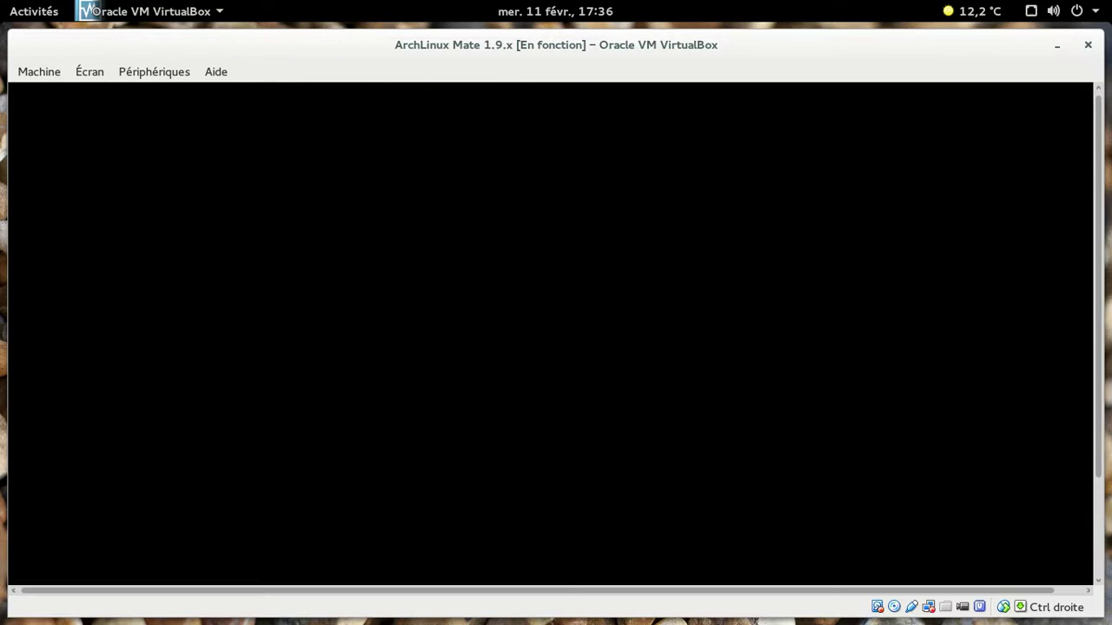
key("Control_R+f")
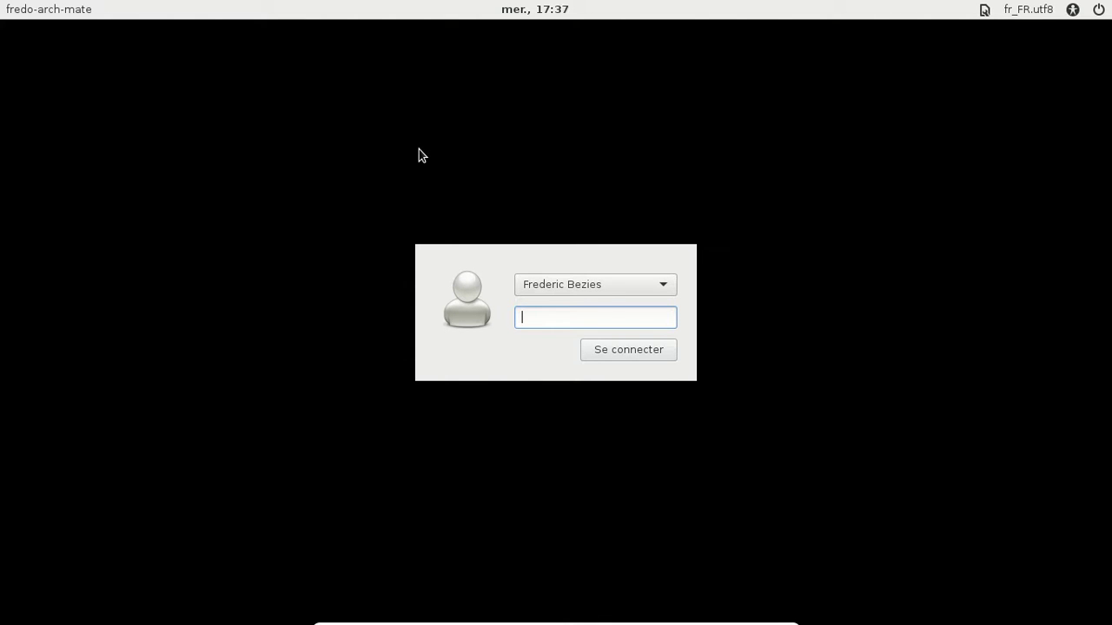
Step: Log in to the MATE session with the account password and toggle the panel clock on and off
type("*********")
key("Return")
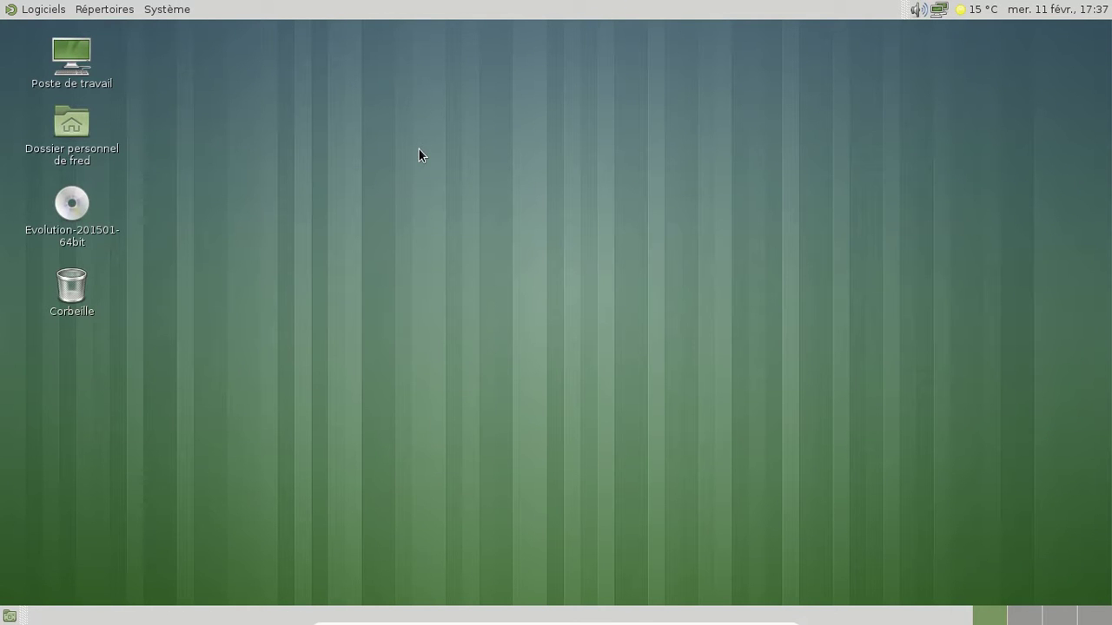
left_click(1072, 14)
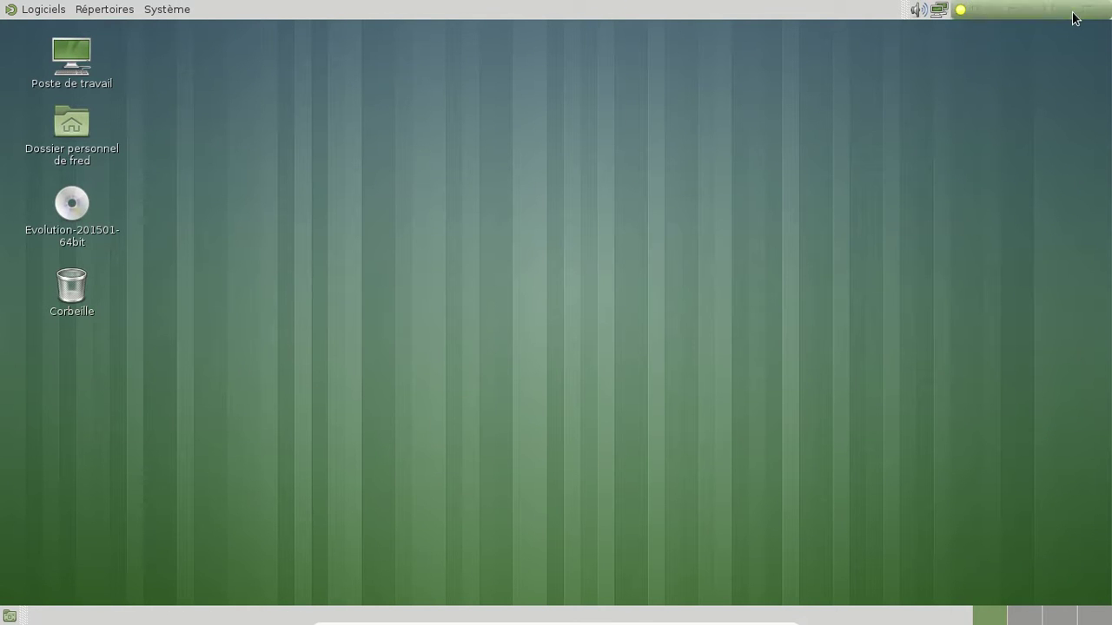
left_click(1070, 14)
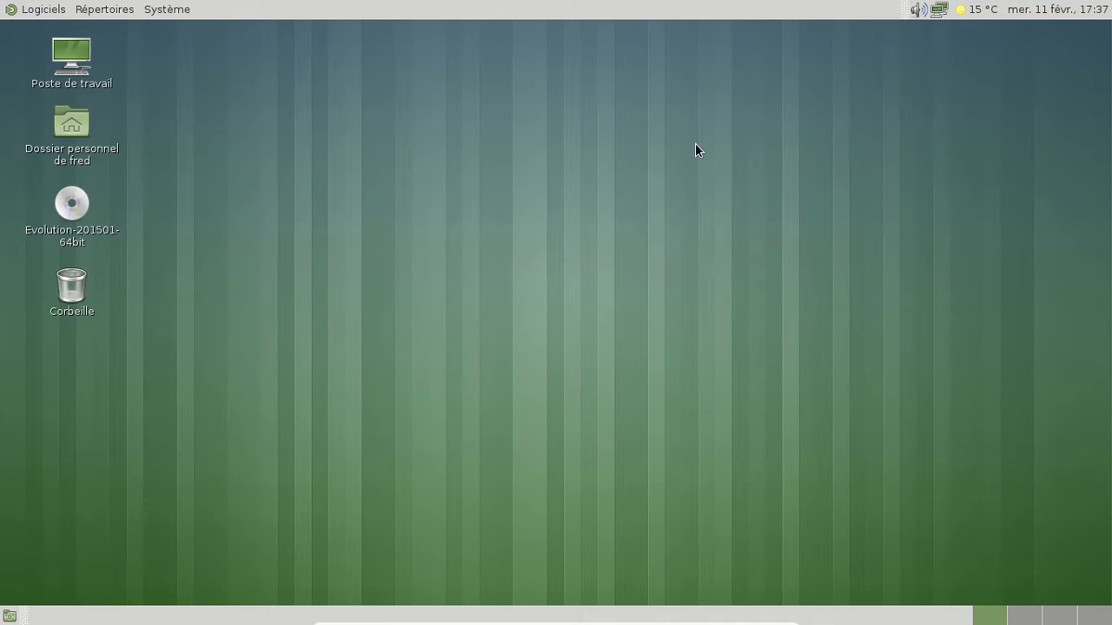
Step: Look over the main desktop menus, display À propos de MATE, and move its window to the desktop's upper right area
left_click(35, 11)
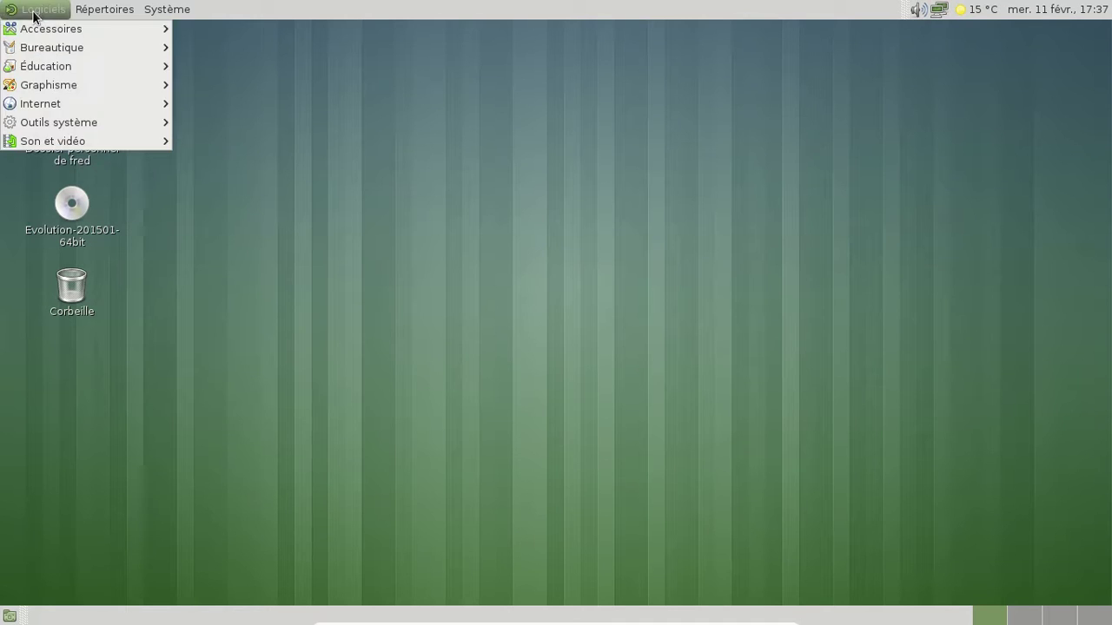
mouse_move(104, 10)
mouse_move(167, 9)
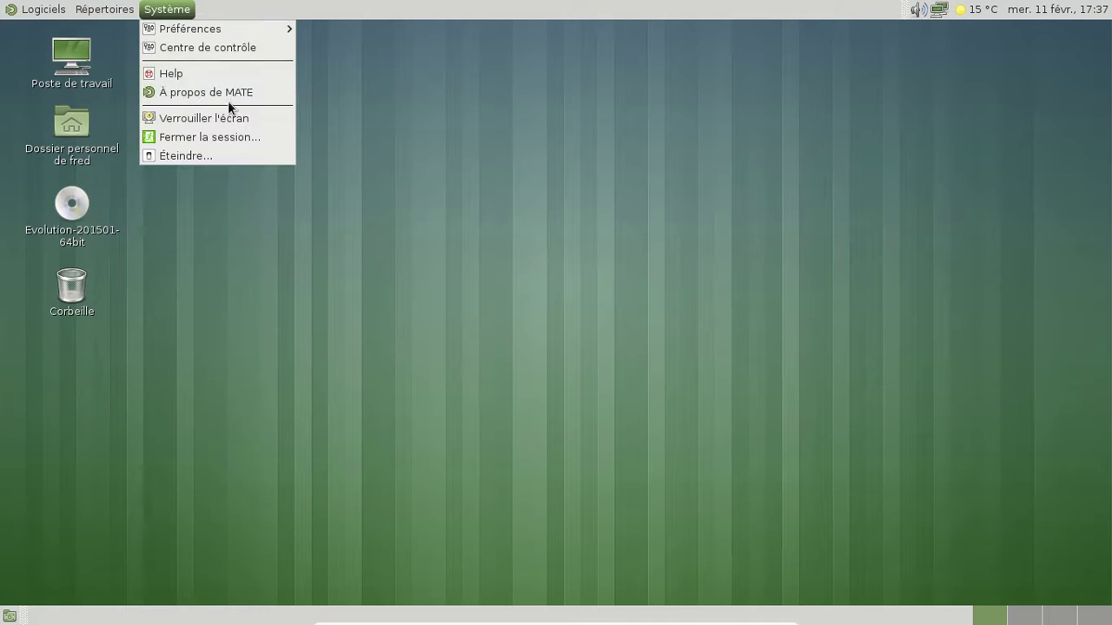
left_click(224, 92)
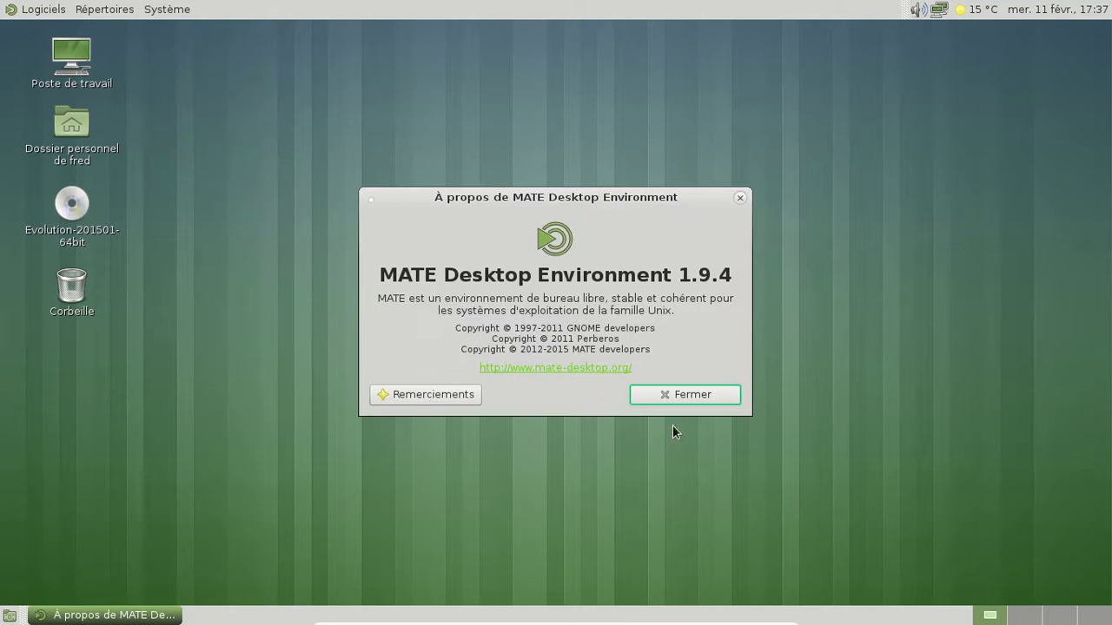
left_click_drag(603, 205, 938, 95)
Step: Open the MATE help, look through the MATE User Guide front page, and close both the guide and the about window
left_click(179, 16)
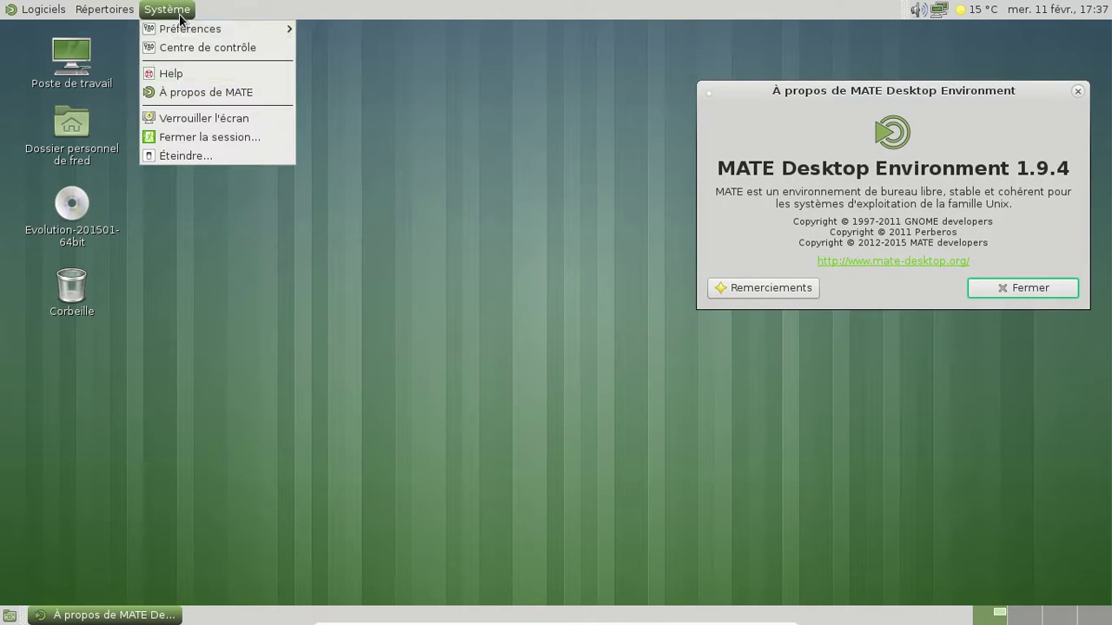
left_click(197, 72)
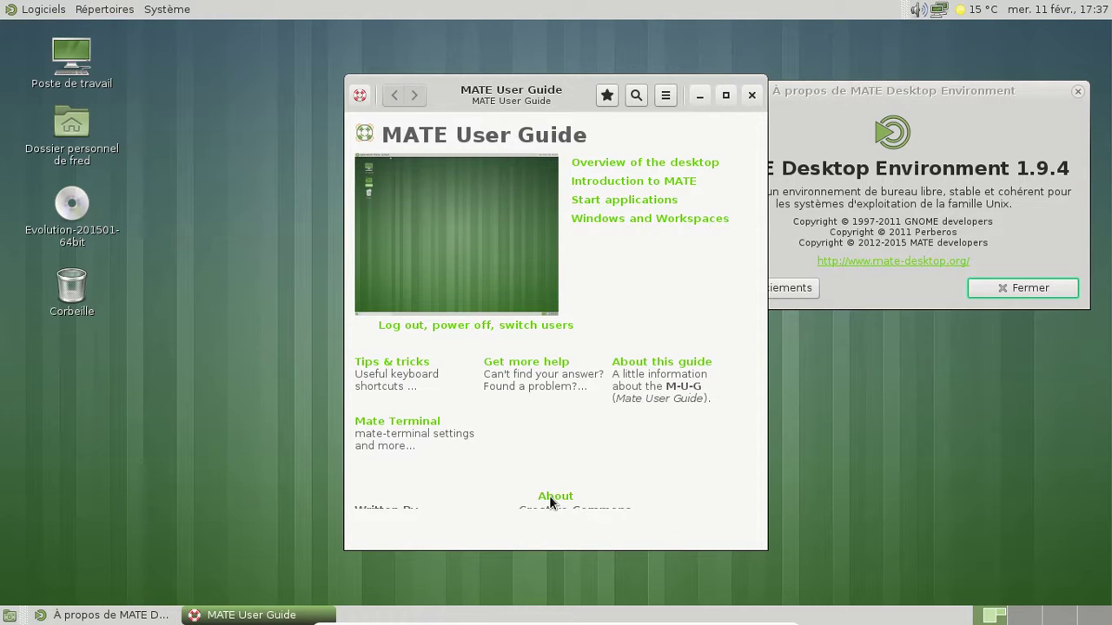
scroll(635, 393, "down", 1)
scroll(634, 399, "up", 1)
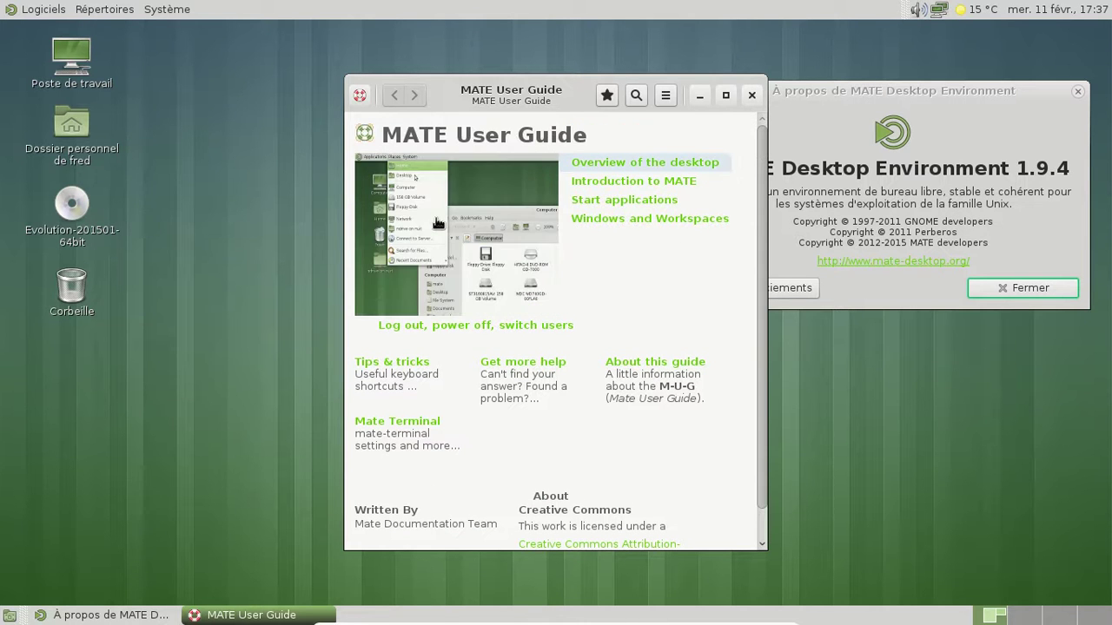
left_click(751, 95)
left_click(1075, 92)
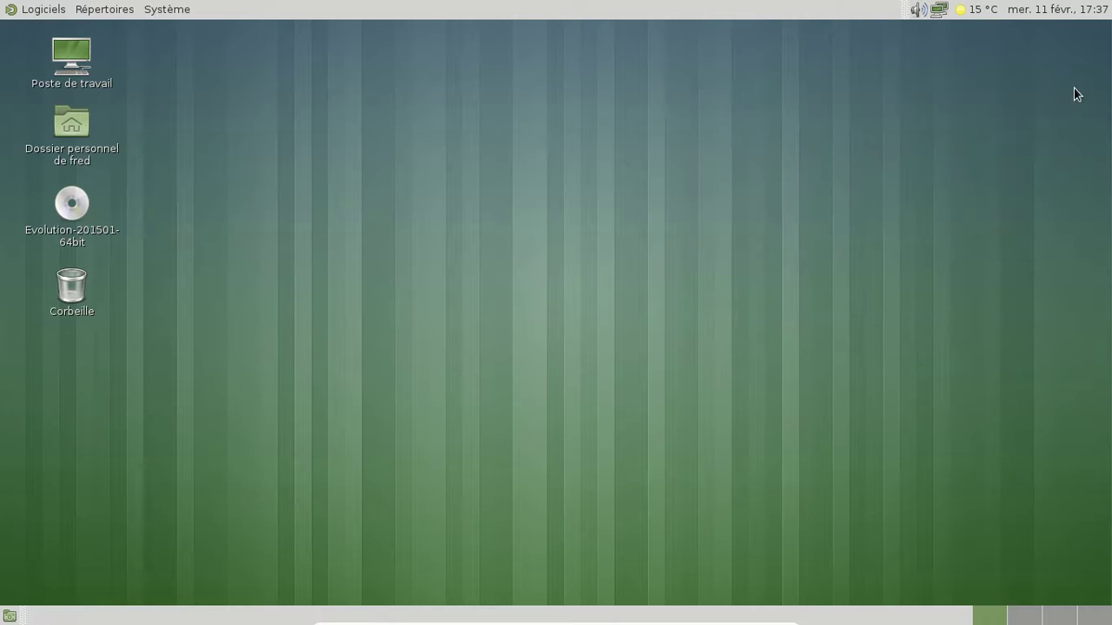
Step: Launch Moniteur système MATE to check resource usage and move its window towards the middle of the desktop
left_click(36, 10)
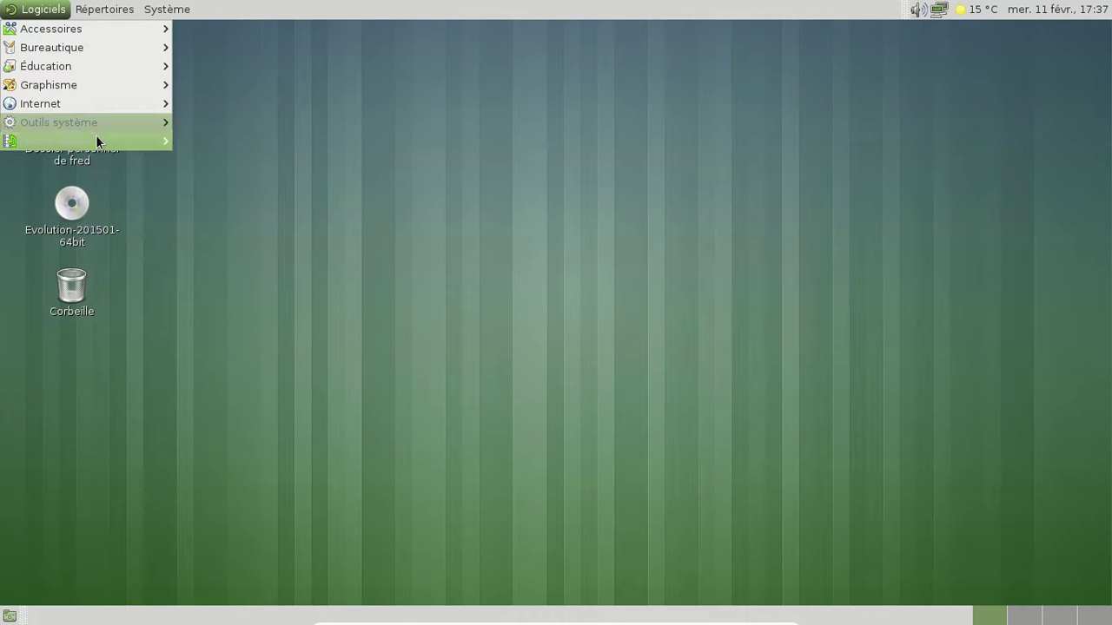
mouse_move(86, 121)
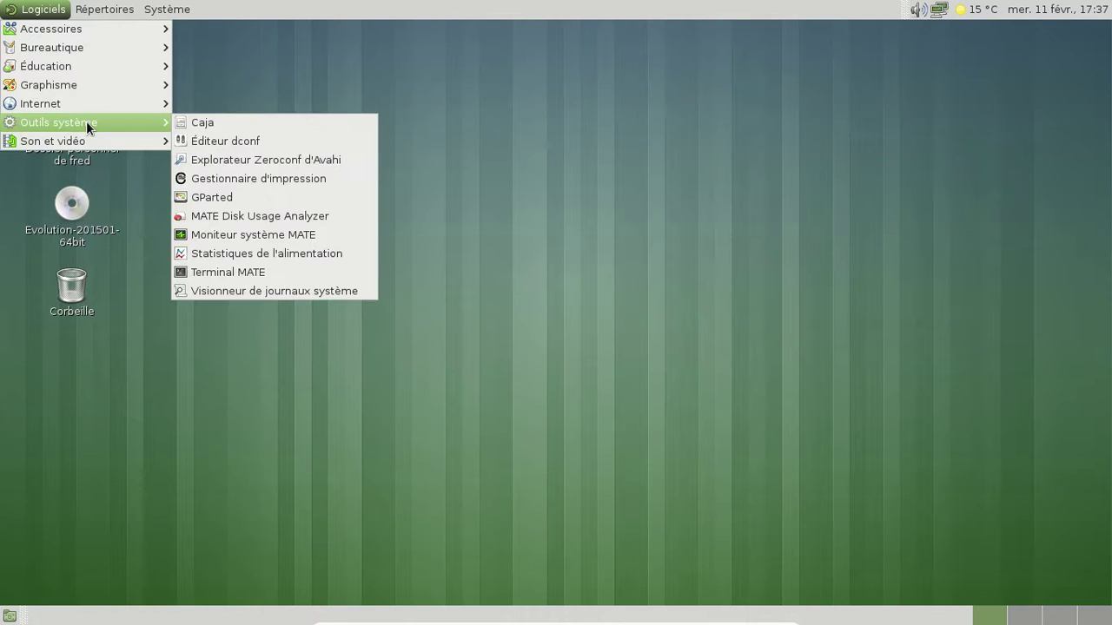
left_click(270, 233)
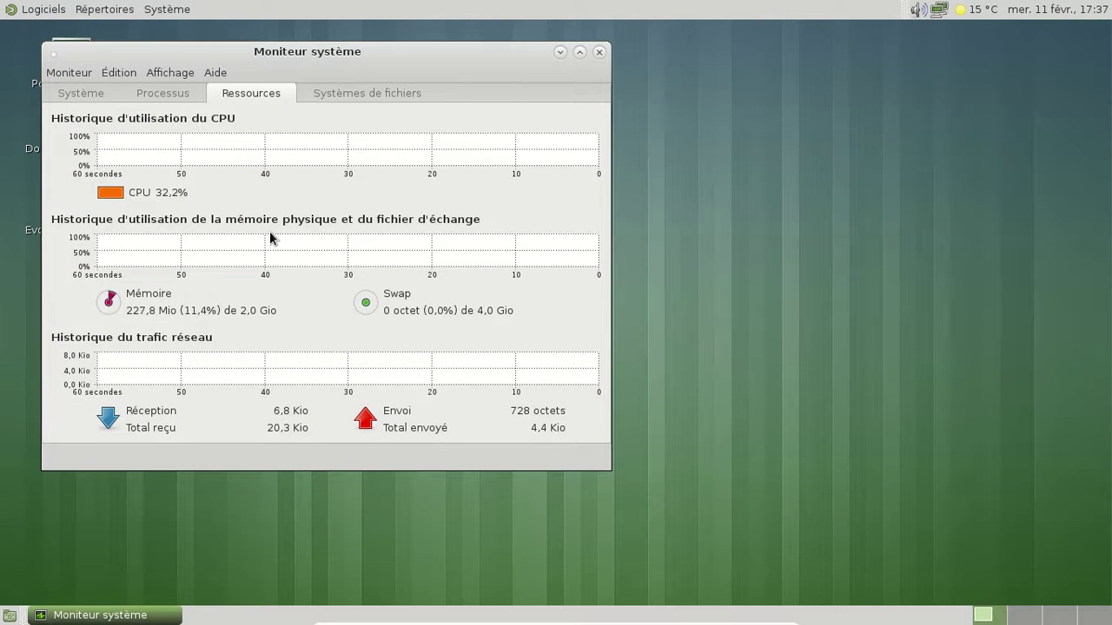
left_click_drag(323, 50, 536, 81)
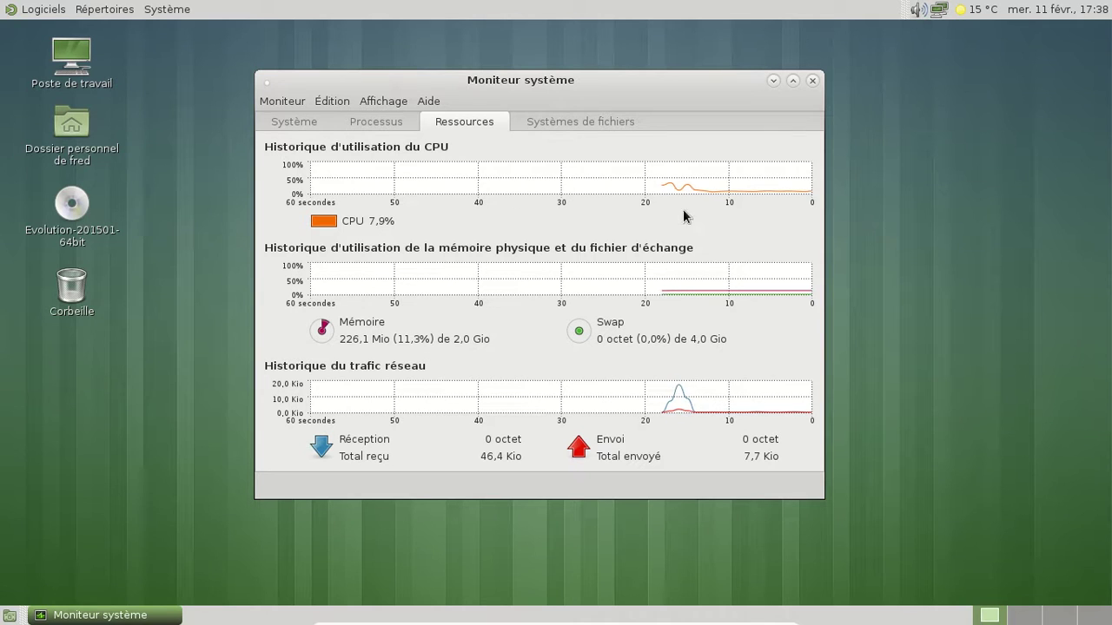
Step: Examine the system information, process list and resource graphs in Moniteur système, and close it
left_click(308, 122)
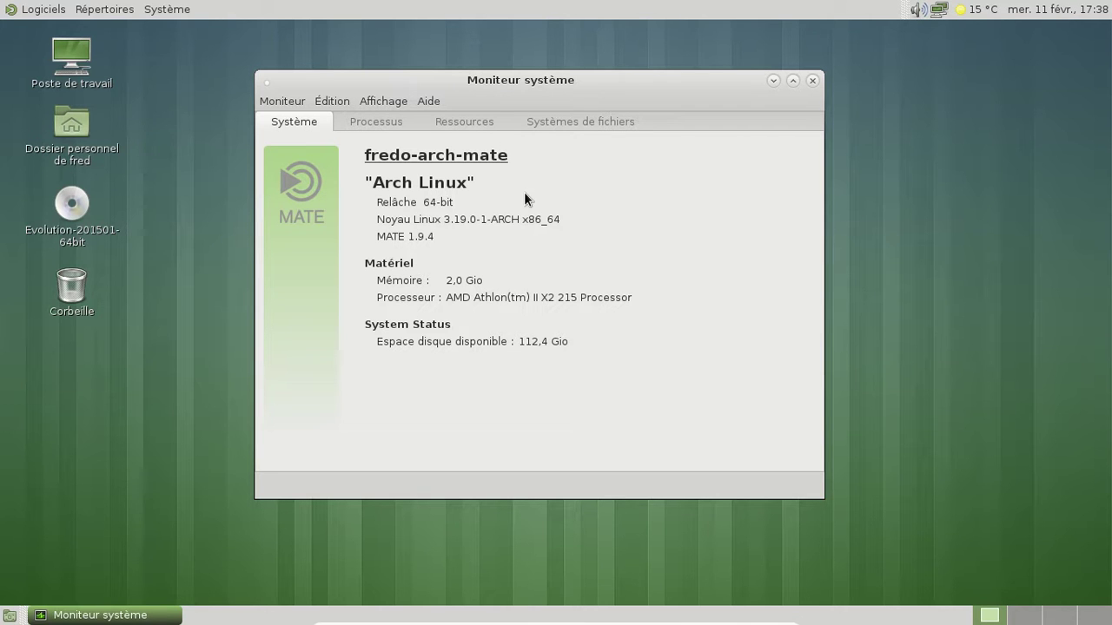
left_click(364, 122)
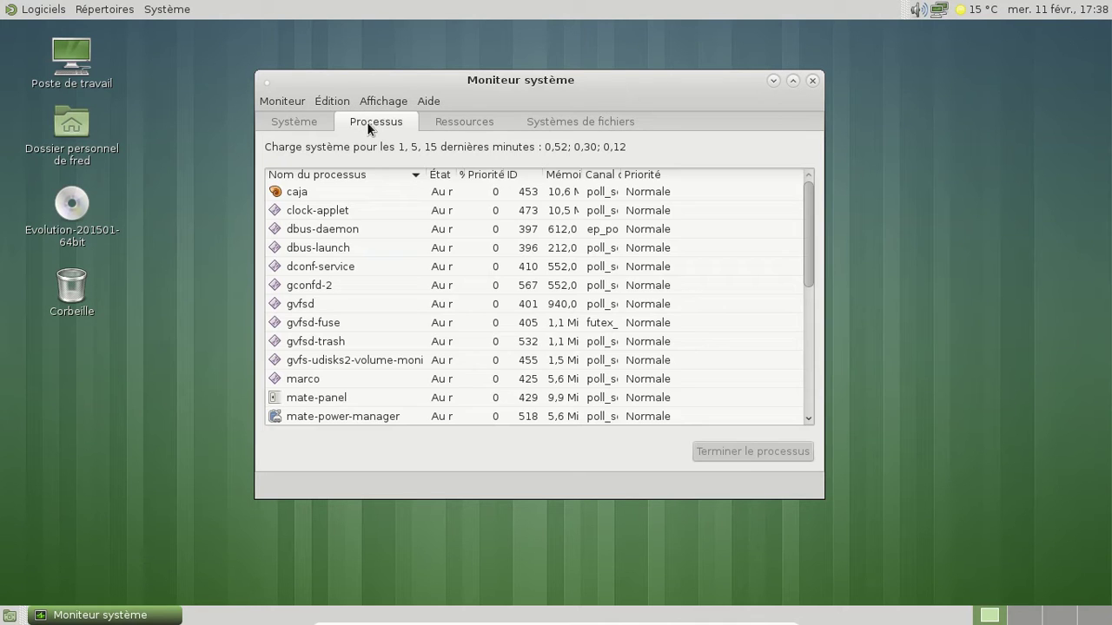
left_click(436, 127)
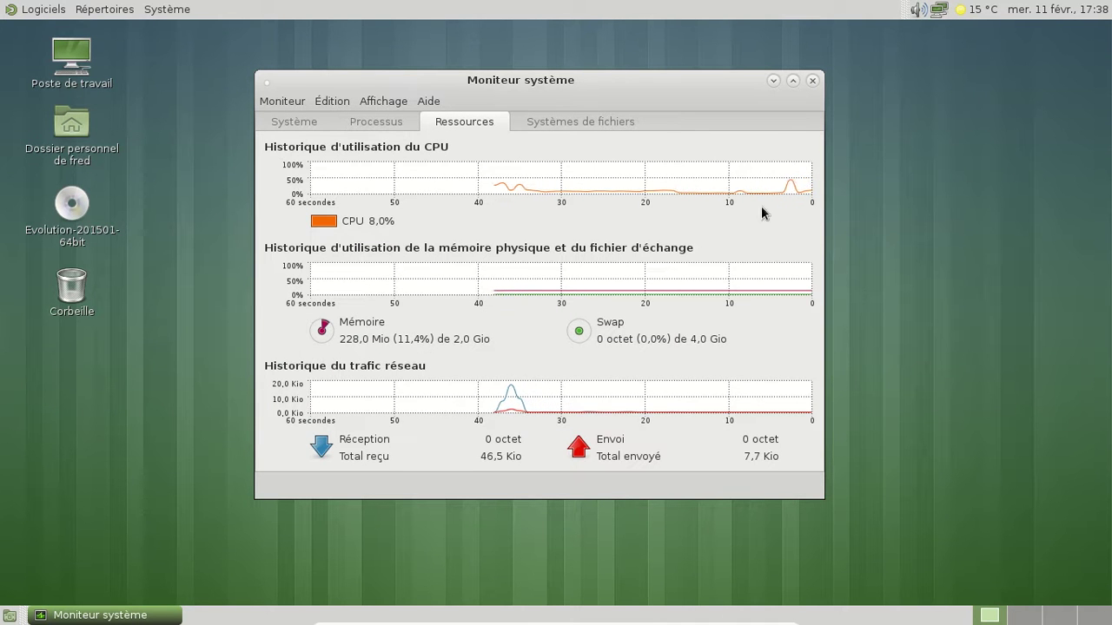
left_click(812, 80)
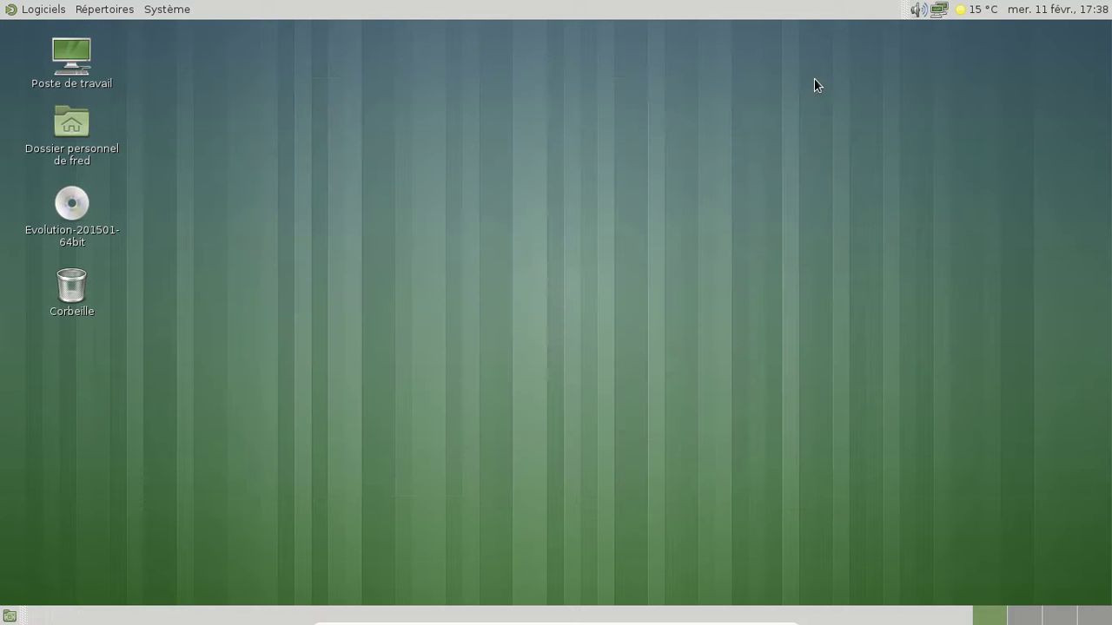
Step: Launch the Caja file manager on the home folder and check its help information
left_click(43, 10)
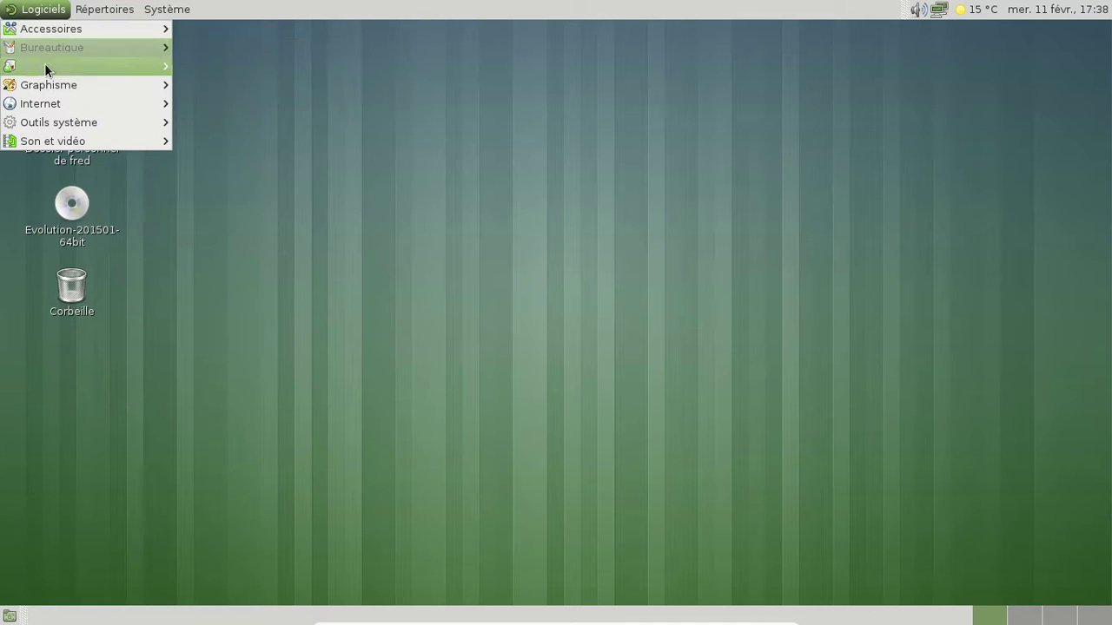
mouse_move(43, 73)
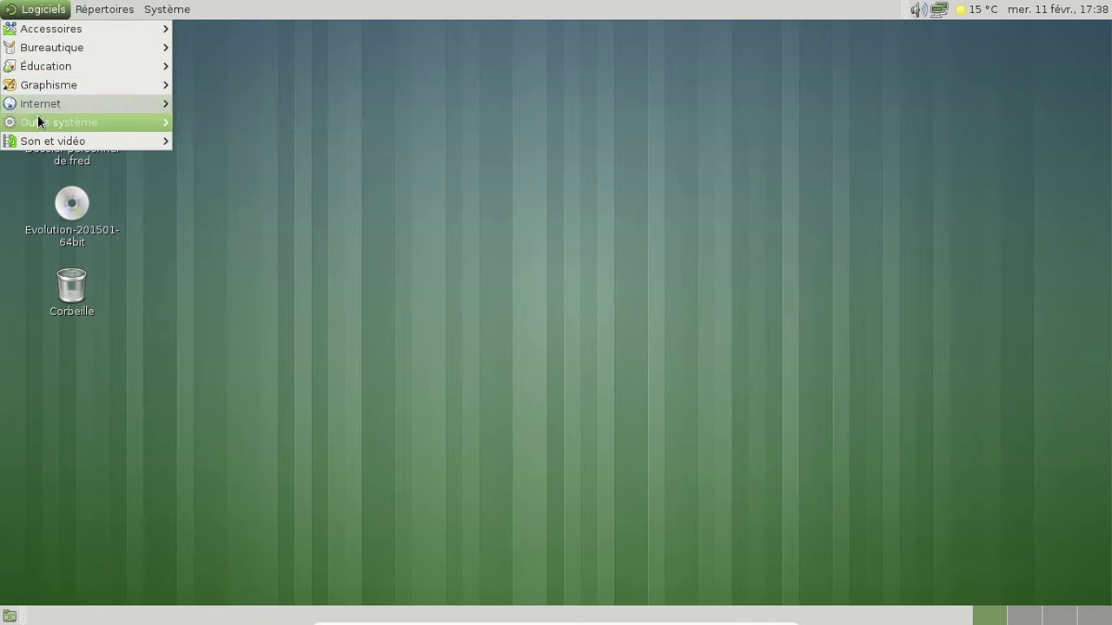
mouse_move(38, 115)
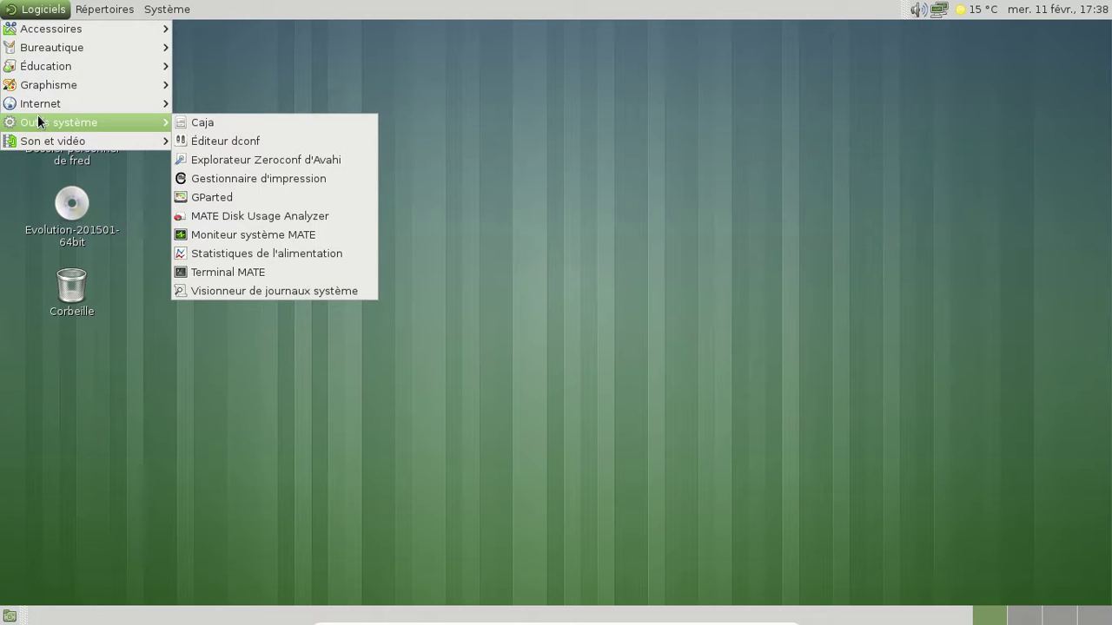
left_click(205, 117)
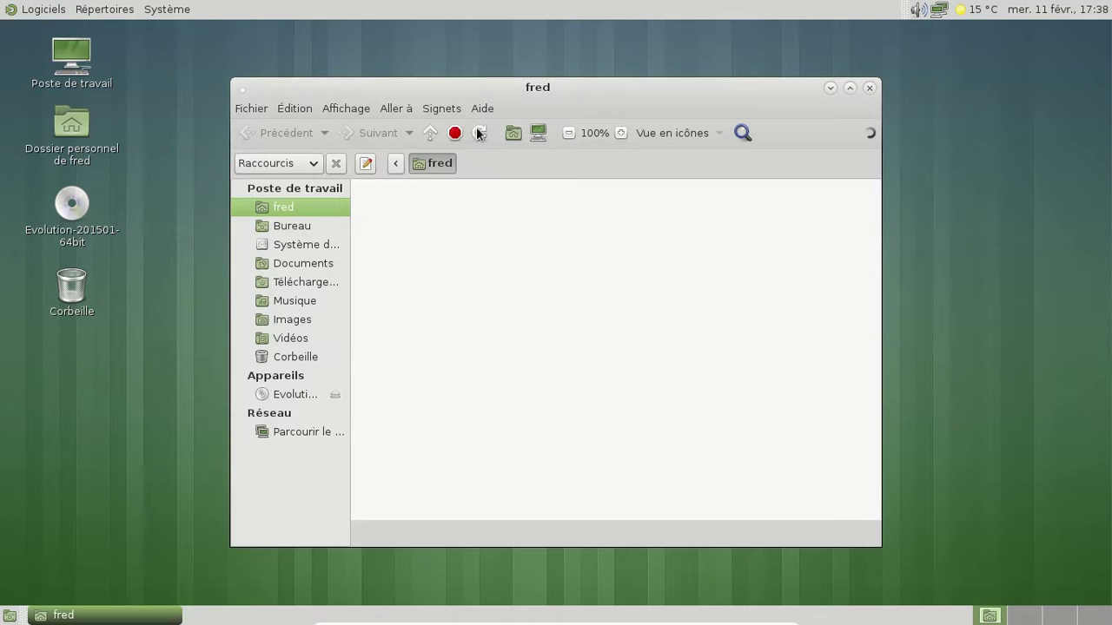
left_click(482, 108)
left_click(497, 146)
left_click(726, 457)
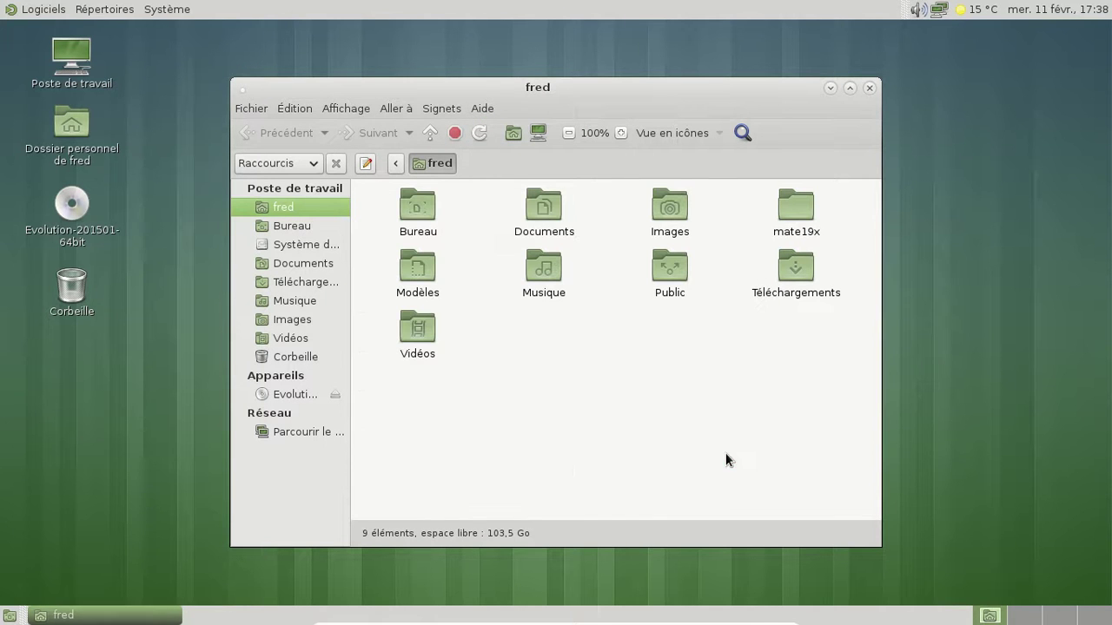
Step: Check the size and contents of the mate19x folder in its properties and close them
left_click(793, 235)
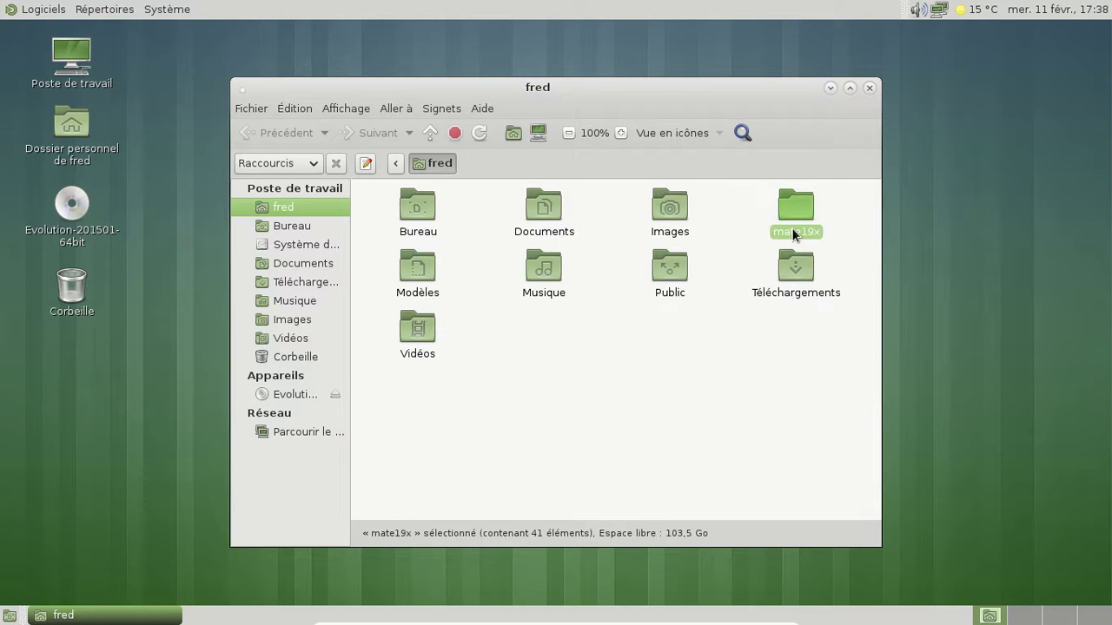
key("alt+Return")
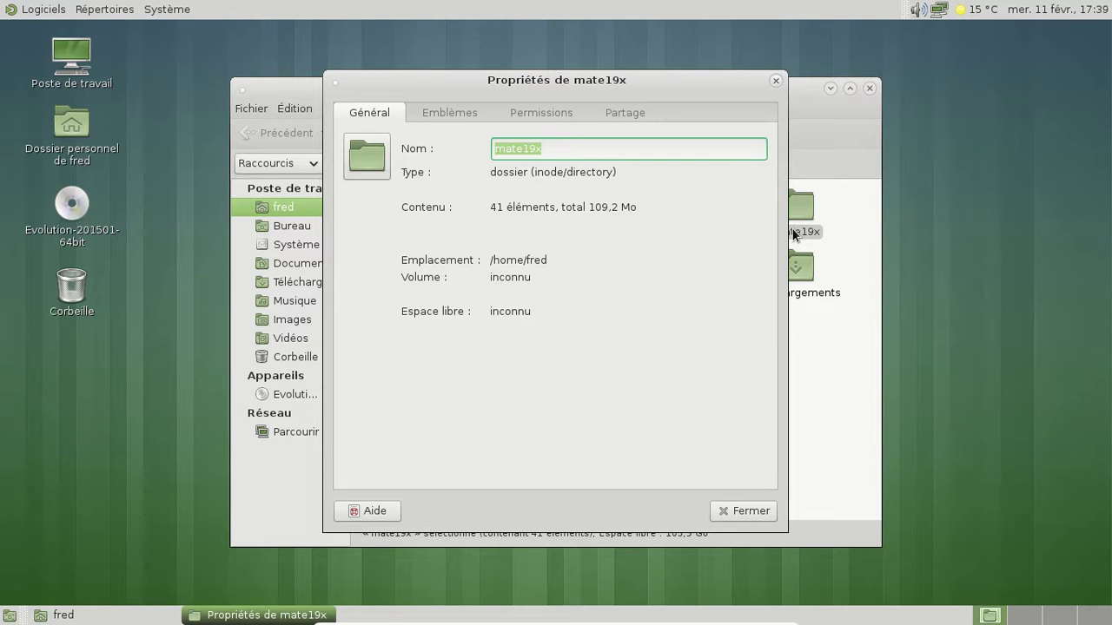
left_click(744, 512)
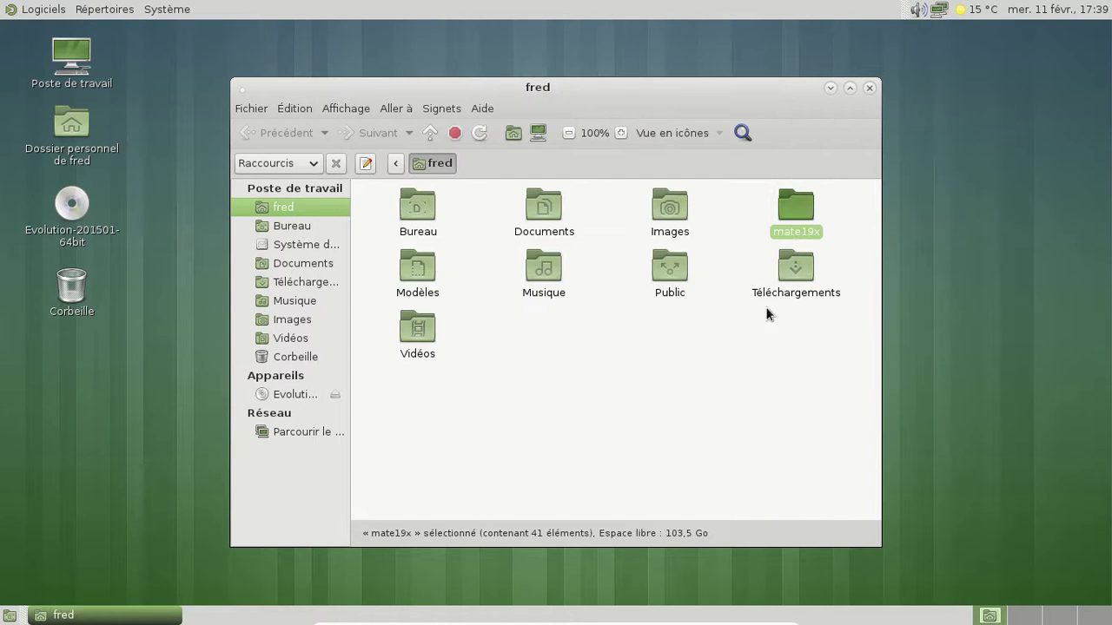
Step: Open a terminal inside the mate19x folder and decompress all its packages with "xz -vvd *"
double_click(787, 236)
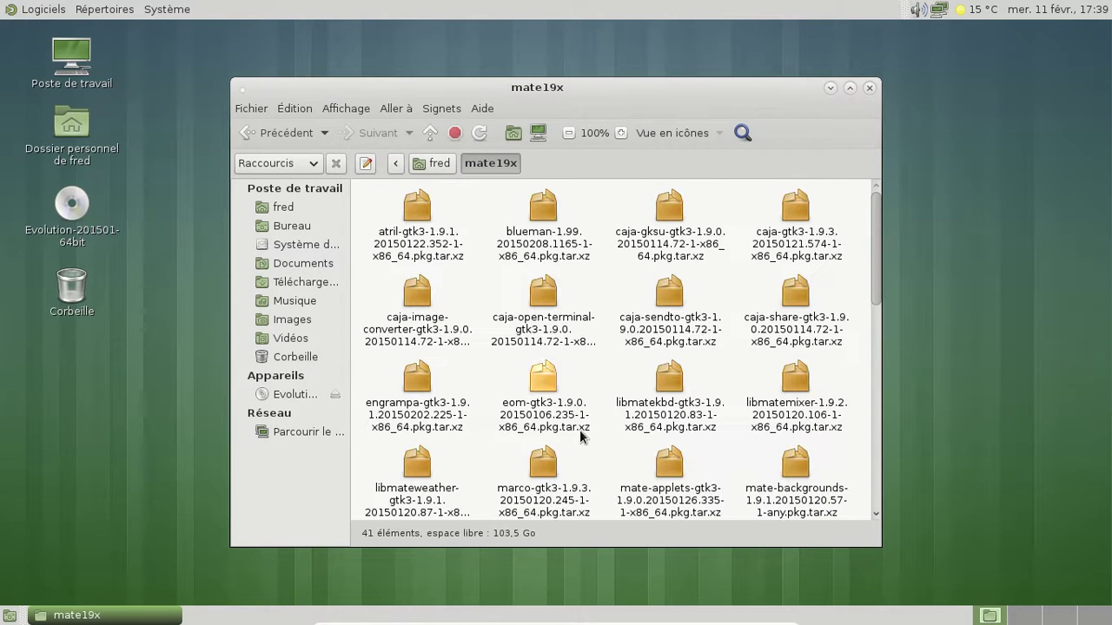
right_click(605, 279)
left_click(663, 327)
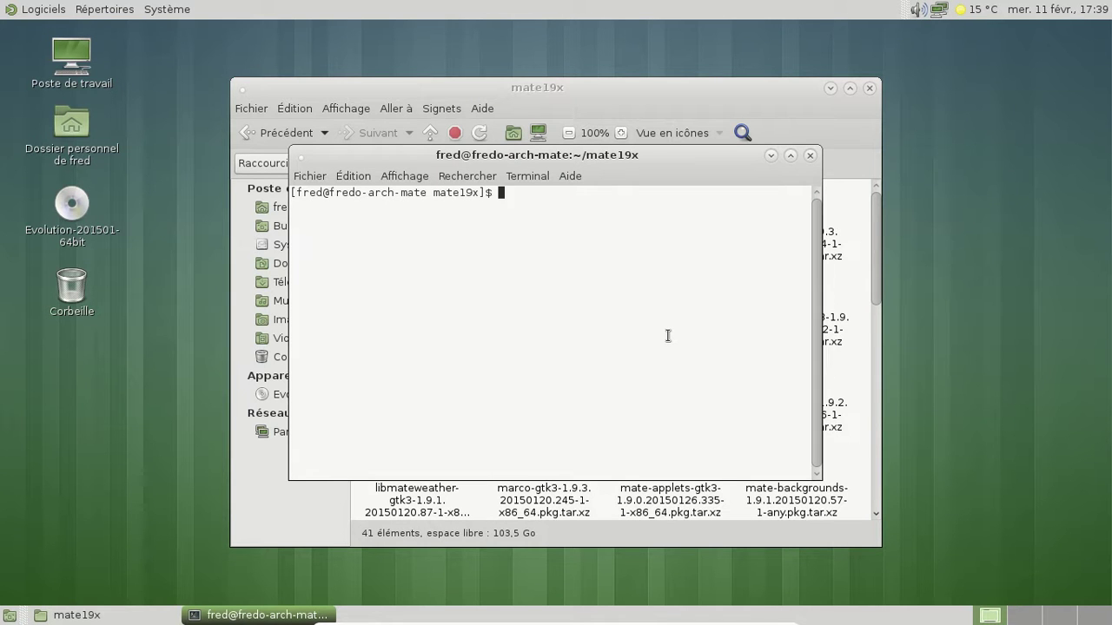
type("x")
type("z -vvd *")
key("Return")
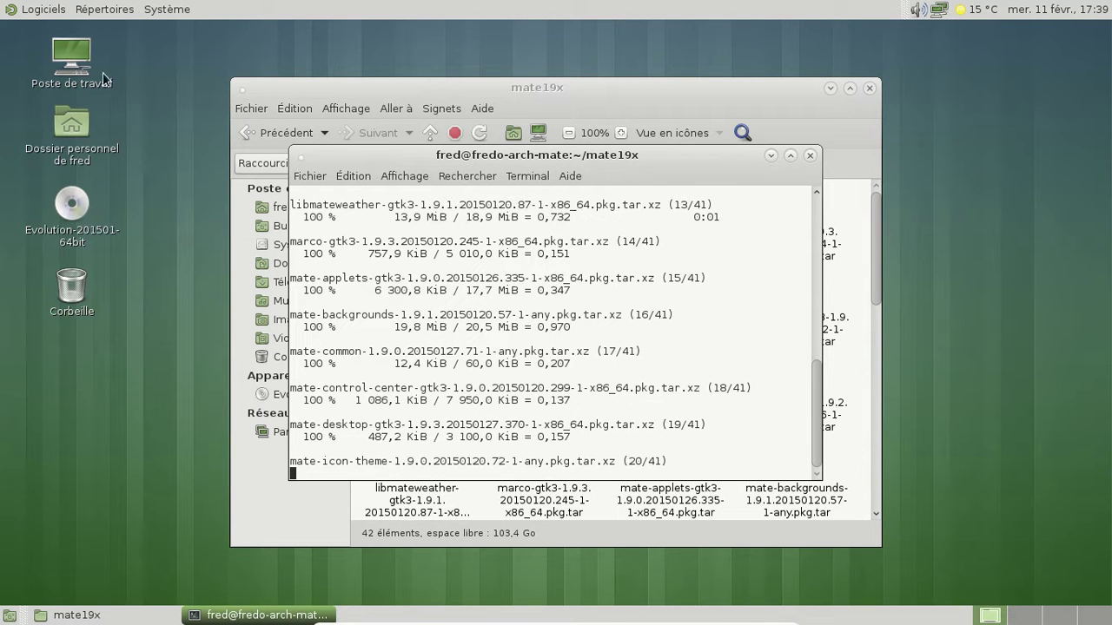
Step: Launch the Engrampa archive manager, check its version in the about information, and close it
left_click(43, 10)
mouse_move(70, 139)
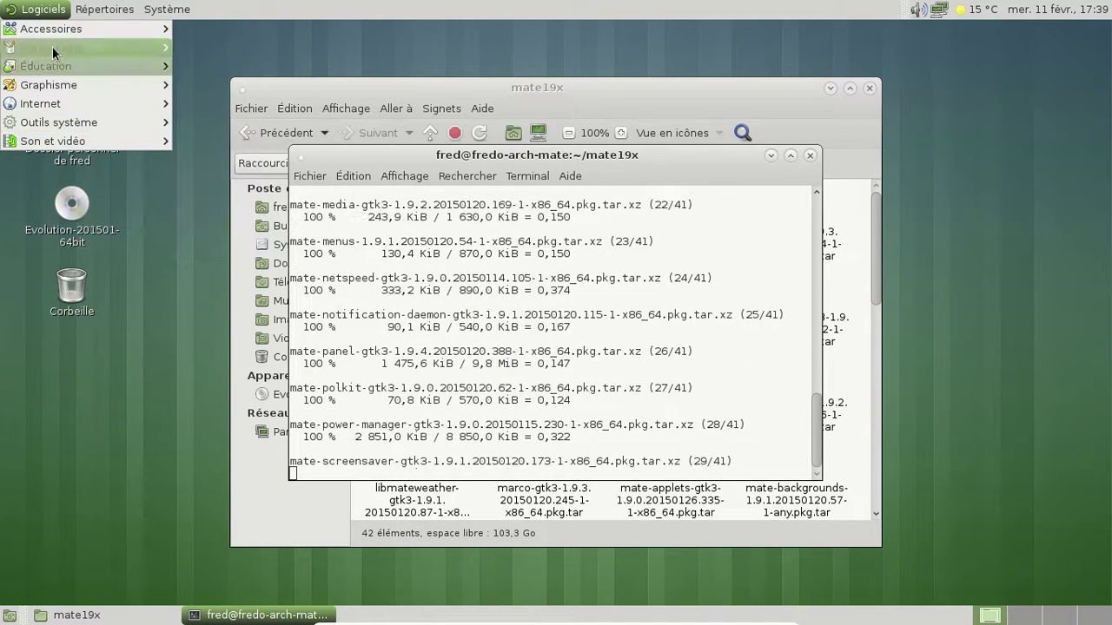
mouse_move(54, 35)
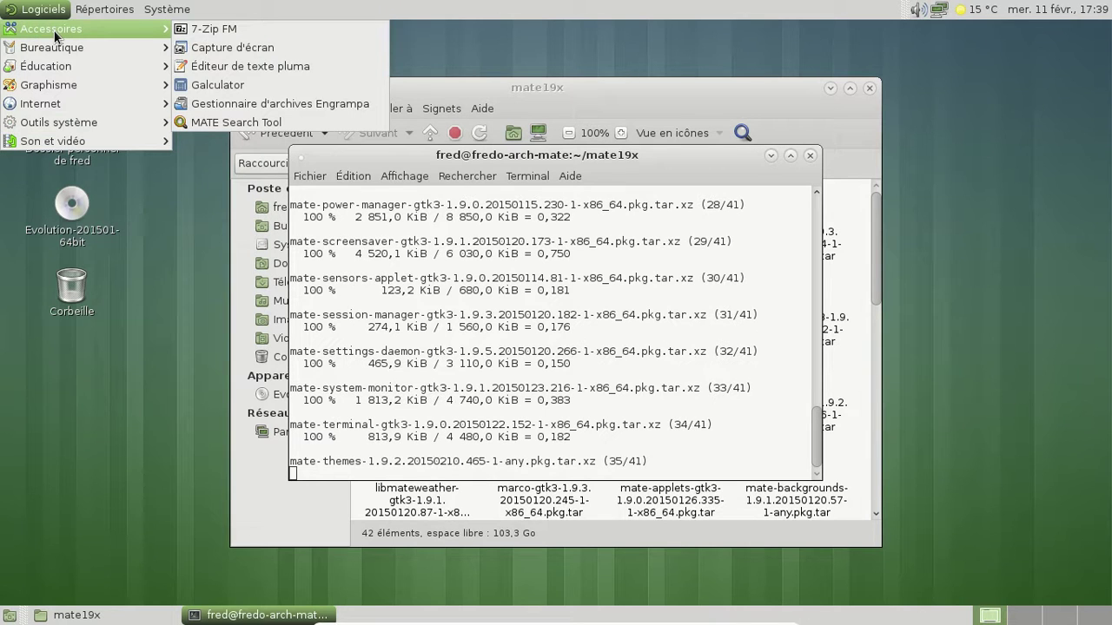
left_click(254, 102)
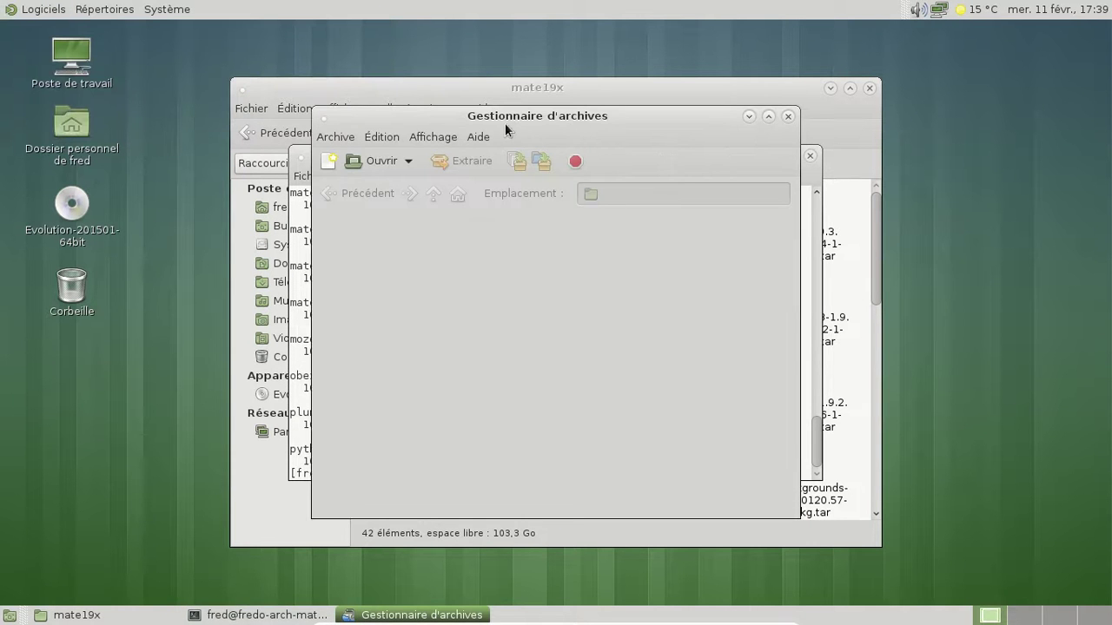
left_click(478, 136)
left_click(497, 173)
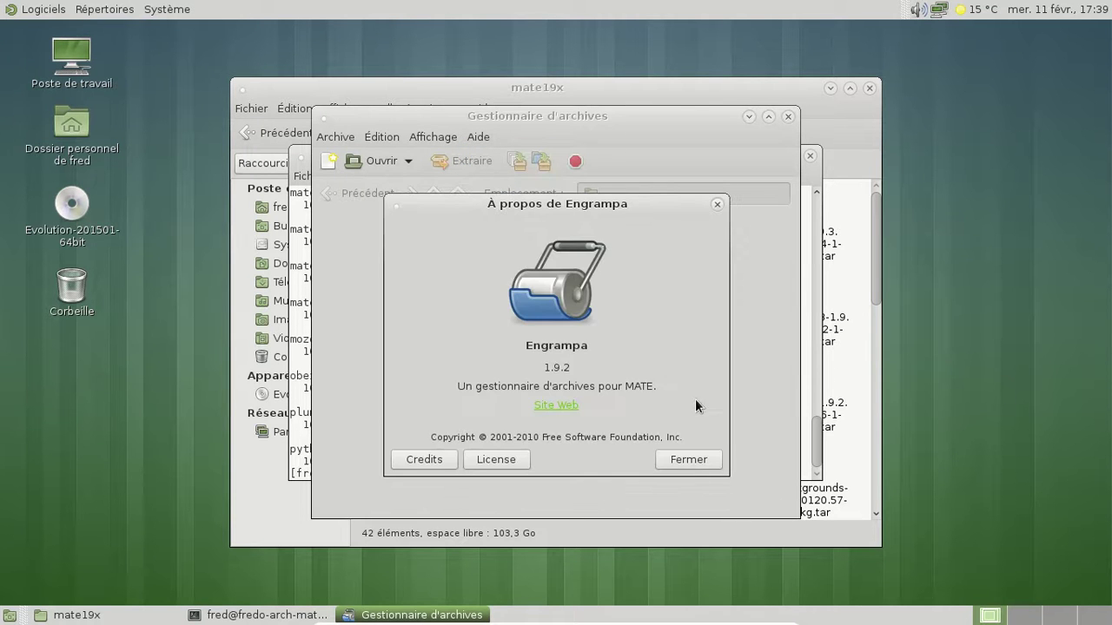
left_click(702, 460)
left_click(788, 116)
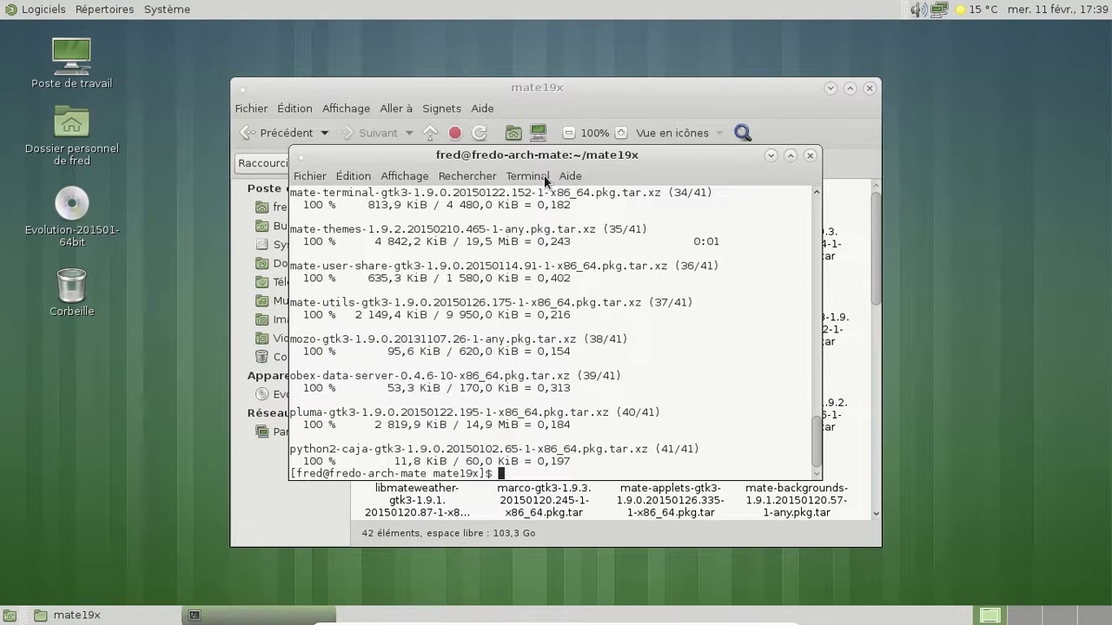
Step: Close the terminal and check the properties of the decompressed mate19x folder from the home folder
left_click(809, 155)
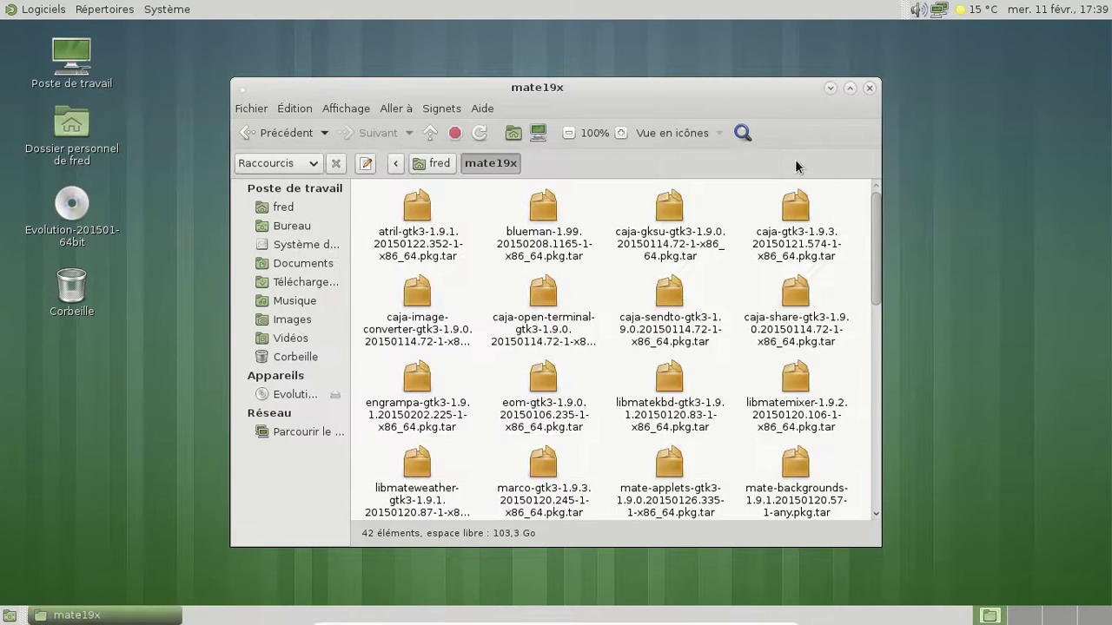
left_click(432, 162)
right_click(793, 211)
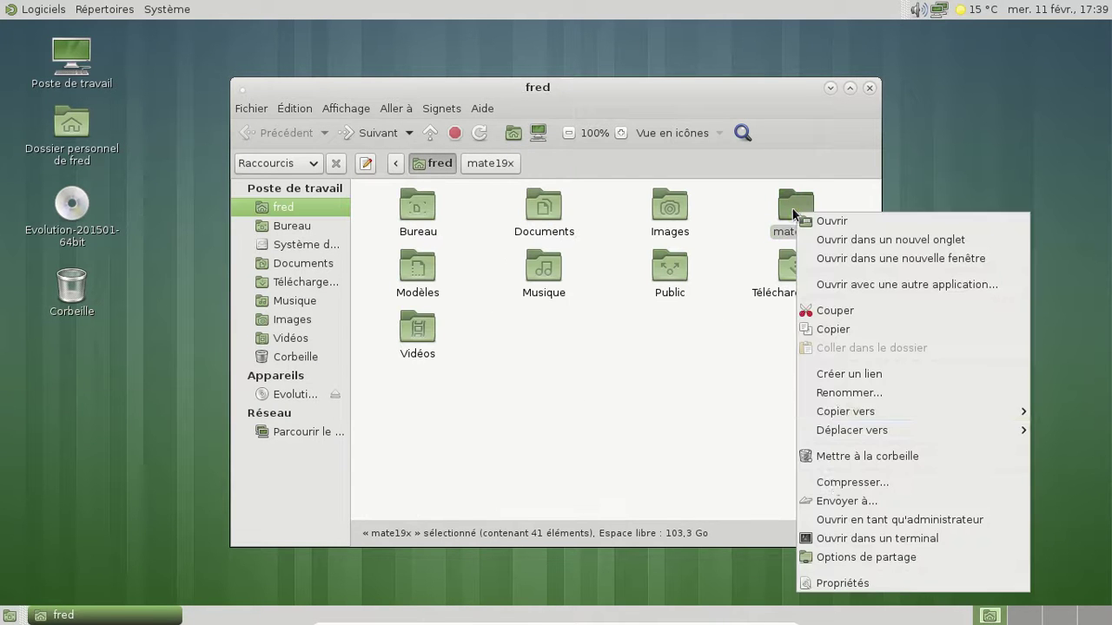
left_click(875, 583)
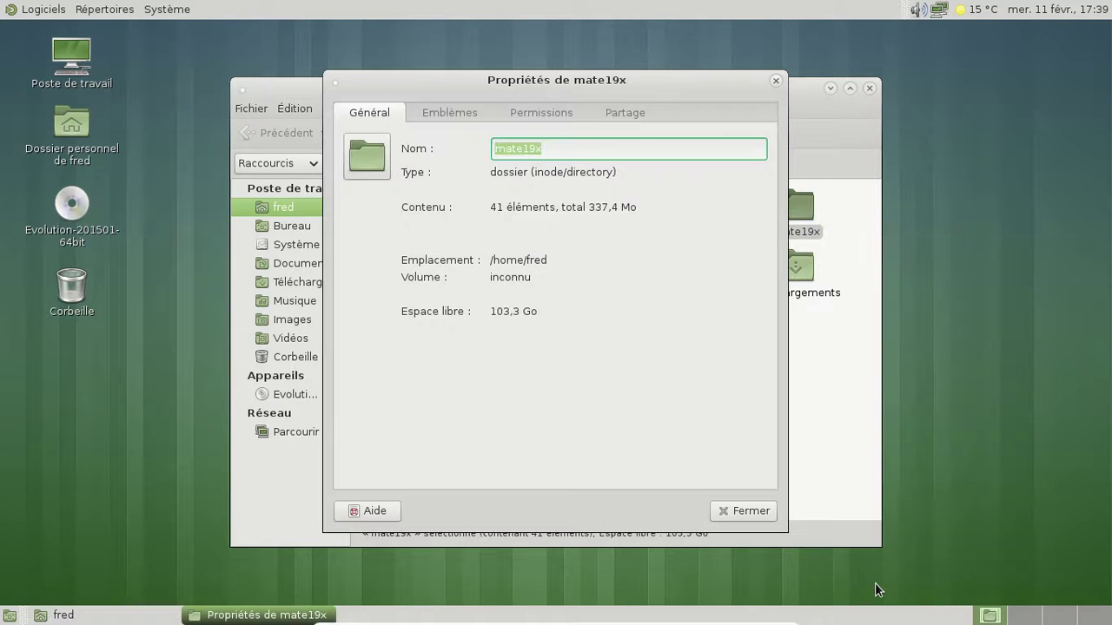
left_click(737, 512)
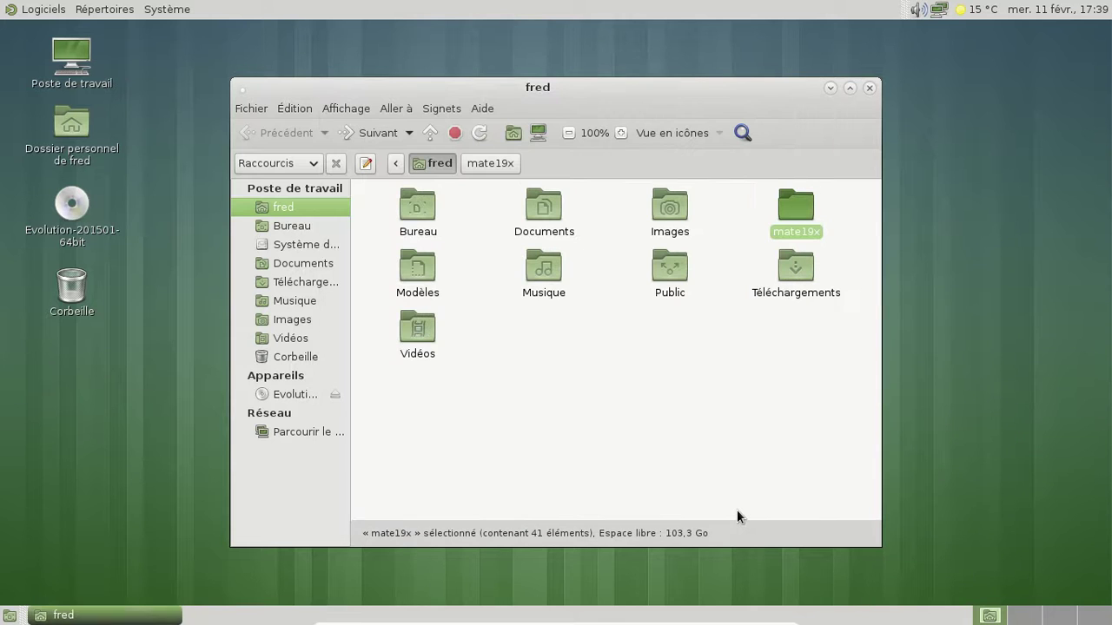
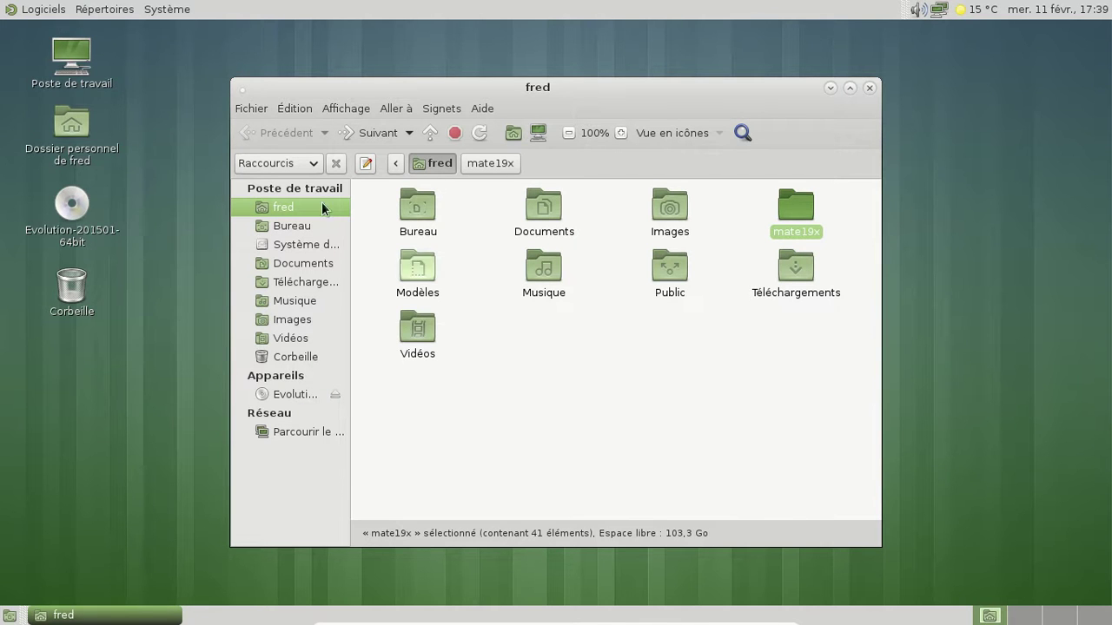
Step: Examine the themes, backgrounds and font settings in the MATE appearance preferences, and close them
left_click(99, 12)
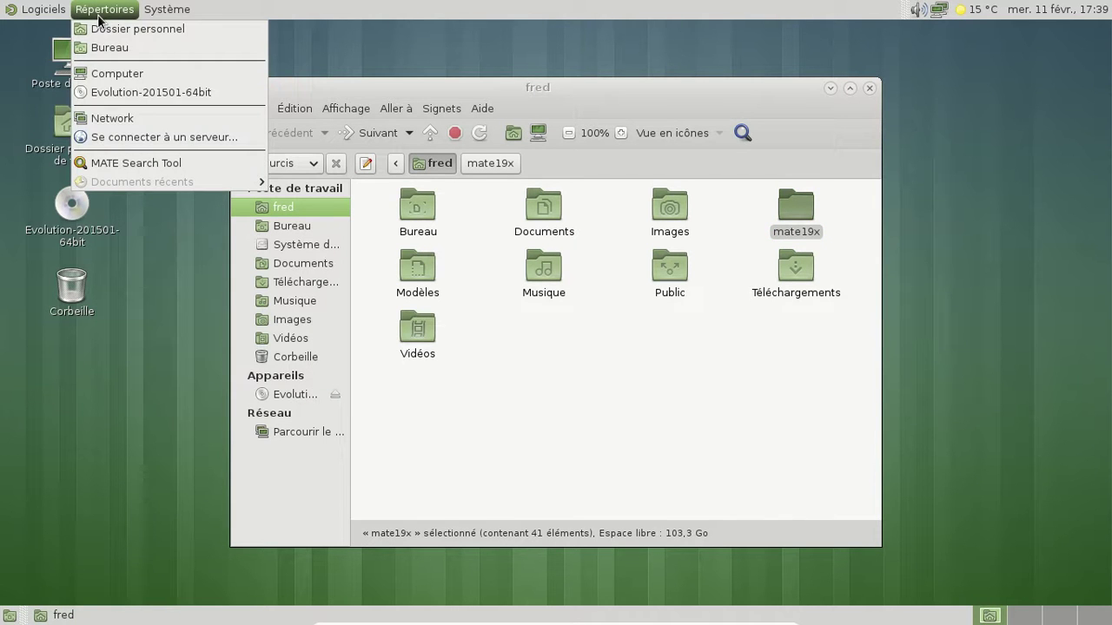
mouse_move(159, 16)
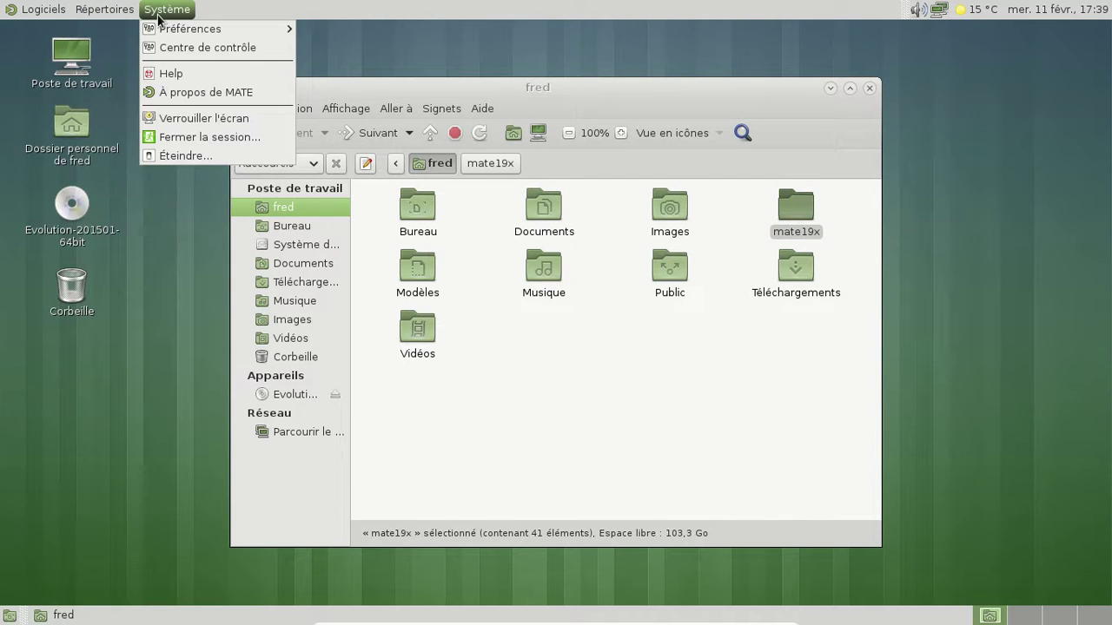
mouse_move(173, 36)
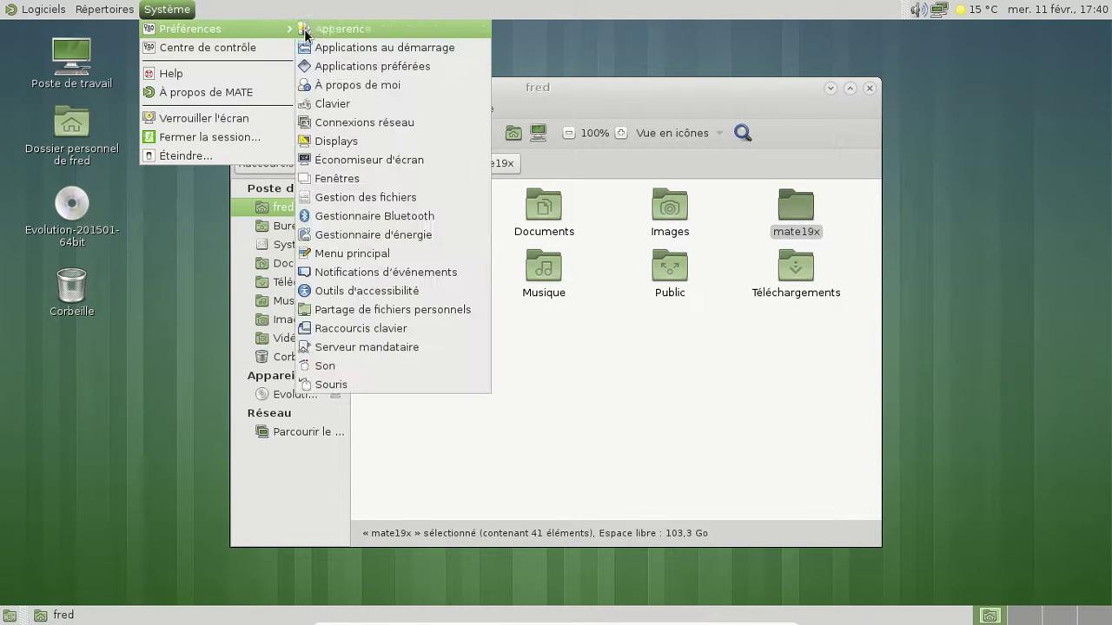
left_click(305, 30)
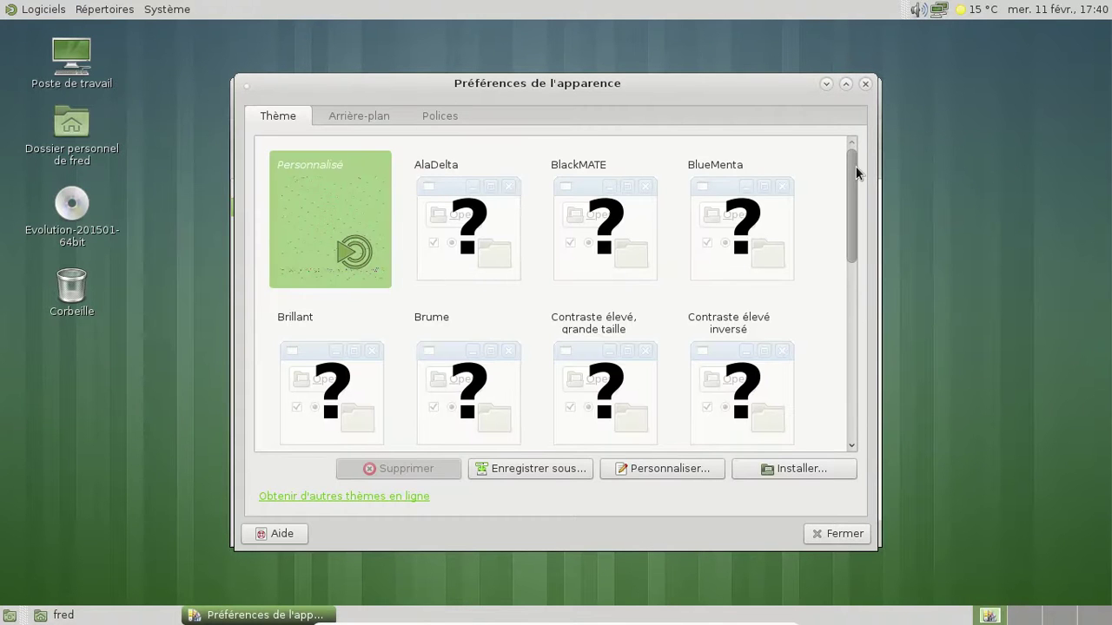
left_click_drag(855, 166, 834, 174)
left_click(398, 113)
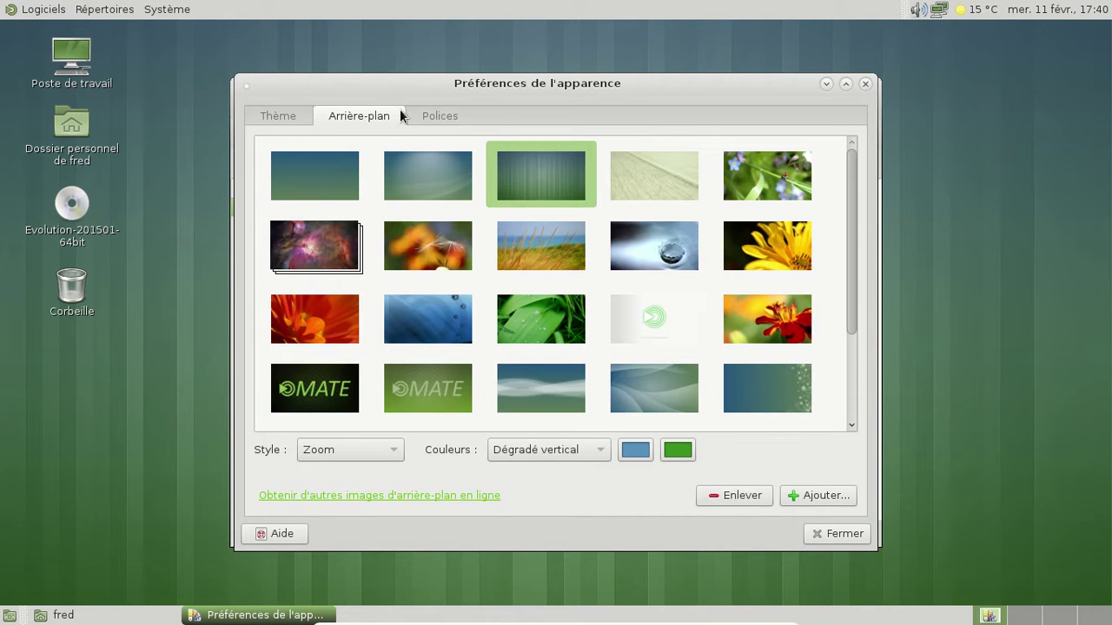
left_click_drag(851, 166, 837, 383)
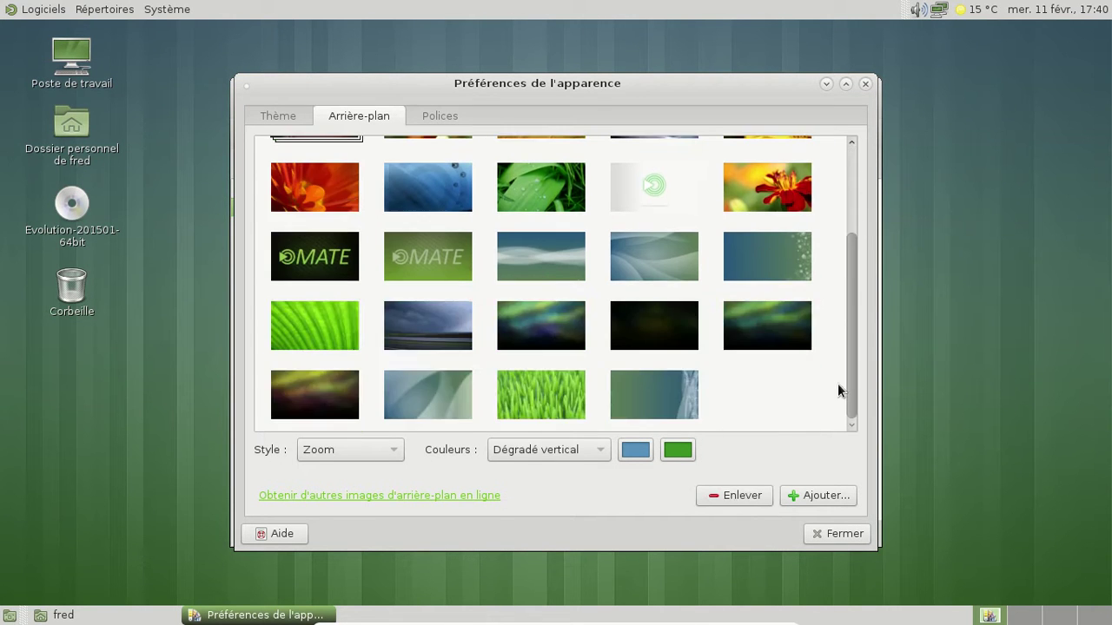
left_click(853, 158)
left_click(458, 113)
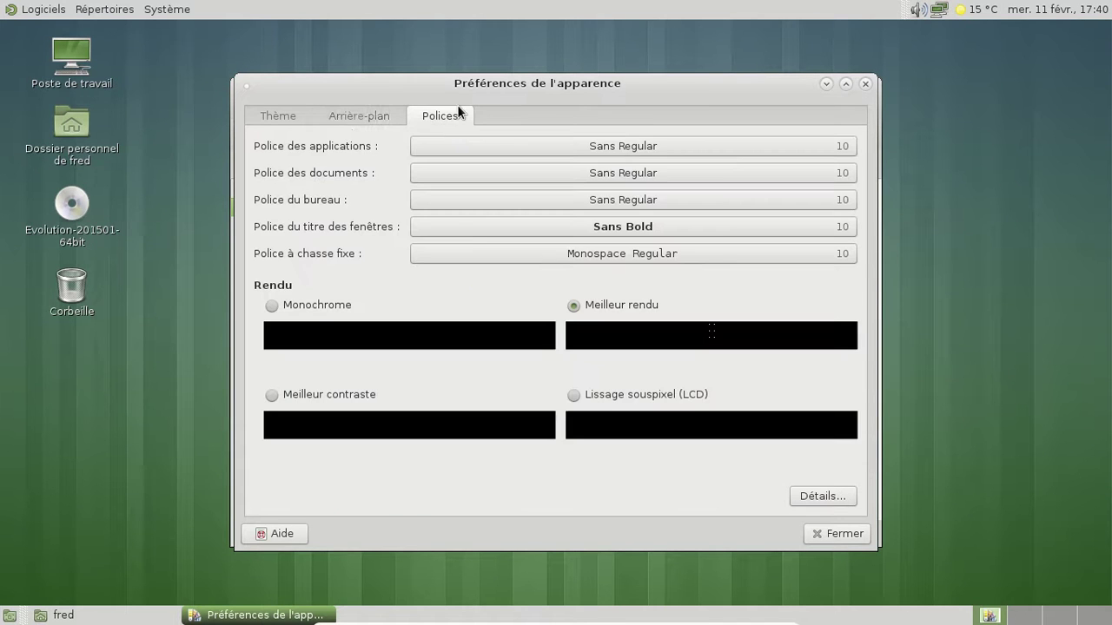
left_click(277, 116)
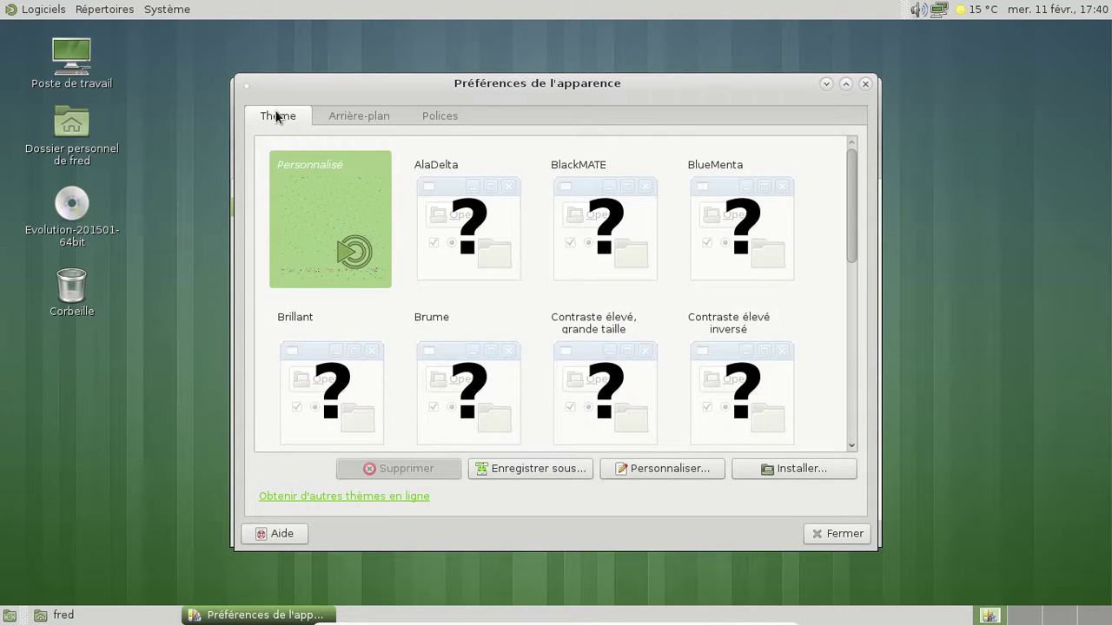
left_click(815, 539)
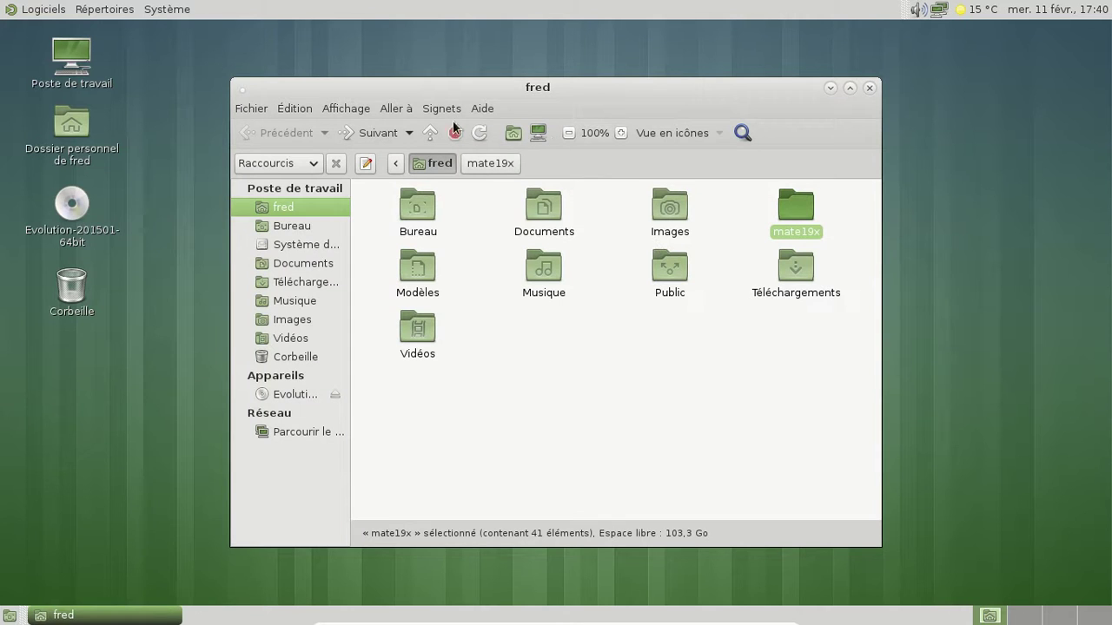
Step: Close the file manager, then view the MATE Search Tool window and close it
left_click(869, 89)
left_click(48, 10)
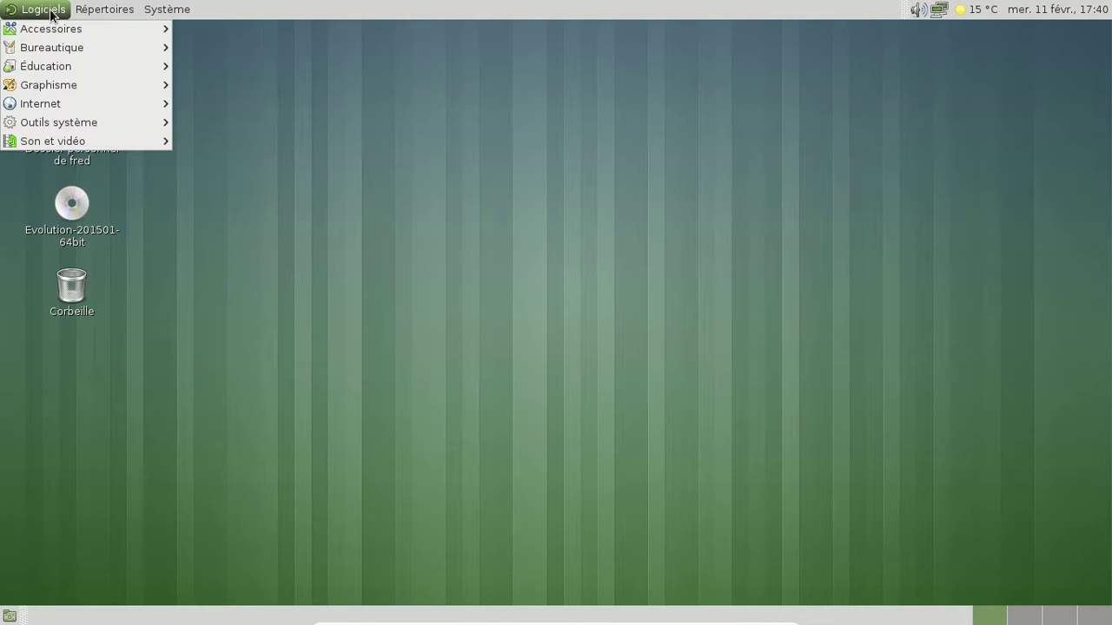
mouse_move(104, 9)
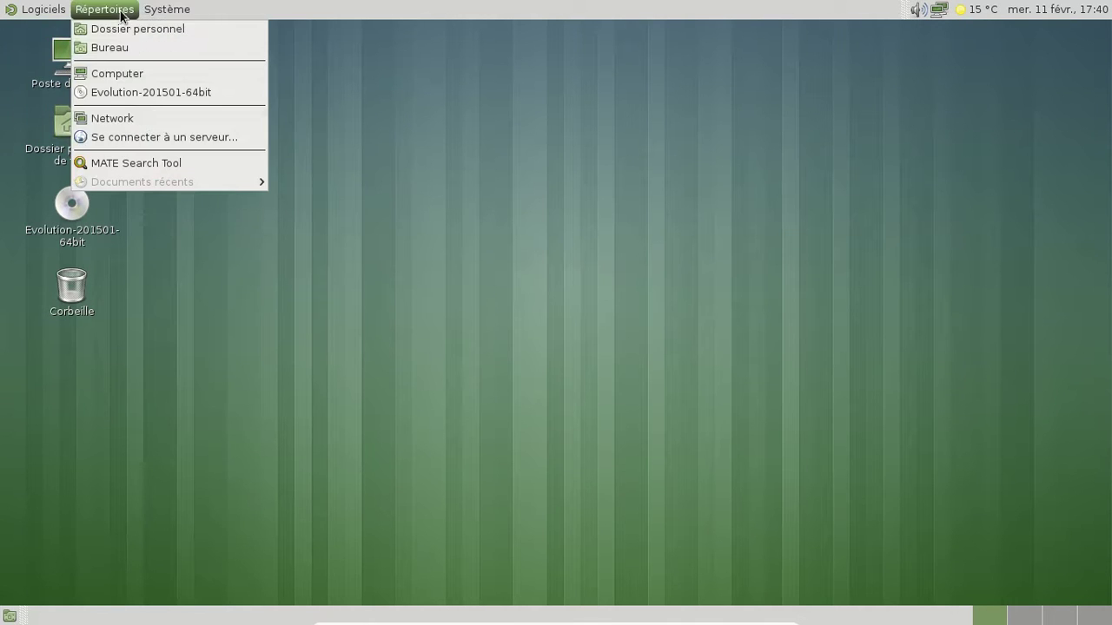
left_click(160, 163)
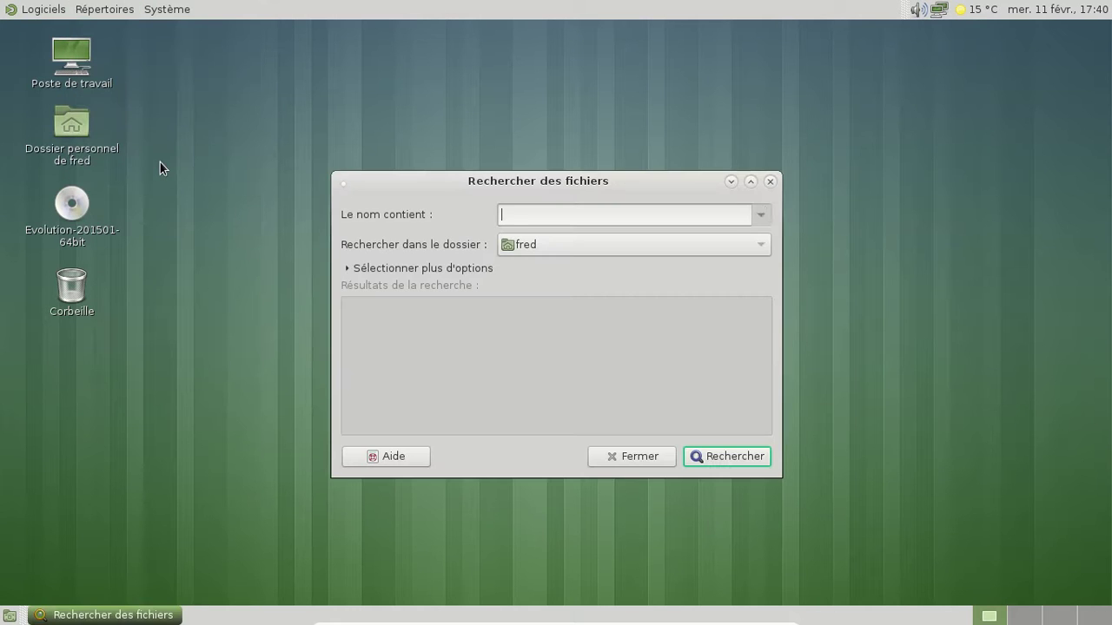
left_click(763, 183)
Step: Open the MATE Centre de contrôle and move its window slightly up and to the right
left_click(176, 15)
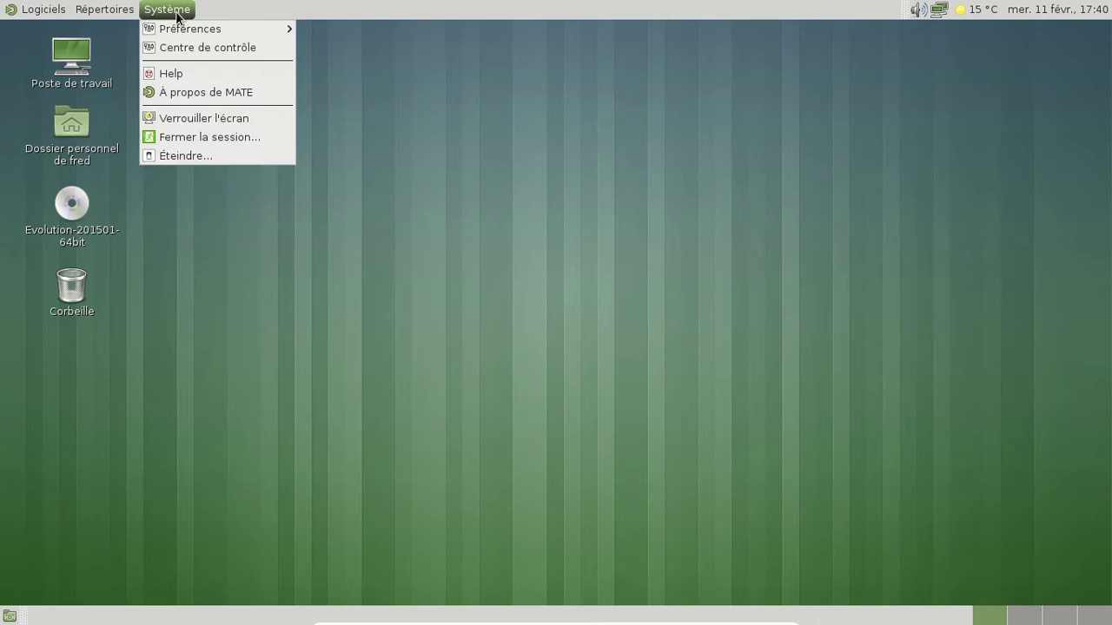
left_click(183, 43)
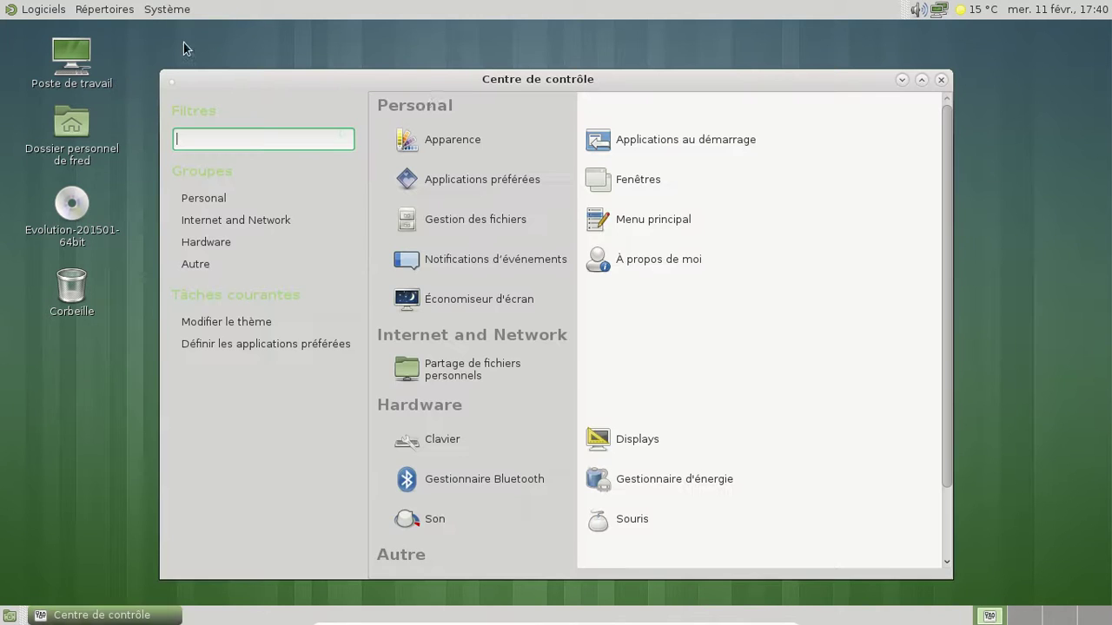
left_click_drag(478, 78, 517, 50)
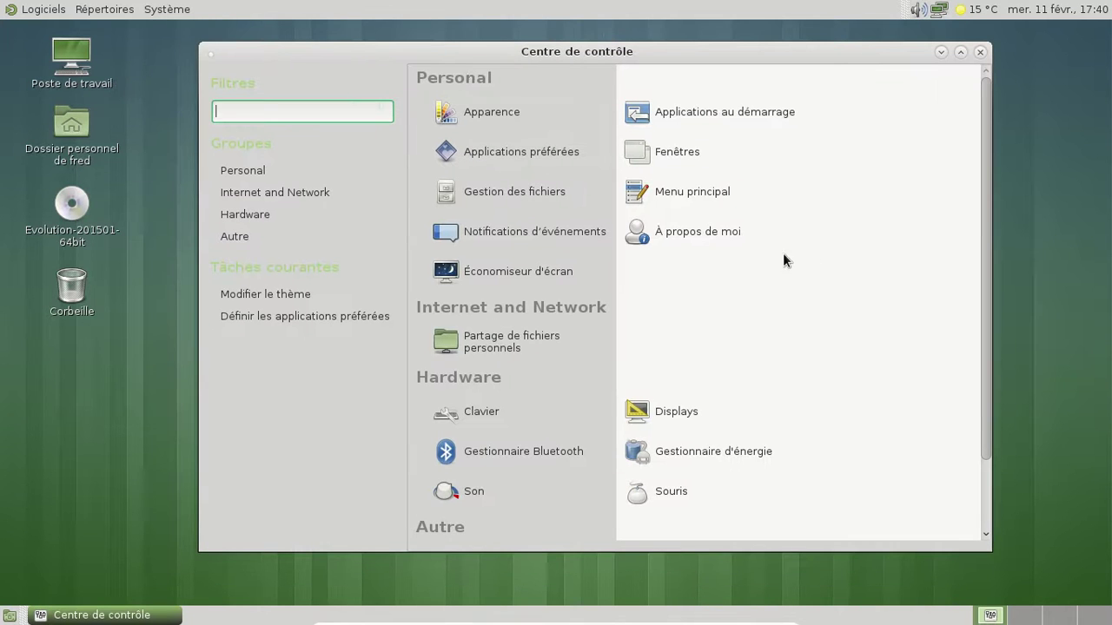
Step: View the À propos de moi and Menu principal settings from the control centre, closing each one
left_click(705, 231)
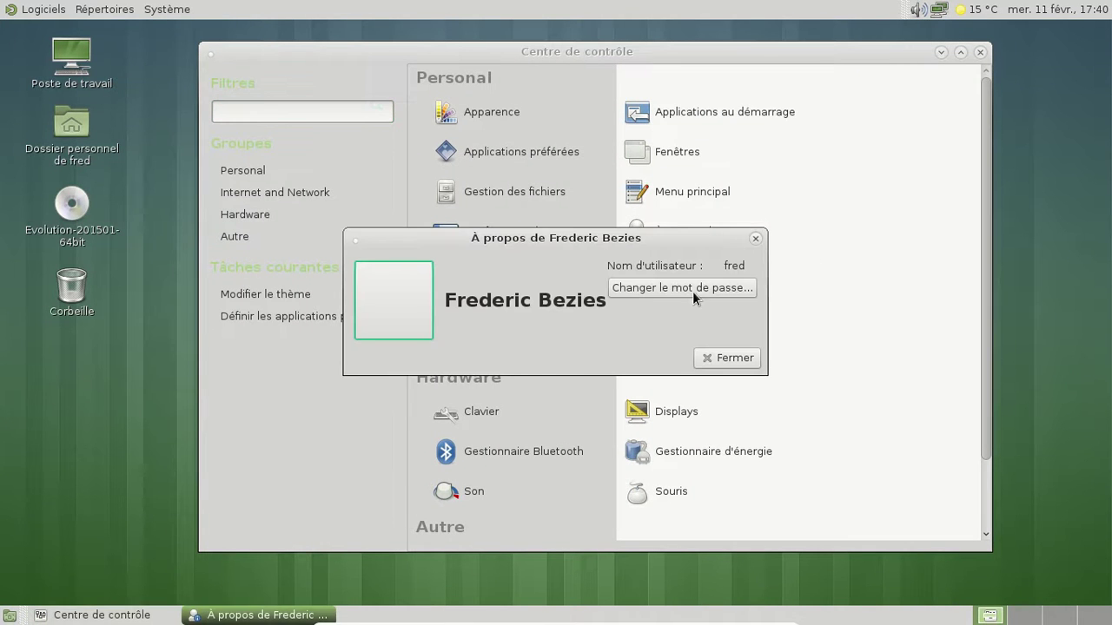
left_click(728, 356)
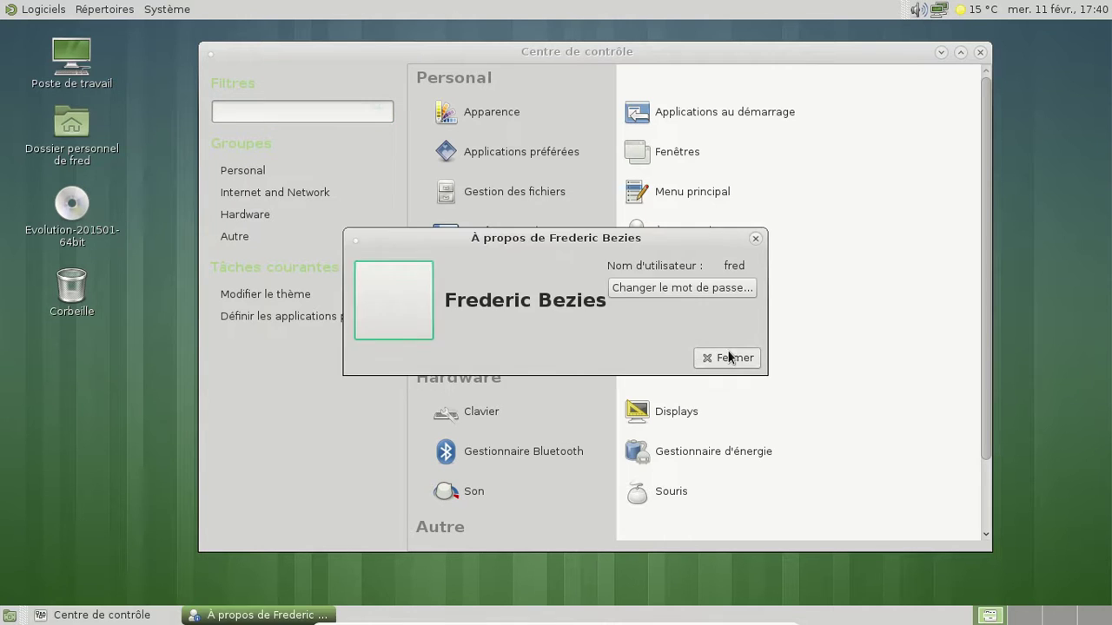
left_click(722, 191)
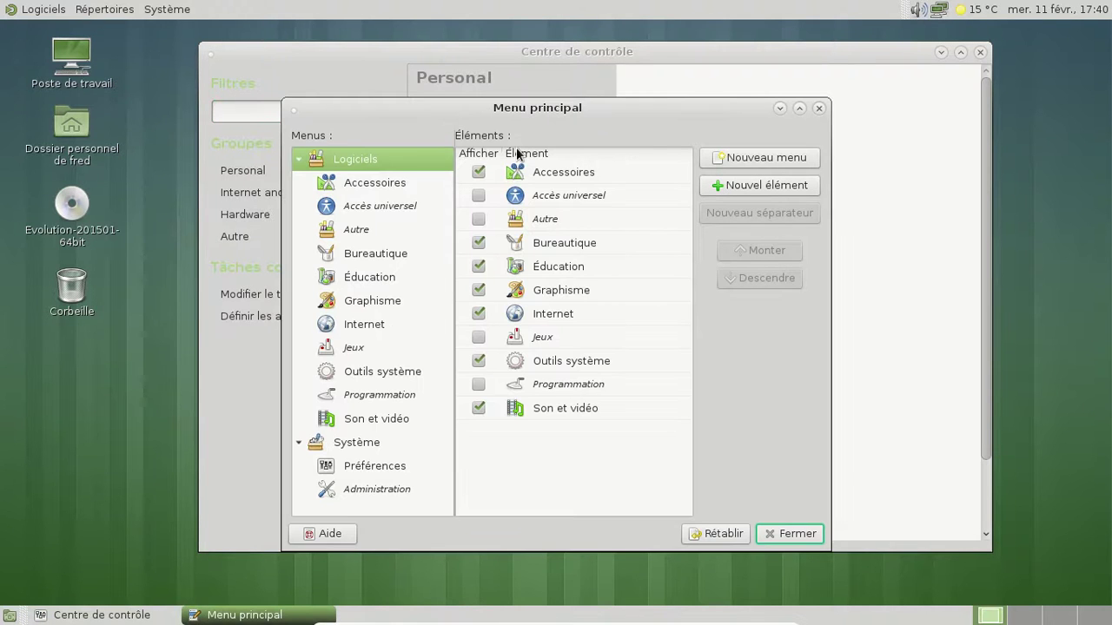
left_click(793, 537)
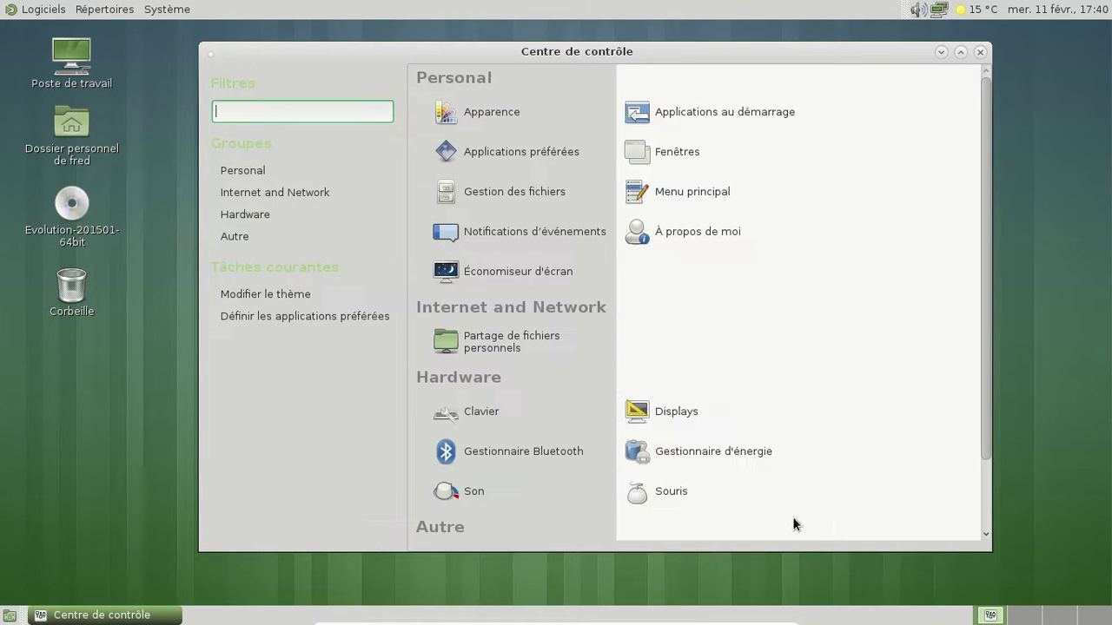
Step: View the Préférences du son and try to open the Gestionnaire Bluetooth from the control centre, closing each window
scroll(741, 324, "down", 2)
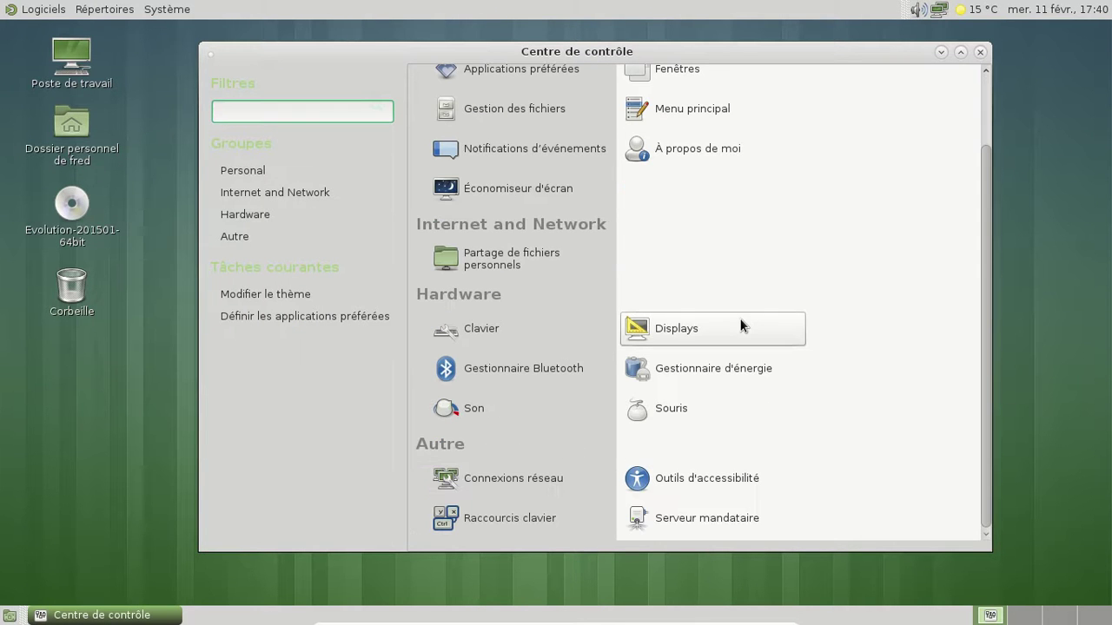
left_click(522, 406)
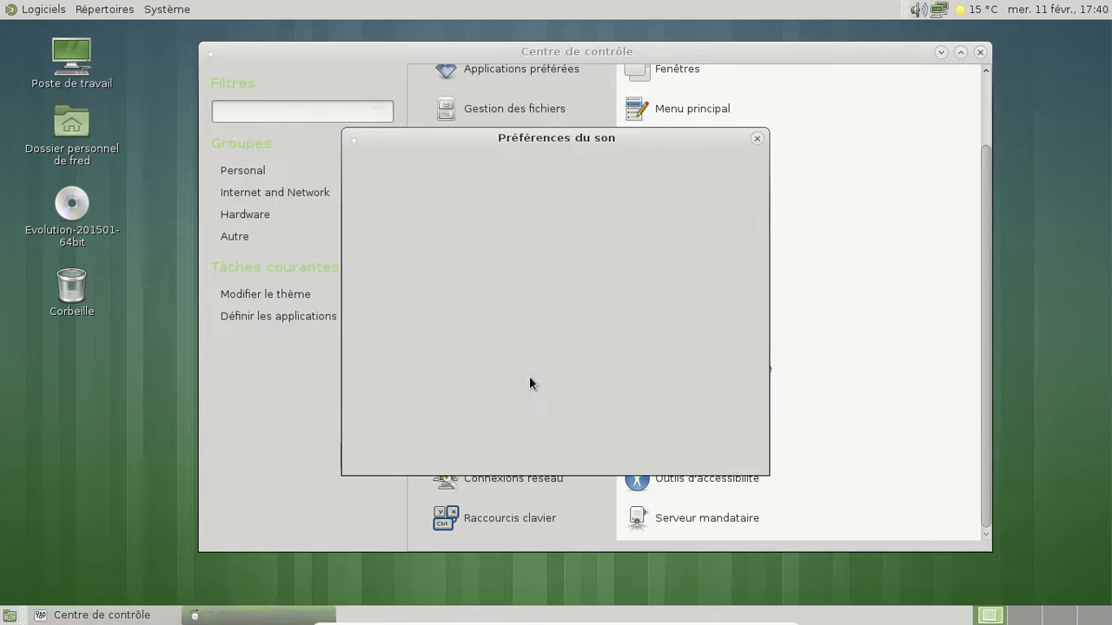
left_click(758, 141)
left_click(547, 364)
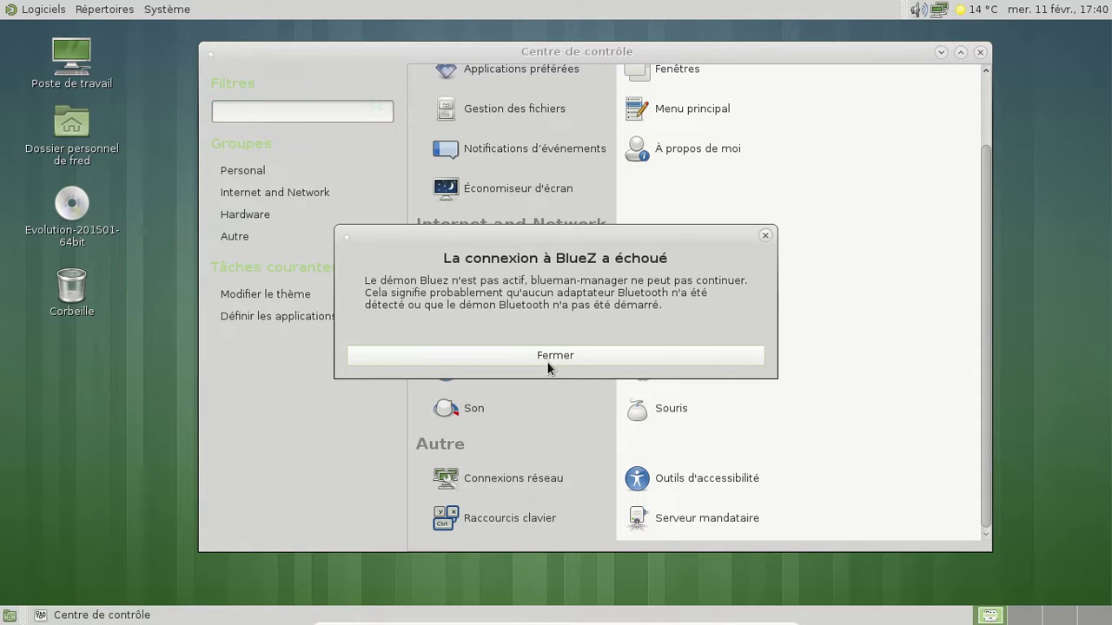
left_click(548, 357)
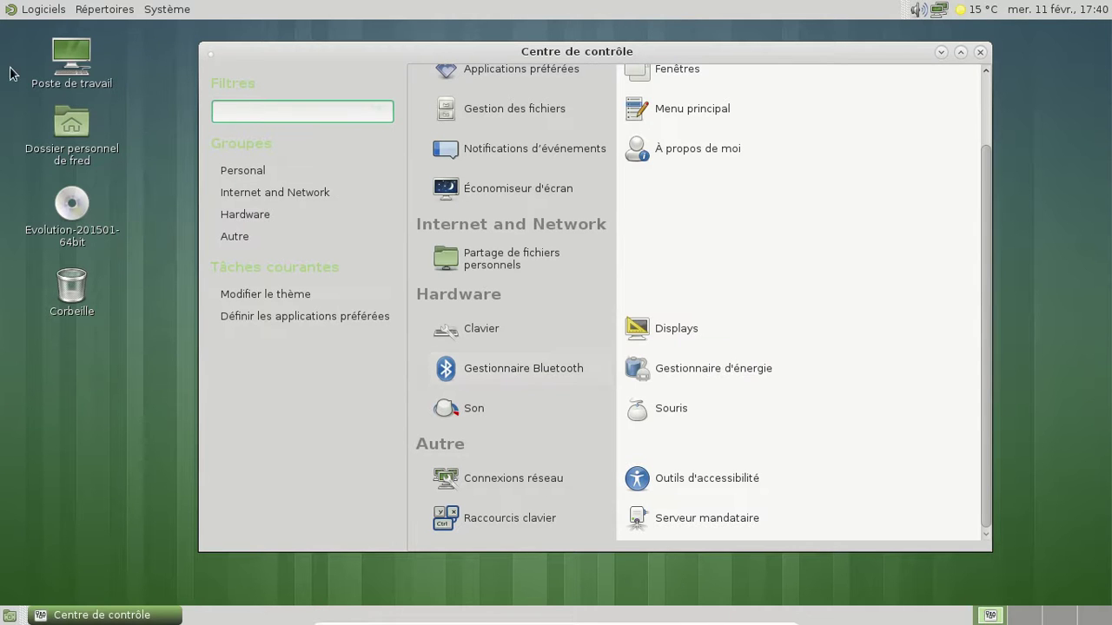
Step: Open Terminal MATE and try to start the bluez service with "sudo systemctl start bluez", entering the sudo password
left_click(60, 15)
mouse_move(94, 56)
mouse_move(102, 122)
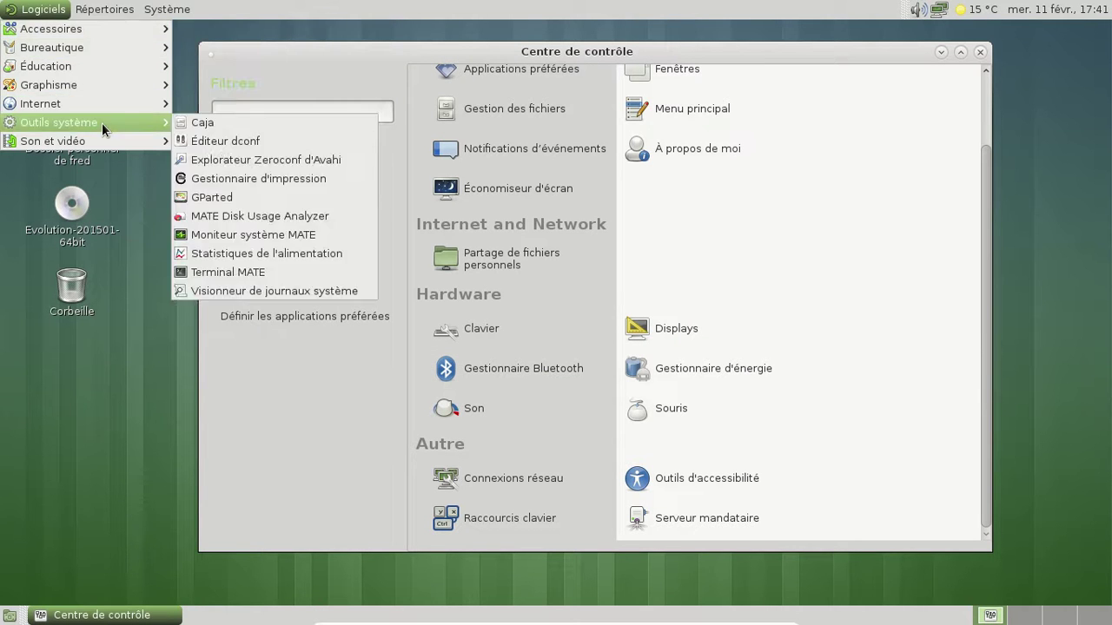
left_click(269, 274)
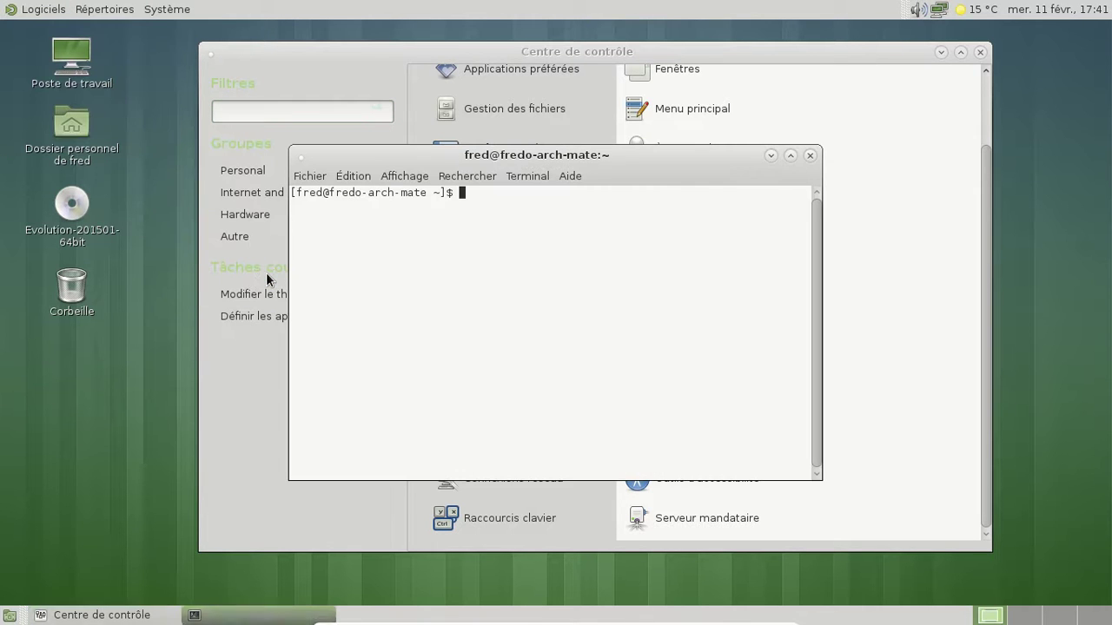
type("suy")
type("o")
type(" systemct")
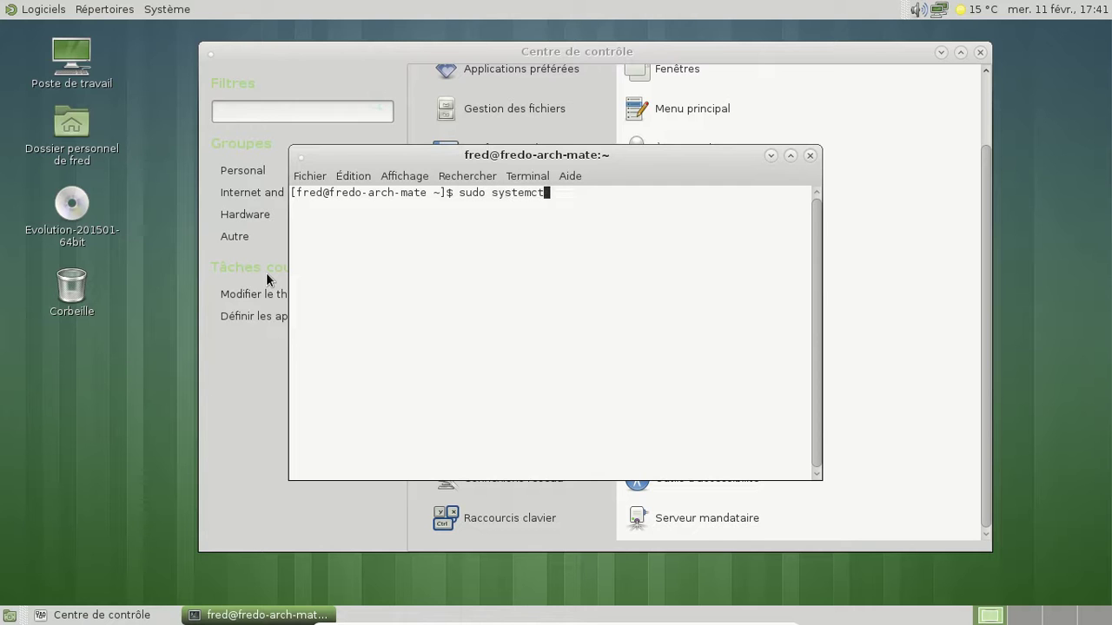
type("l start bluez")
key("Return")
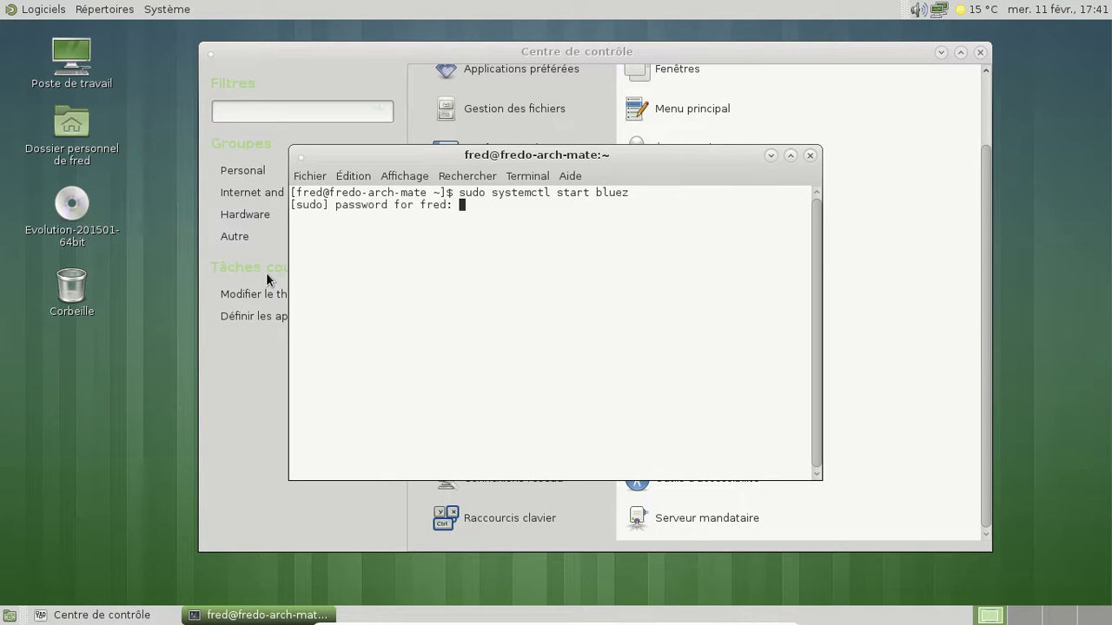
key("Return")
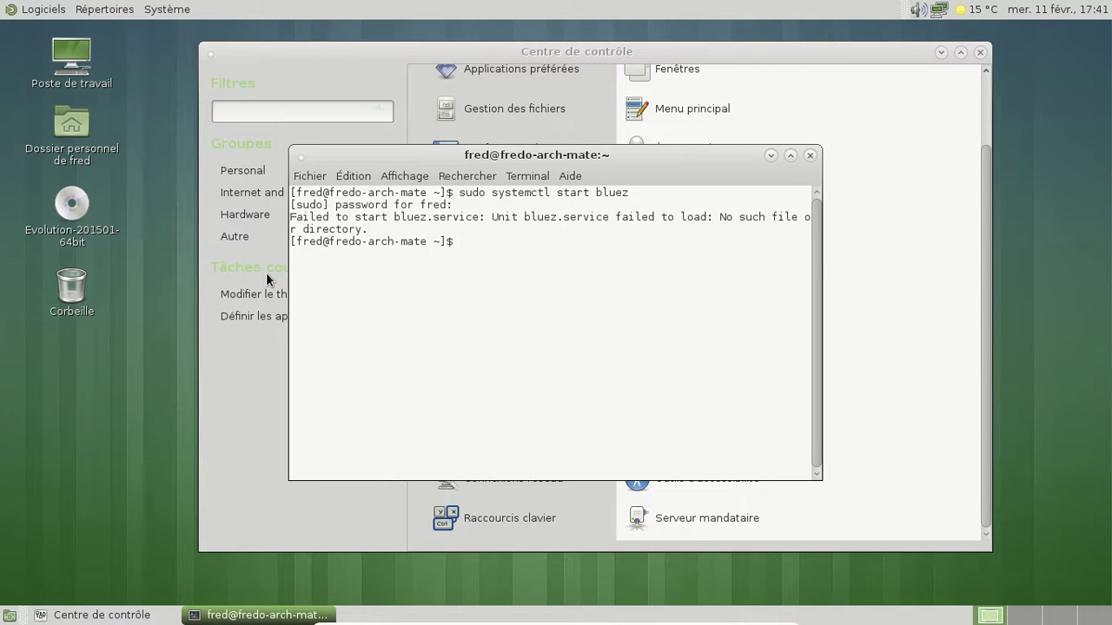
Step: Start the Bluetooth service with "sudo systemctl start bluetooth"
key("Up")
key("BackSpace")
key("BackSpace")
type("etoo")
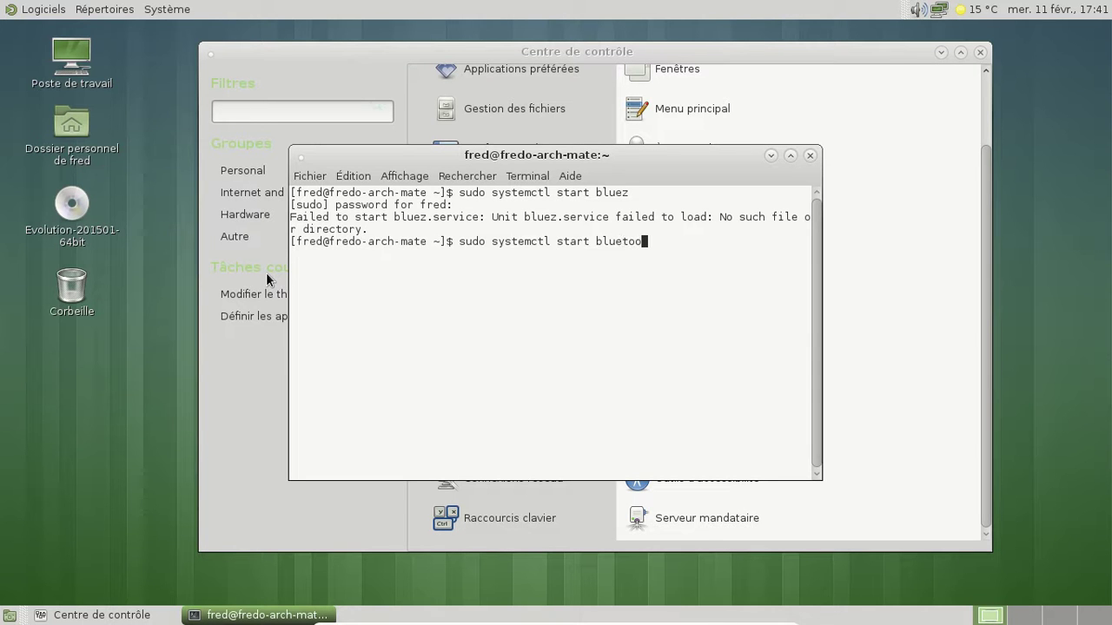
type("th")
key("Return")
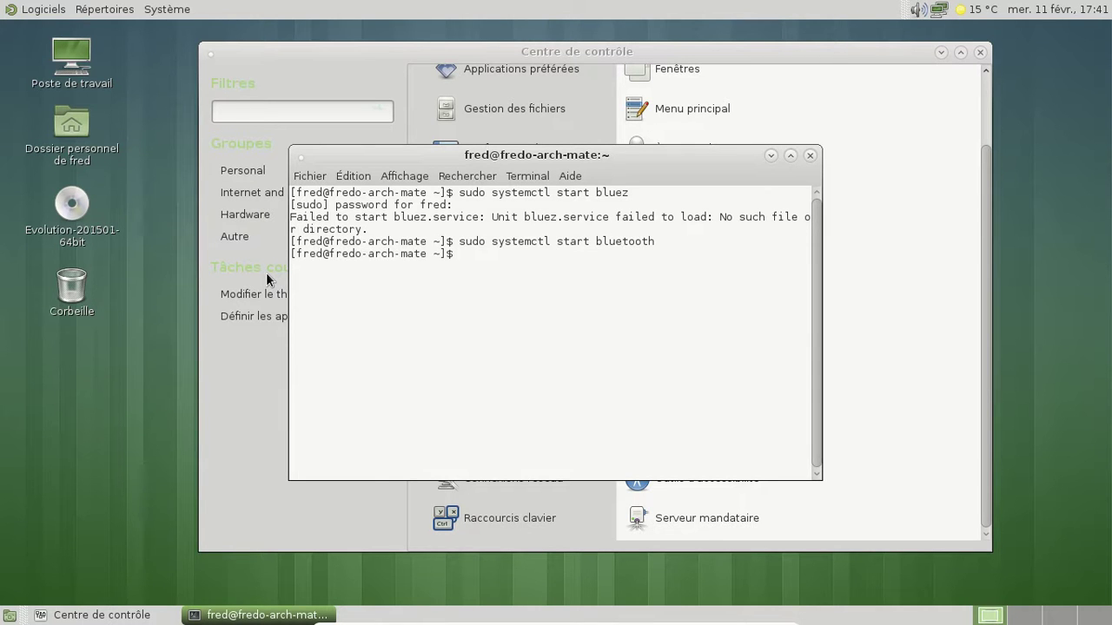
Step: Open the Gestionnaire Bluetooth from the control centre, view its Help entry, and close the Périphériques Bluetooth window
left_click(597, 53)
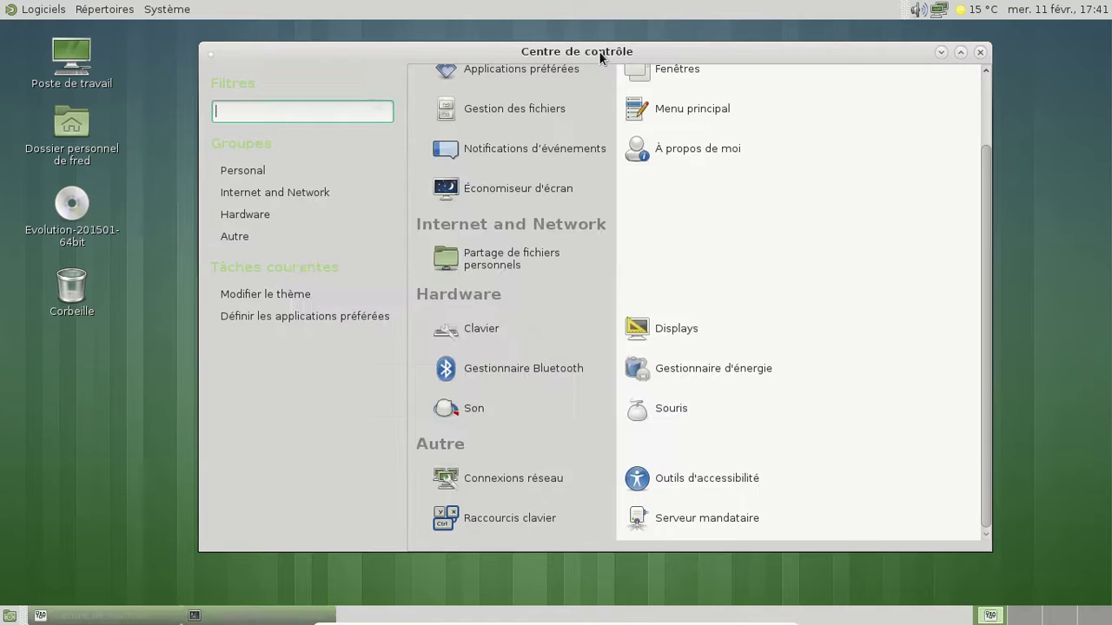
left_click(515, 365)
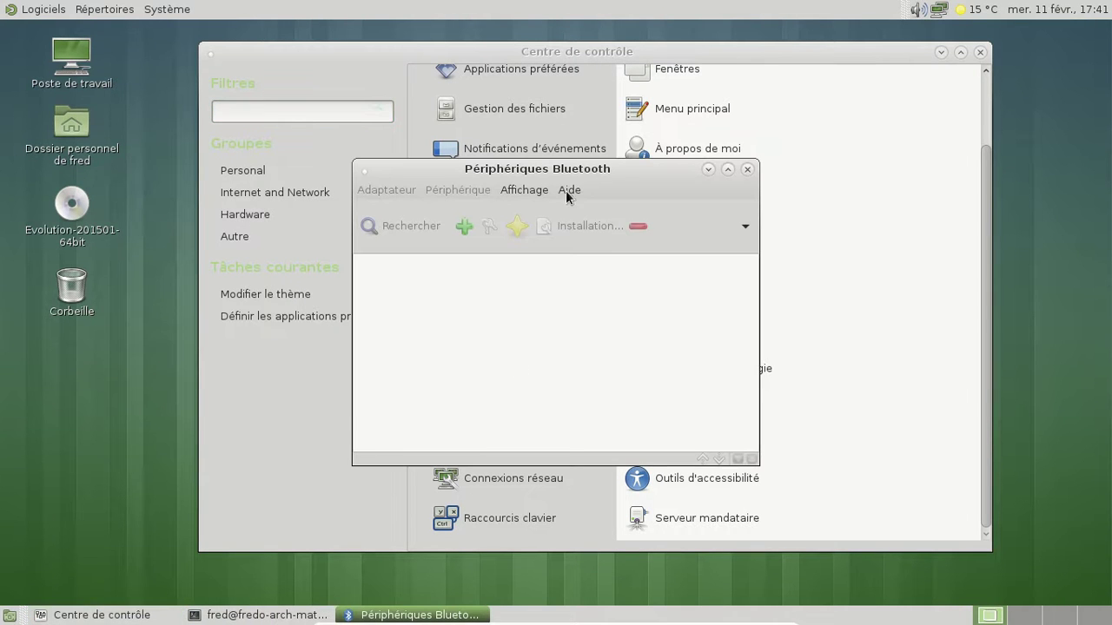
left_click(569, 187)
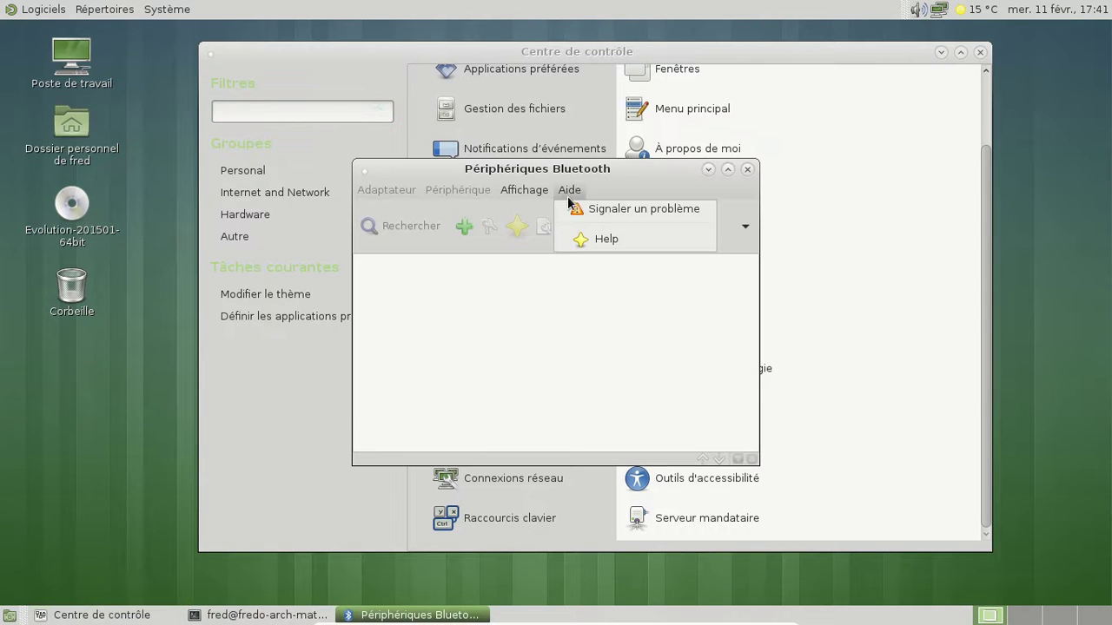
left_click(588, 243)
left_click(688, 396)
left_click(747, 170)
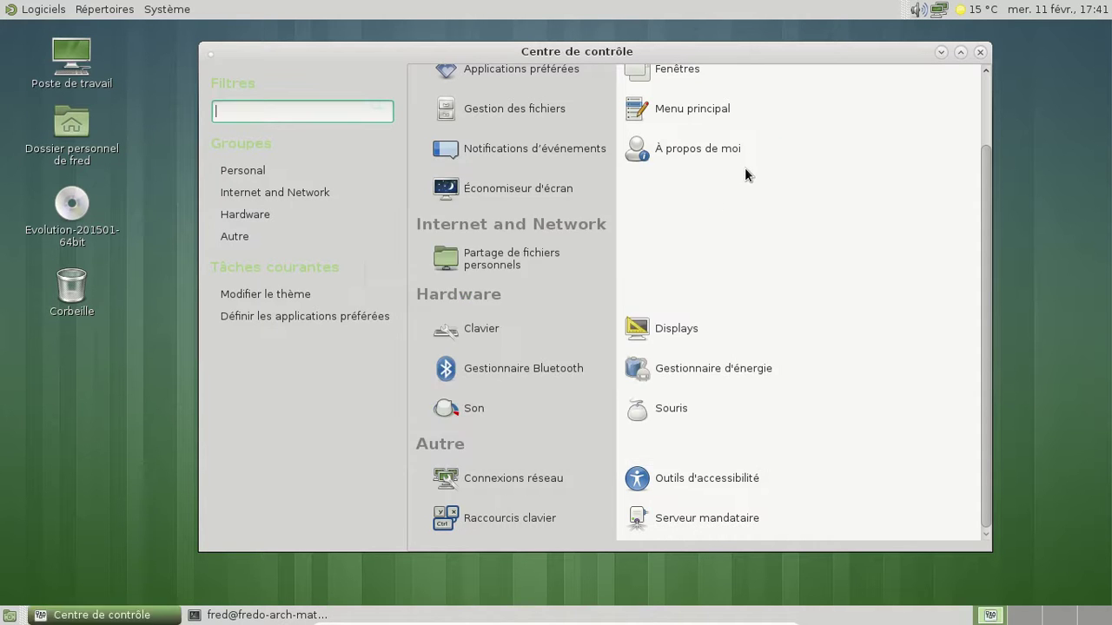
Step: View the personal file sharing preferences, then preview a test notification in the Paramètres des notifications, closing each dialog
left_click(484, 257)
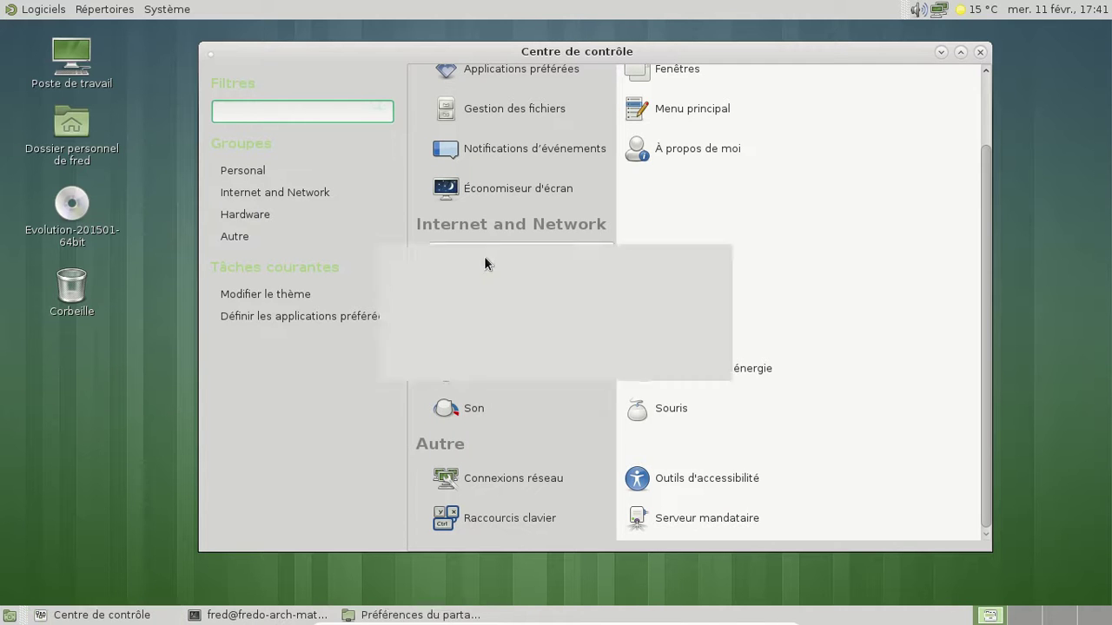
left_click(681, 359)
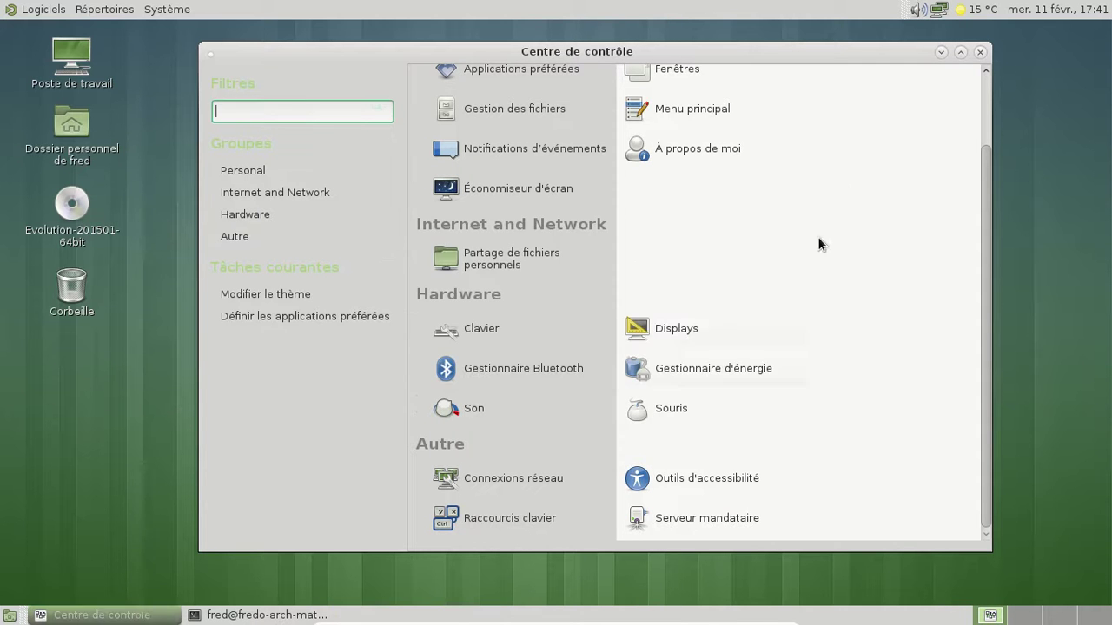
scroll(775, 273, "up", 1)
left_click(515, 207)
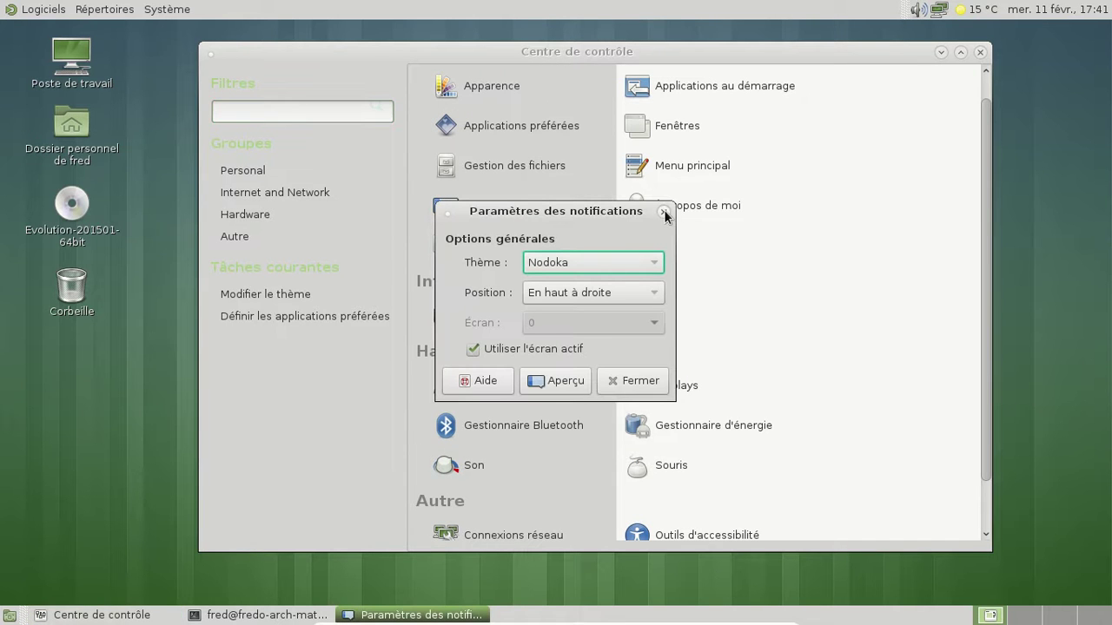
left_click(581, 382)
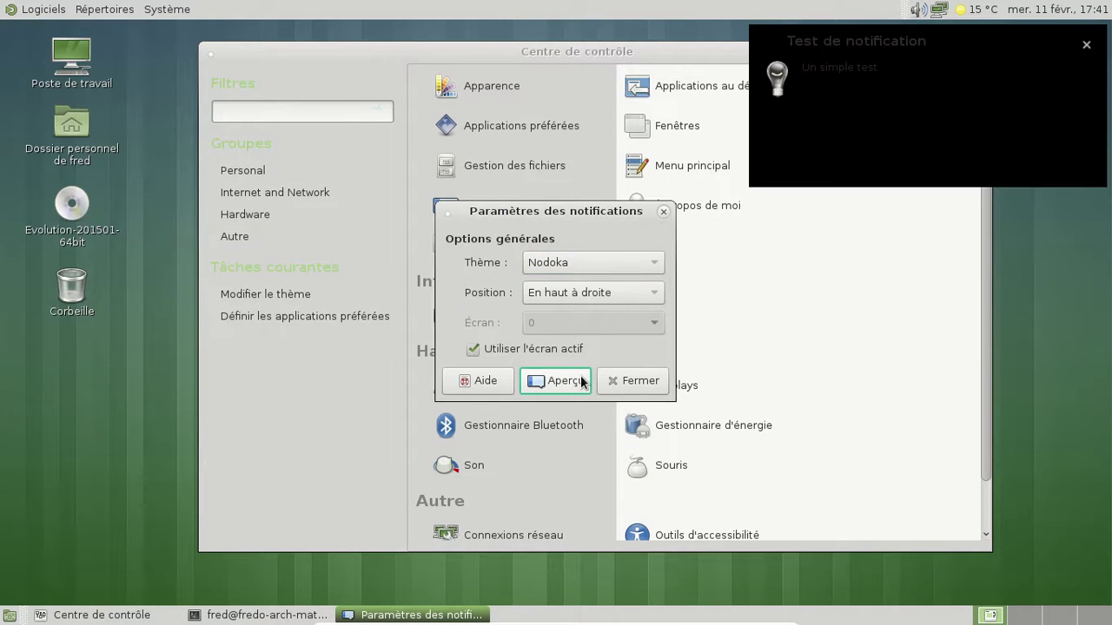
left_click(1085, 47)
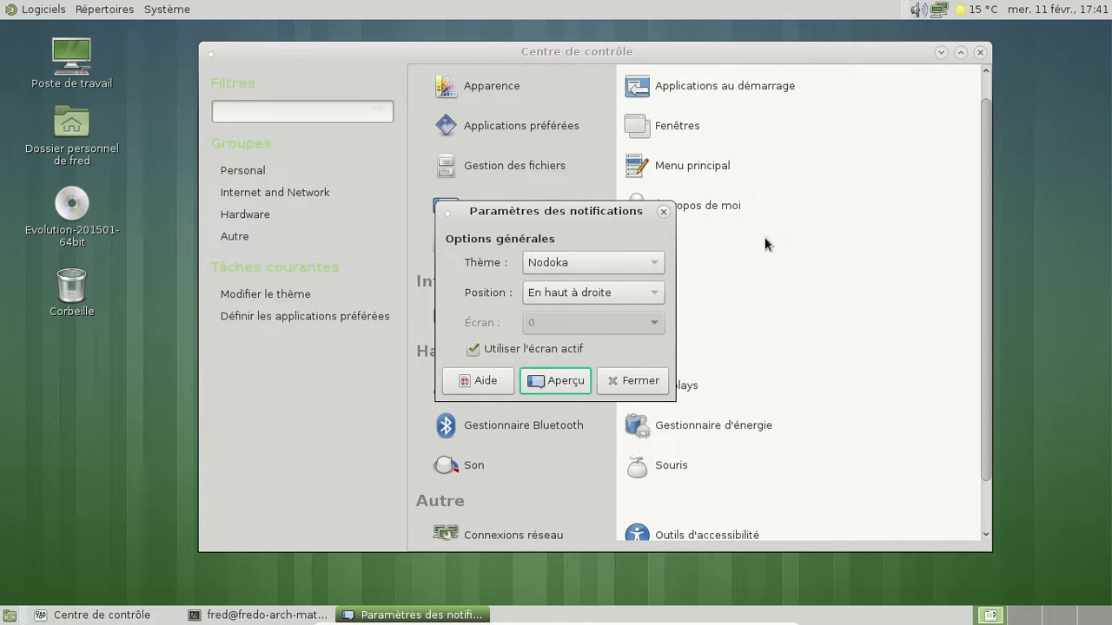
left_click(664, 212)
Step: View and close the Préférences du son, then highlight the Internet and Network and Hardware groups in the control centre
scroll(807, 356, "down", 2)
left_click(505, 411)
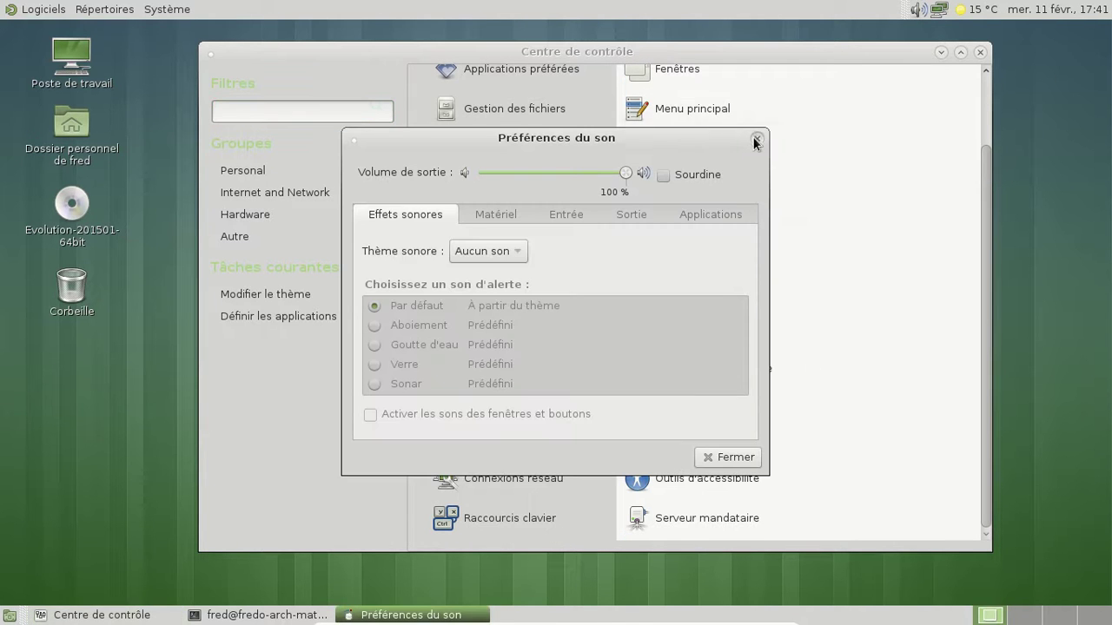
left_click(754, 141)
left_click(280, 195)
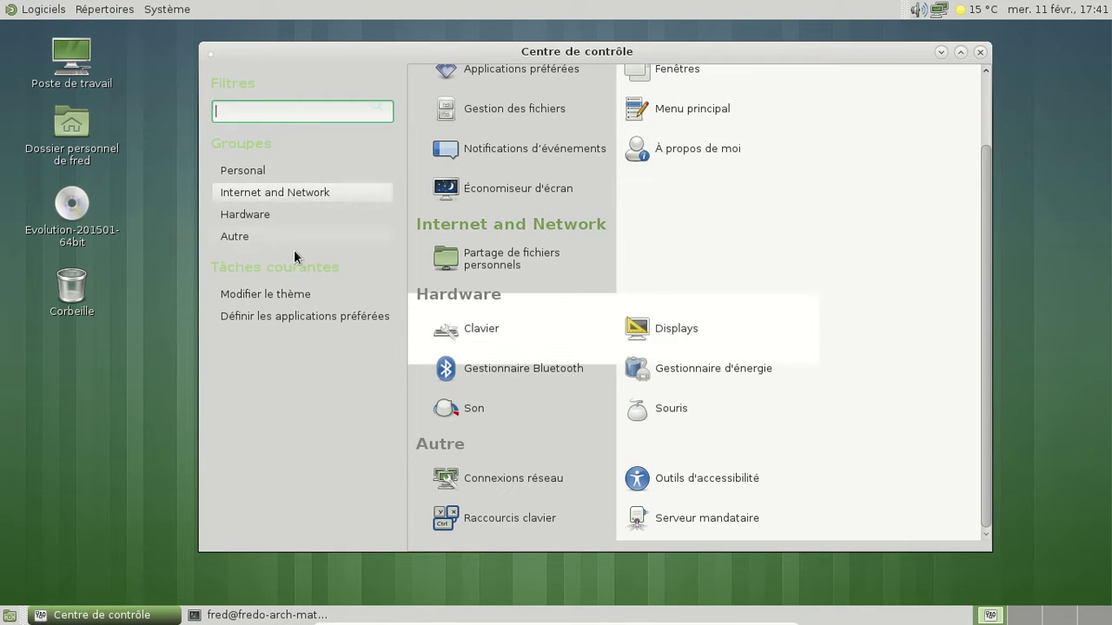
left_click(273, 217)
Step: Customise the current theme to use the MATE-Faenza-Gray icons and close the appearance preferences
left_click(290, 295)
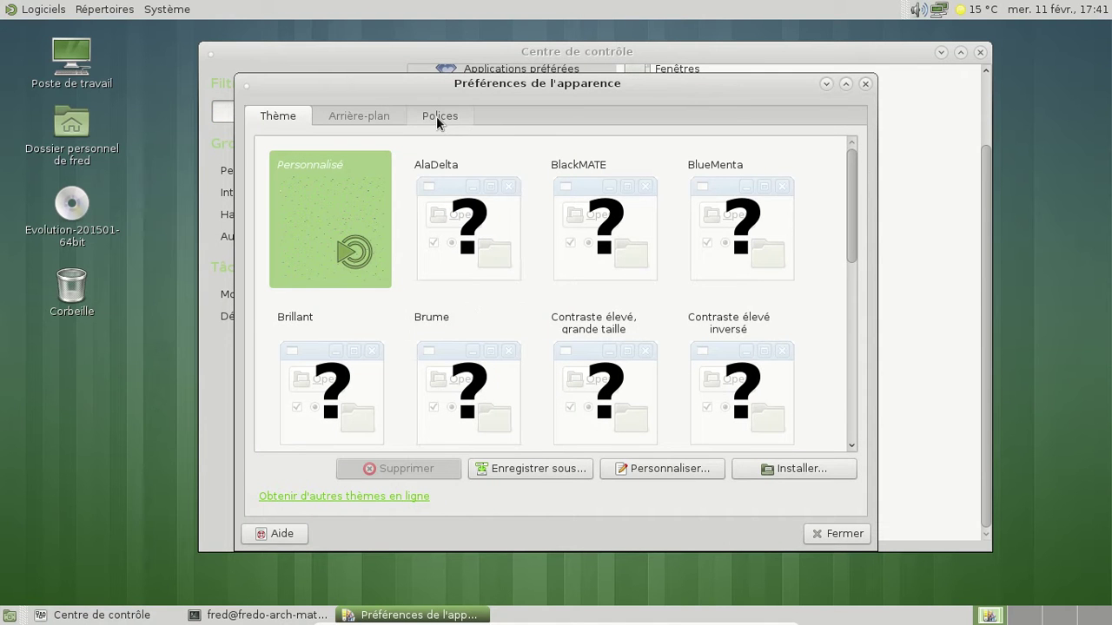
left_click(650, 466)
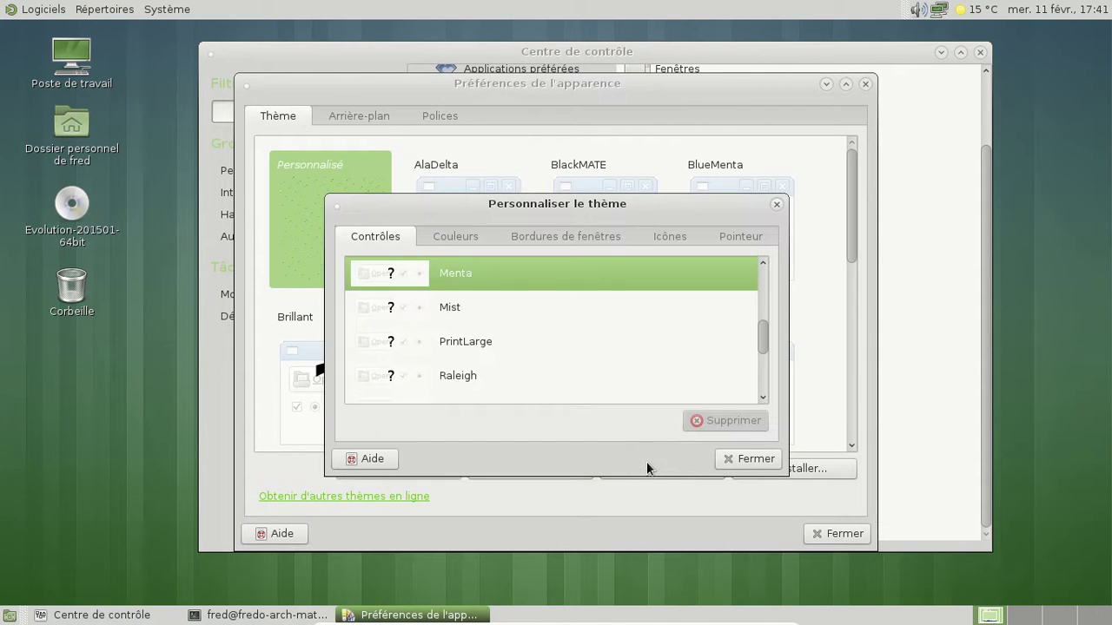
left_click(673, 236)
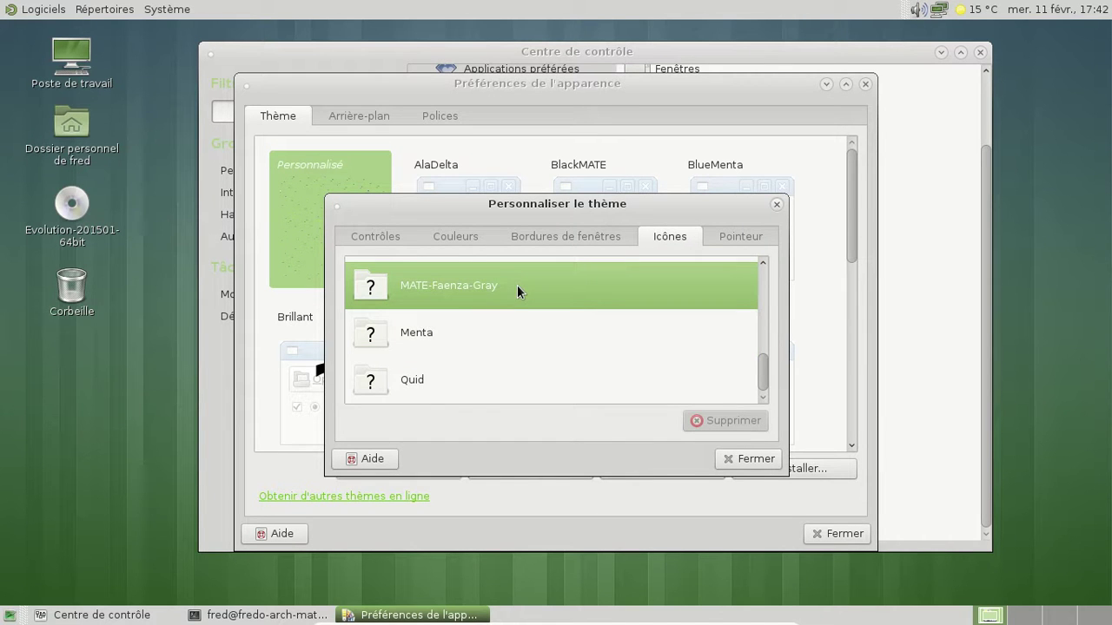
left_click(734, 460)
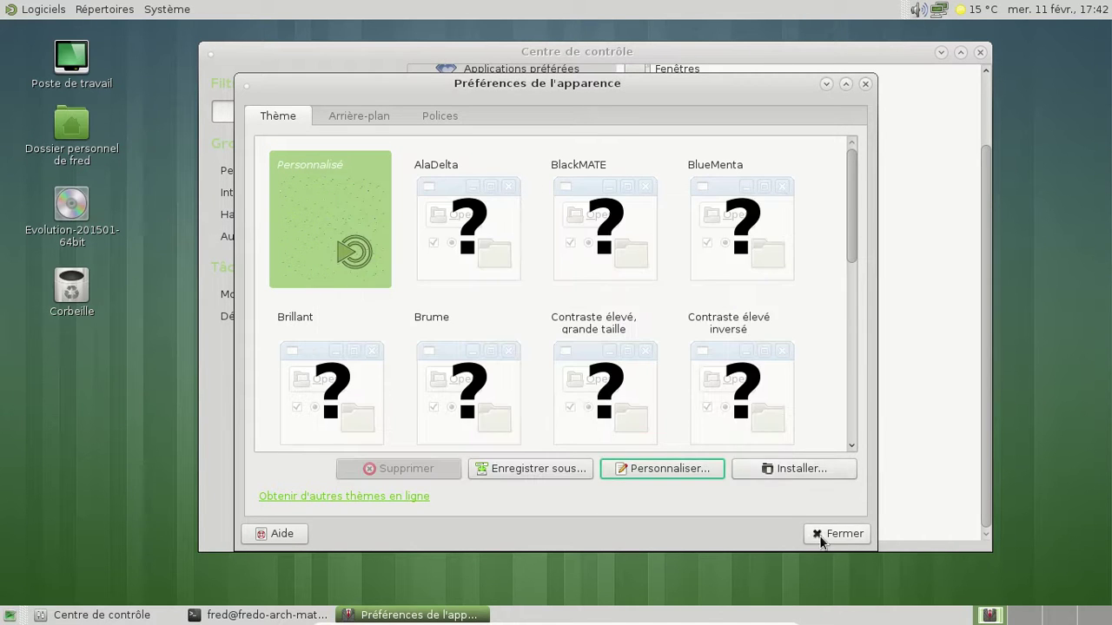
left_click(821, 532)
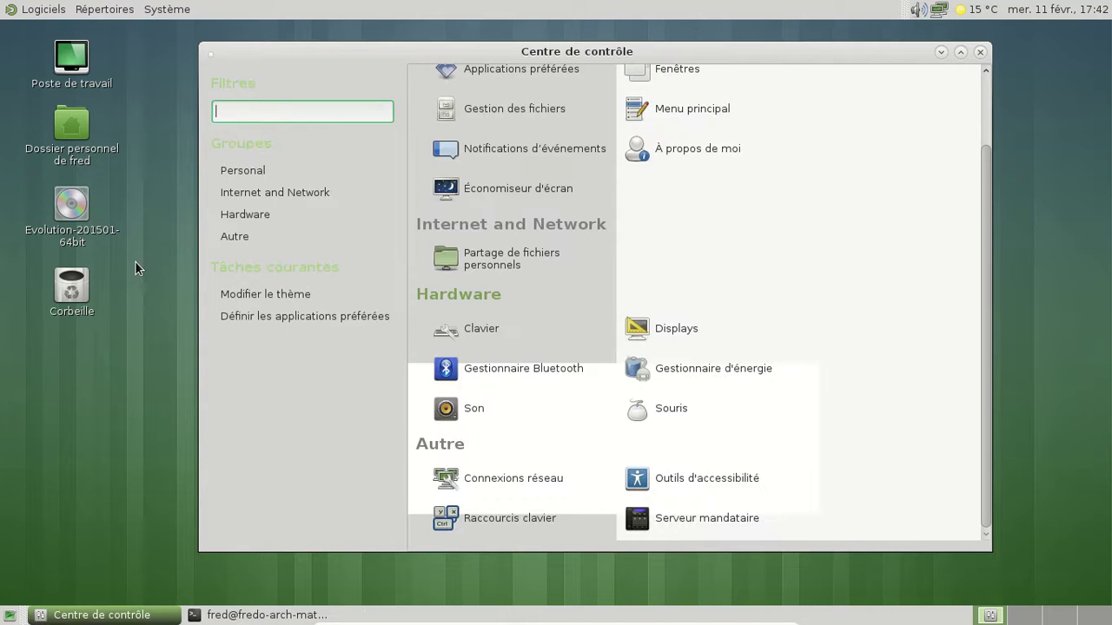
Step: View the icons in the personal folder from the desktop, then close the file manager
left_click(79, 128)
double_click(79, 127)
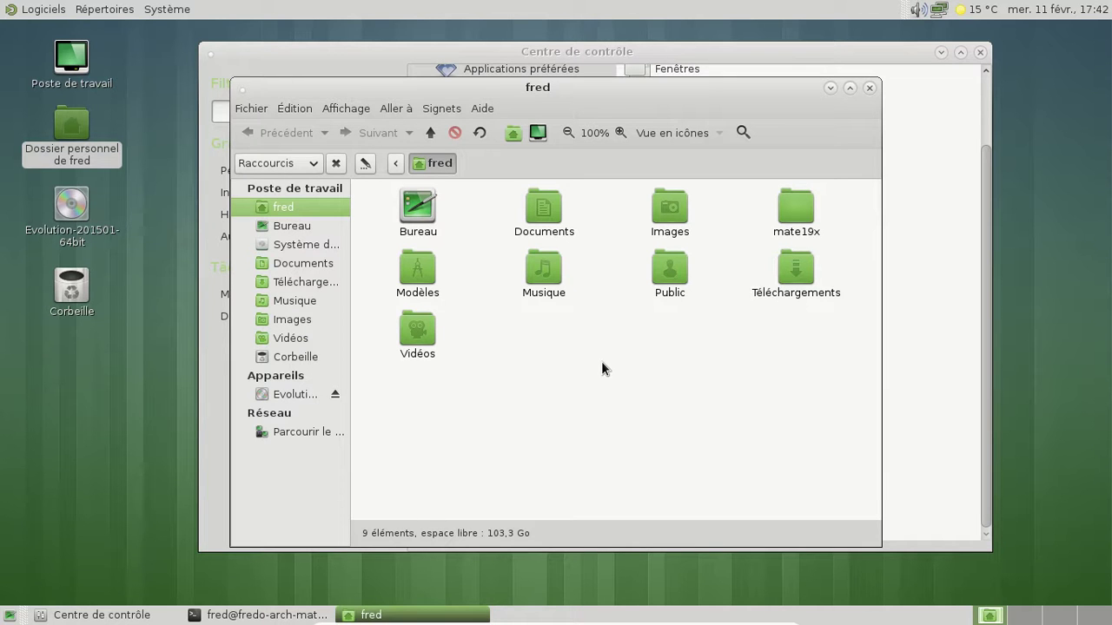
left_click(871, 88)
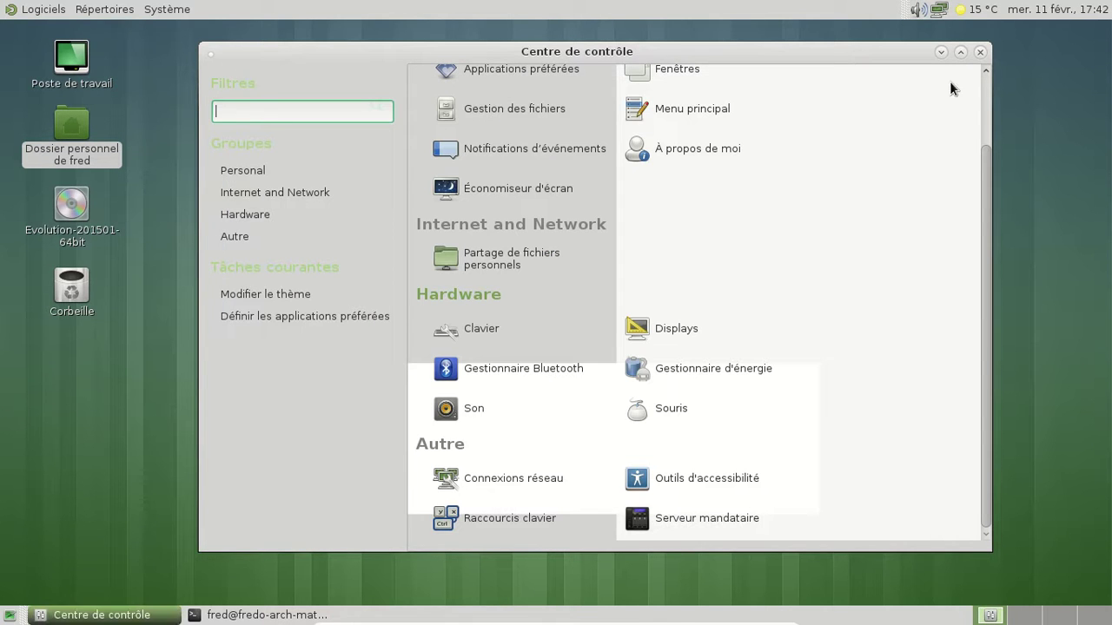
Step: Close the control centre and the terminal, and open the Pluma text editor
left_click(980, 52)
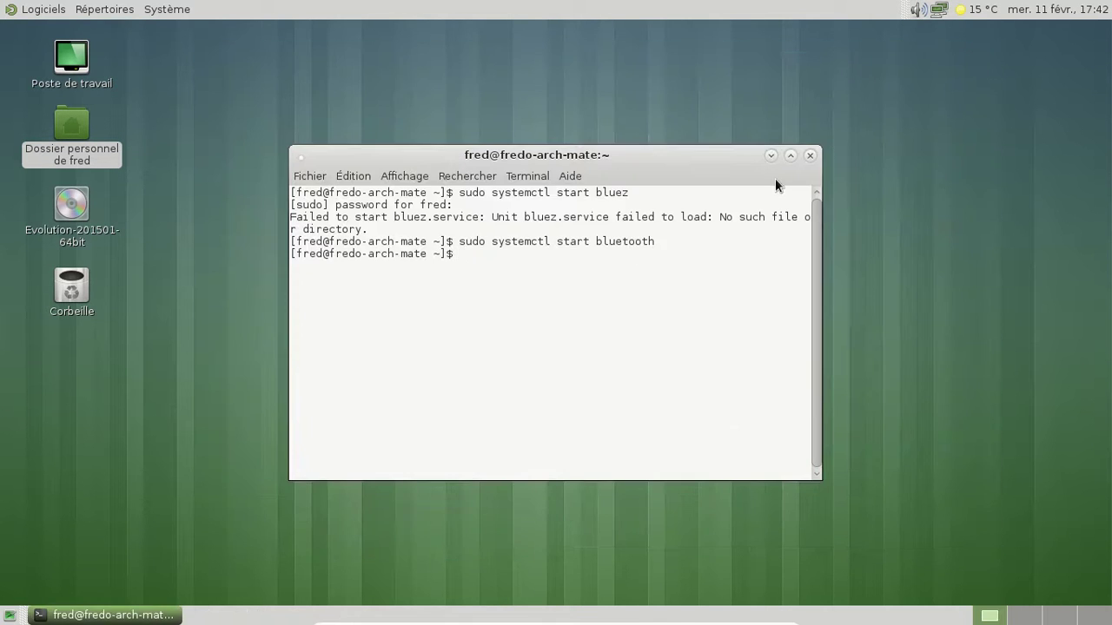
left_click(809, 155)
left_click(43, 9)
mouse_move(69, 86)
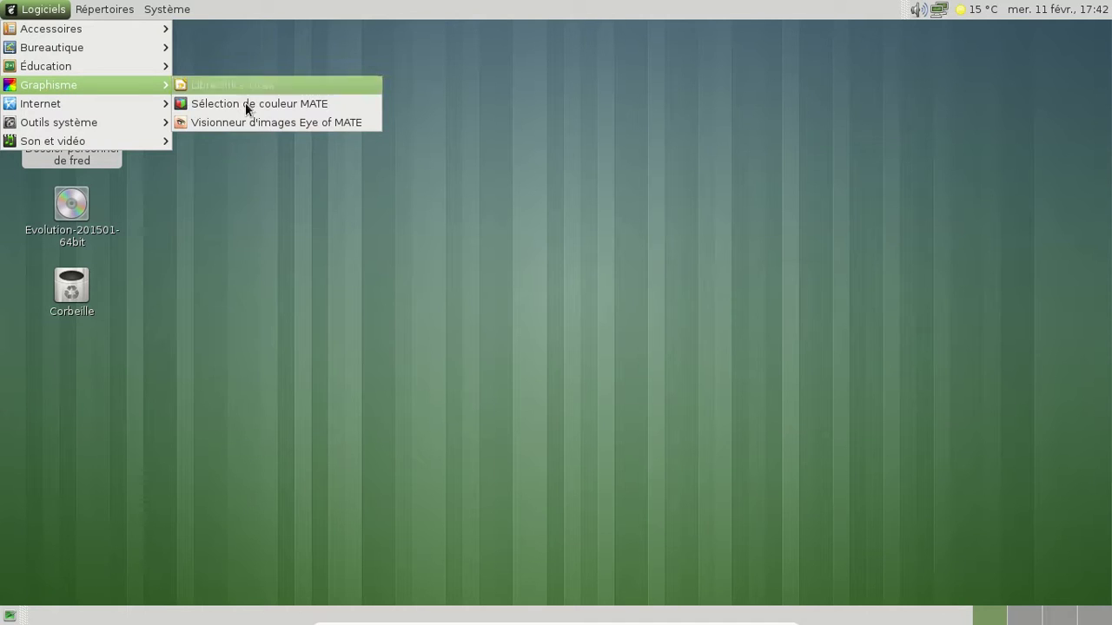
mouse_move(111, 34)
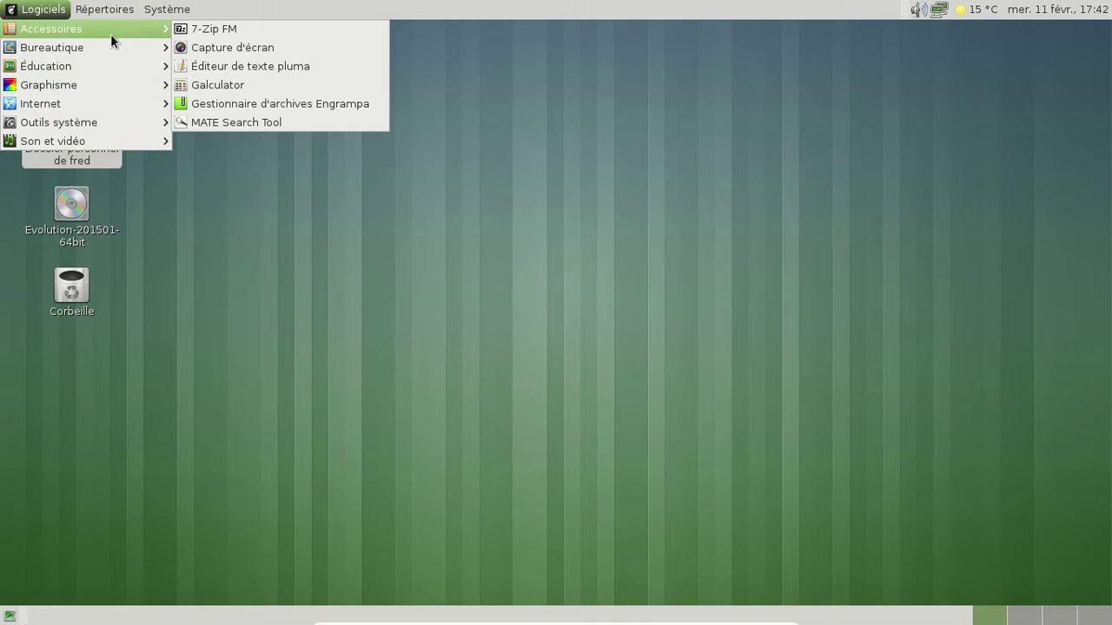
left_click(238, 60)
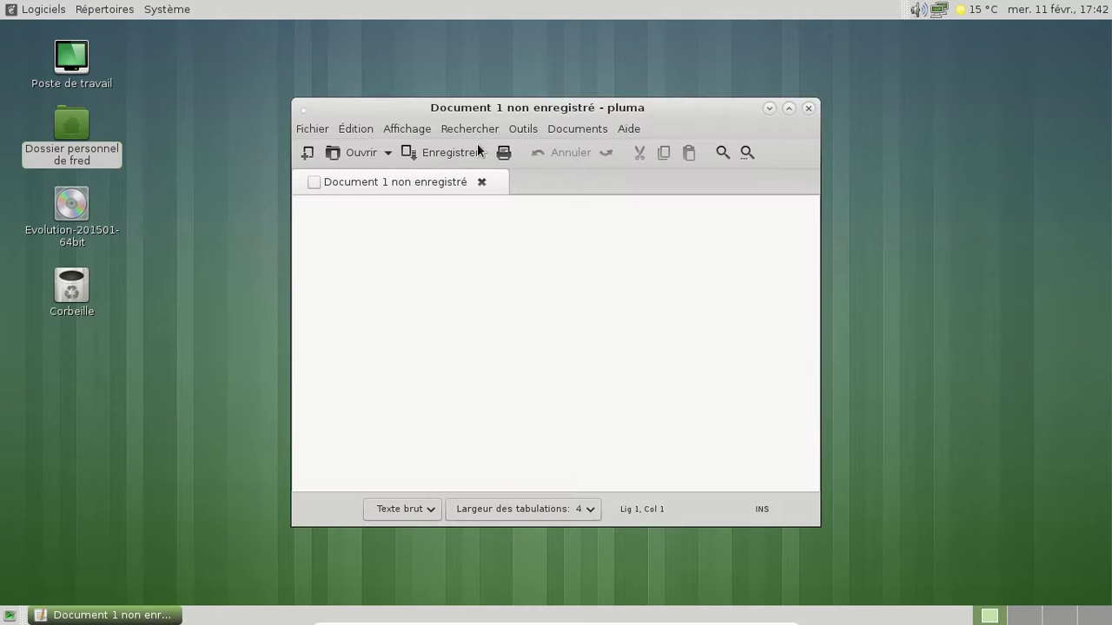
Step: View the À propos information for Pluma and close it
left_click(626, 129)
left_click(643, 166)
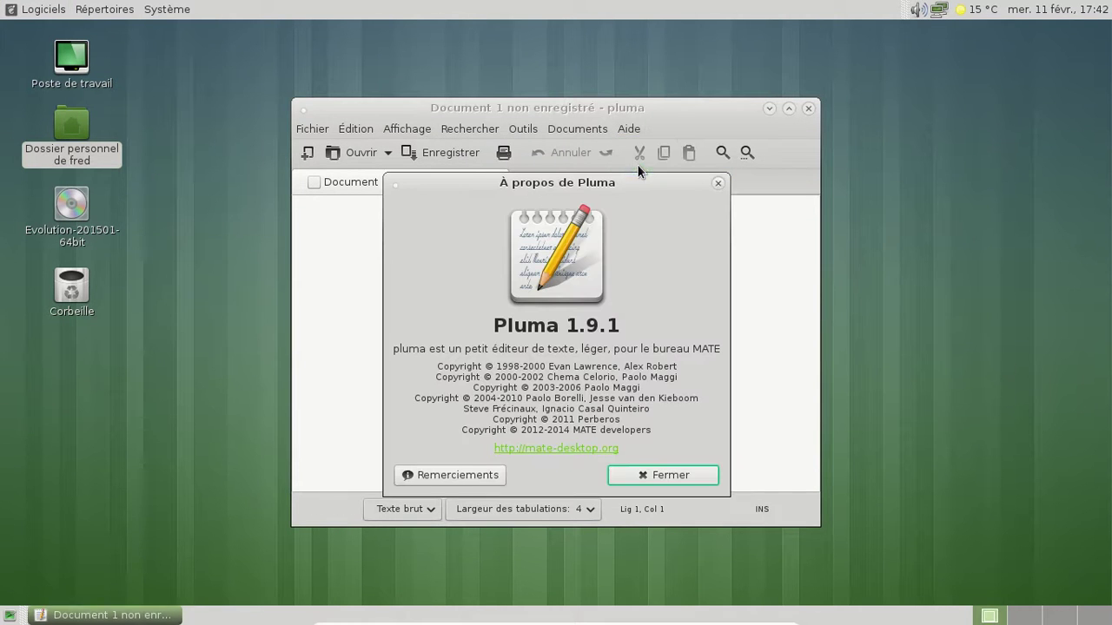
left_click(681, 475)
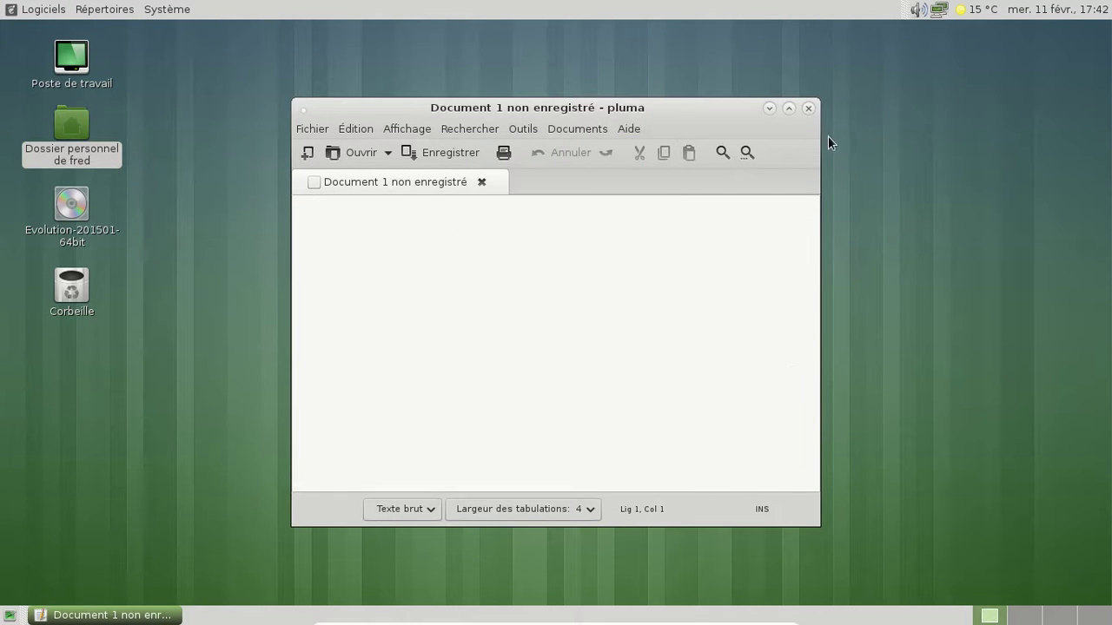
Step: Close the Pluma text editor and return to the empty desktop
left_click(811, 107)
left_click(131, 10)
mouse_move(44, 9)
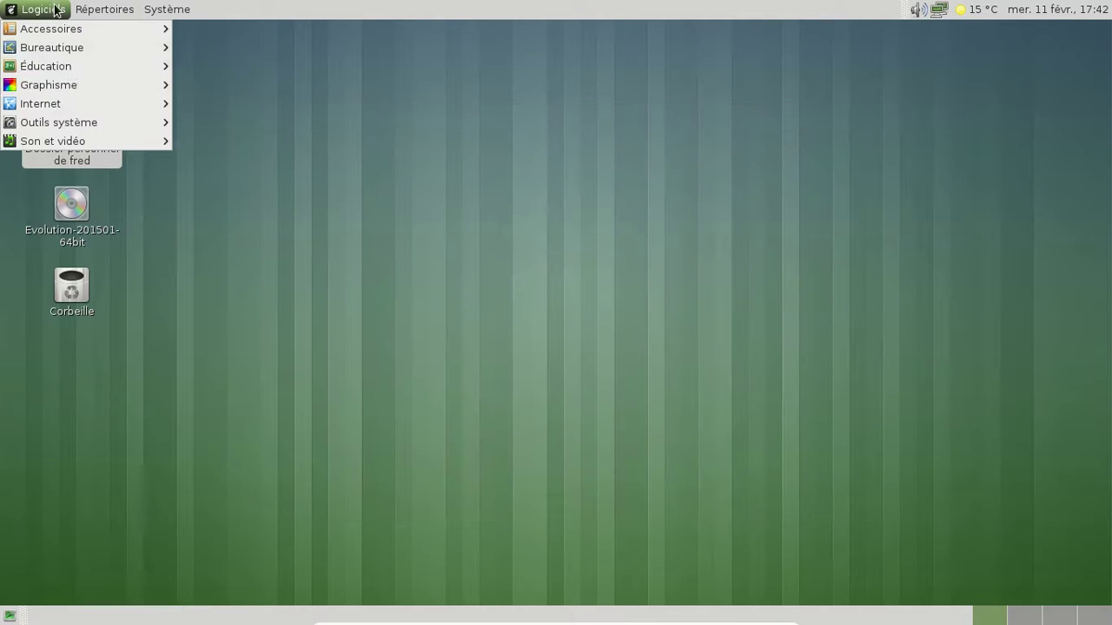
left_click(373, 63)
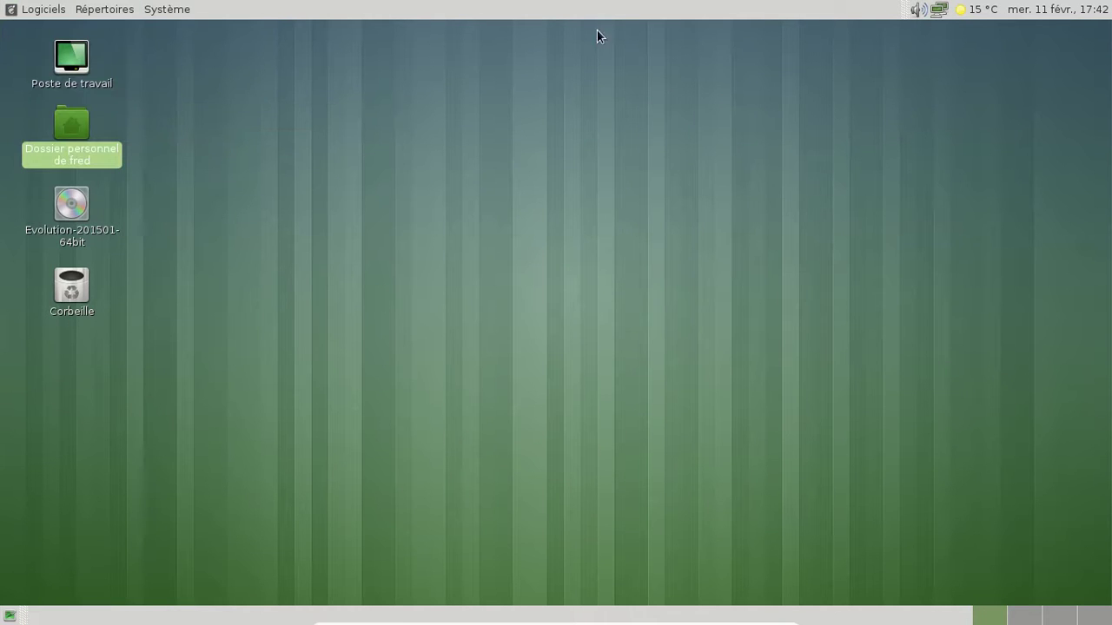
Step: Examine the list of applets that can be added to the upper MATE panel
right_click(610, 15)
left_click(635, 32)
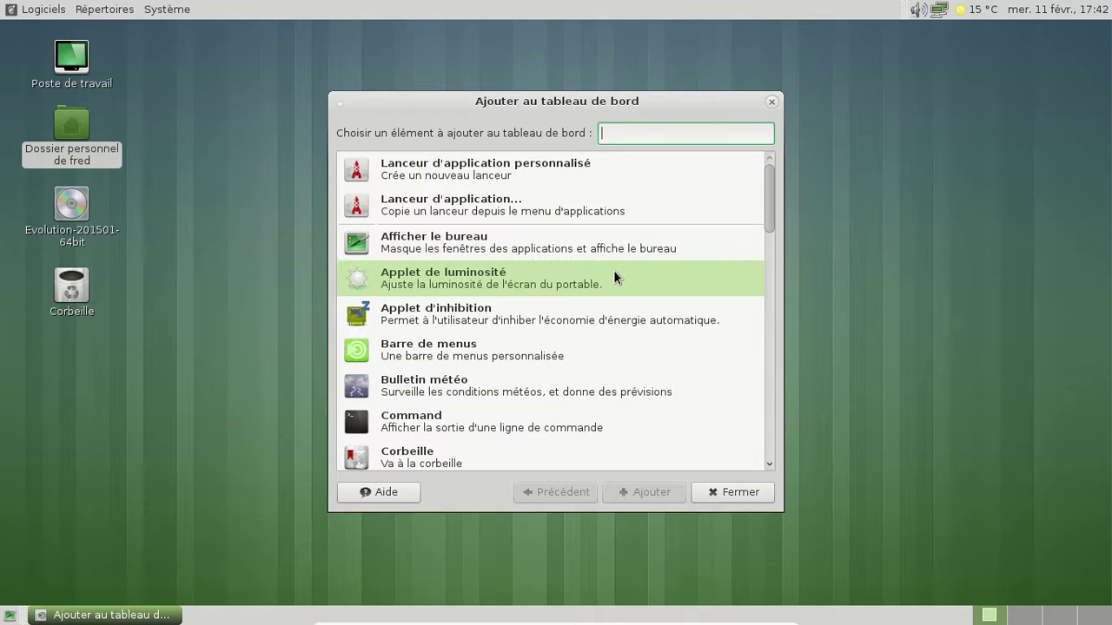
scroll(613, 276, "down", 2)
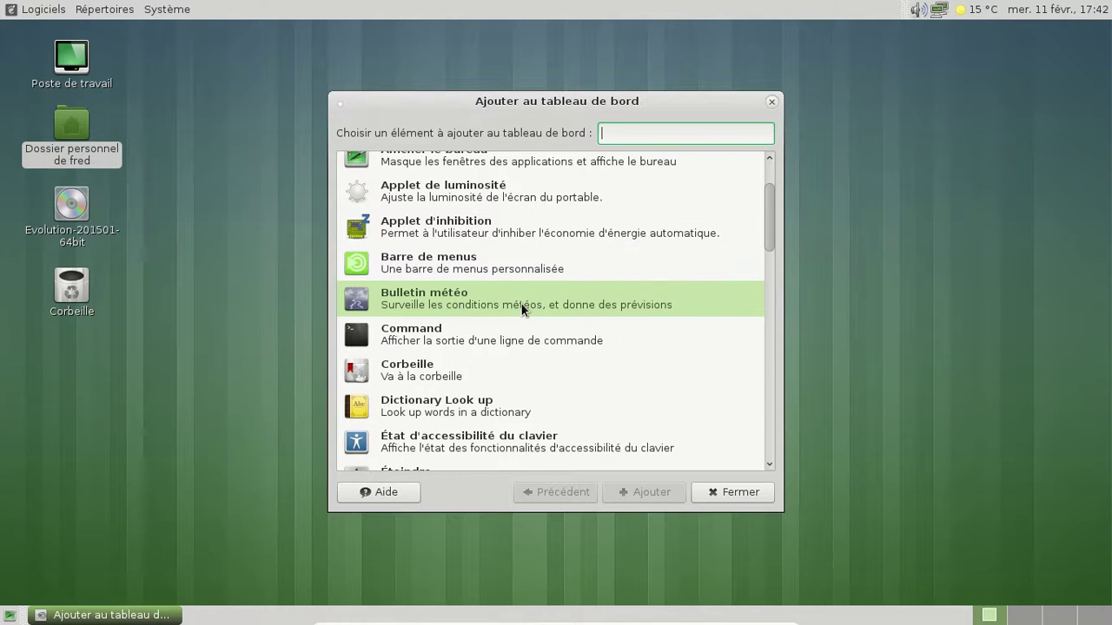
scroll(521, 304, "down", 7)
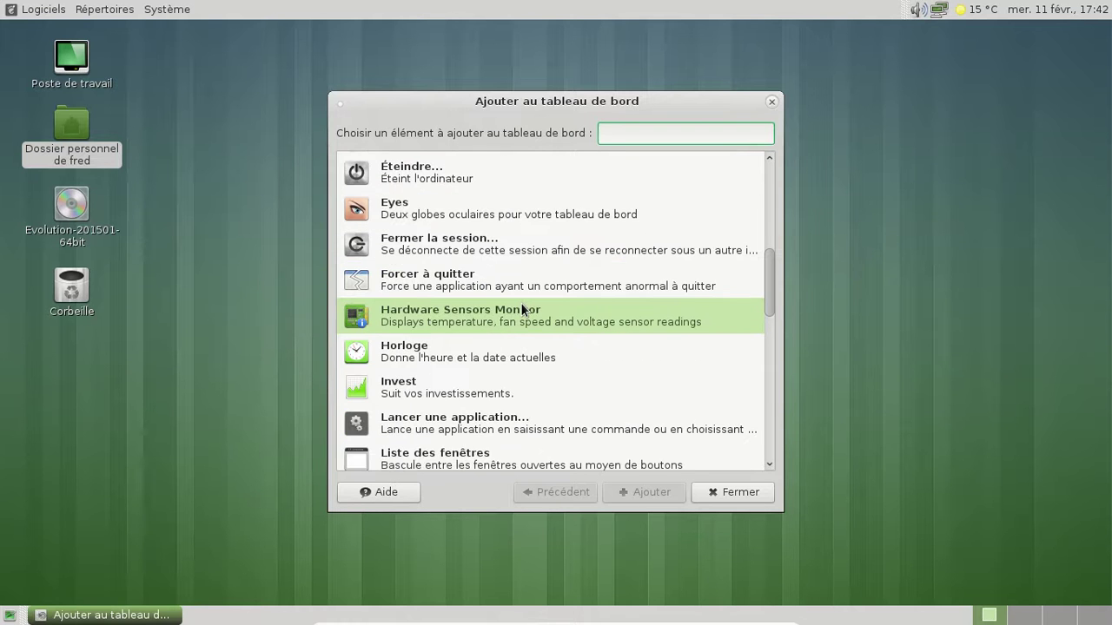
scroll(521, 304, "down", 7)
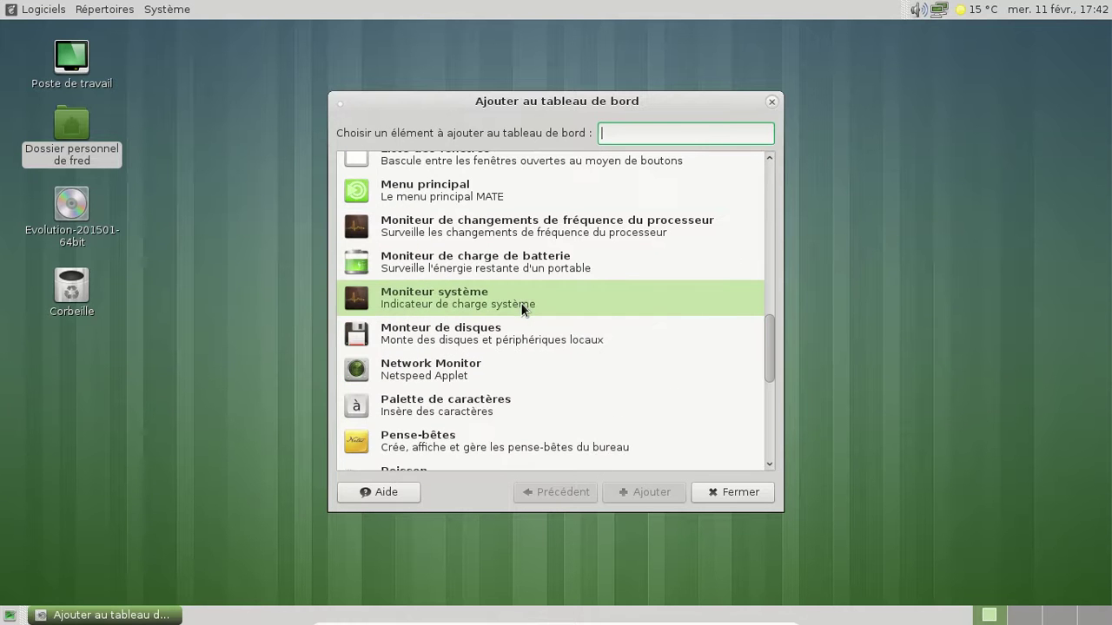
scroll(521, 302, "down", 7)
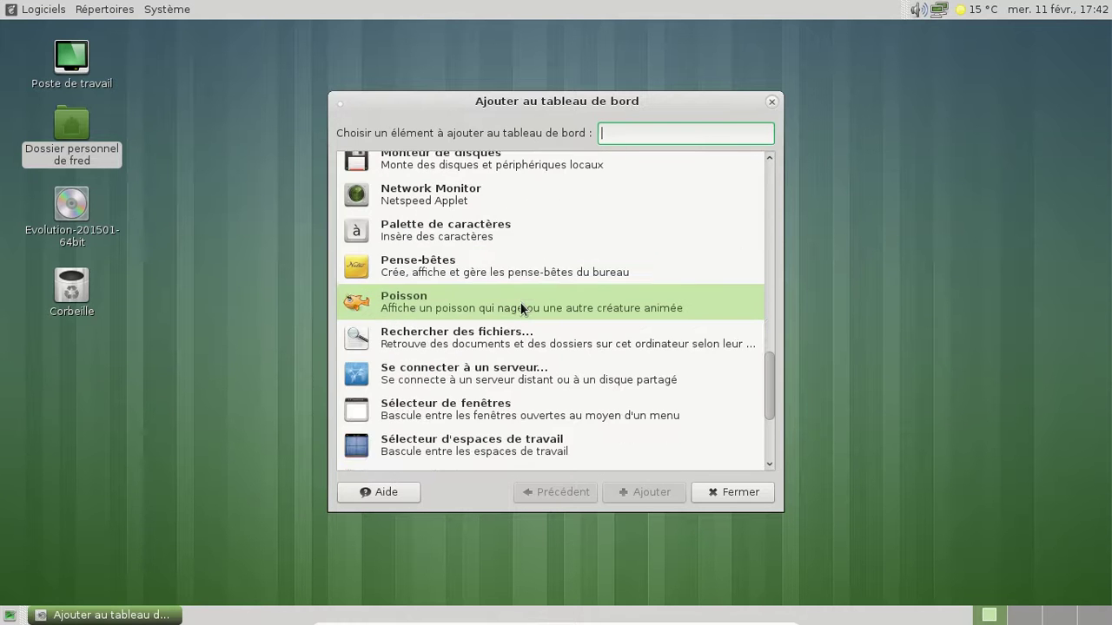
scroll(521, 308, "down", 1)
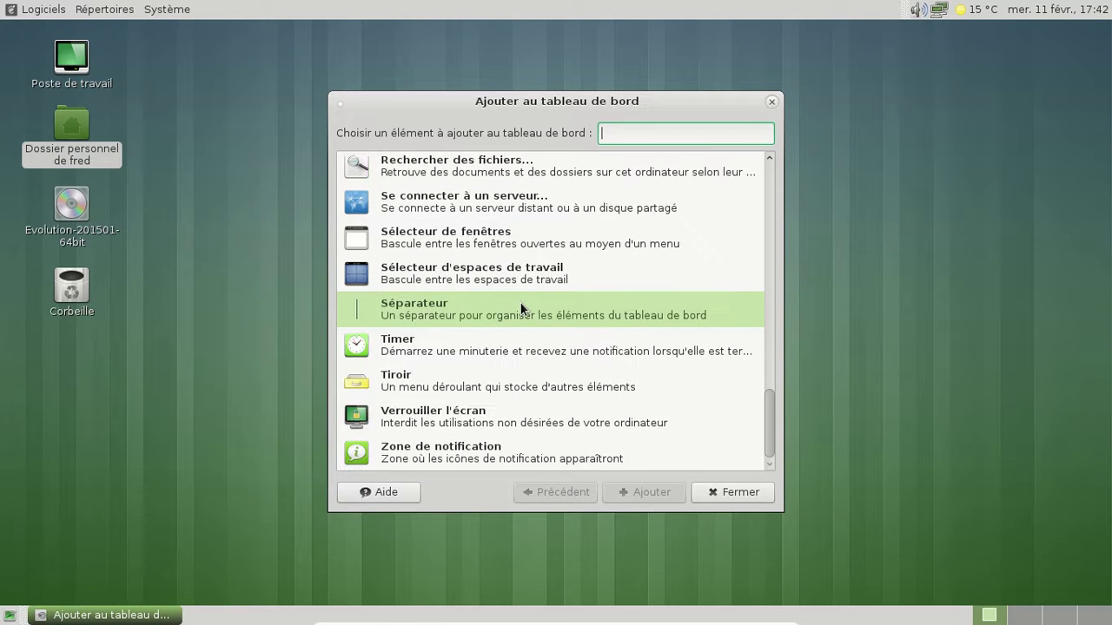
scroll(520, 303, "up", 10)
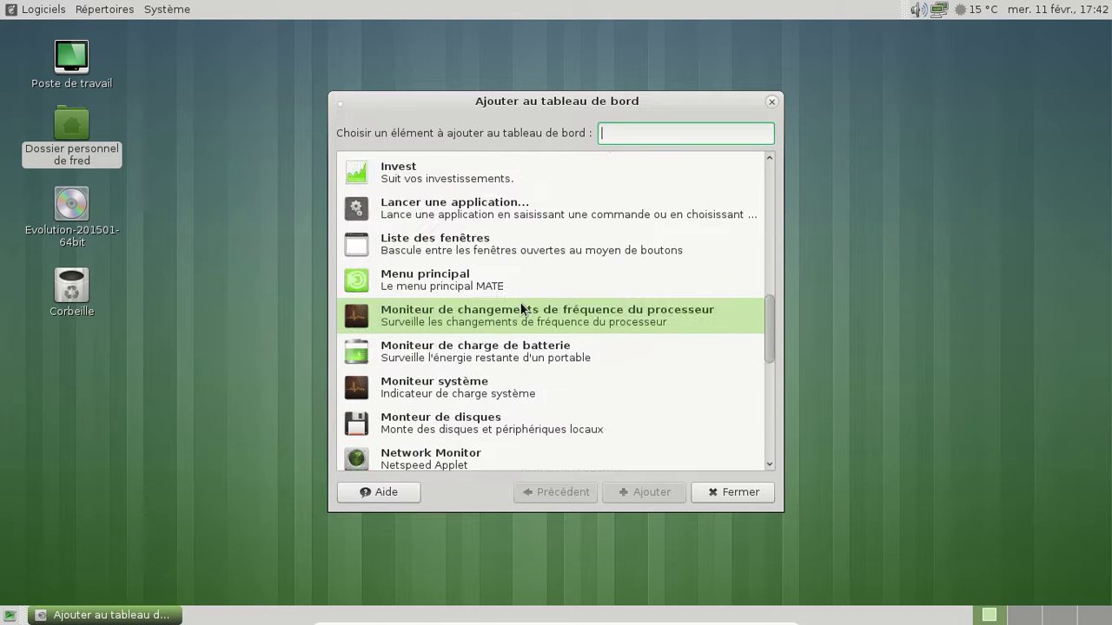
scroll(521, 308, "up", 3)
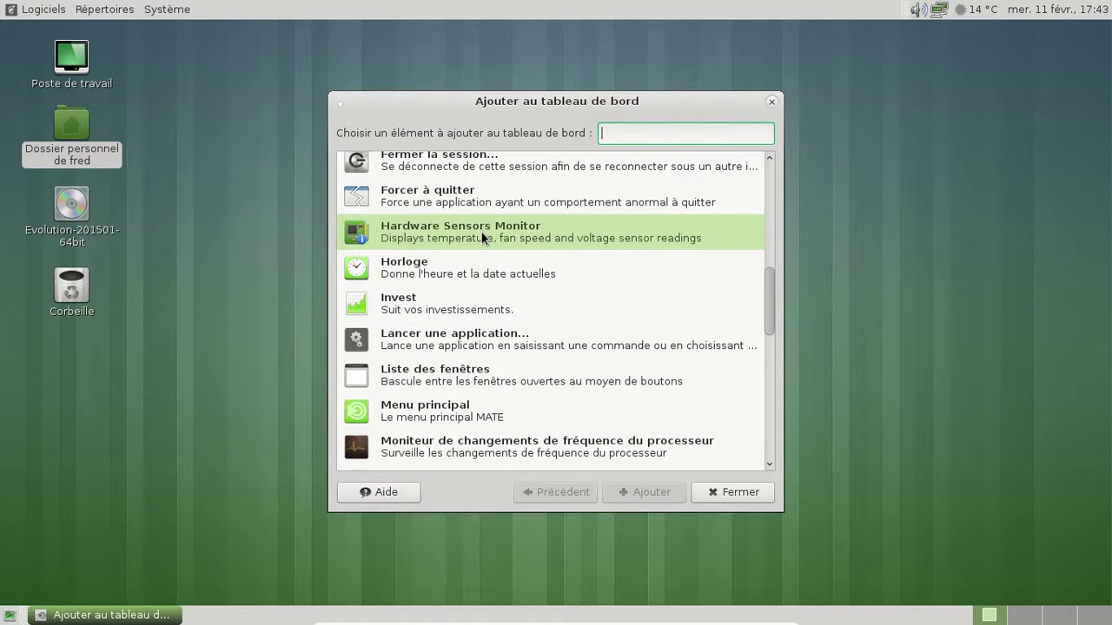
Step: Add the Hardware Sensors Monitor applet to the upper panel, close the applet chooser, and remove the applet again
left_click(481, 232)
left_click(668, 495)
left_click(740, 494)
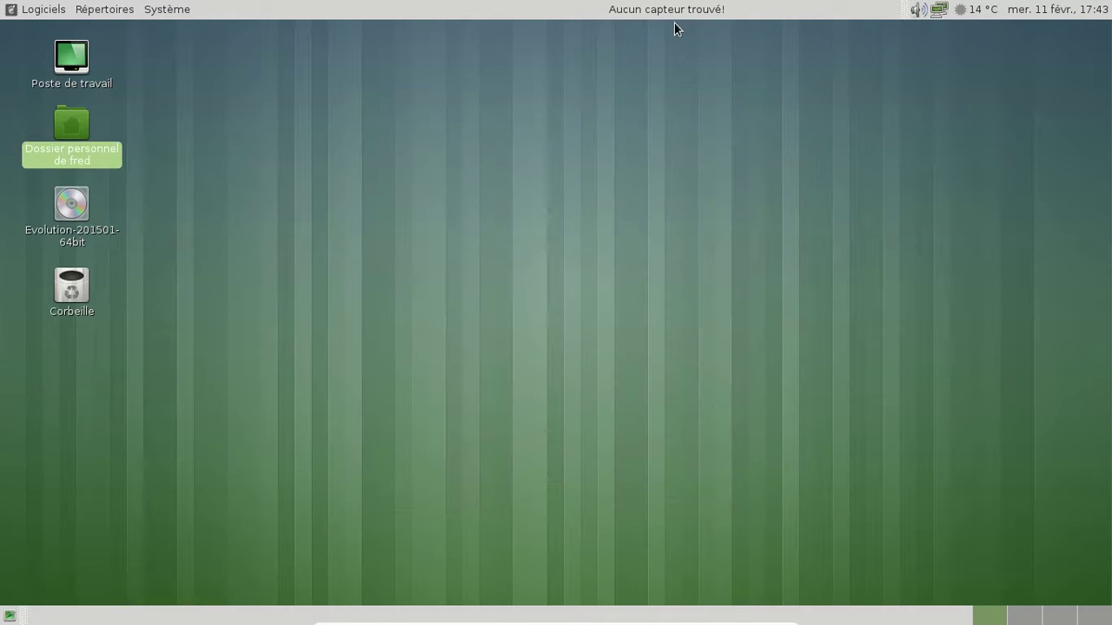
right_click(672, 15)
left_click(664, 32)
Step: View the panel clock's calendar and locations map, and close it
left_click(991, 13)
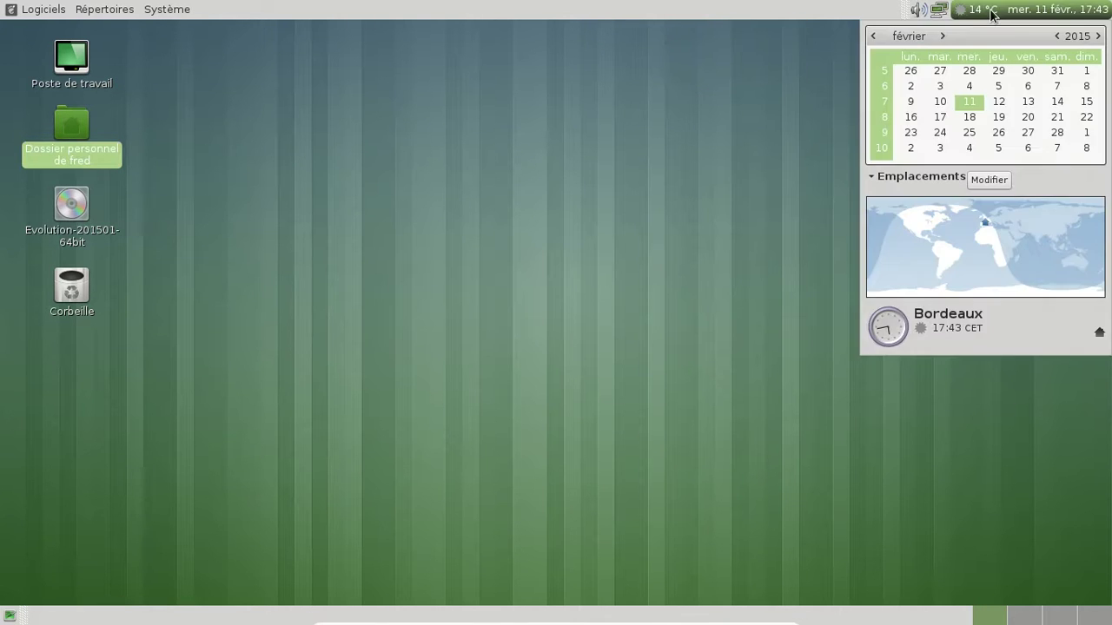
left_click(991, 14)
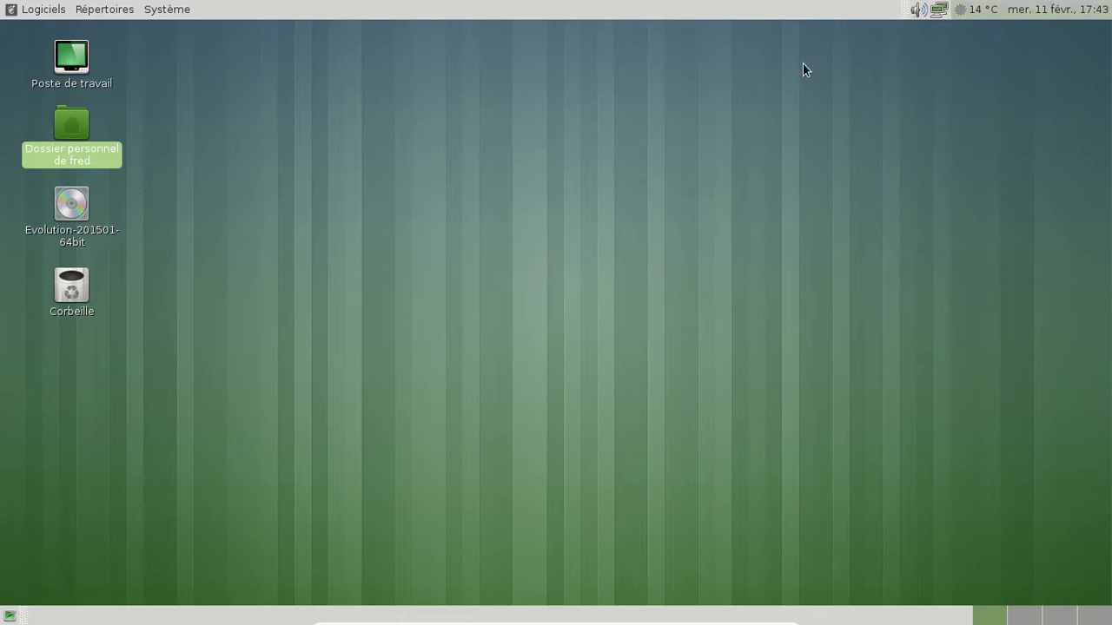
left_click(873, 78)
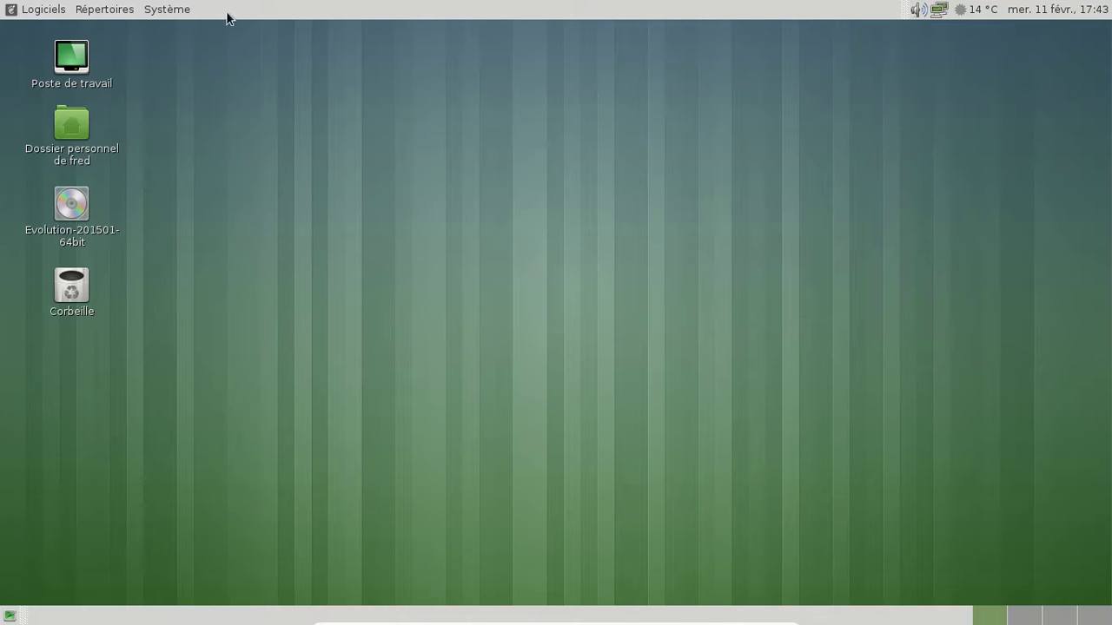
Step: Look through the system and places entries and the installed software by category, including Bureautique
left_click(164, 12)
left_click(121, 12)
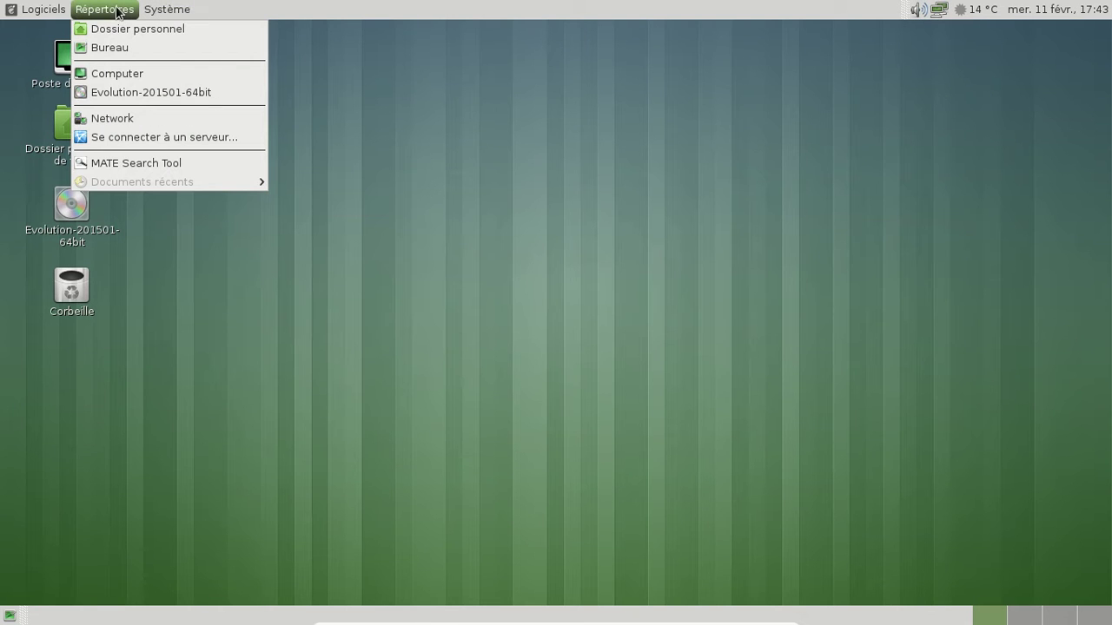
mouse_move(69, 11)
mouse_move(70, 106)
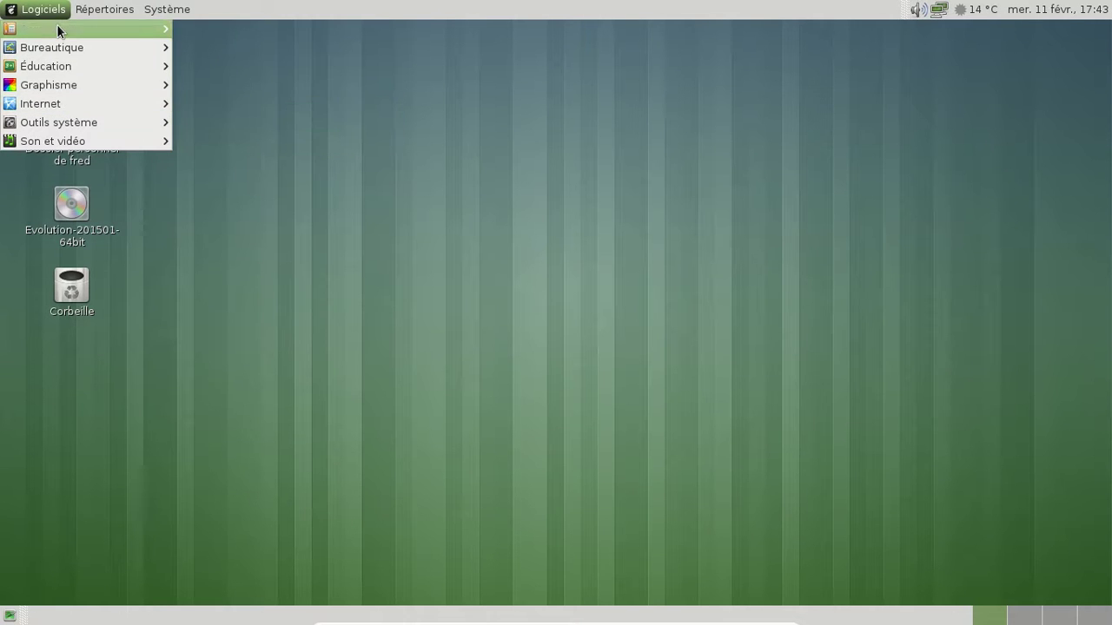
mouse_move(55, 30)
mouse_move(46, 52)
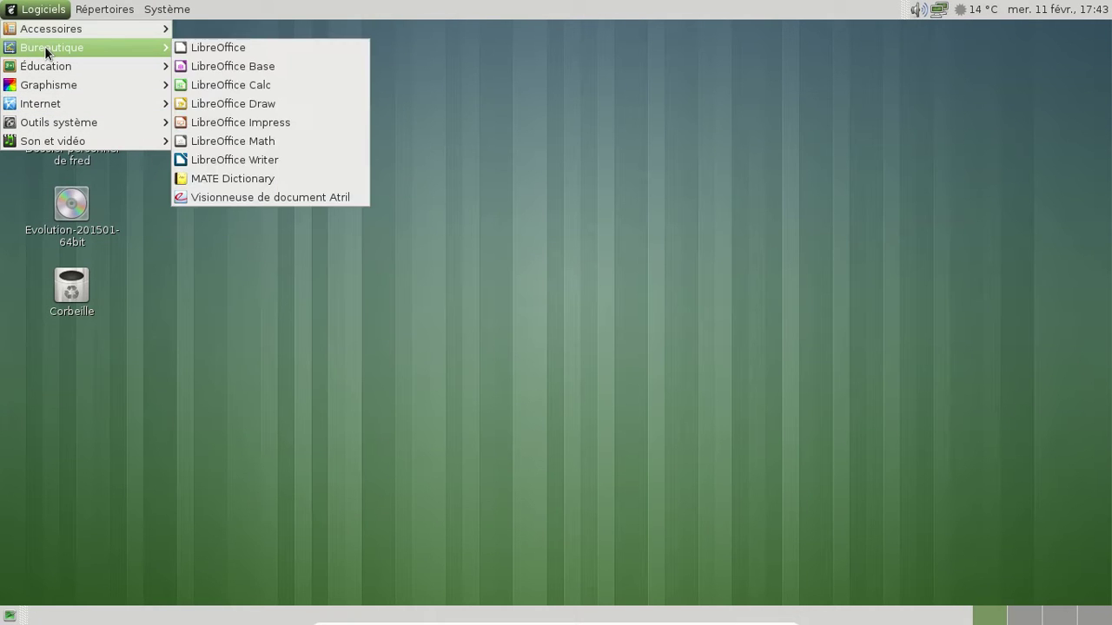
mouse_move(38, 76)
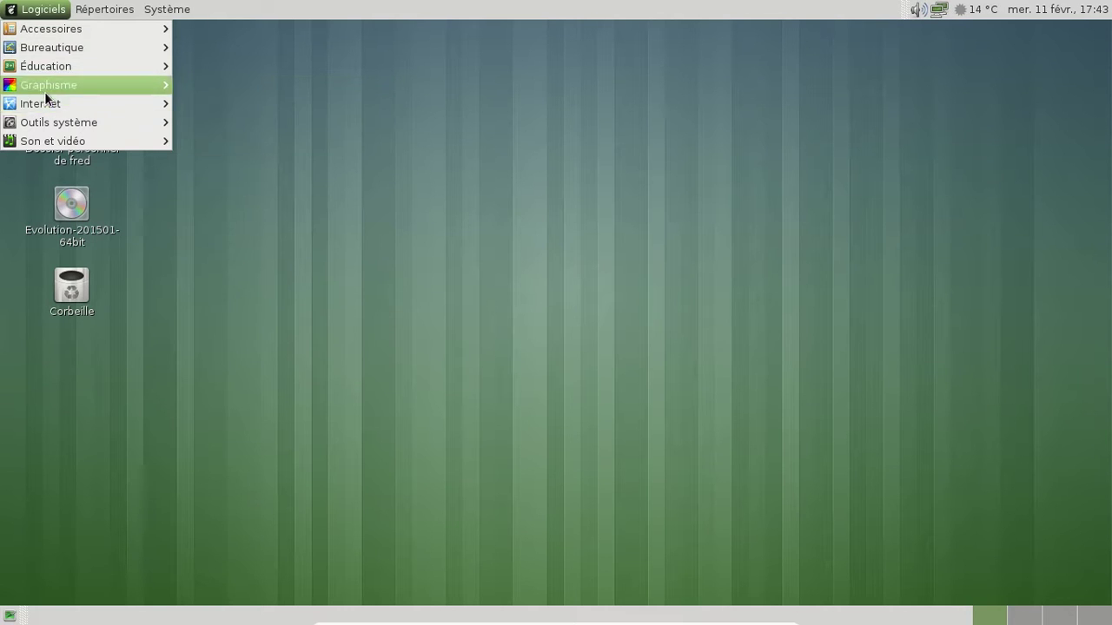
Step: Open Terminal MATE, view its À propos information and close that information
mouse_move(29, 123)
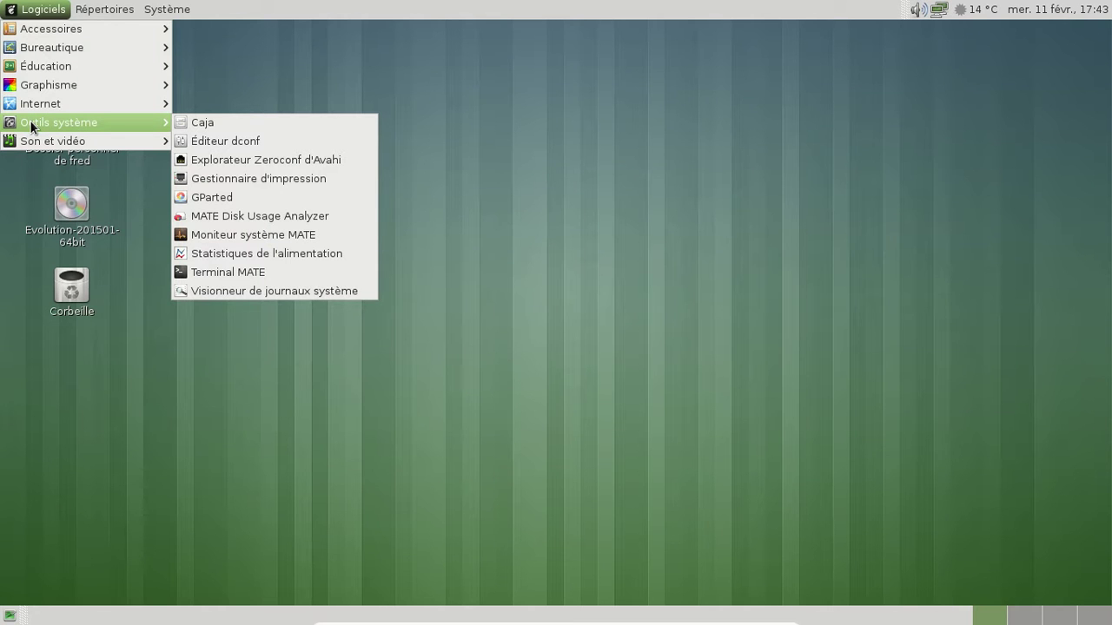
left_click(282, 272)
left_click_drag(534, 167, 544, 132)
left_click(579, 154)
left_click(597, 190)
left_click(699, 445)
Step: Show the kernel information with uname -a in the terminal, and close the terminal
type("uname -a")
key("Return")
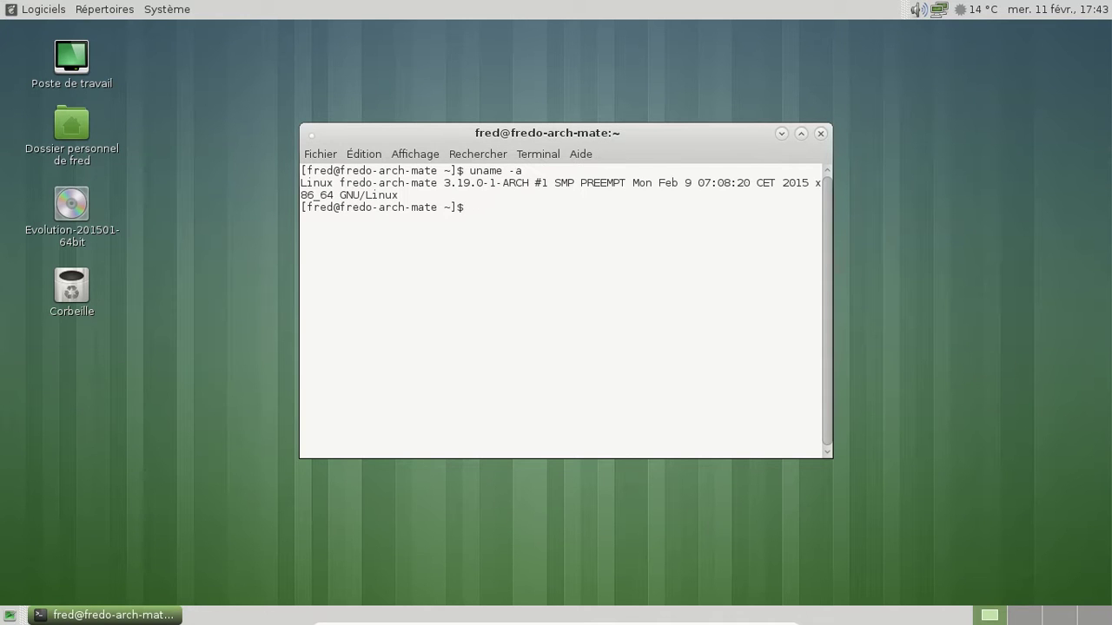
left_click(820, 134)
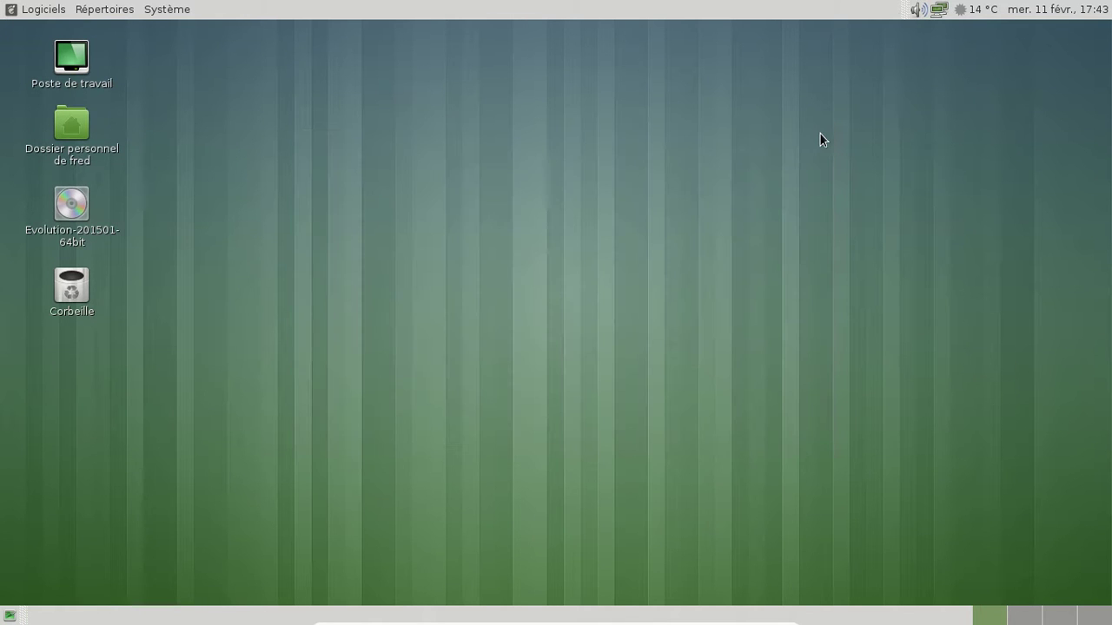
Step: Open the Firefox web browser from the installed applications
left_click(170, 10)
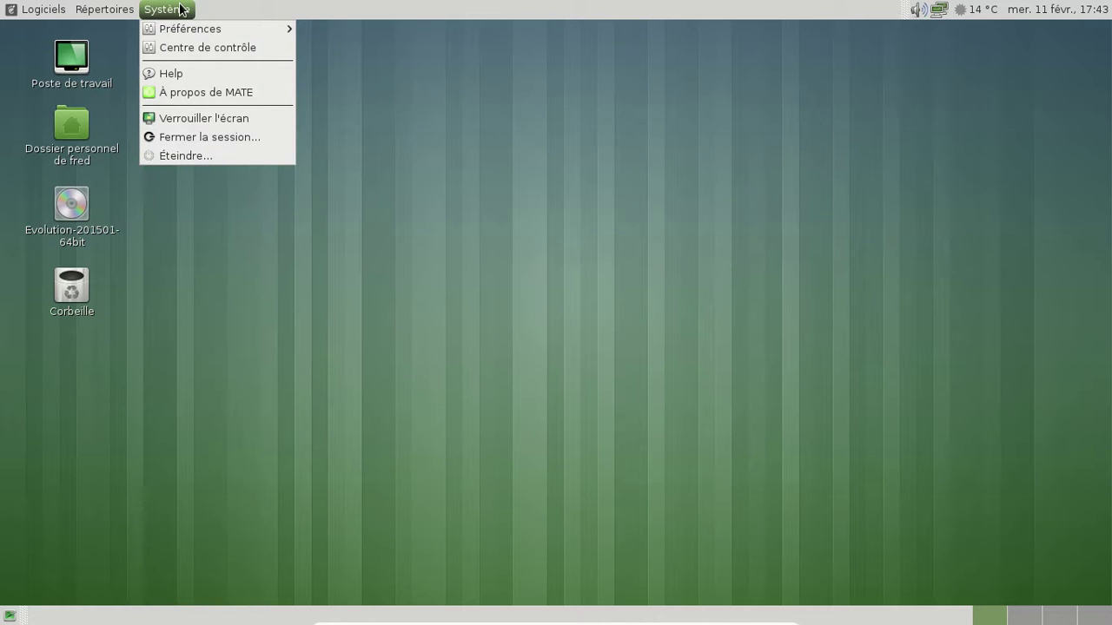
left_click(180, 9)
left_click(43, 10)
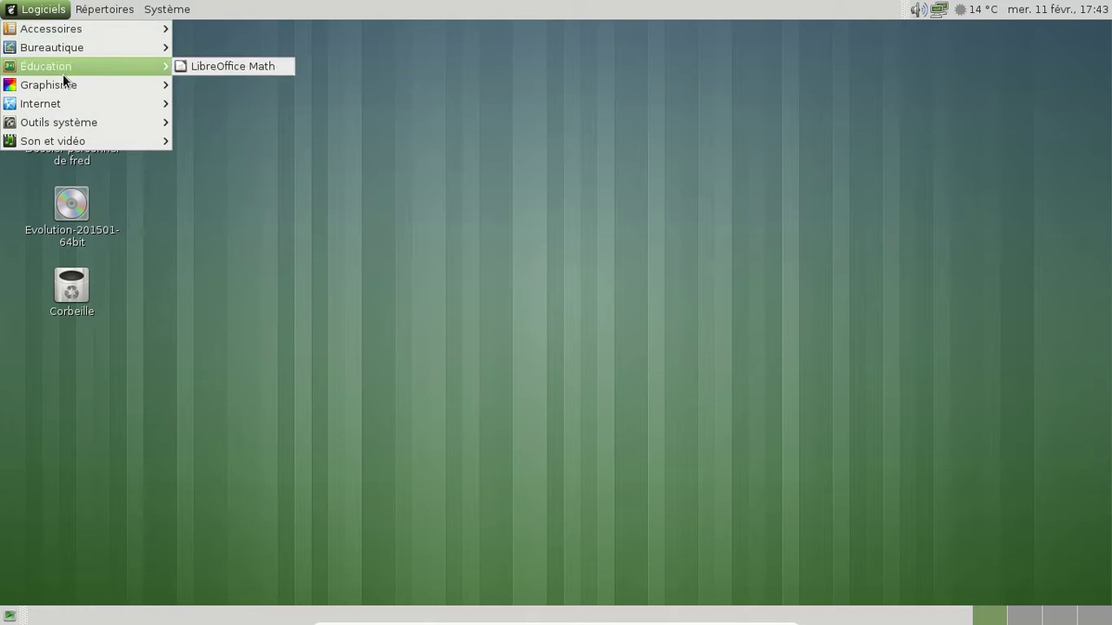
left_click(281, 139)
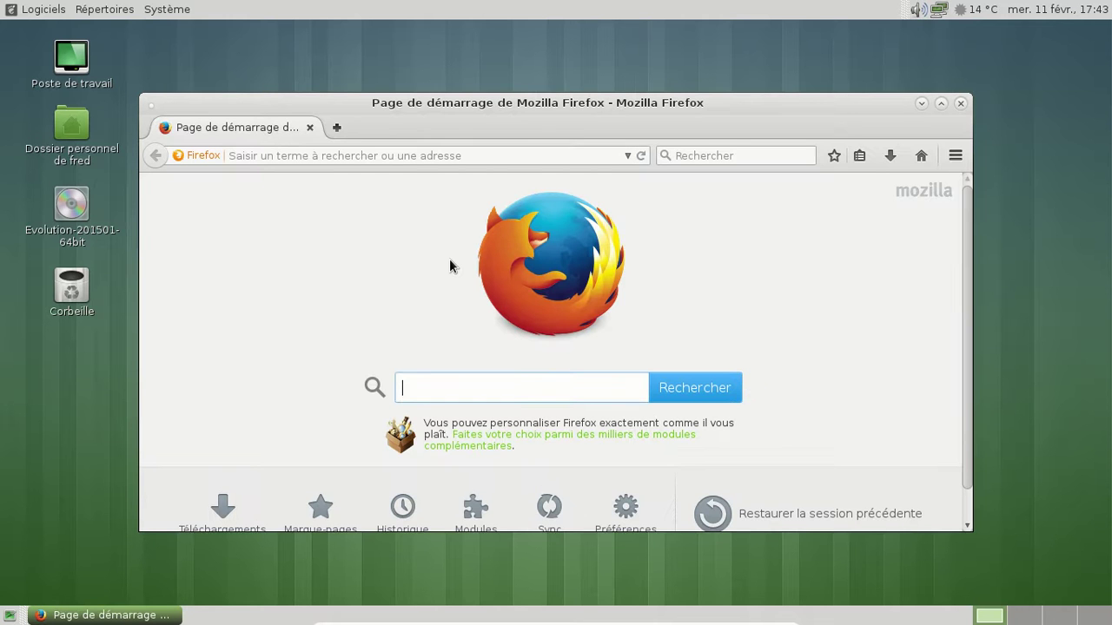
Step: Search the web for "mate desktop roadmap"
type("mate ")
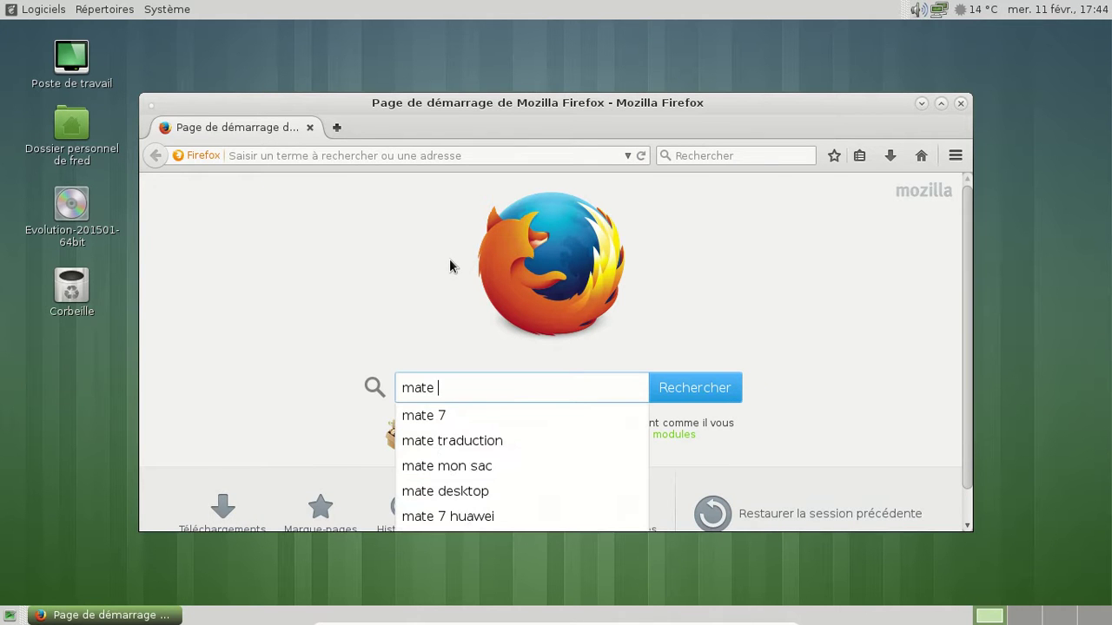
type("des")
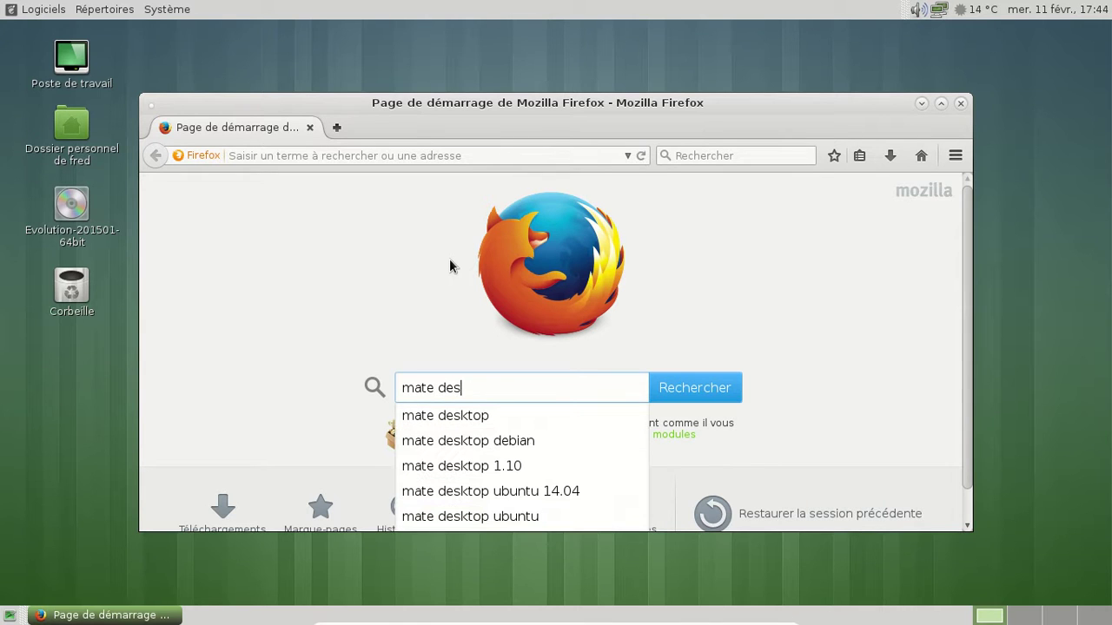
type("ktop rp")
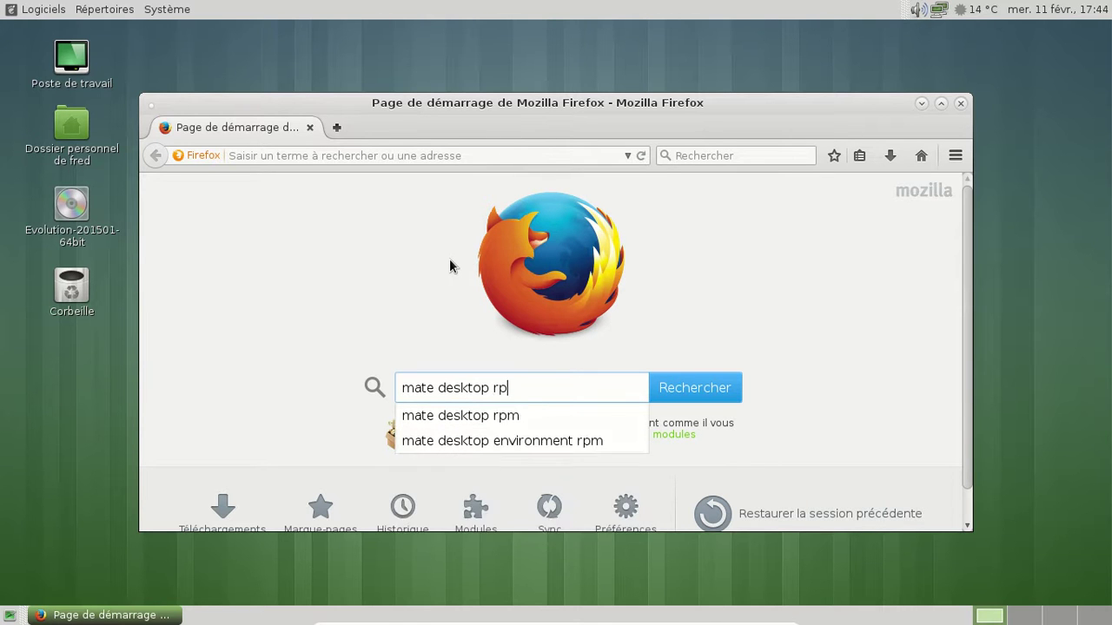
type("ea")
key("BackSpace")
key("BackSpace")
type("oad")
key("Down")
key("Return")
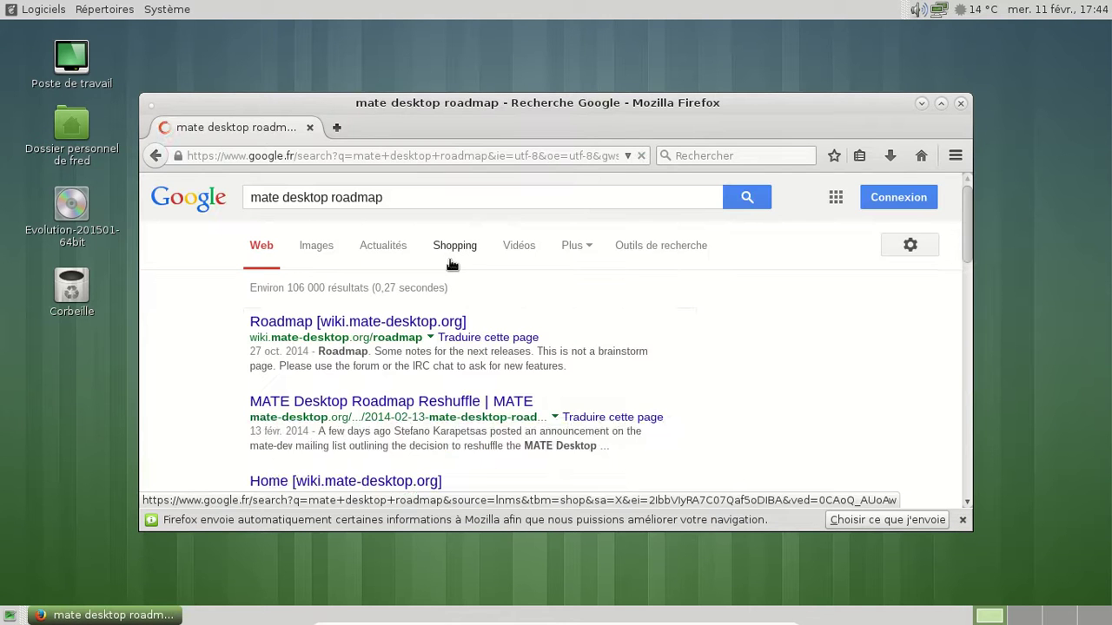
Step: Open the Roadmap page on wiki.mate-desktop.org, move the browser window higher on the desktop, and dismiss the data-sharing notice
left_click(352, 395)
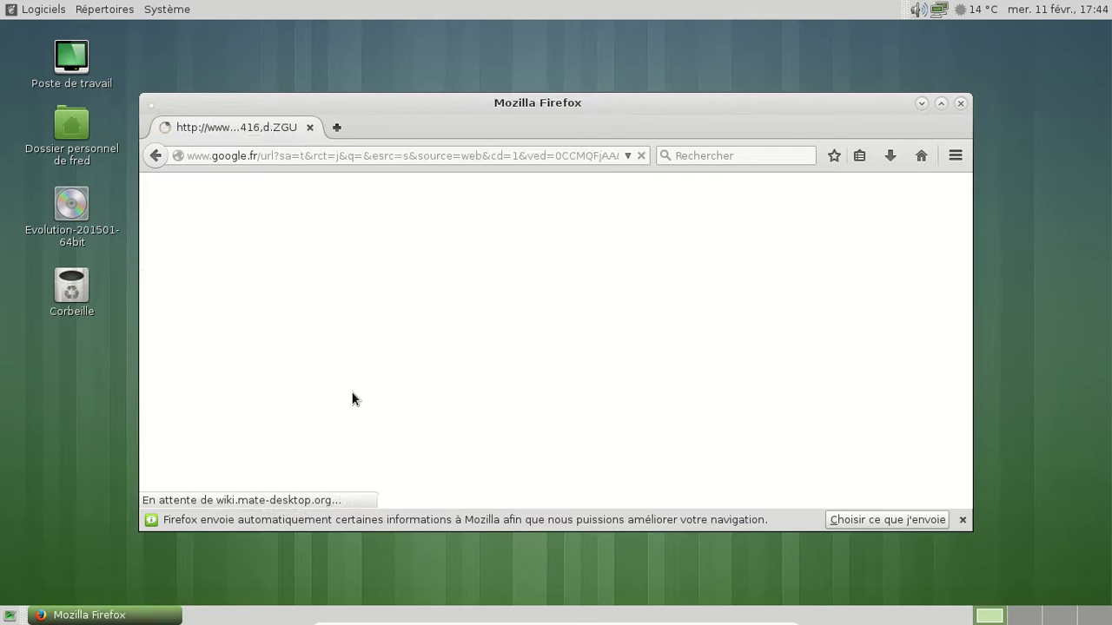
left_click_drag(585, 107, 567, 53)
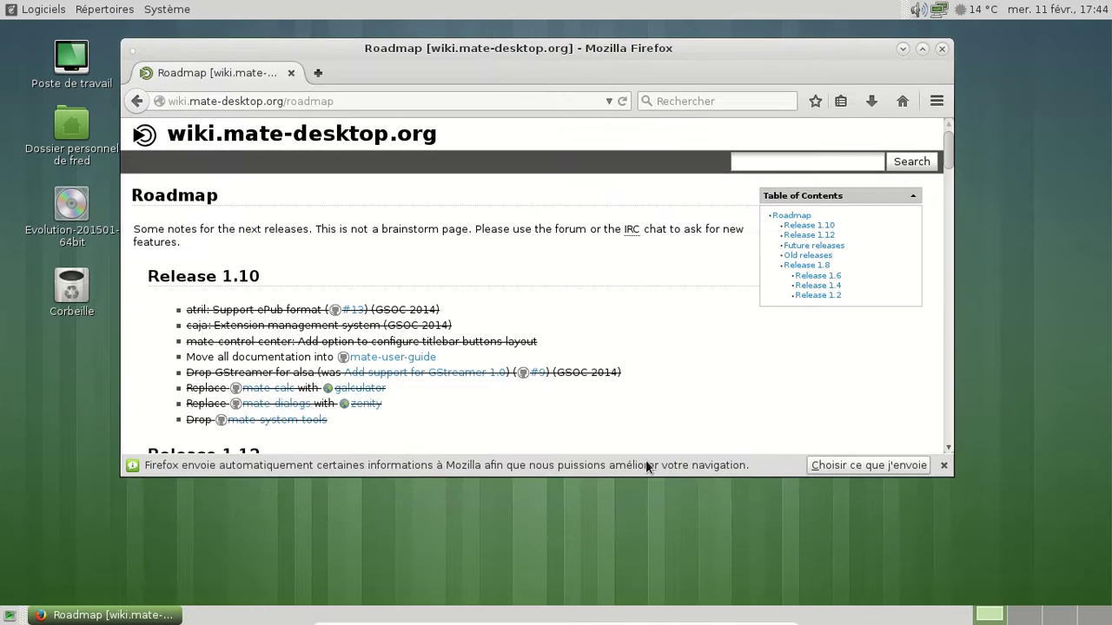
left_click(944, 465)
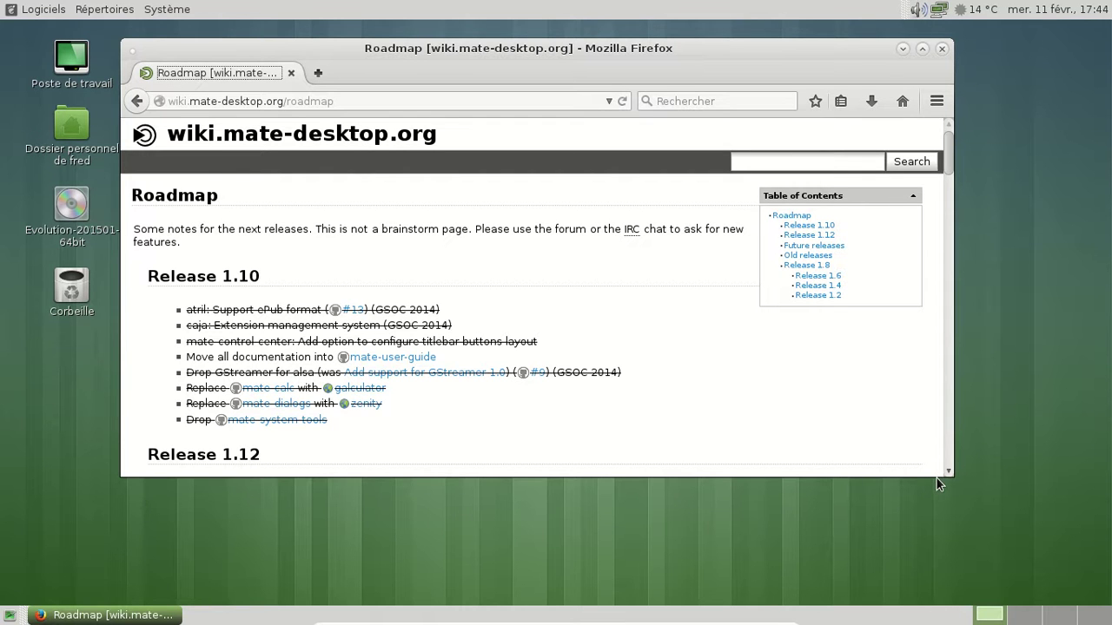
Step: Read the planned changes for Release 1.10 and Release 1.12 on the roadmap page
left_click_drag(937, 476, 817, 371)
left_click(795, 349)
scroll(796, 349, "up", 5)
scroll(643, 363, "down", 1)
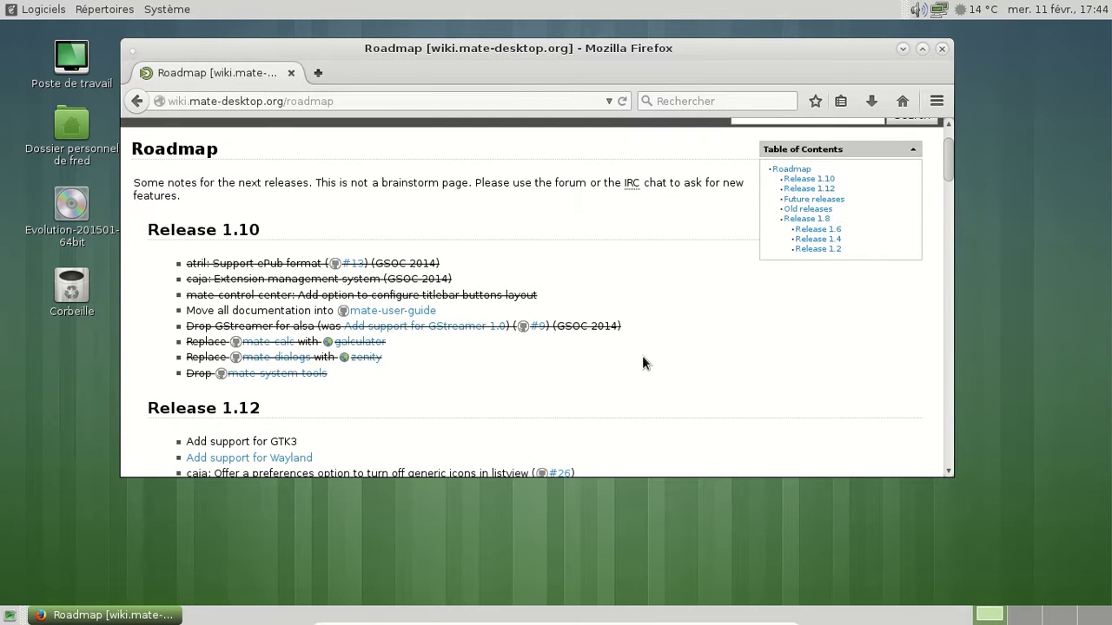
scroll(643, 362, "down", 2)
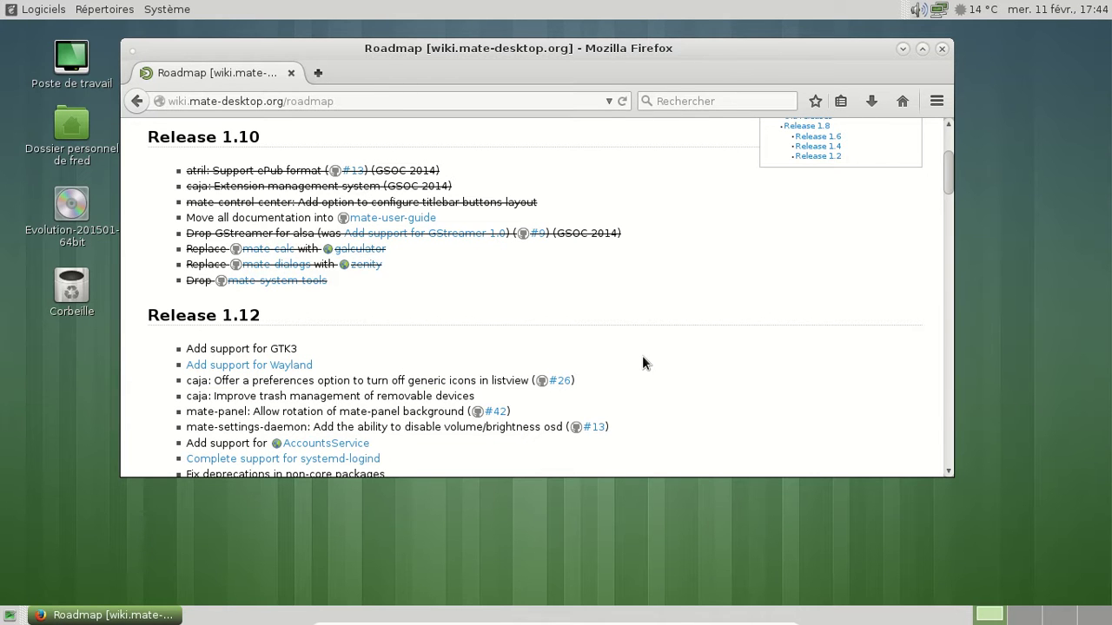
scroll(643, 362, "down", 1)
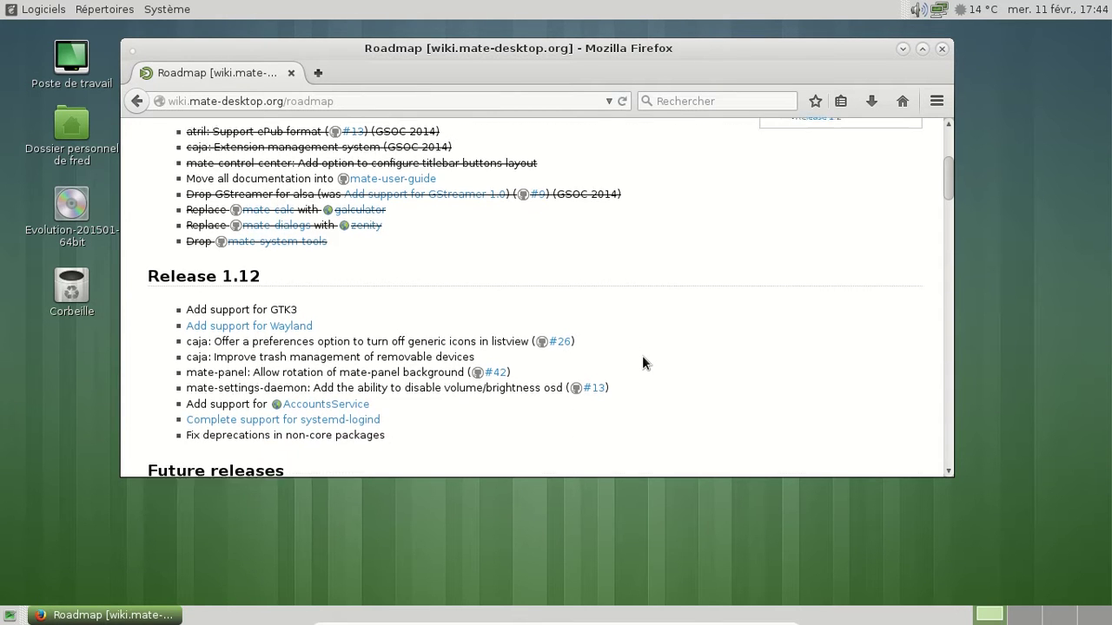
scroll(643, 362, "down", 1)
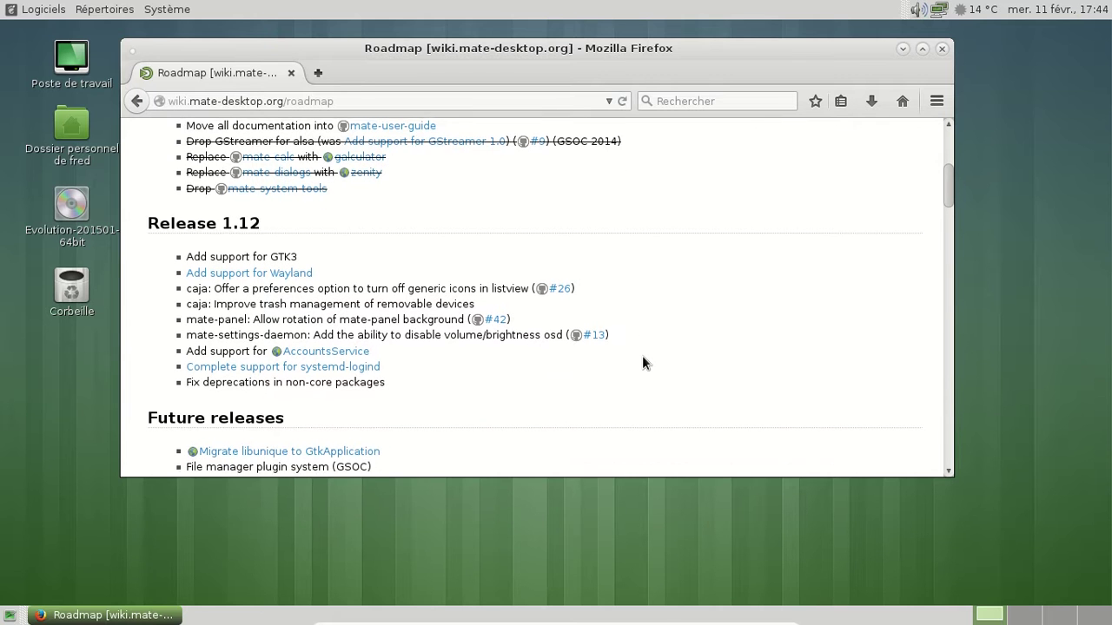
Step: Compare the Release 1.10 and Release 1.12 lists on the roadmap page and close the browser window
scroll(643, 363, "up", 3)
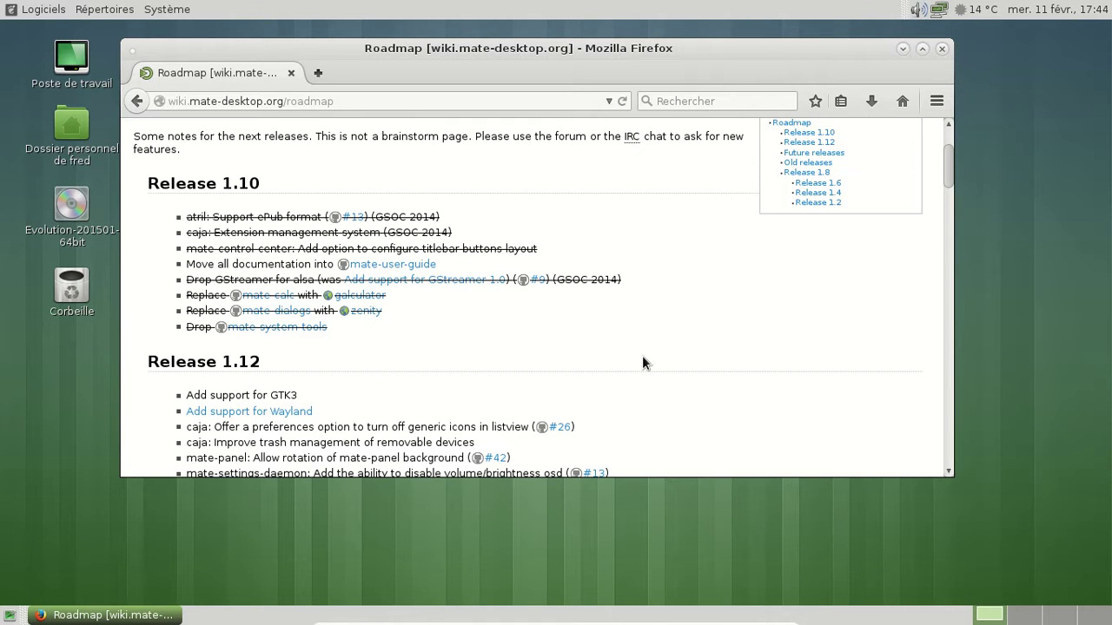
scroll(643, 363, "down", 2)
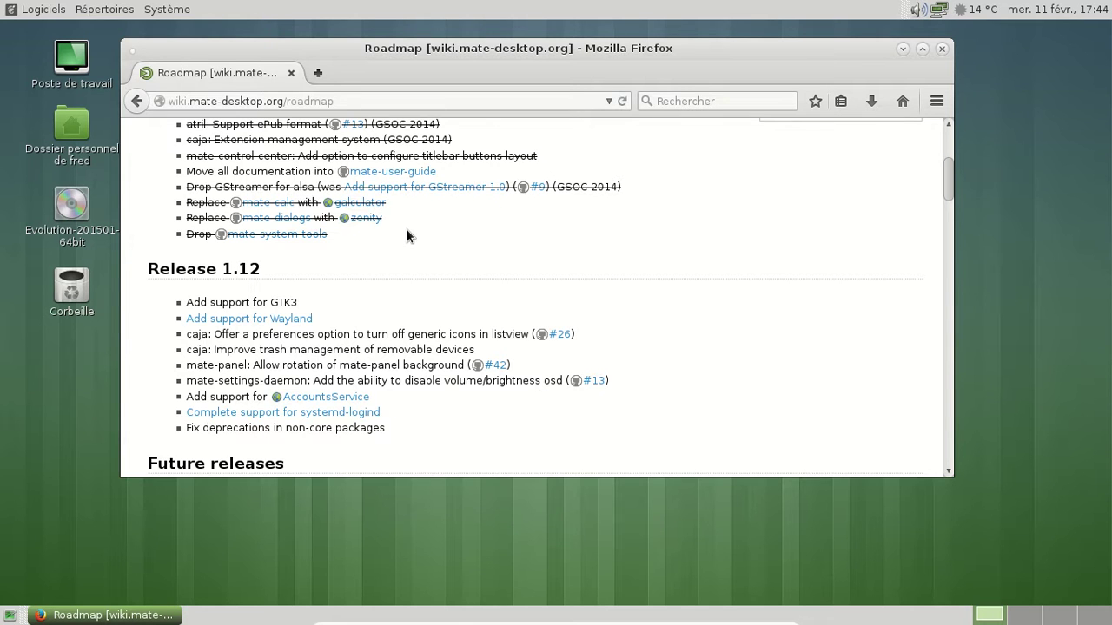
scroll(406, 231, "down", 1)
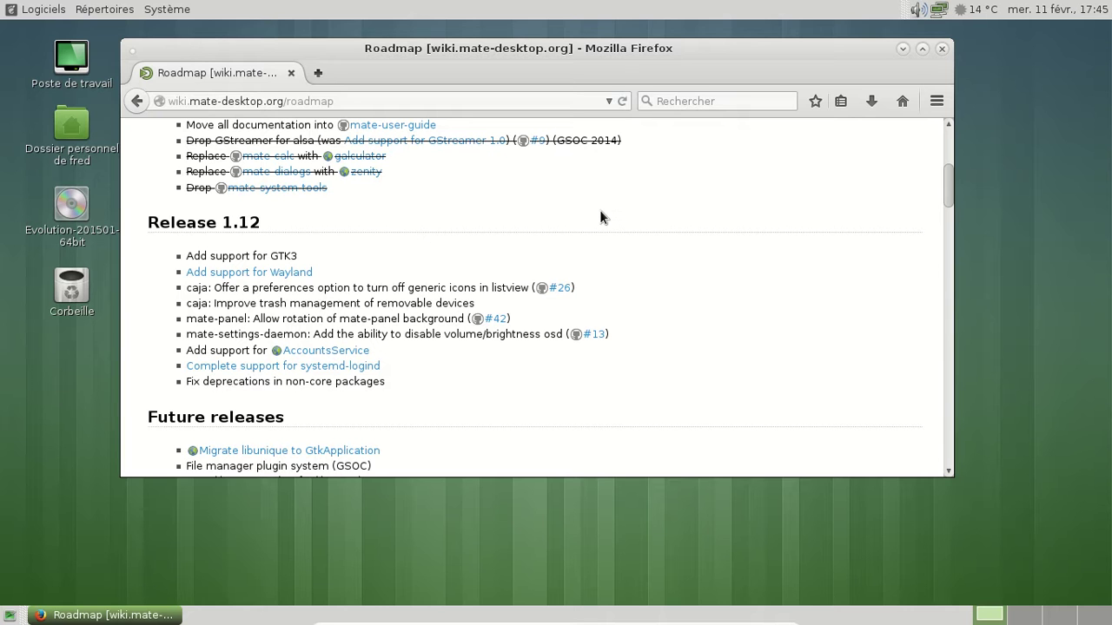
left_click(941, 49)
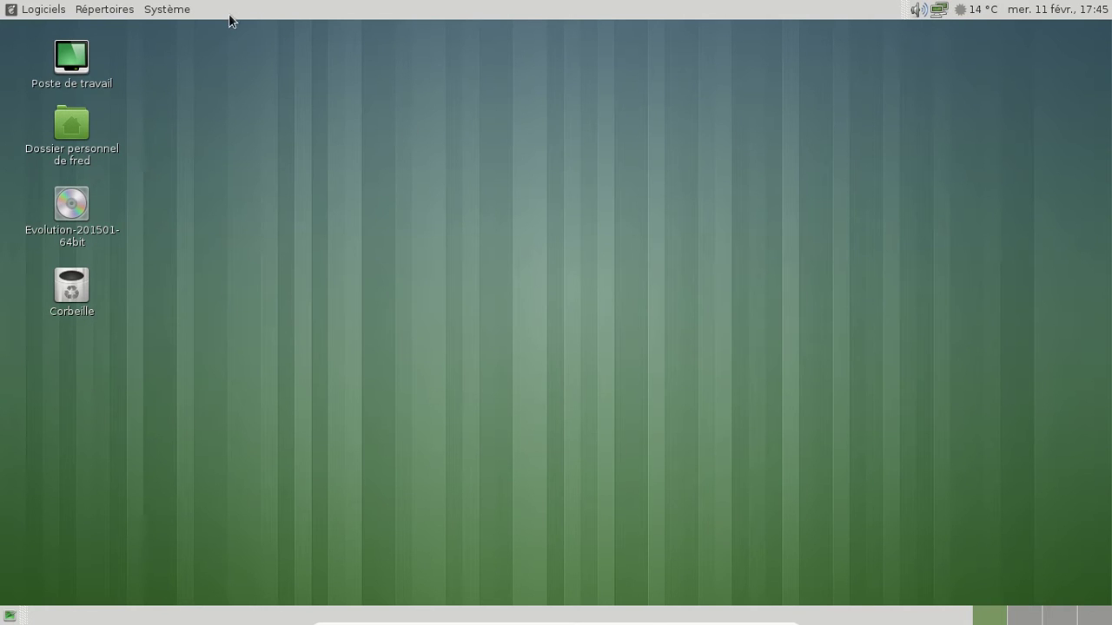
Step: Shut down the ArchLinux Mate 1.9.x virtual machine from its desktop session and show the host desktop's message tray
left_click(189, 10)
left_click(201, 149)
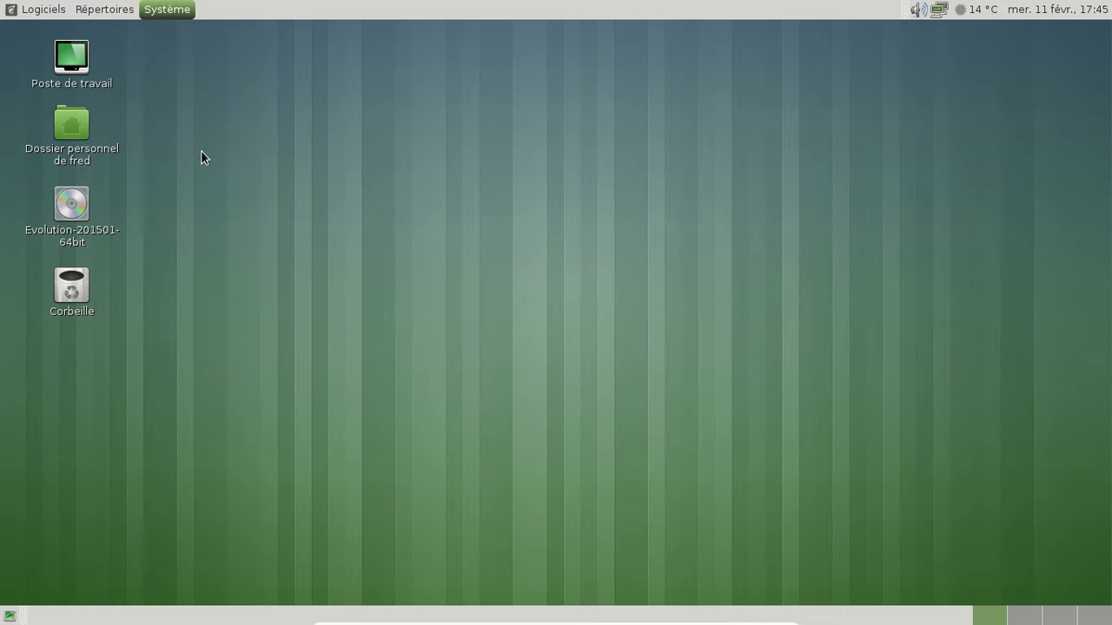
left_click(777, 381)
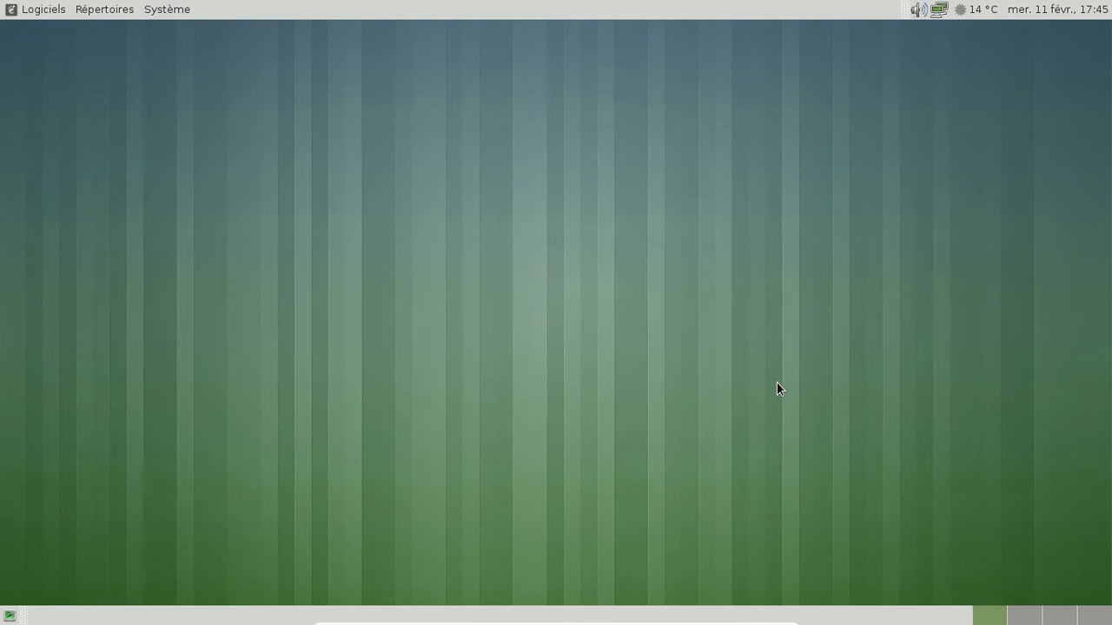
key("ctrl+f")
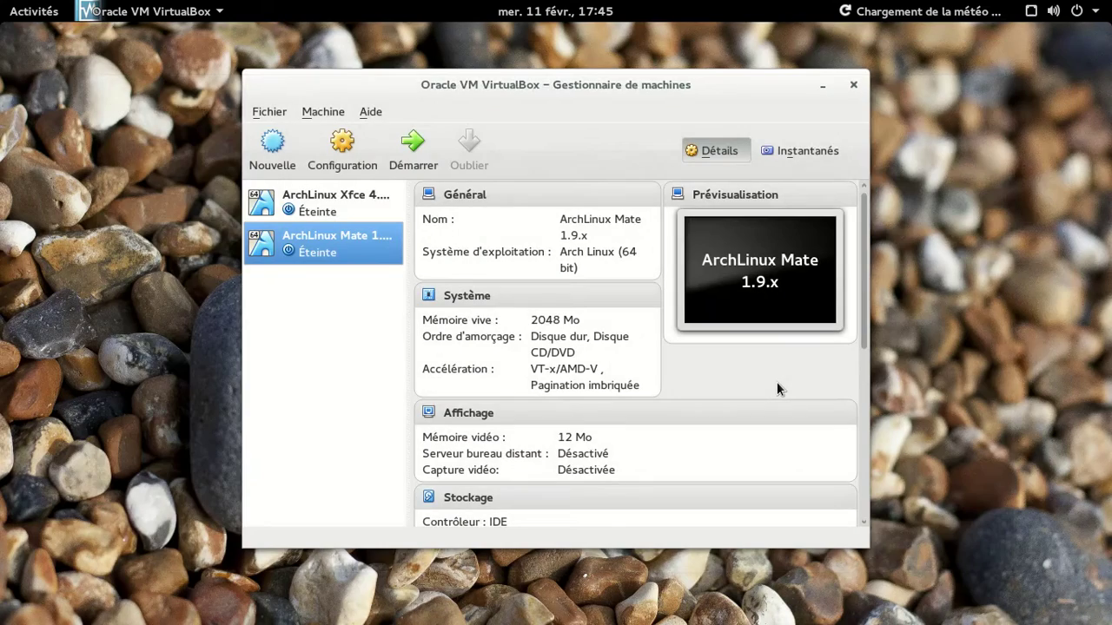
key("super+m")
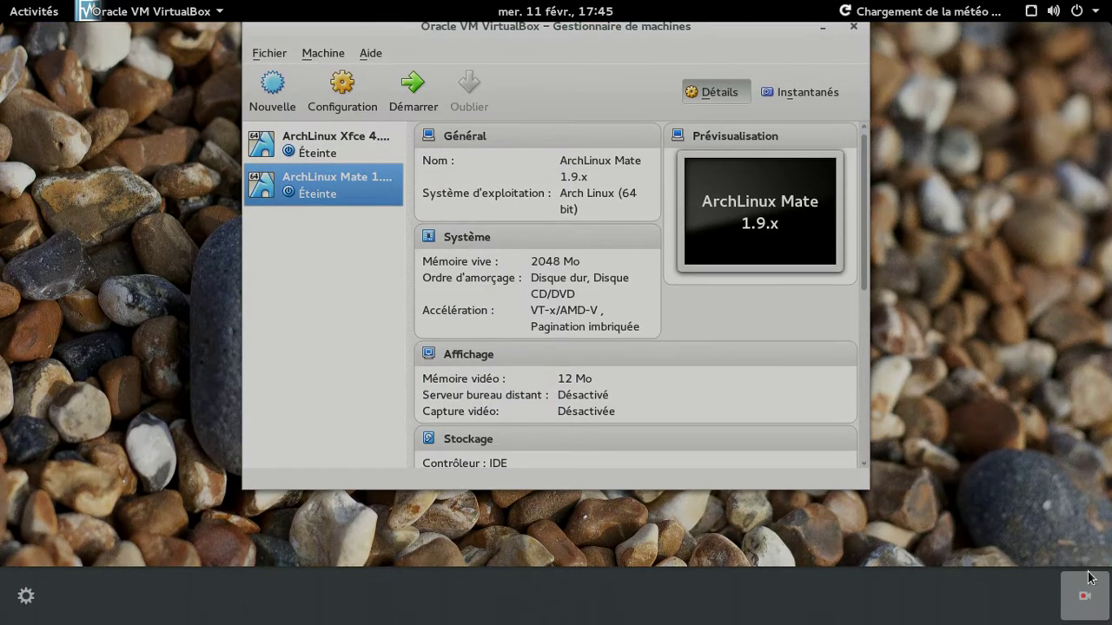